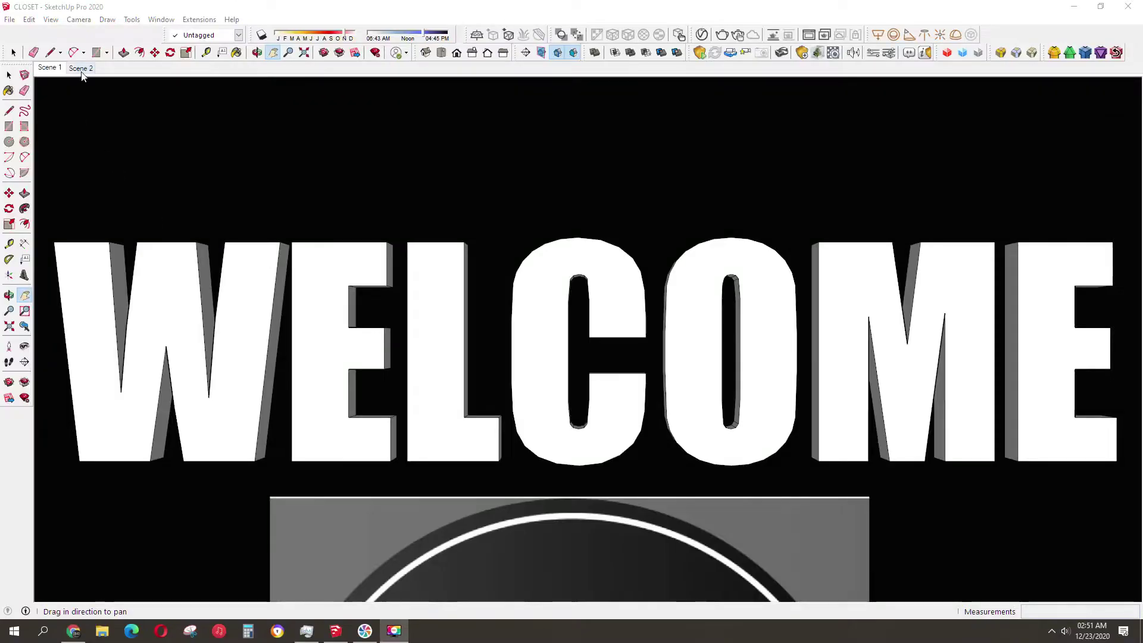
Switch to Scene 2 to show the BMB Renders welcome title card.
left_click(82, 71)
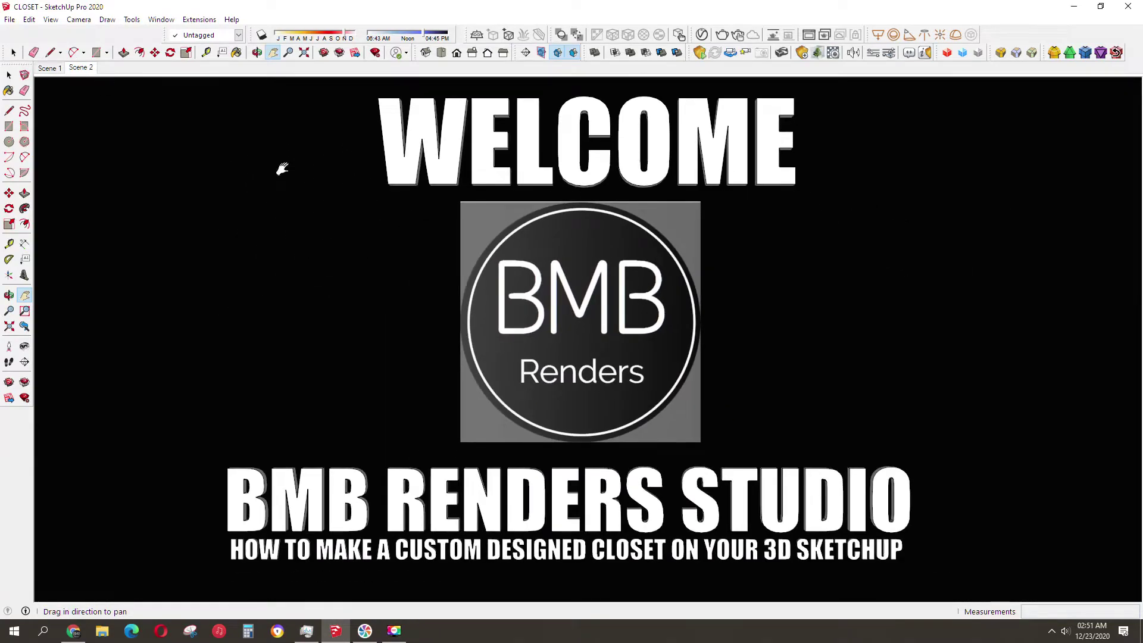
Dimension the front wall at 4.30 m and the left wall at 2.90 m.
mouse_move(591, 276)
middle_mouse_down()
mouse_move(568, 2)
mouse_move(612, 242)
mouse_move(594, 472)
mouse_move(937, 500)
mouse_move(612, 421)
mouse_move(1028, 434)
mouse_move(651, 376)
mouse_move(919, 373)
mouse_move(705, 404)
mouse_move(959, 387)
mouse_move(875, 389)
mouse_move(1008, 505)
mouse_move(773, 446)
mouse_move(613, 434)
middle_mouse_up()
scroll(592, 234, "up", 3)
key("d")
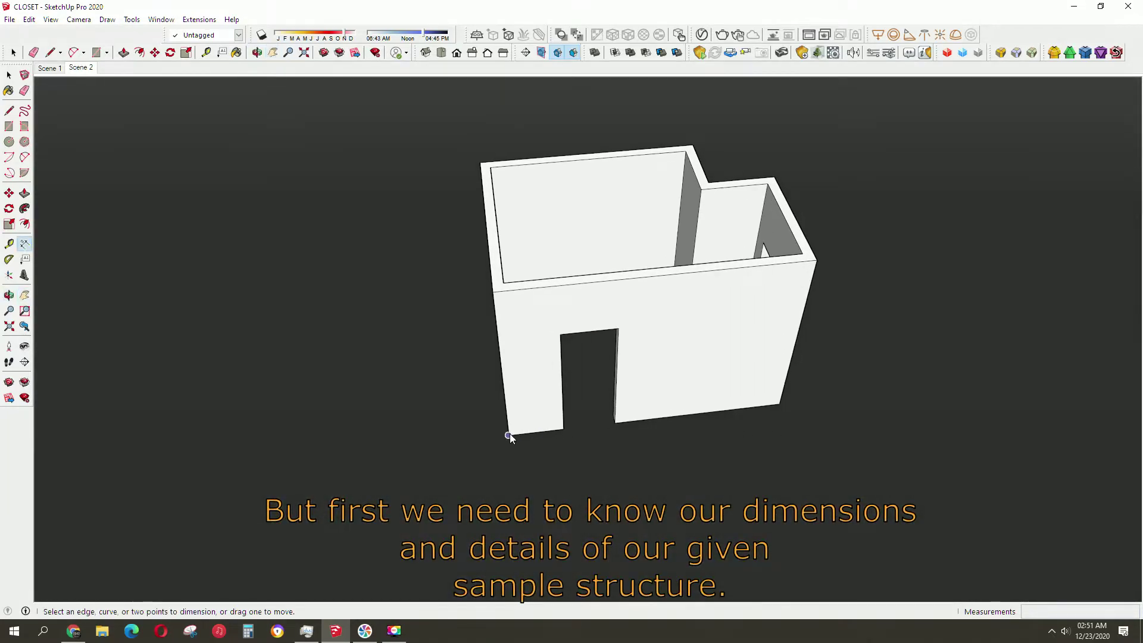
left_click(510, 433)
left_click(780, 404)
left_click(801, 497)
mouse_move(801, 497)
middle_mouse_down()
mouse_move(619, 474)
mouse_move(420, 386)
middle_mouse_up()
left_click(444, 362)
left_click(561, 462)
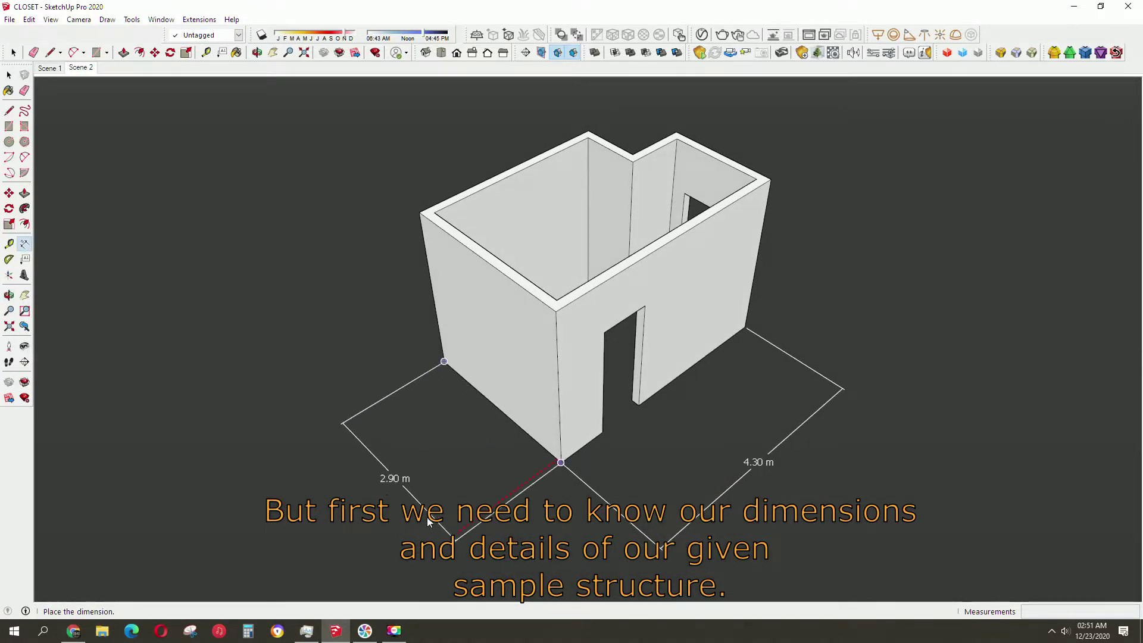
left_click(427, 517)
Add 3.30 m, 4.30 m and 1.00 m dimensions to the remaining room walls.
middle_click_drag(352, 434, 898, 455)
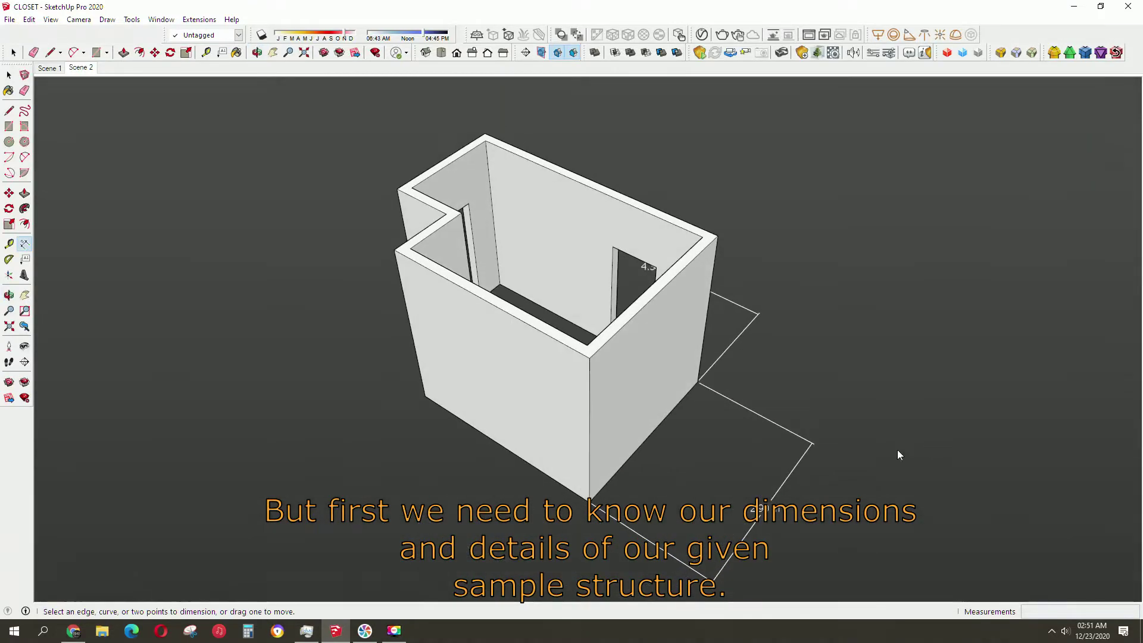
left_click(426, 395)
left_click(591, 502)
left_click(490, 549)
mouse_move(489, 548)
middle_mouse_down()
mouse_move(409, 451)
mouse_move(681, 434)
middle_mouse_up()
left_click(423, 457)
left_click(718, 446)
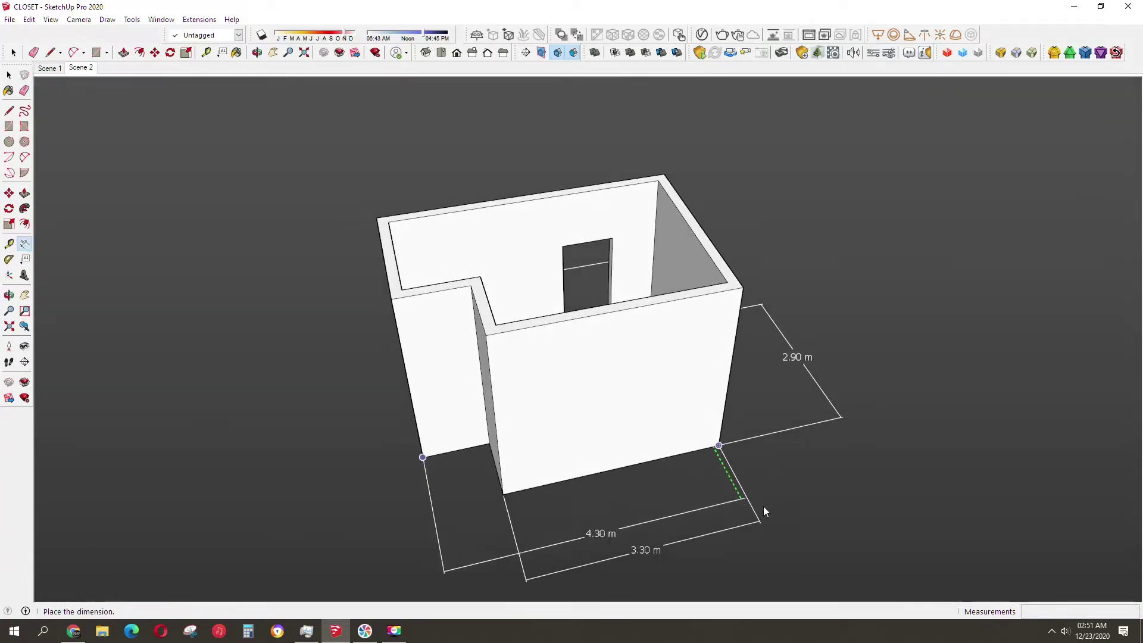
left_click(765, 509)
middle_click_drag(764, 509, 539, 486)
left_click(518, 461)
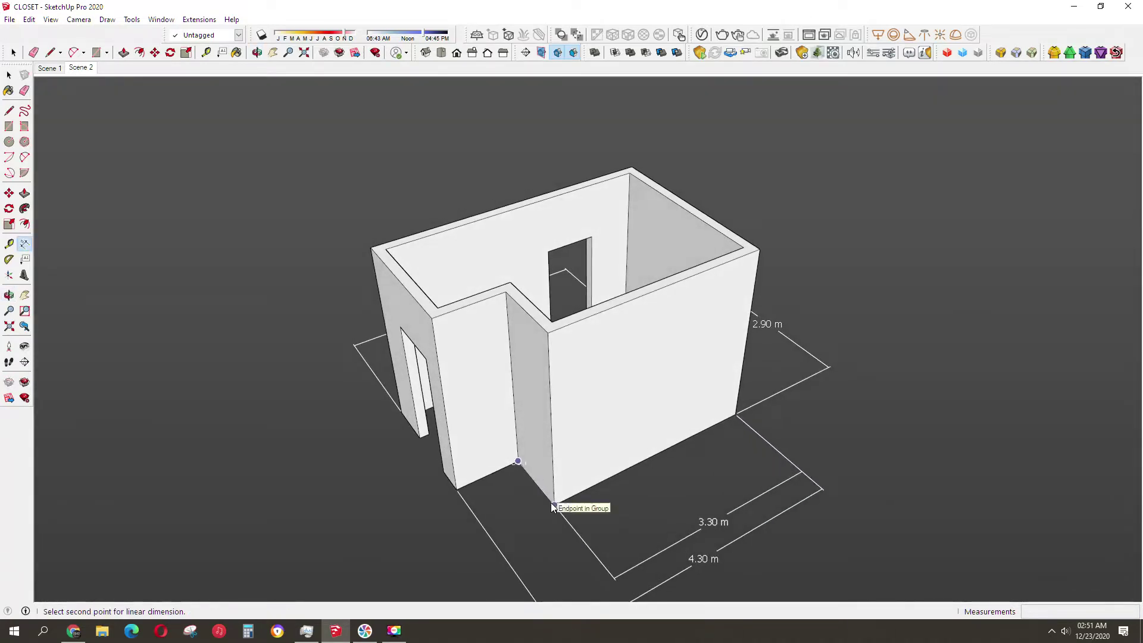
left_click(553, 505)
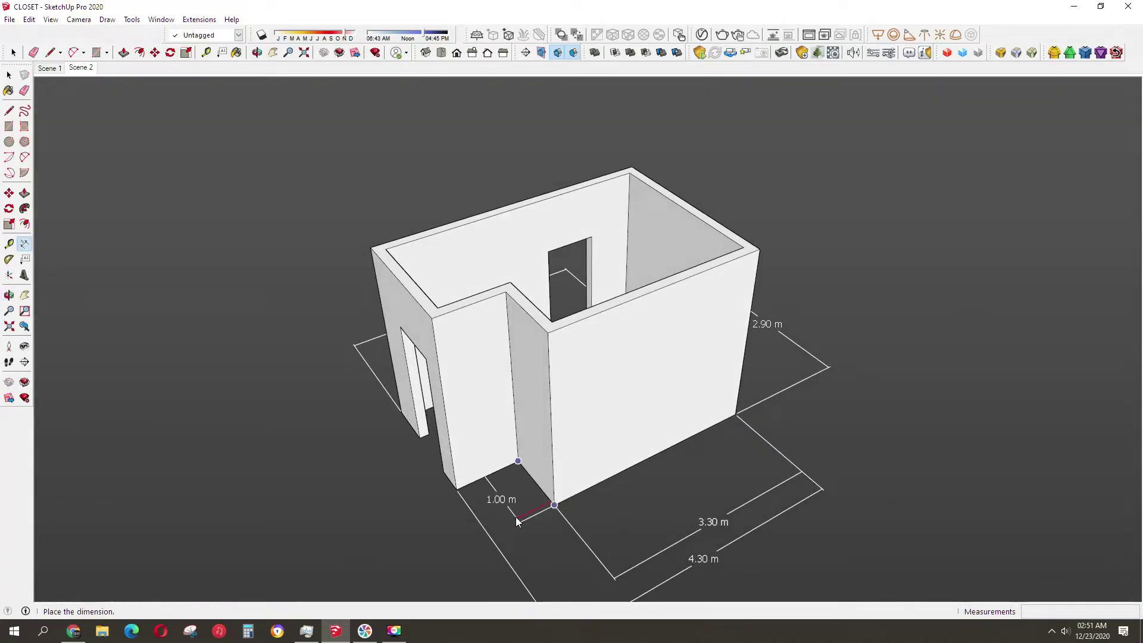
left_click(565, 535)
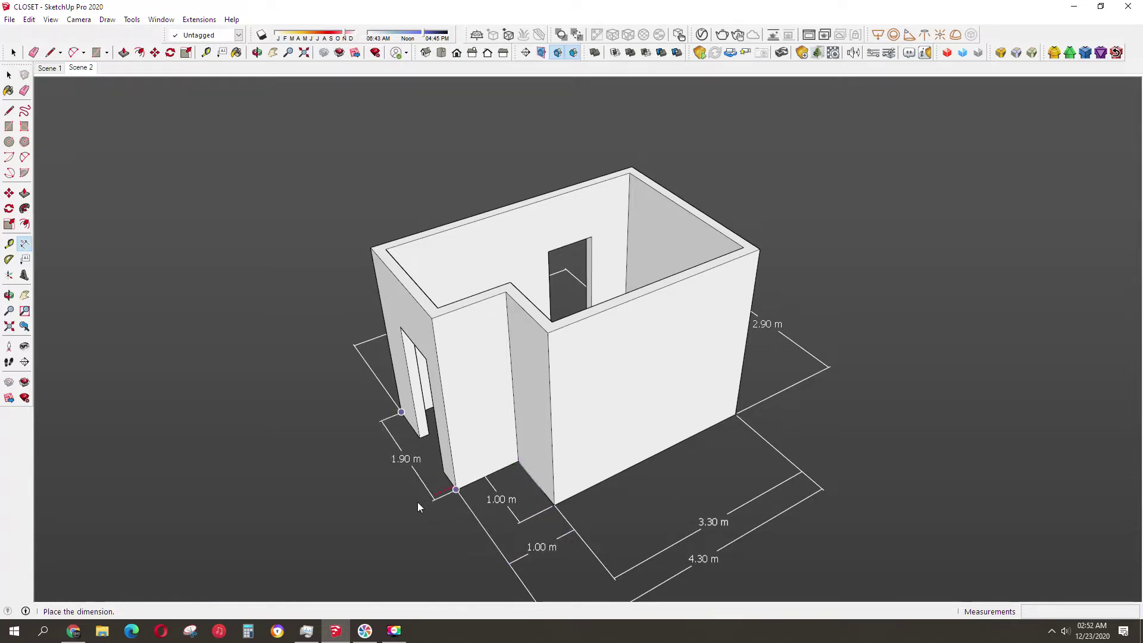
Switch to the Top view with parallel projection and frame the room plan.
left_click(472, 52)
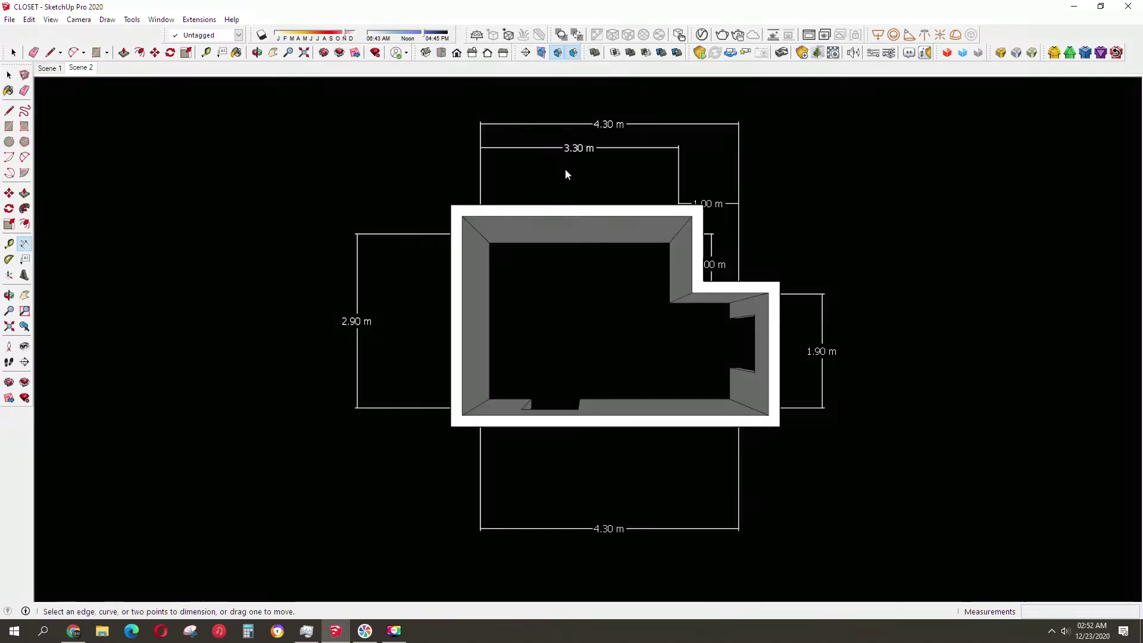
scroll(800, 278, "up", 1)
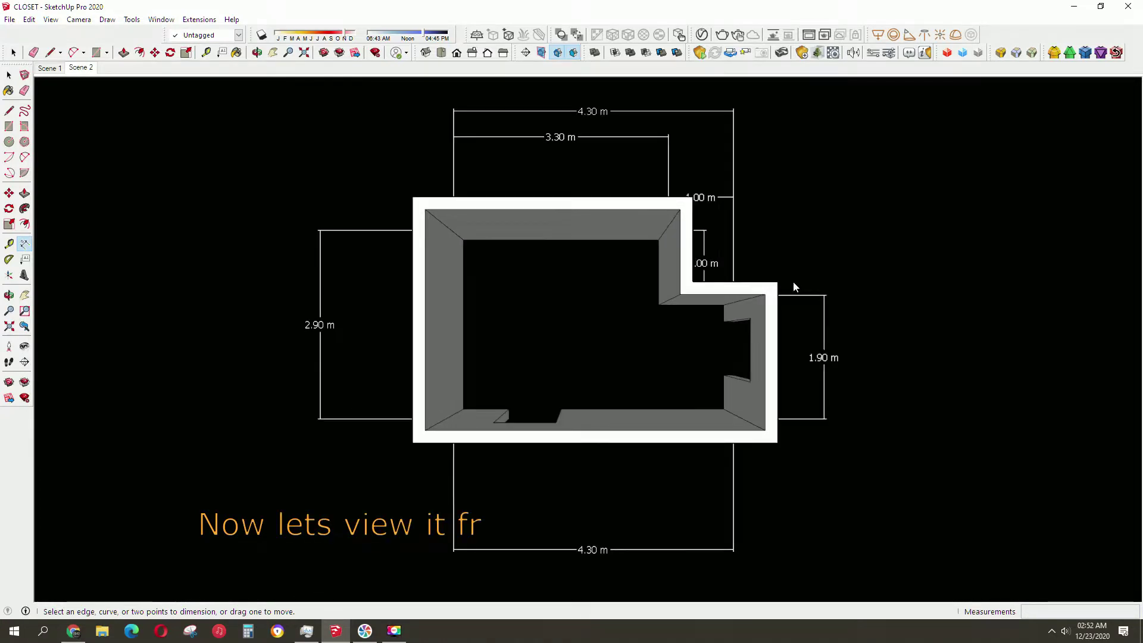
left_click(50, 19)
left_click(101, 79)
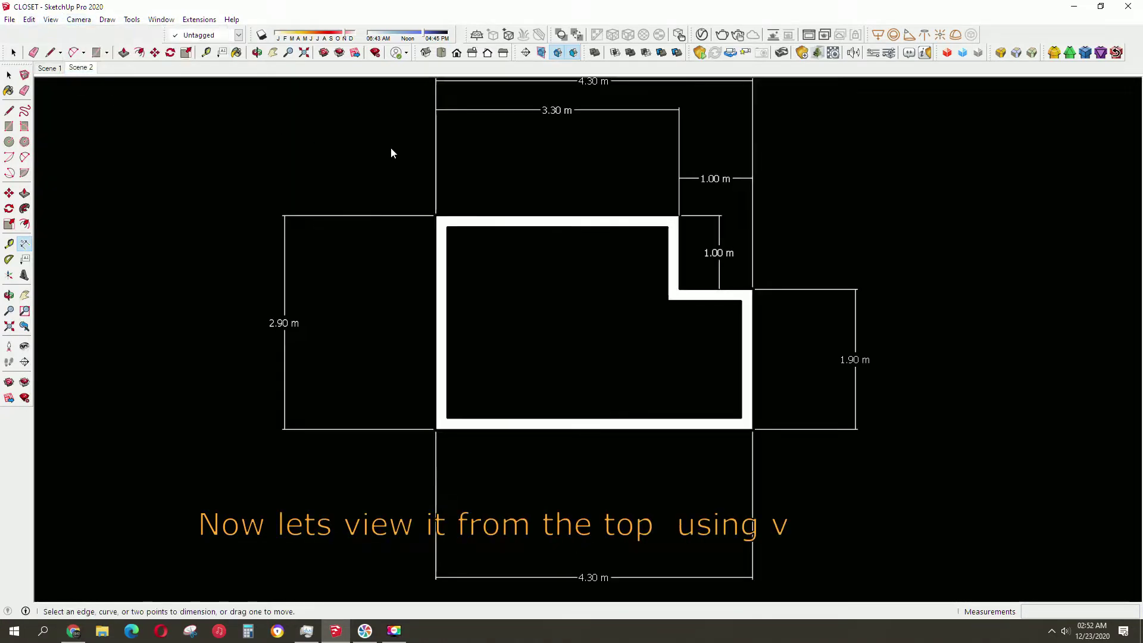
scroll(544, 170, "down", 1)
scroll(536, 184, "down", 1)
key("h")
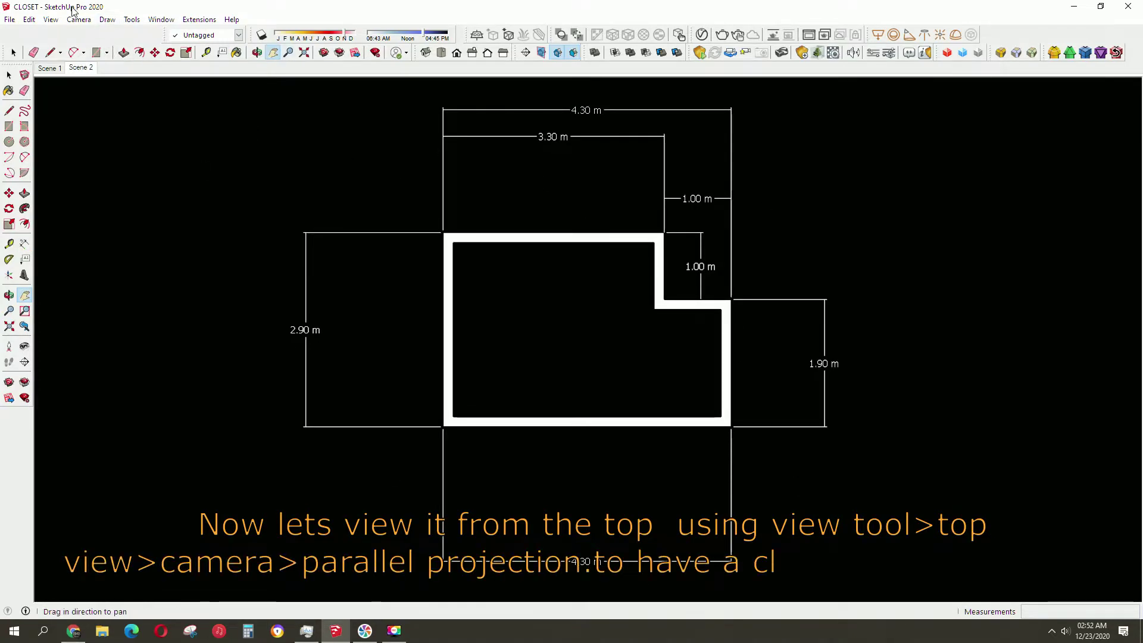
left_click(51, 19)
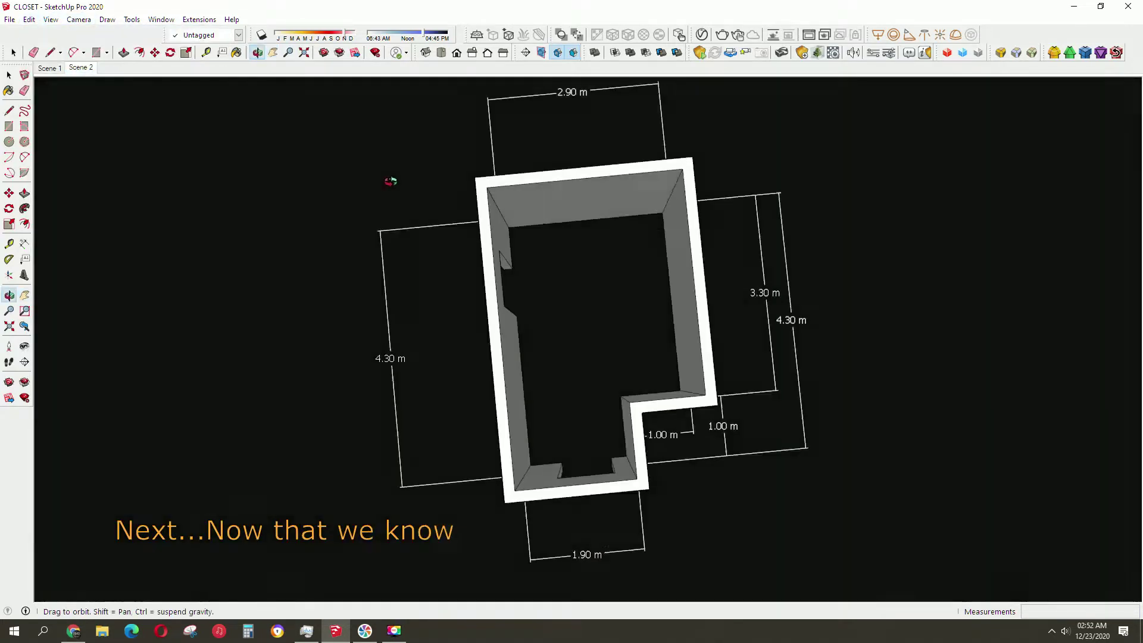
mouse_move(390, 181)
left_mouse_down()
mouse_move(843, 429)
mouse_move(602, 506)
left_mouse_up()
Erase every wall dimension, then zoom in toward the back wall.
key("e")
left_click_drag(684, 485, 772, 436)
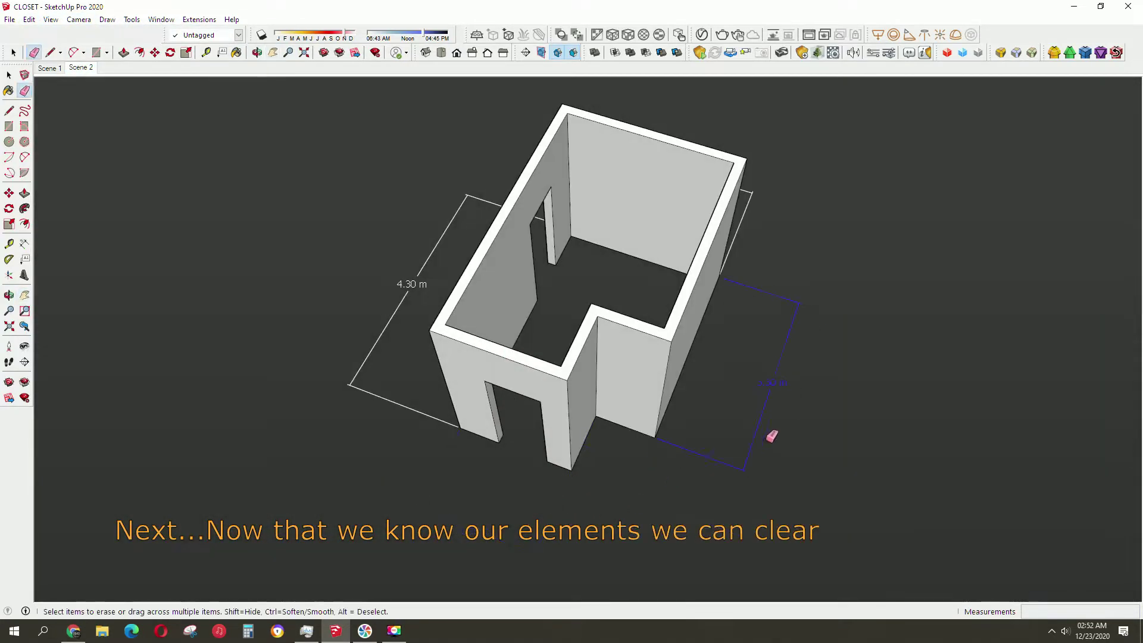
left_click(772, 436)
mouse_move(772, 437)
middle_mouse_down()
mouse_move(651, 344)
mouse_move(421, 467)
mouse_move(441, 416)
middle_mouse_up()
left_click_drag(441, 415, 307, 421)
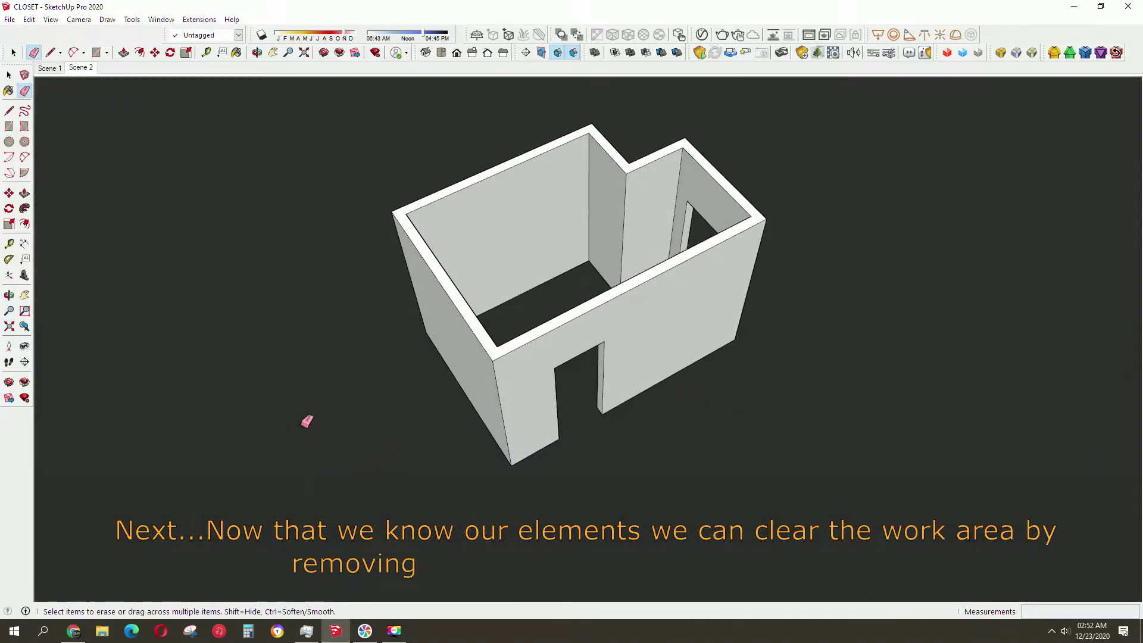
mouse_move(307, 421)
middle_mouse_down()
mouse_move(510, 340)
mouse_move(495, 235)
mouse_move(806, 284)
mouse_move(805, 270)
mouse_move(576, 272)
mouse_move(531, 230)
middle_mouse_up()
scroll(530, 235, "up", 2)
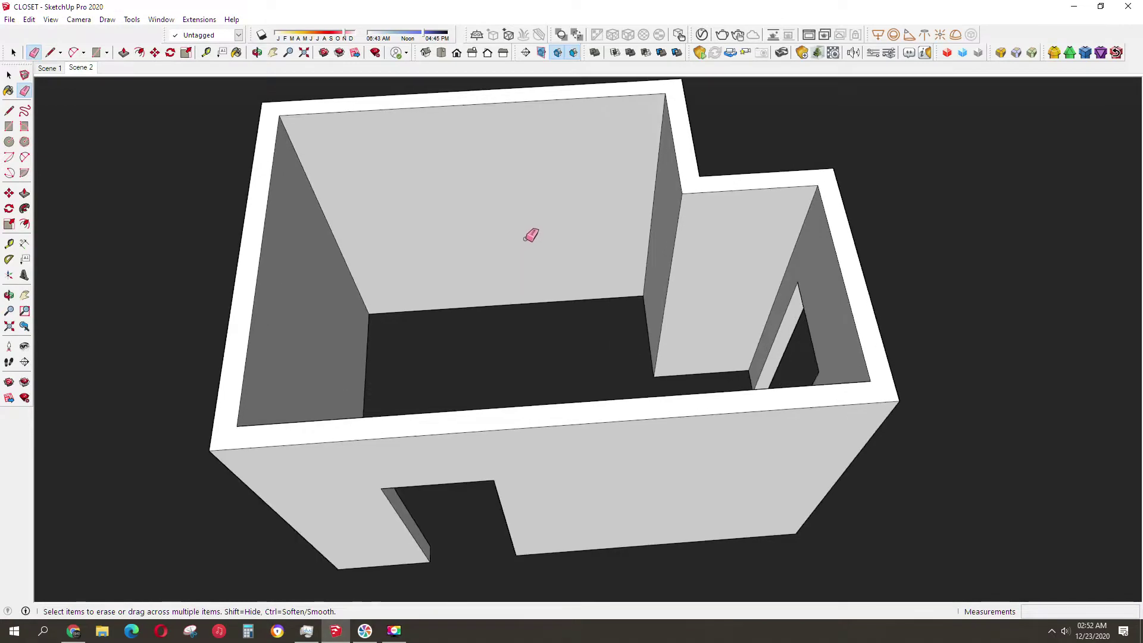
scroll(531, 236, "up", 2)
scroll(559, 268, "up", 1)
scroll(493, 256, "up", 2)
Draw a 2.40 m guide line and a 2.40 m by 0.50 m base rectangle against the back wall.
key("l")
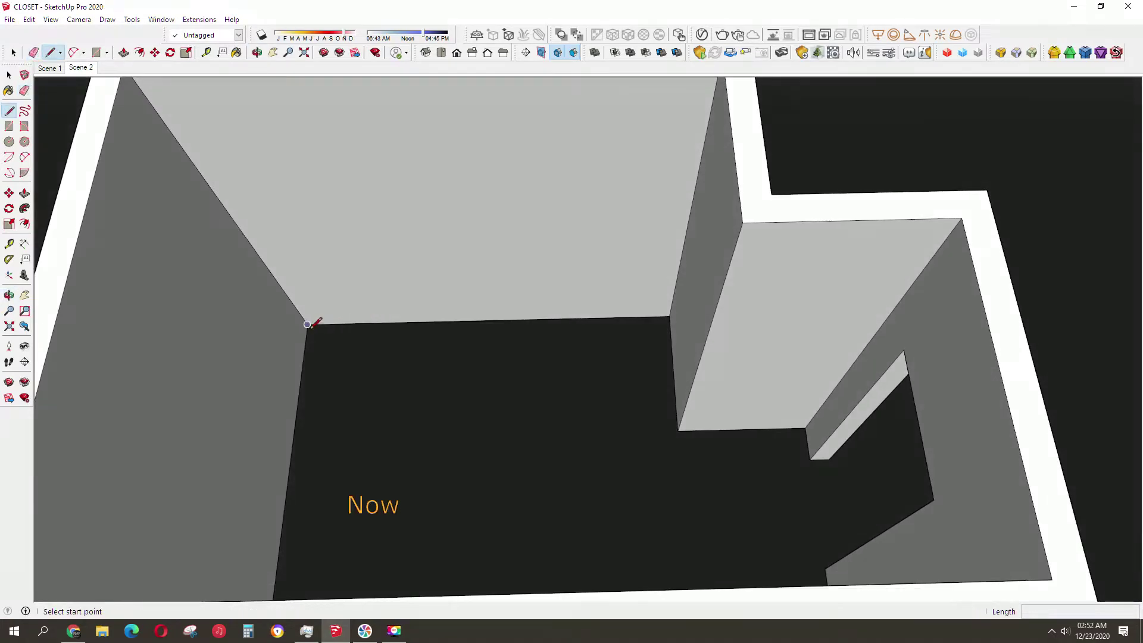
left_click(307, 325)
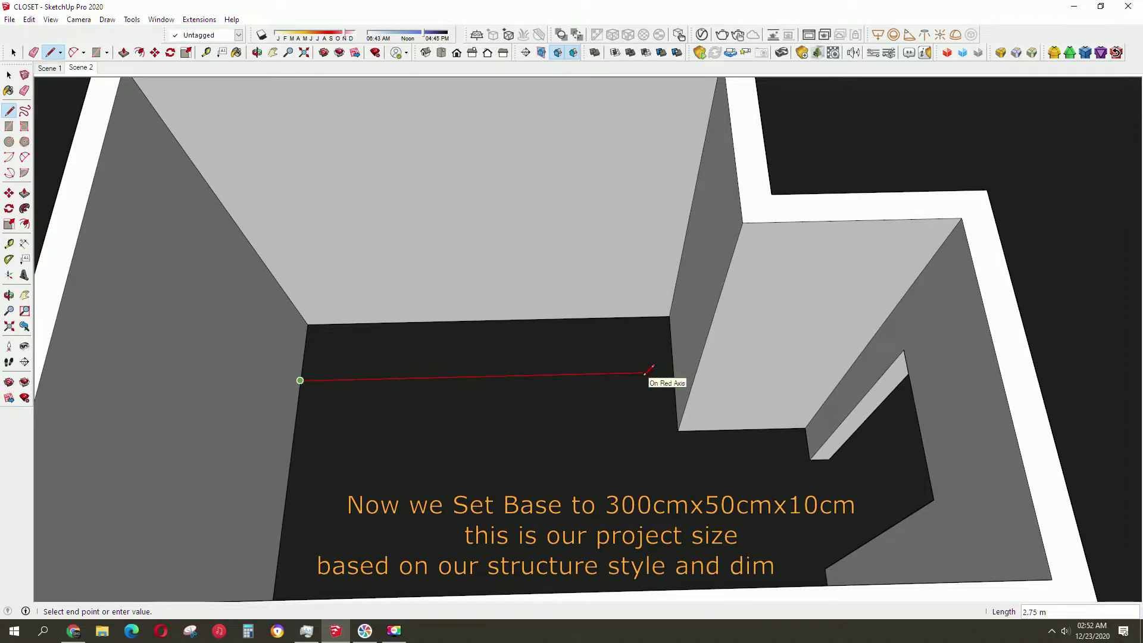
type("2.40")
key("Return")
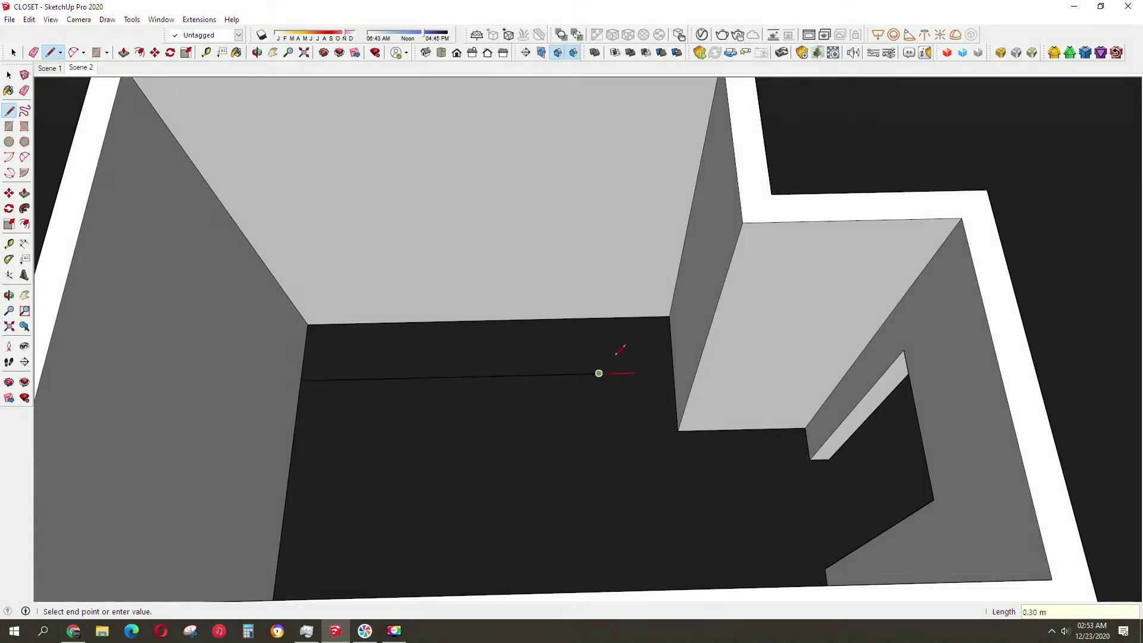
key("r")
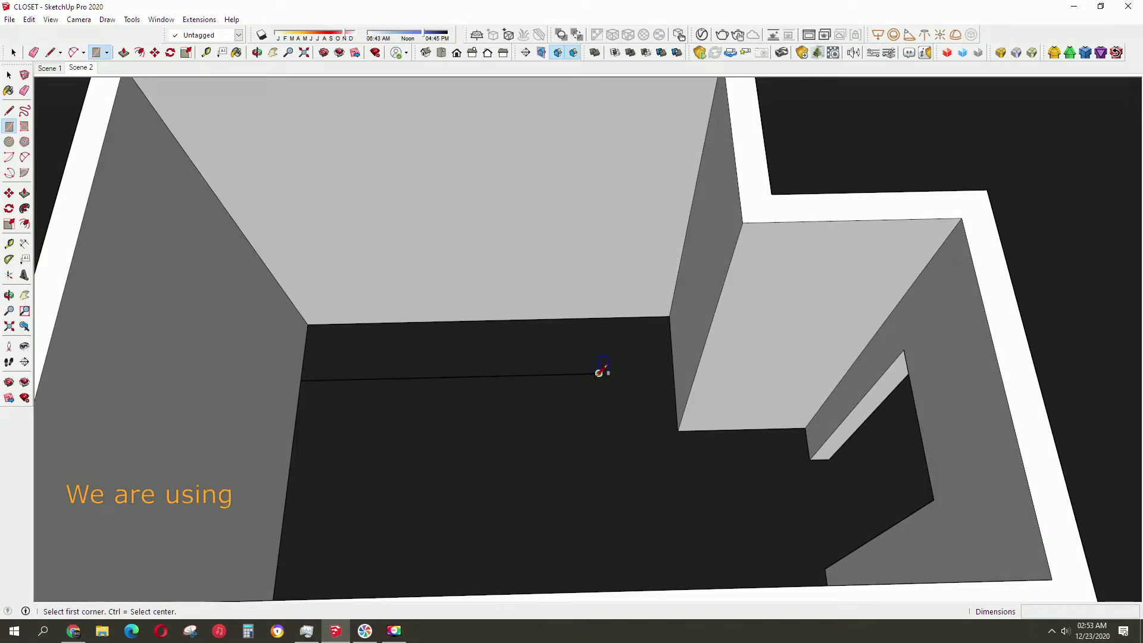
left_click(599, 374)
left_click(308, 324)
Move the base rectangle 0.30 m toward the centre of the back wall.
key("space")
left_click(460, 341)
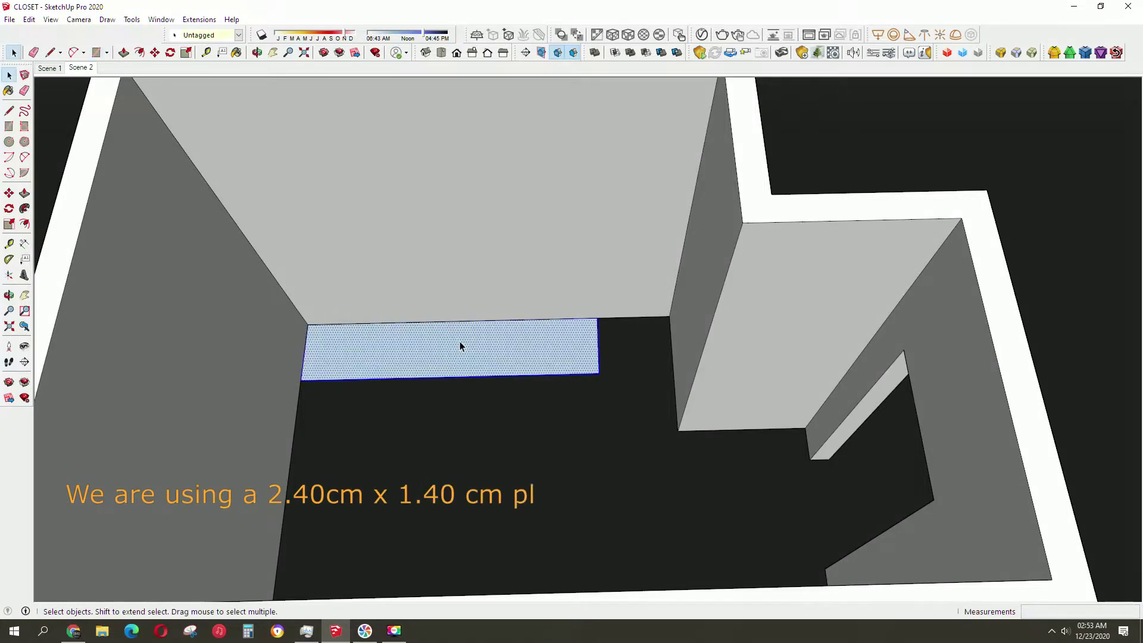
key("m")
left_click(455, 322)
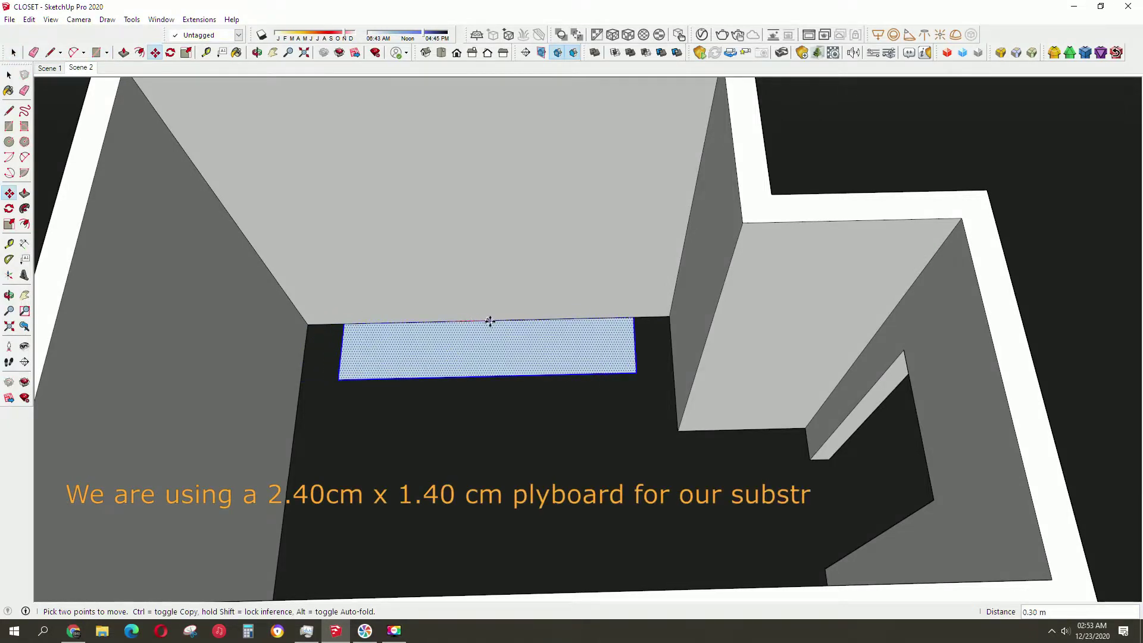
left_click(491, 322)
key("space")
left_click(515, 378)
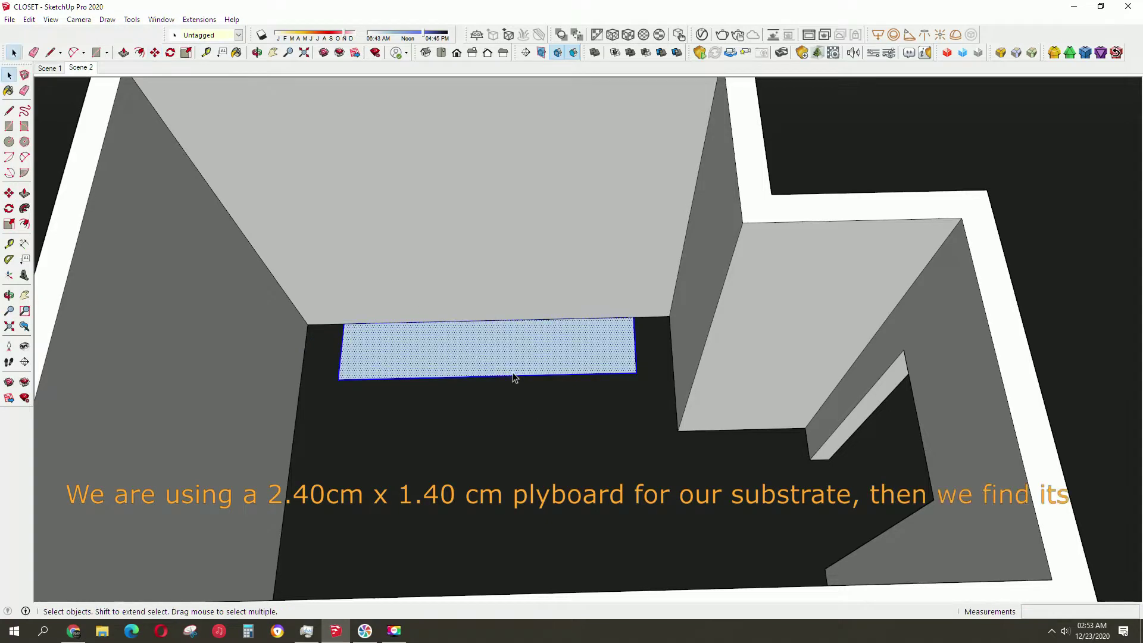
left_click(517, 404)
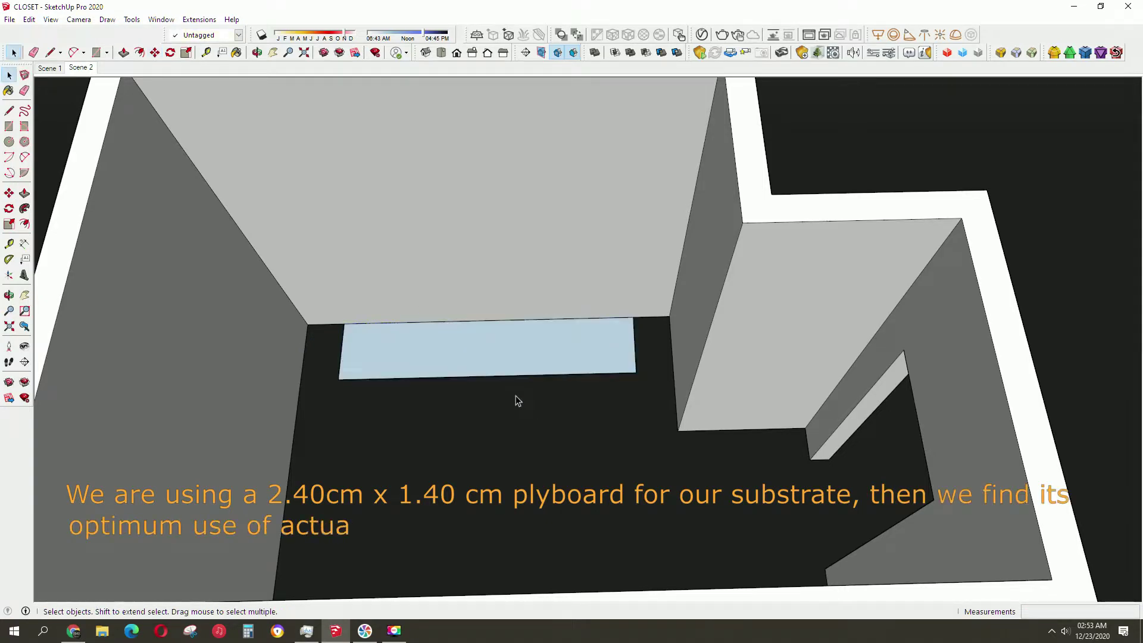
Verify the rectangle's 0.50 m depth and 2.40 m length with dimensions, then erase them.
key("d")
left_click(343, 324)
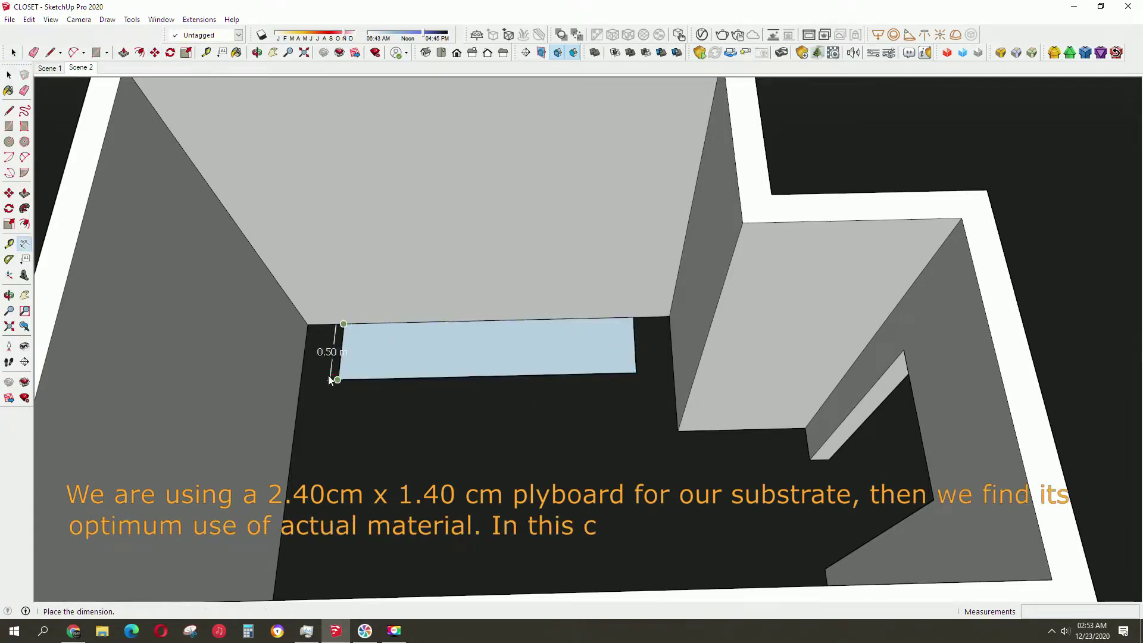
left_click(329, 380)
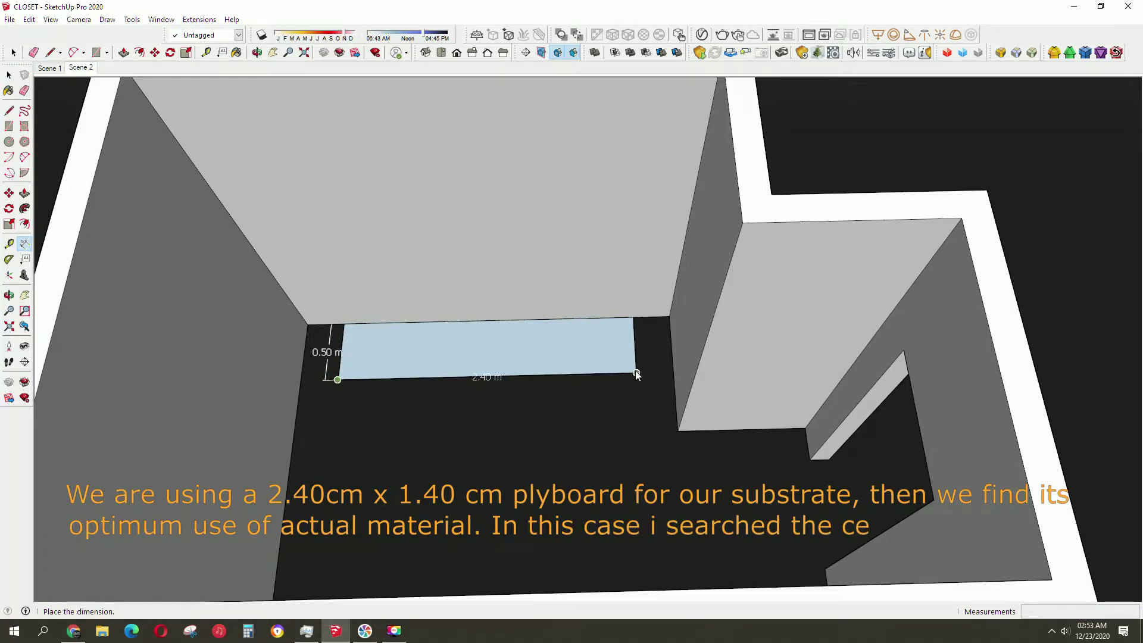
mouse_move(537, 411)
middle_mouse_down()
mouse_move(525, 424)
mouse_move(389, 378)
mouse_move(385, 318)
mouse_move(377, 344)
mouse_move(591, 312)
mouse_move(504, 399)
middle_mouse_up()
left_click(366, 301)
key("e")
left_click(417, 434)
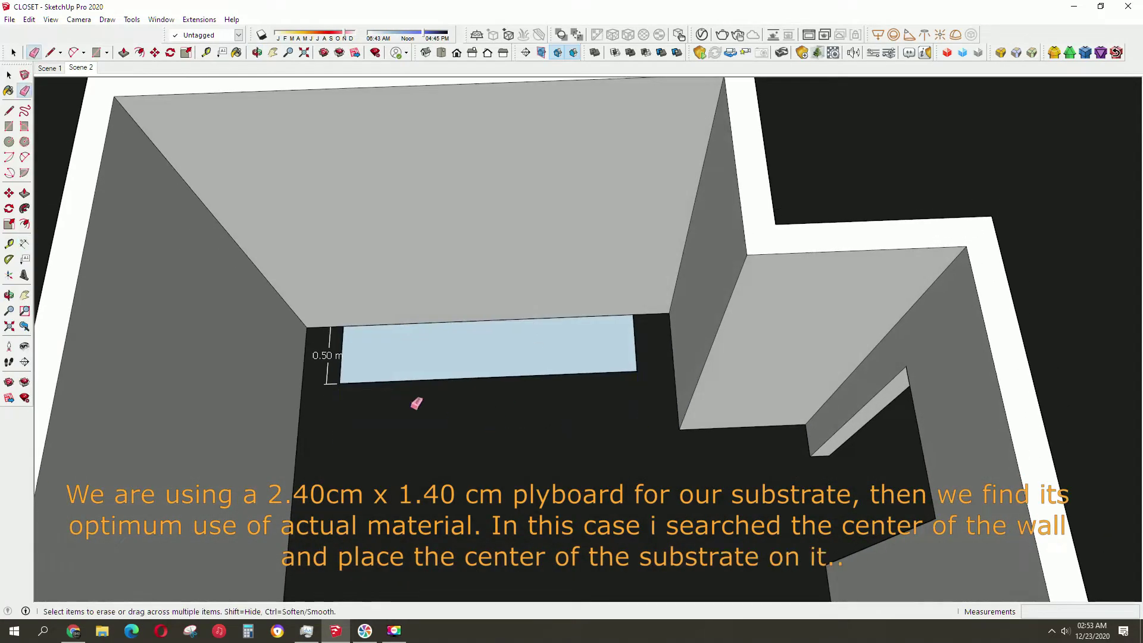
left_click(328, 358)
key("space")
left_click(474, 362)
Extrude the base rectangle 0.10 m high and check the board edge with a dimension.
key("p")
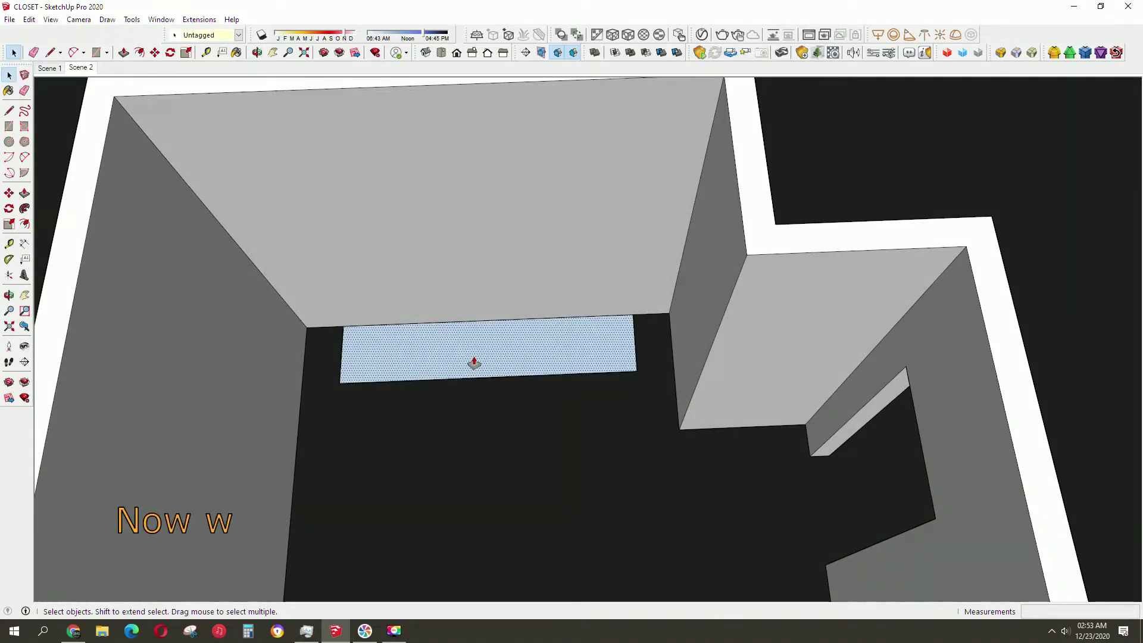
left_click(474, 357)
key("Return")
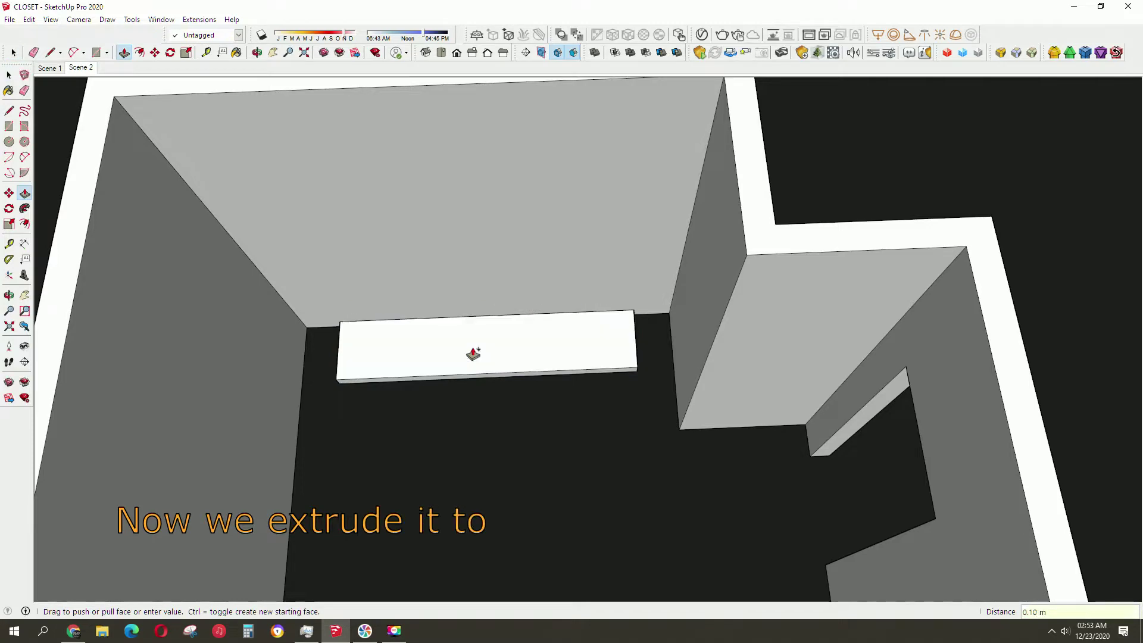
scroll(462, 356, "up", 3)
scroll(494, 369, "up", 3)
scroll(526, 238, "up", 4)
middle_click_drag(529, 114, 739, 540)
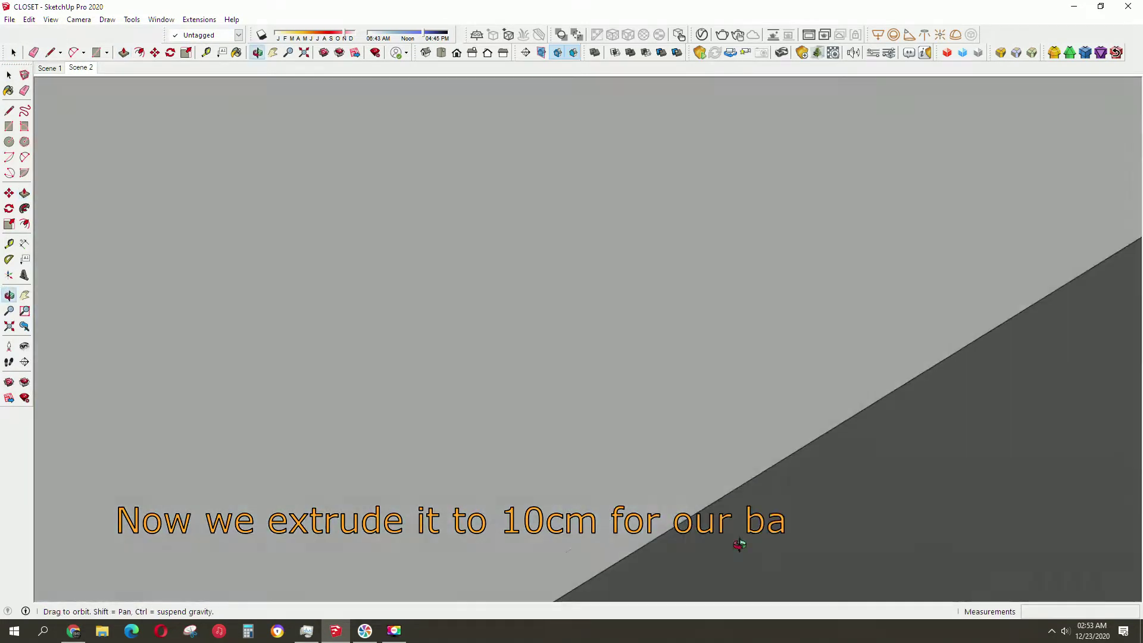
mouse_move(565, 358)
middle_mouse_down("shift")
mouse_move(375, 200)
mouse_move(863, 375)
mouse_move(802, 320)
mouse_move(467, 411)
middle_mouse_up("shift")
mouse_move(651, 470)
middle_mouse_down()
mouse_move(809, 447)
mouse_move(671, 340)
mouse_move(794, 324)
mouse_move(1050, 388)
mouse_move(914, 421)
mouse_move(812, 377)
mouse_move(861, 386)
middle_mouse_up()
key("d")
left_click(1034, 358)
left_click(1067, 396)
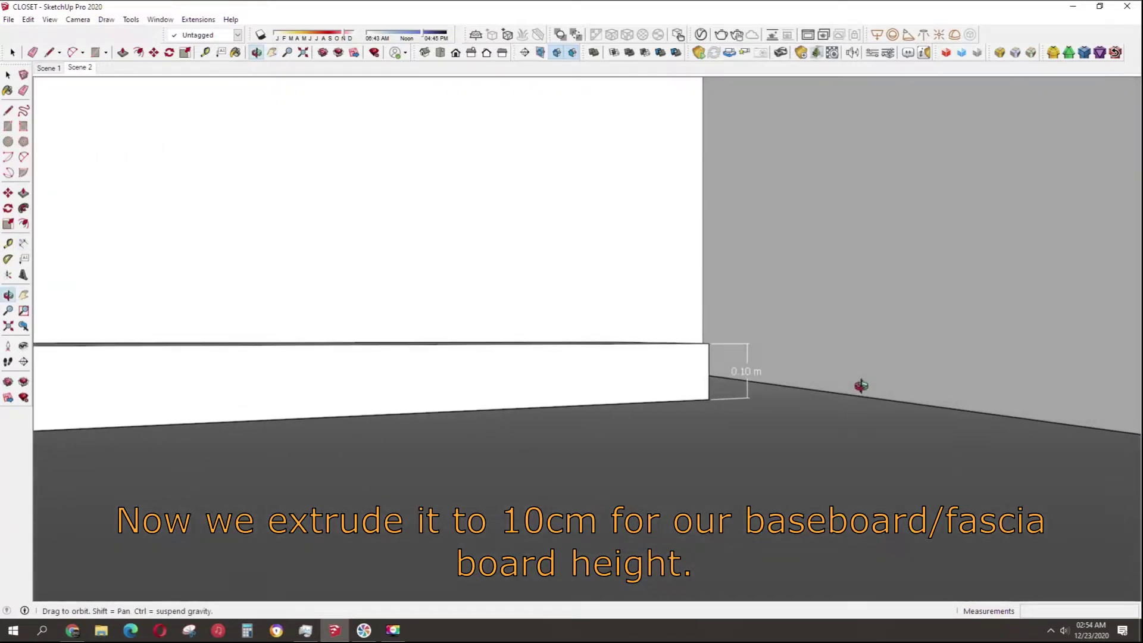
mouse_move(748, 369)
middle_mouse_down()
mouse_move(663, 446)
mouse_move(607, 449)
mouse_move(639, 445)
mouse_move(702, 357)
mouse_move(679, 486)
middle_mouse_up()
Offset the top face into a thin 0.02 m rim and push the inner face down to hollow it.
left_click(625, 409)
key("f")
left_click(621, 434)
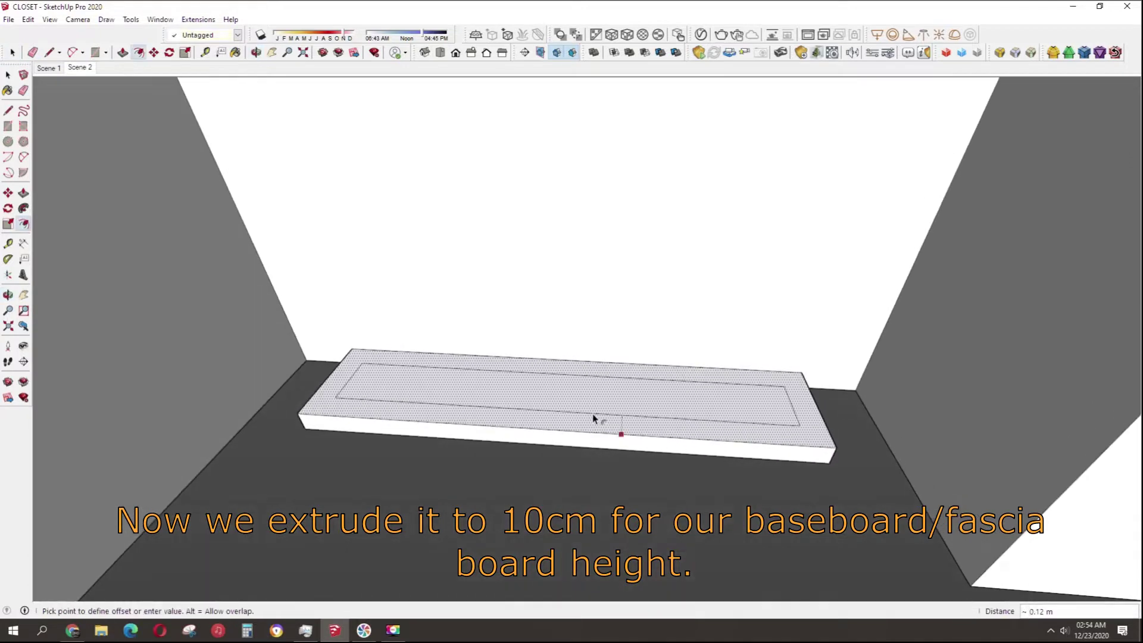
type("02")
key("Return")
key("p")
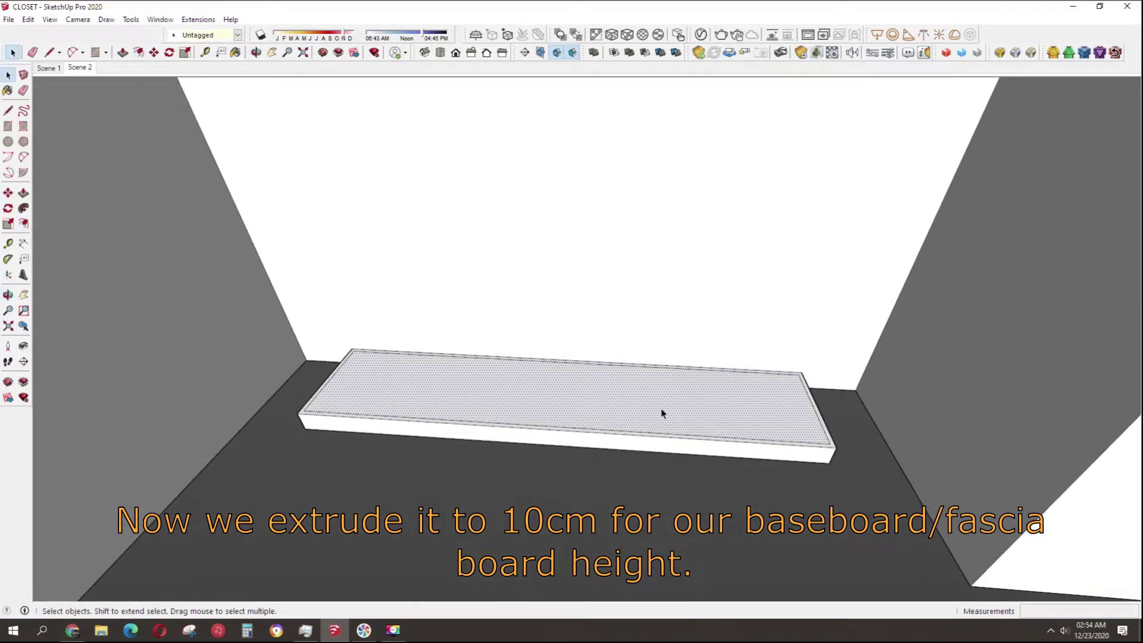
left_click_drag(663, 413, 819, 470)
key("space")
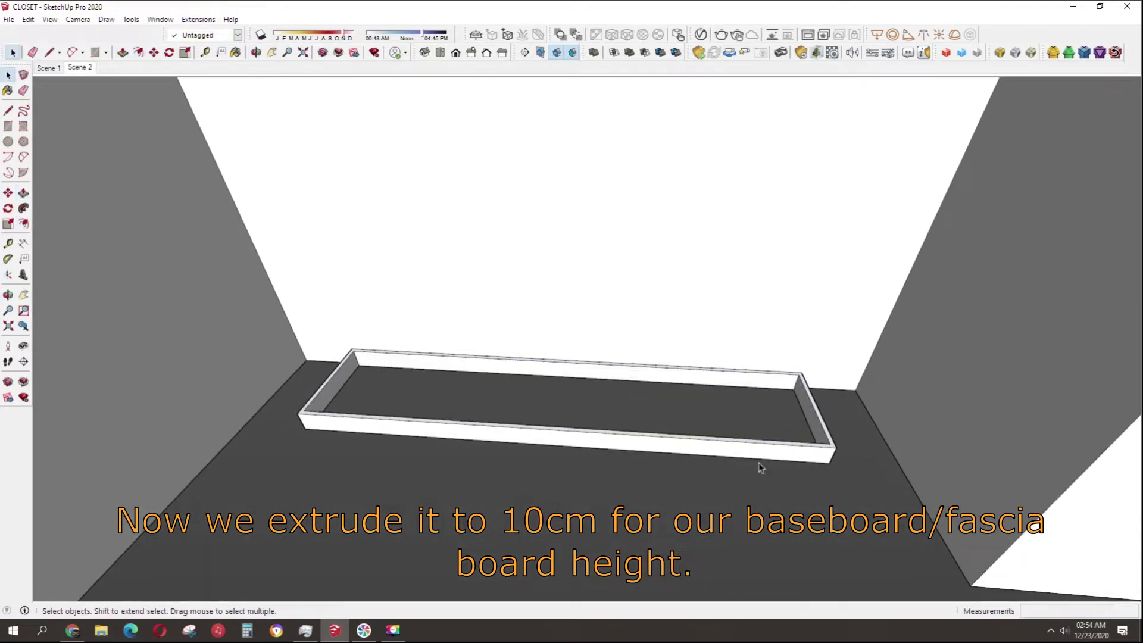
triple_click(760, 462)
Dimension the 0.30 m gap between the board's left end and the wall.
middle_click_drag(653, 503, 390, 462)
key("r")
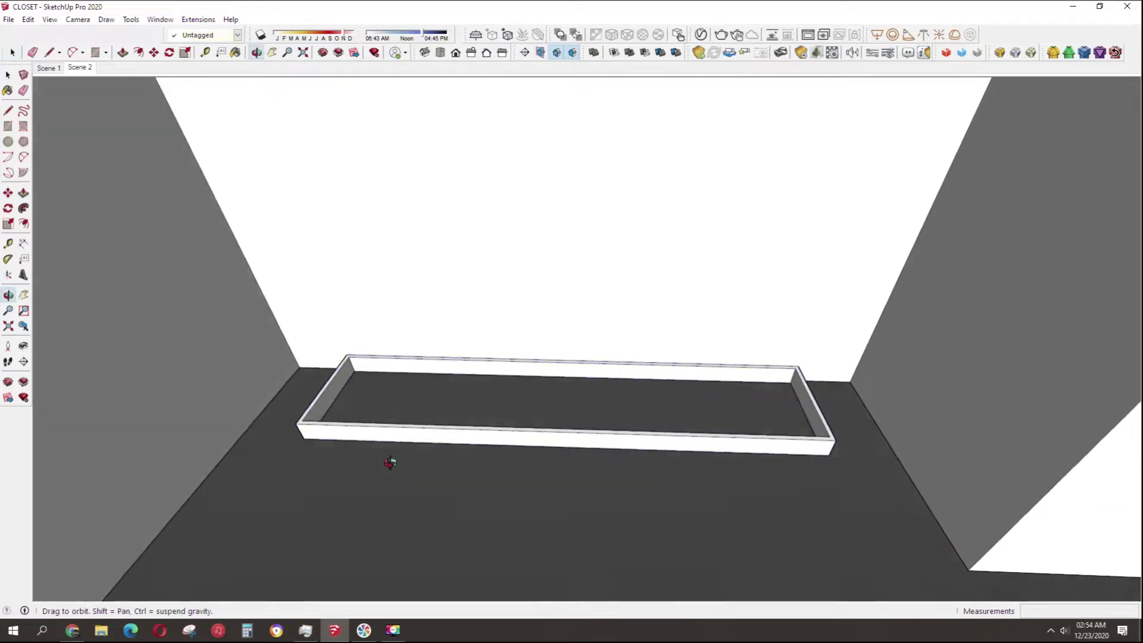
scroll(543, 472, "up", 3)
scroll(502, 350, "up", 3)
left_click(502, 350)
key("Escape")
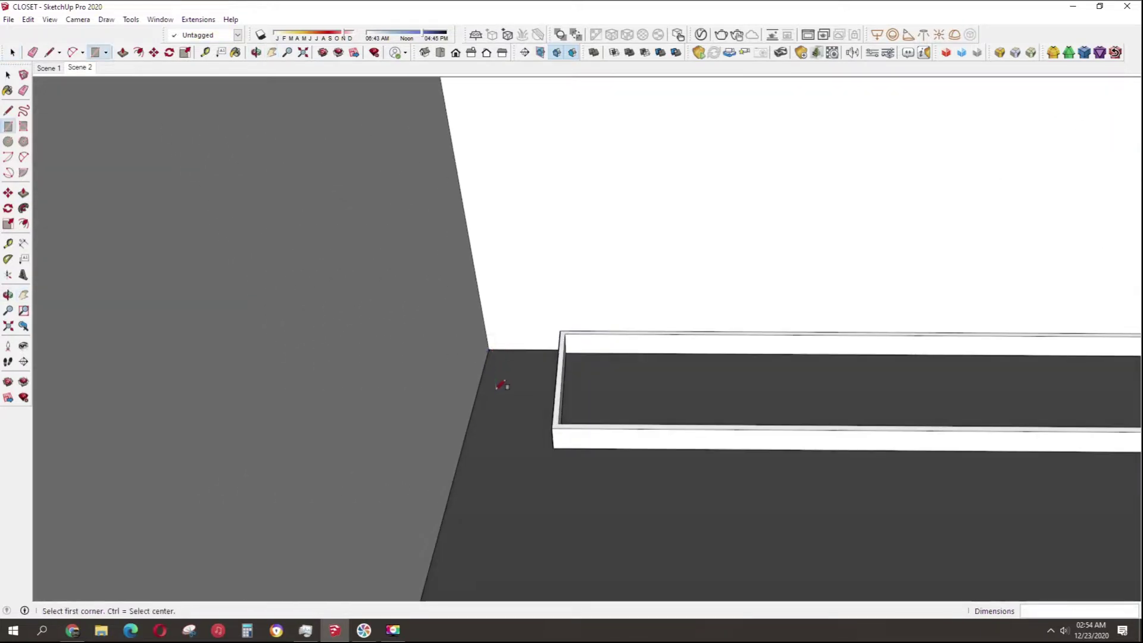
key("d")
left_click(553, 450)
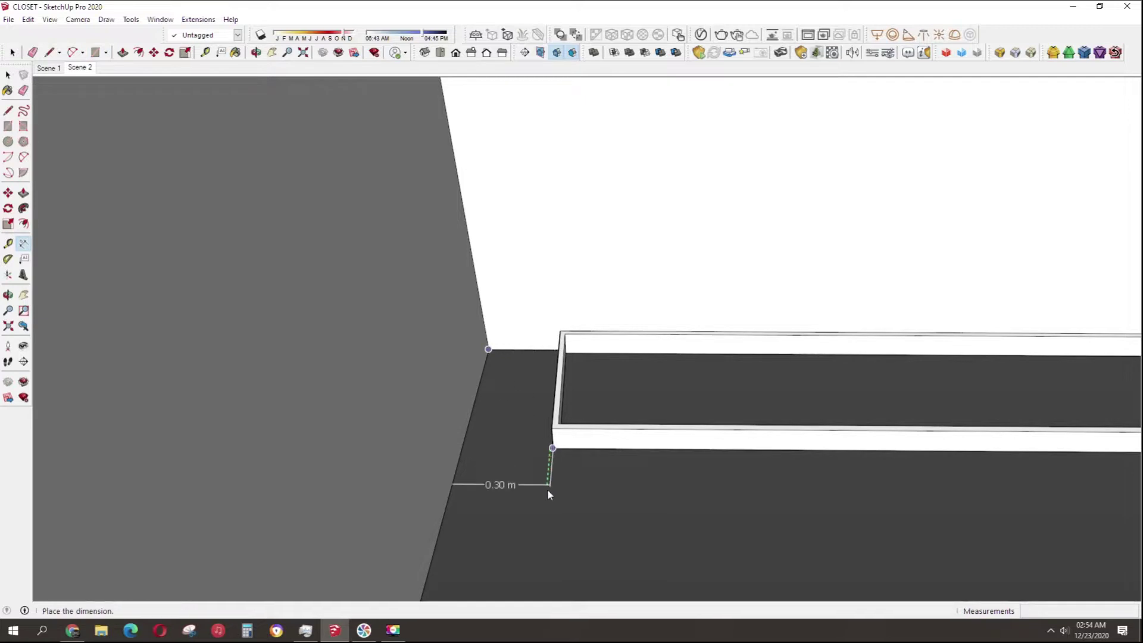
left_click(542, 491)
key("space")
mouse_move(610, 476)
middle_mouse_down("shift")
mouse_move(510, 450)
mouse_move(94, 407)
middle_mouse_up("shift")
Dimension the gap between the board's right end and the wall.
key("r")
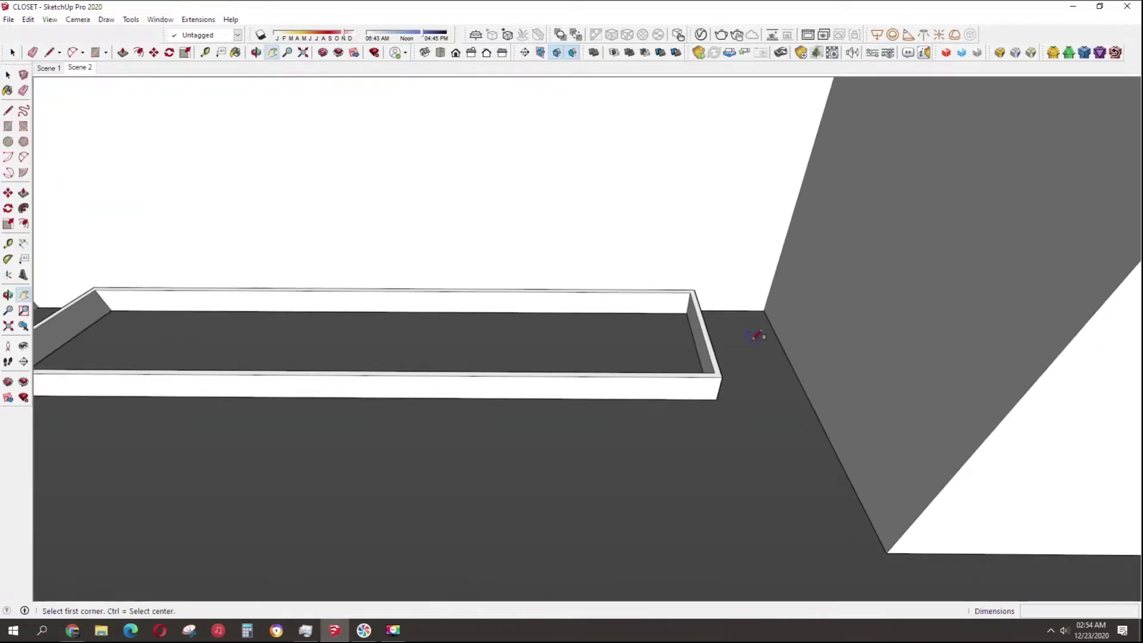
key("e")
key("d")
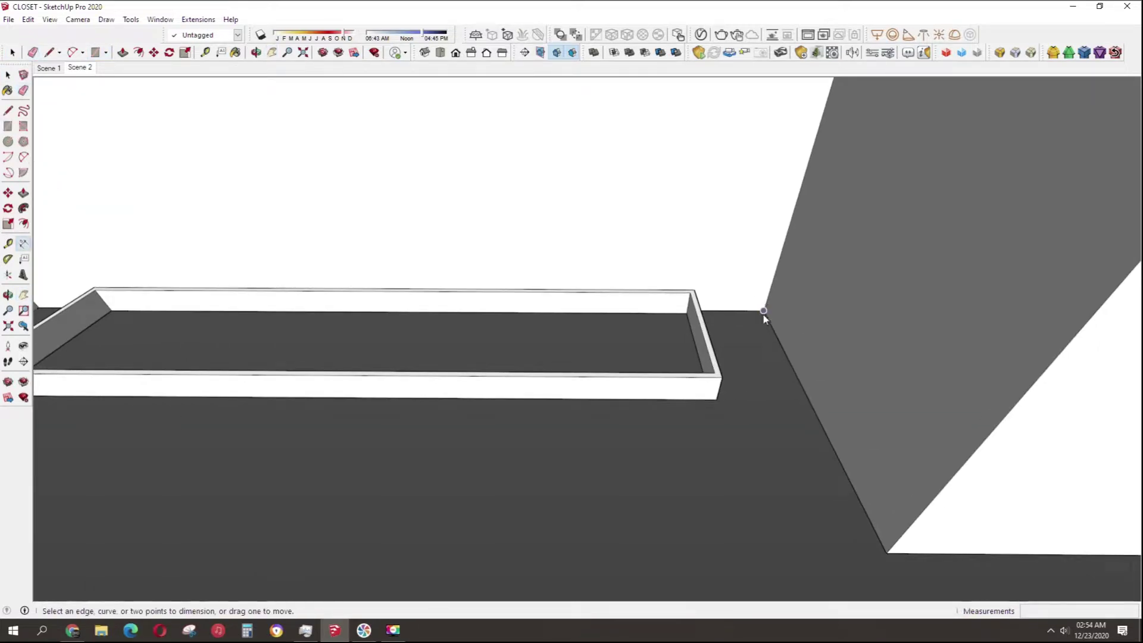
left_click(731, 439)
key("space")
scroll(683, 420, "down", 2)
mouse_move(683, 420)
middle_mouse_down()
mouse_move(543, 434)
mouse_move(747, 446)
middle_mouse_up()
key("e")
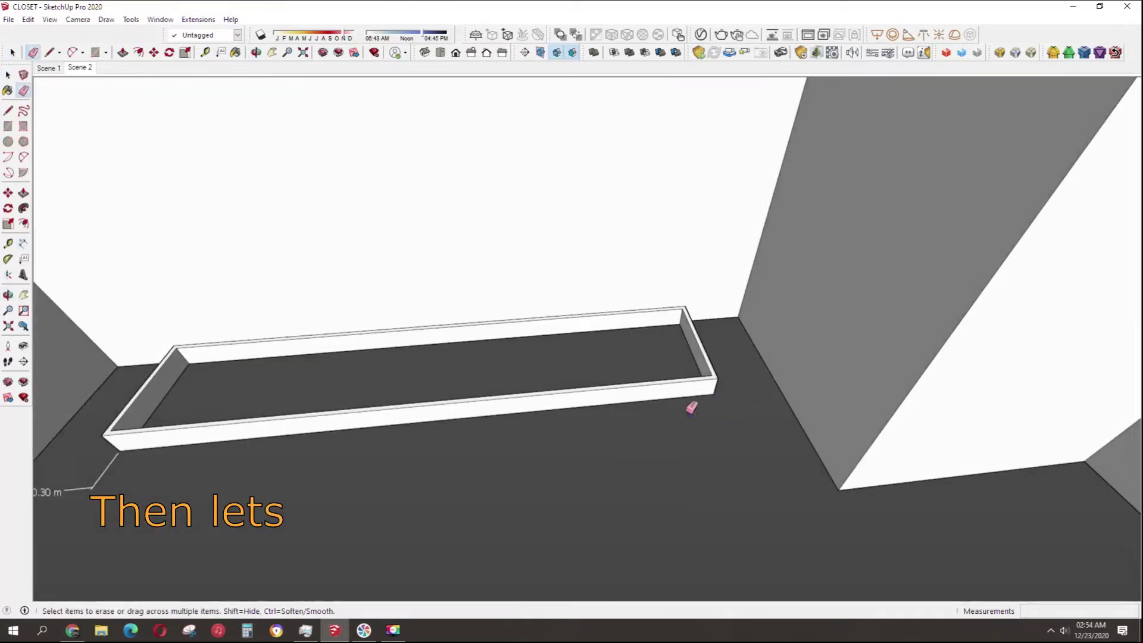
mouse_move(90, 483)
middle_mouse_down()
mouse_move(683, 383)
mouse_move(944, 396)
middle_mouse_up()
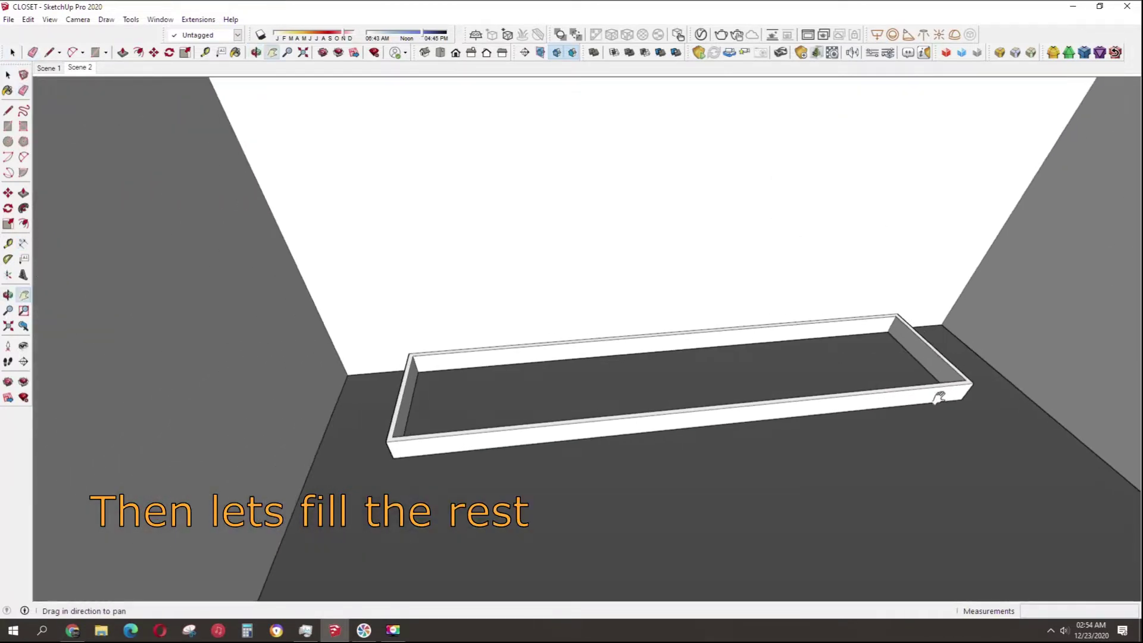
Draw a rectangle filling the left-end gap and pull it up to board height.
key("h")
key("r")
left_click(347, 375)
left_click(390, 459)
key("space")
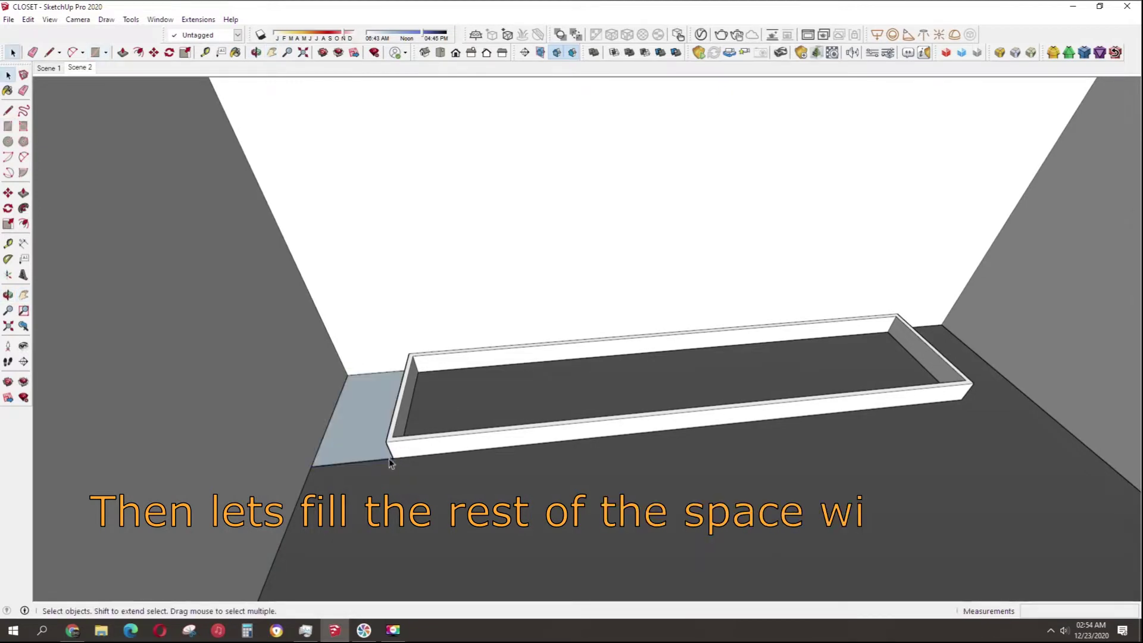
key("p")
left_click(374, 469)
left_click(350, 395)
Offset the left box's top by 0.02 and push the inner face down to hollow it.
key("space")
type("f")
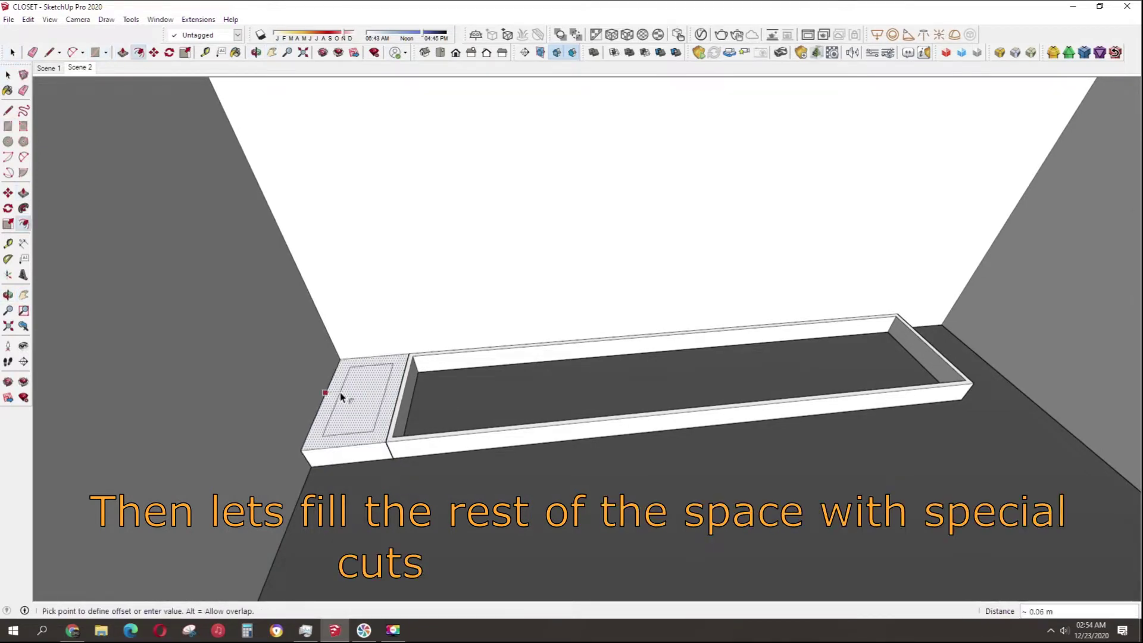
type("02")
key("Return")
key("space")
key("p")
double_click(360, 396)
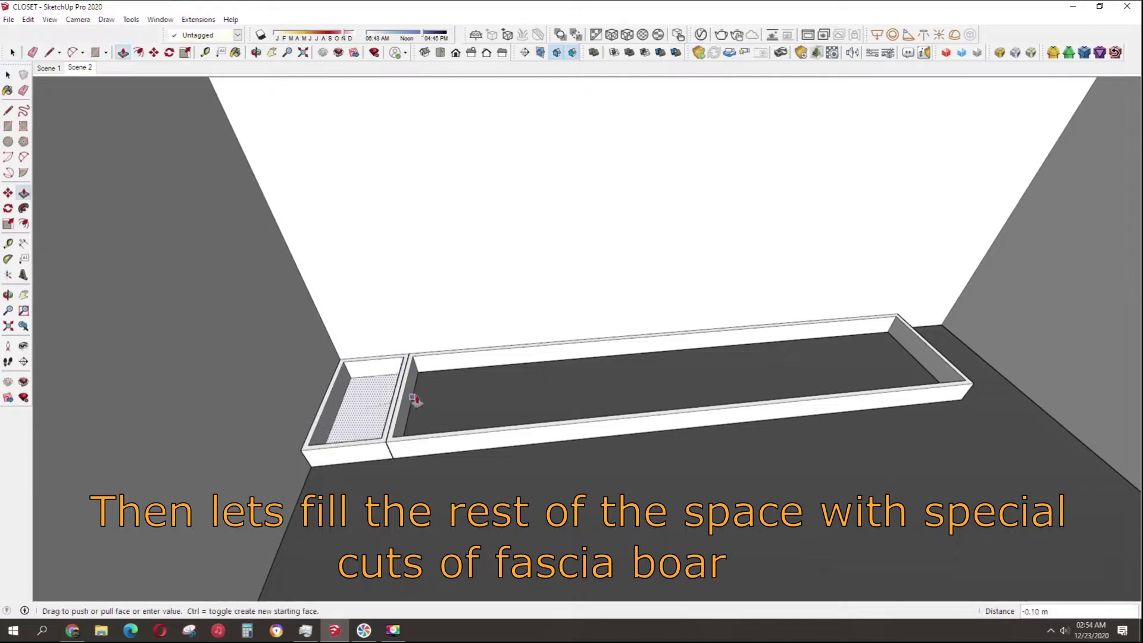
mouse_move(442, 403)
middle_mouse_down()
mouse_move(817, 376)
mouse_move(596, 391)
middle_mouse_up()
Draw a rectangle filling the right-end gap and pull it up to board height.
key("r")
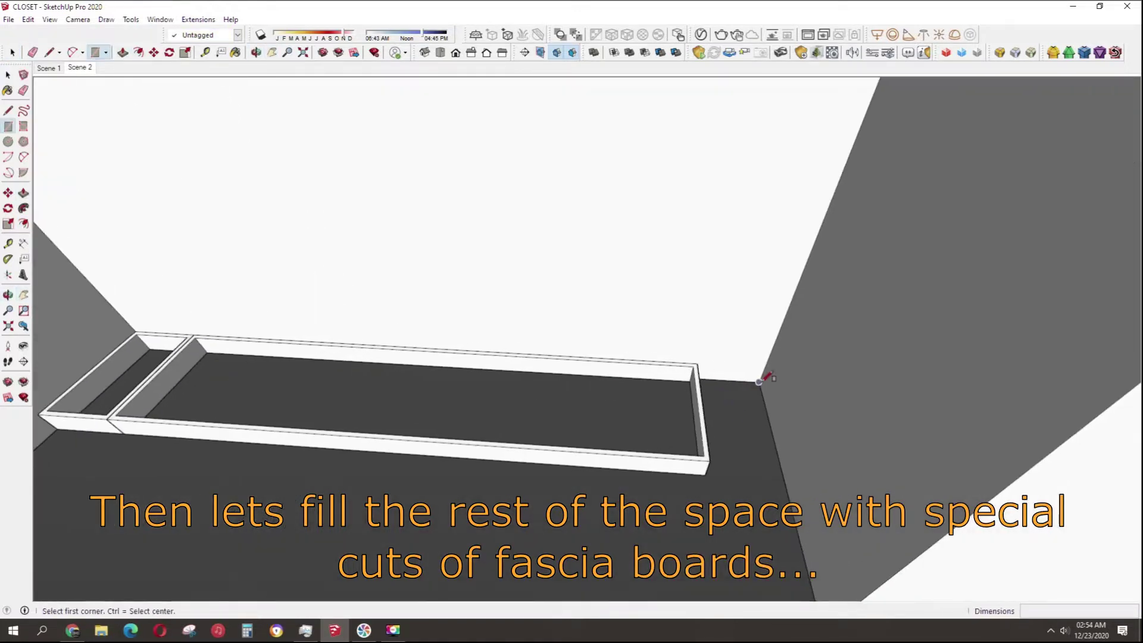
left_click(759, 382)
left_click(708, 477)
key("space")
key("p")
left_click(712, 468)
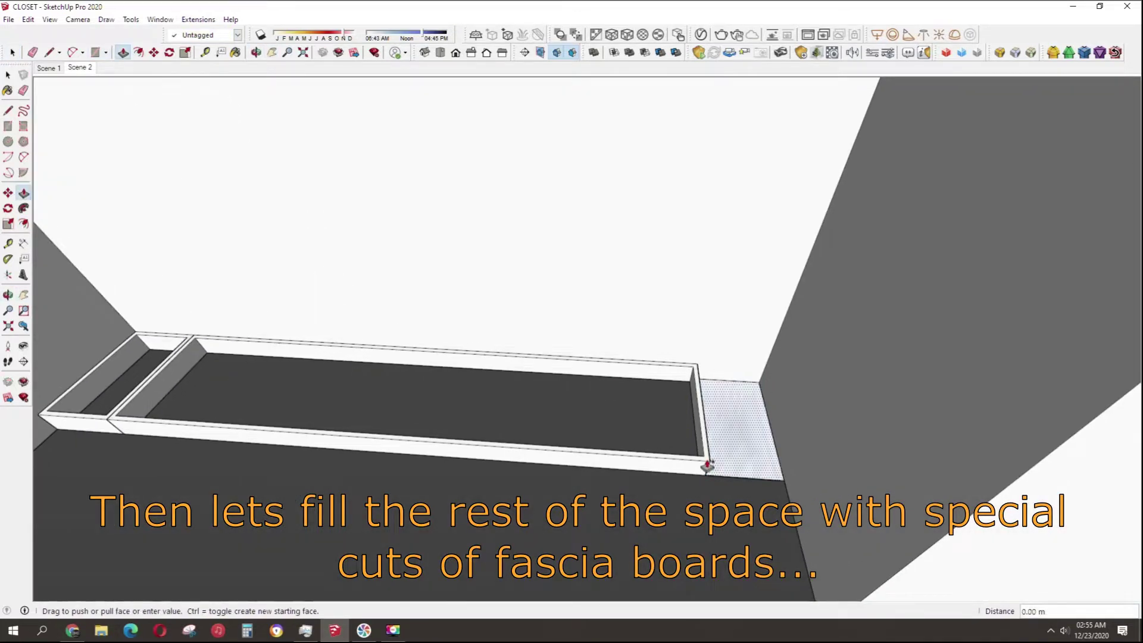
key("space")
middle_click_drag(732, 452, 742, 457)
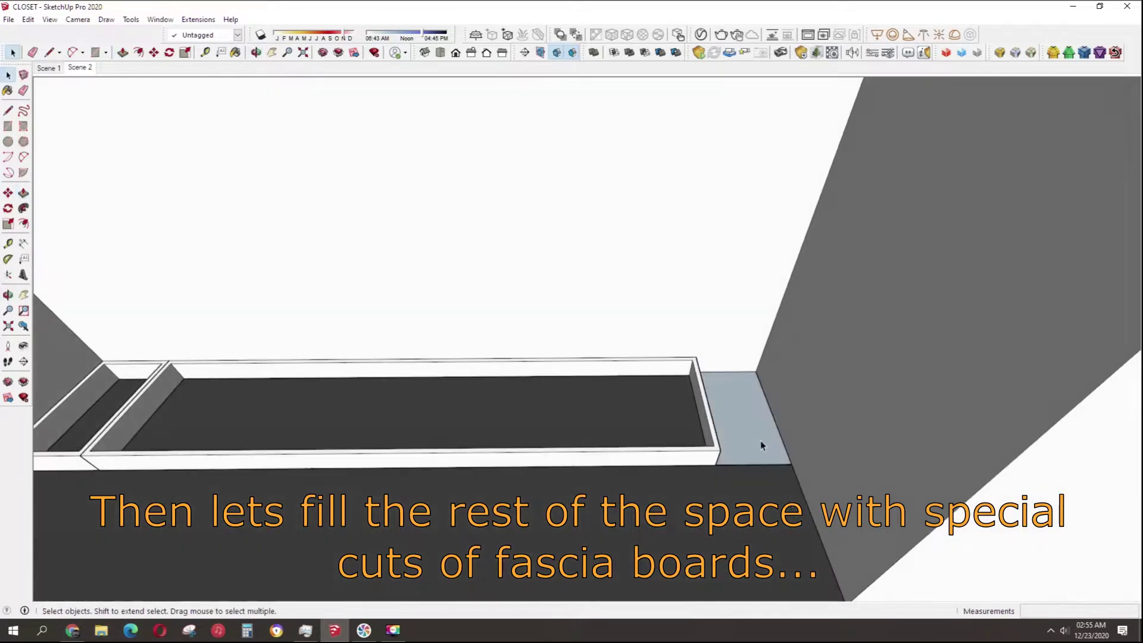
key("p")
left_click_drag(743, 457, 717, 454)
Offset the right box's top inward and push the inner face down to full depth.
key("f")
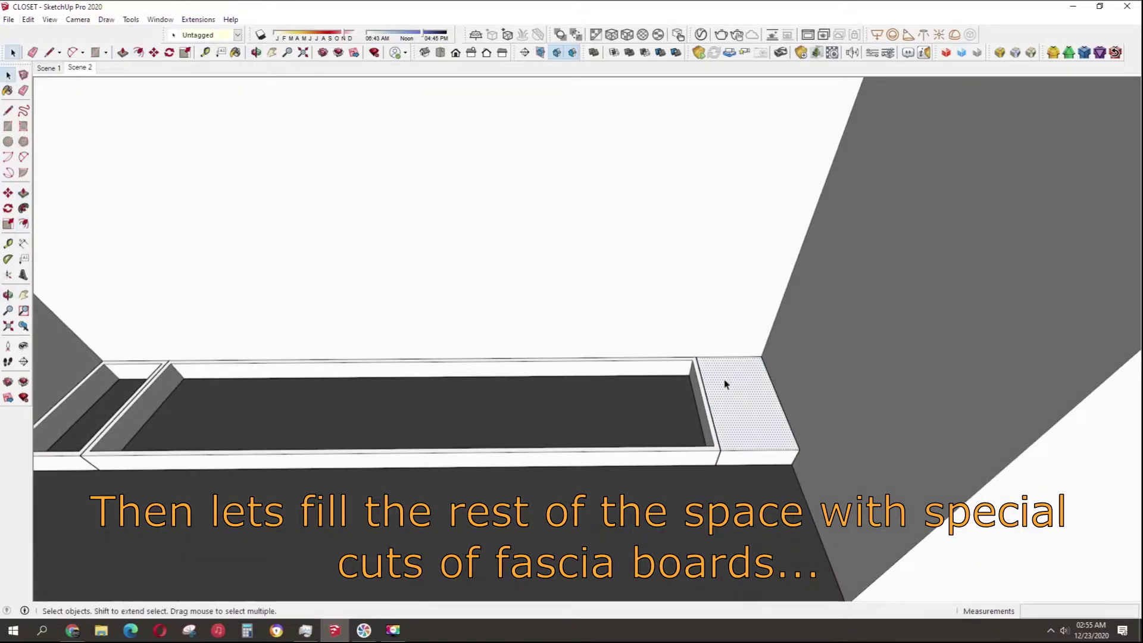
left_click(727, 383)
key("space")
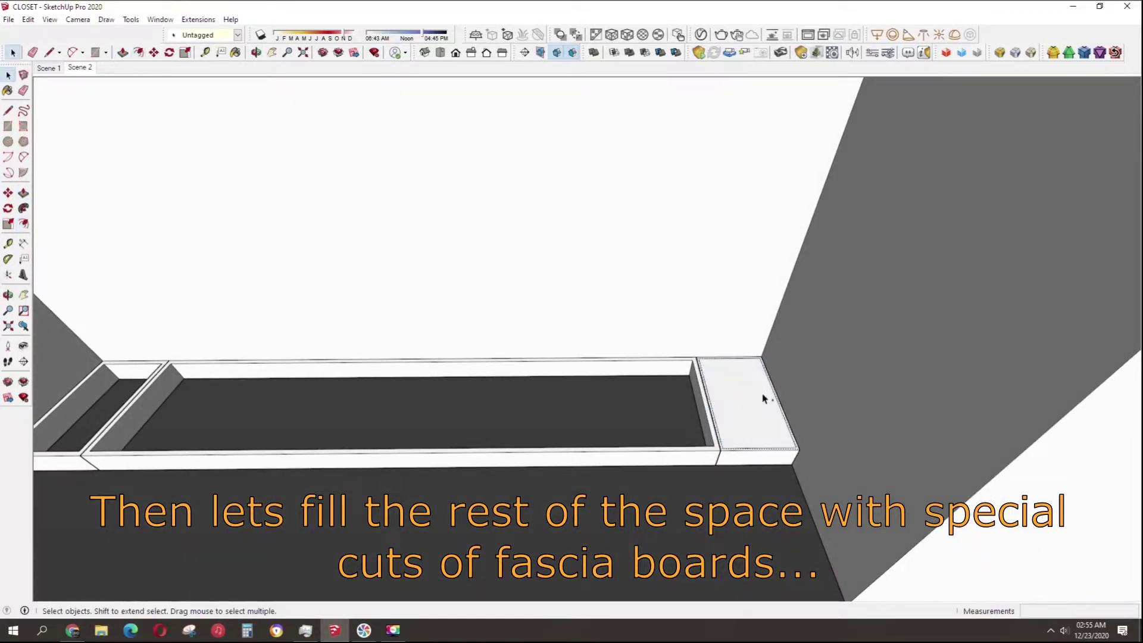
left_click(764, 398)
key("f")
key("space")
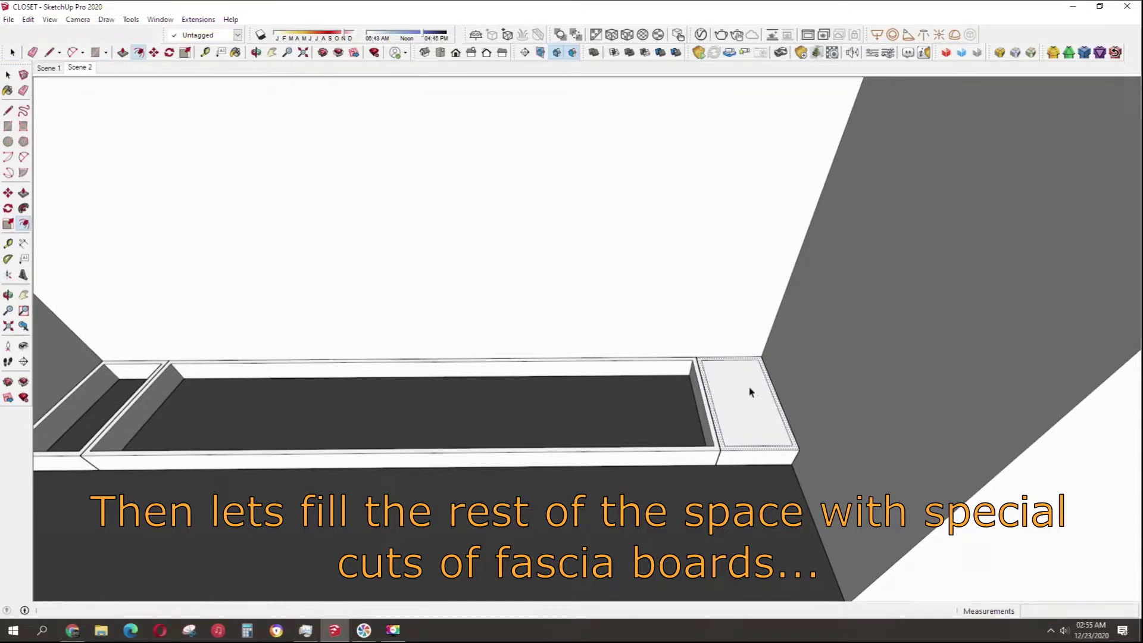
key("p")
left_click(741, 400)
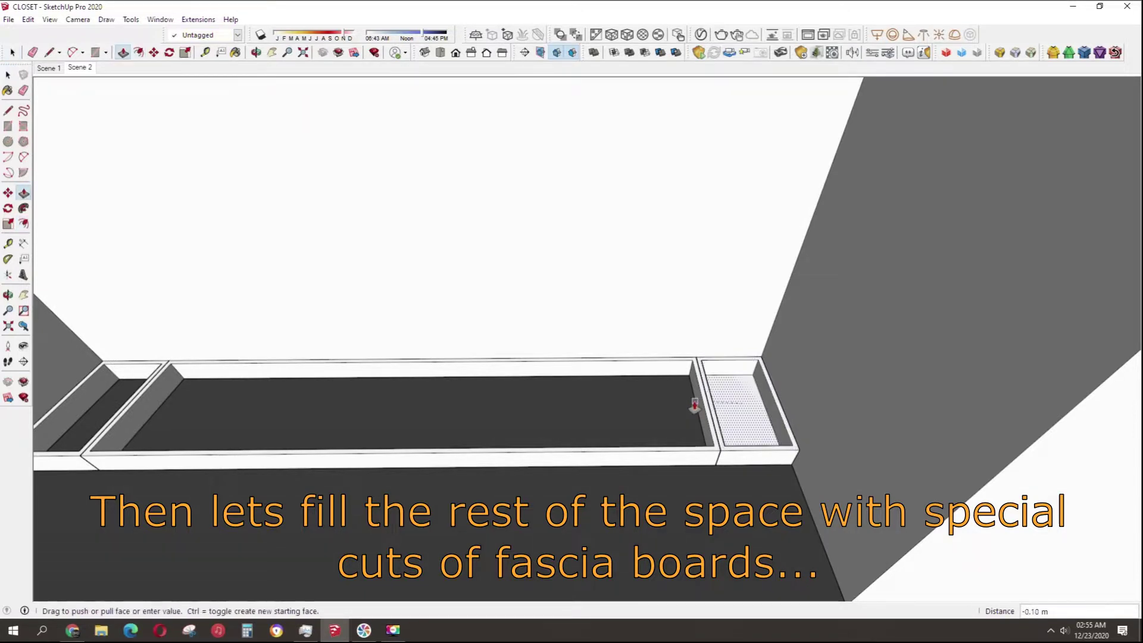
left_click(694, 401)
key("space")
Group the end box, select all three boxes and put them on the baseboard tag.
triple_click(750, 454)
middle_click_drag(545, 492, 540, 468)
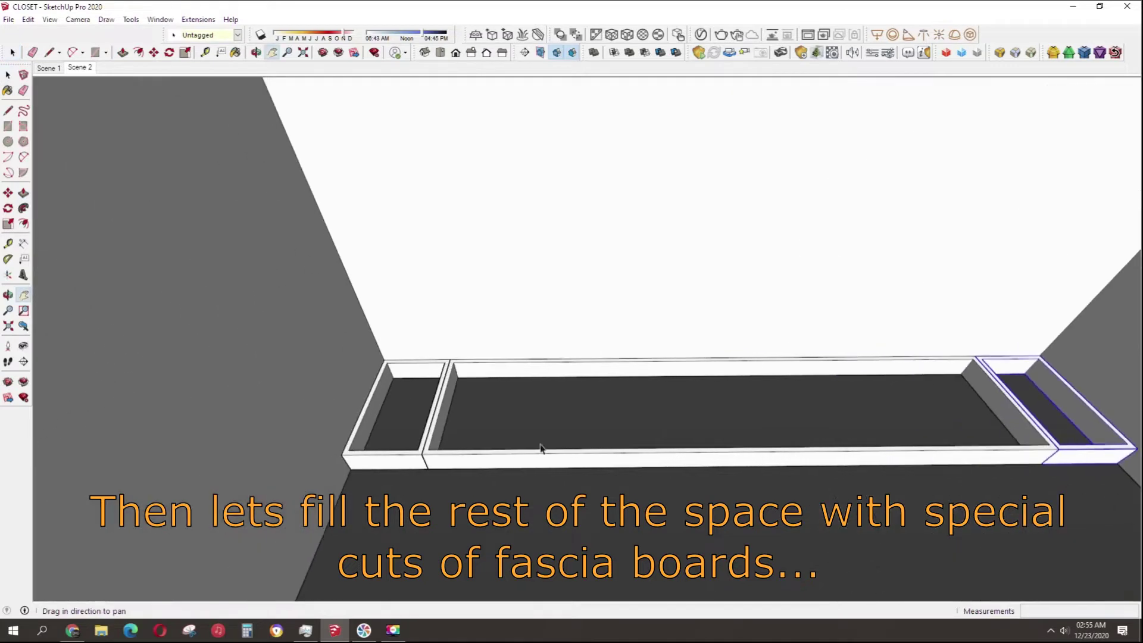
left_click(393, 459)
key("g")
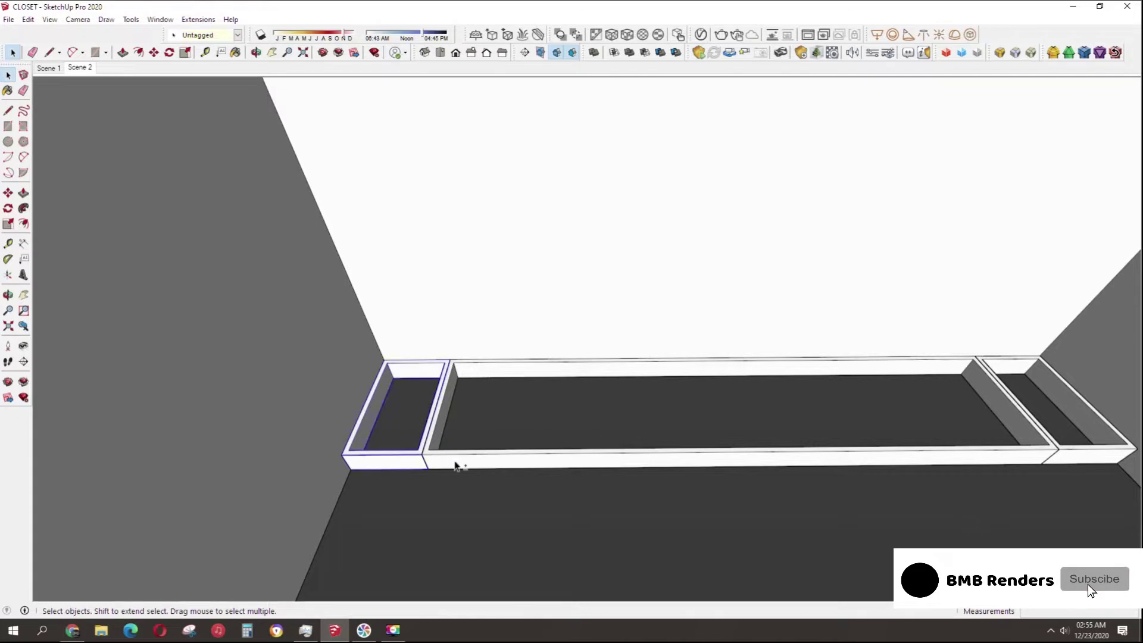
left_click(899, 463)
left_click(1075, 462, "shift")
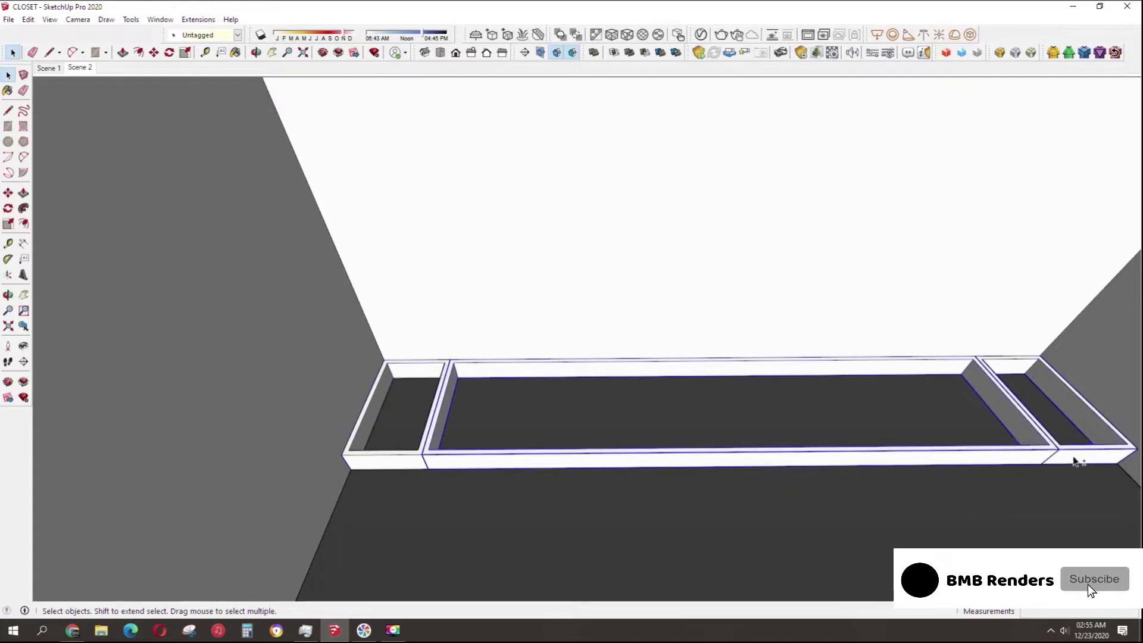
left_click(404, 459, "shift")
left_click(206, 35)
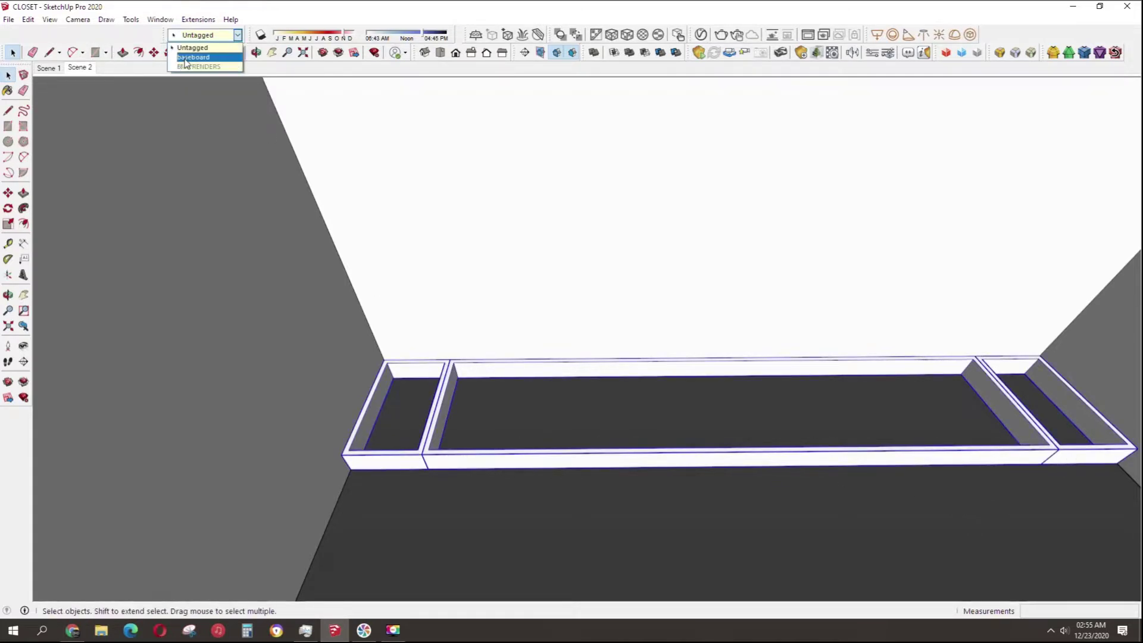
left_click(176, 57)
mouse_move(634, 306)
middle_mouse_down()
mouse_move(805, 463)
mouse_move(579, 456)
middle_mouse_up()
middle_click_drag(368, 431, 475, 423, "shift")
Draw a 2.40 vertical line up the back wall from the baseboard top.
key("r")
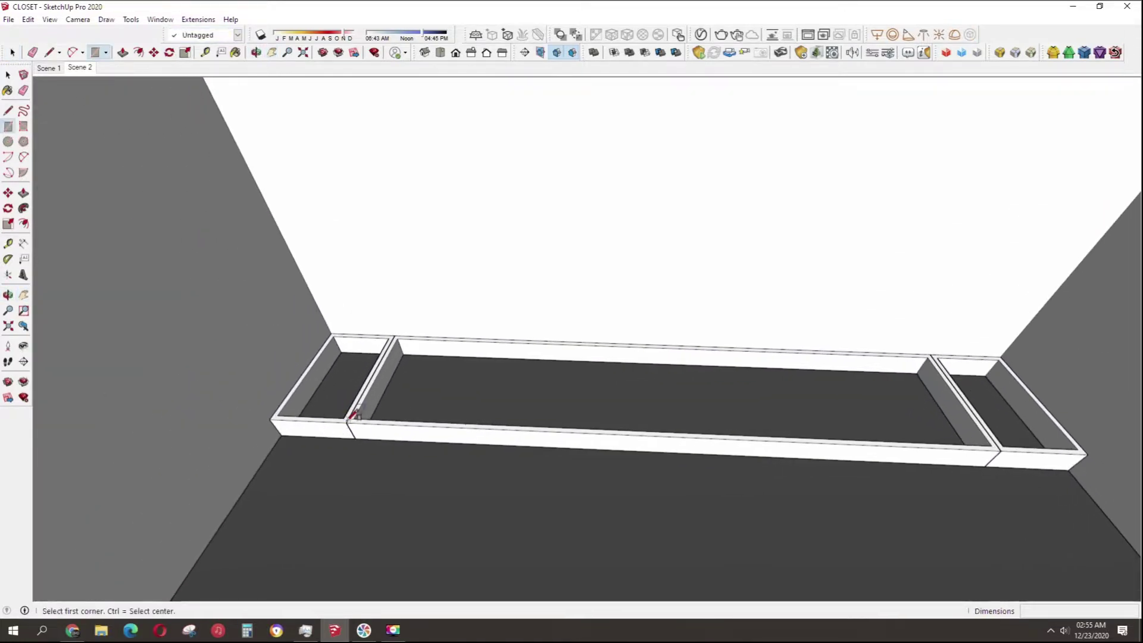
left_click(346, 422)
key("Escape")
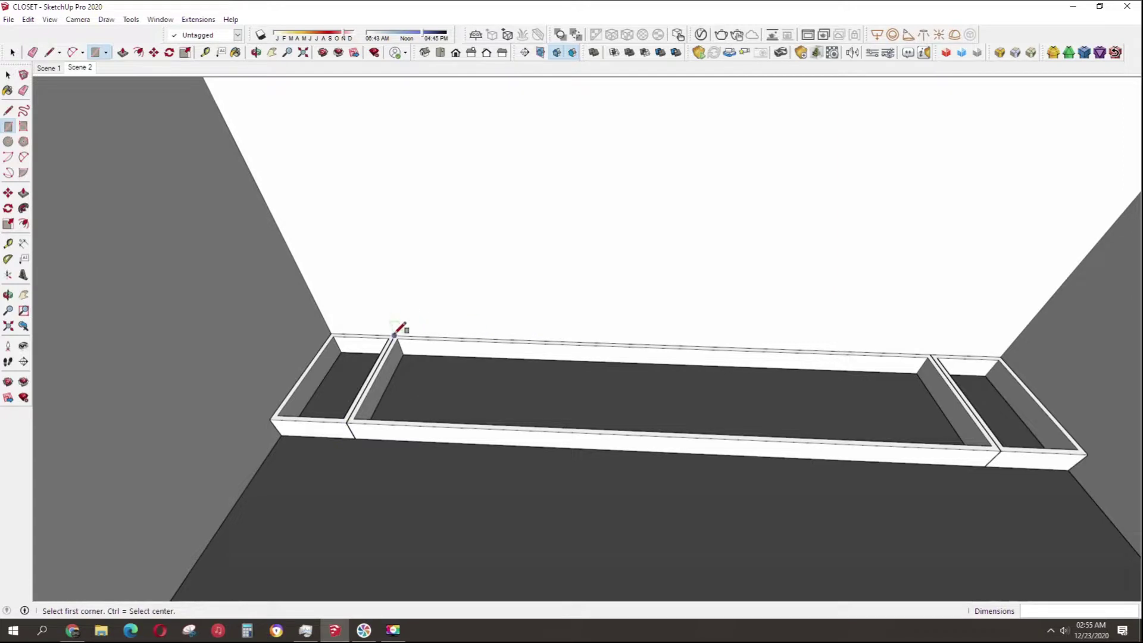
left_click(394, 334)
key("Escape")
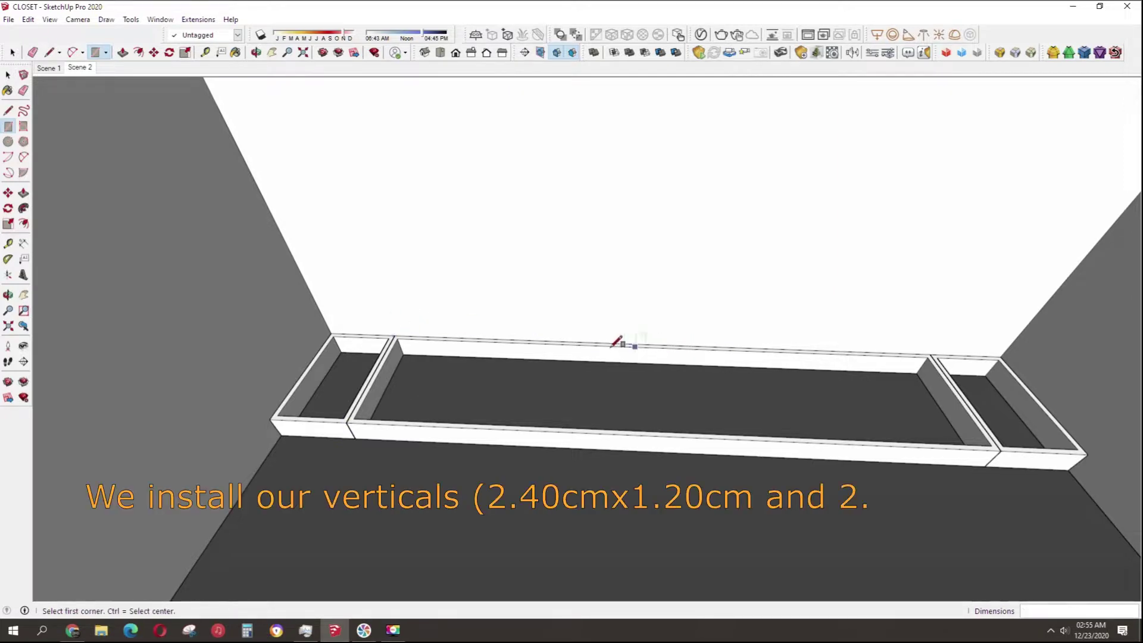
key("l")
left_click(395, 335)
type("2.4")
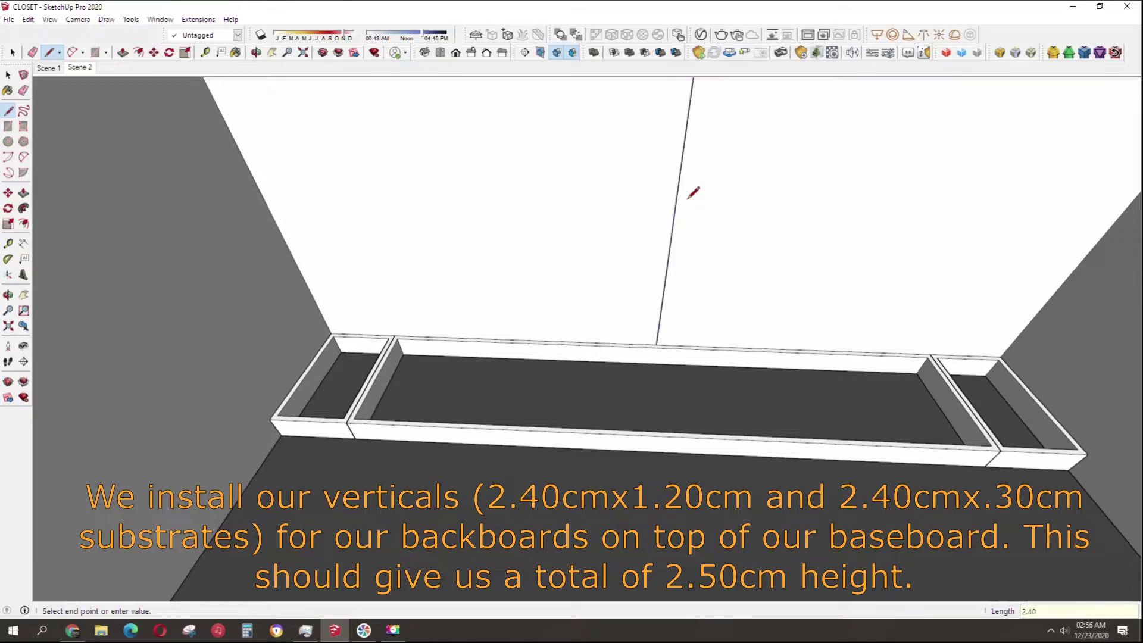
key("Return")
mouse_move(694, 193)
middle_mouse_down()
mouse_move(692, 360)
mouse_move(712, 309)
middle_mouse_up()
Draw a vertical backboard panel rectangle on the back wall and select it.
key("r")
left_click(743, 186)
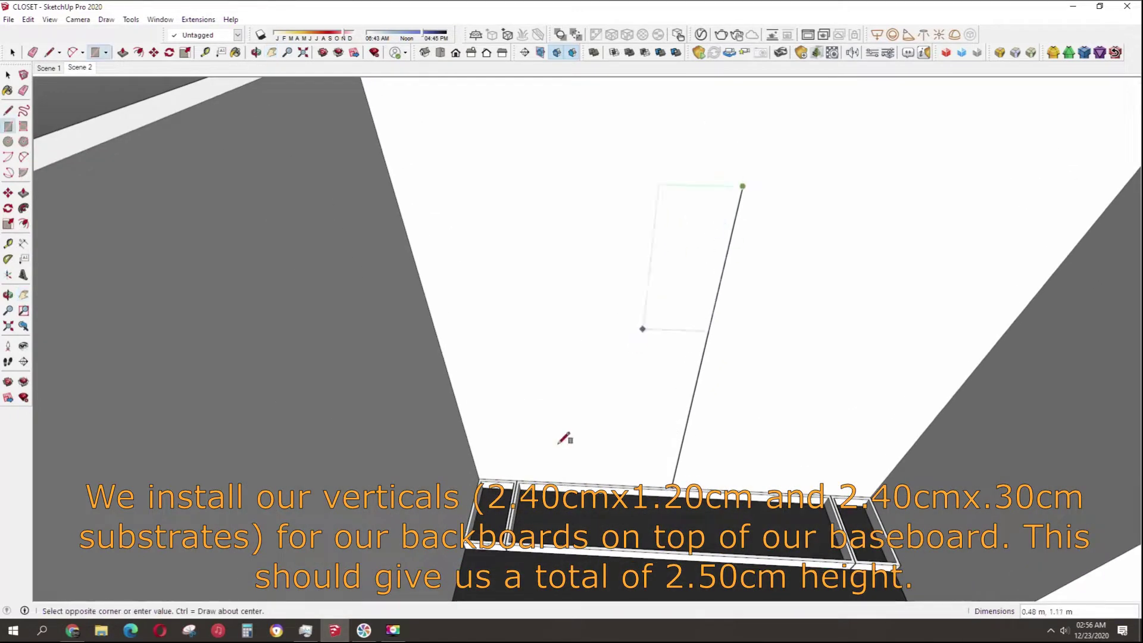
left_click(515, 482)
key("space")
key("p")
left_click(670, 419)
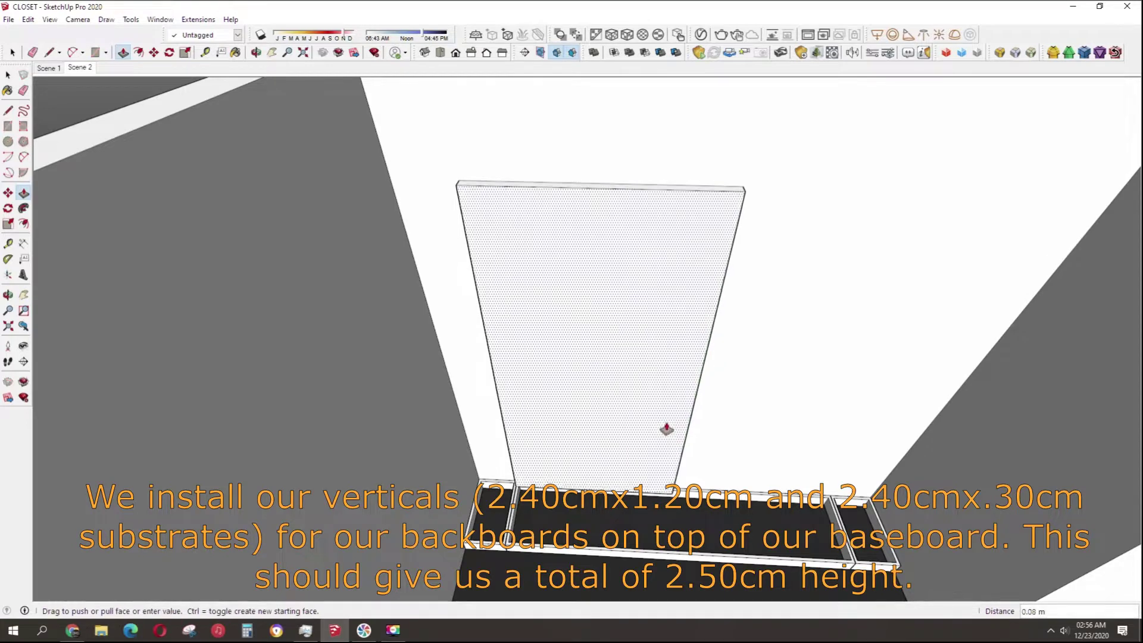
key("Escape")
key("space")
left_click(667, 428)
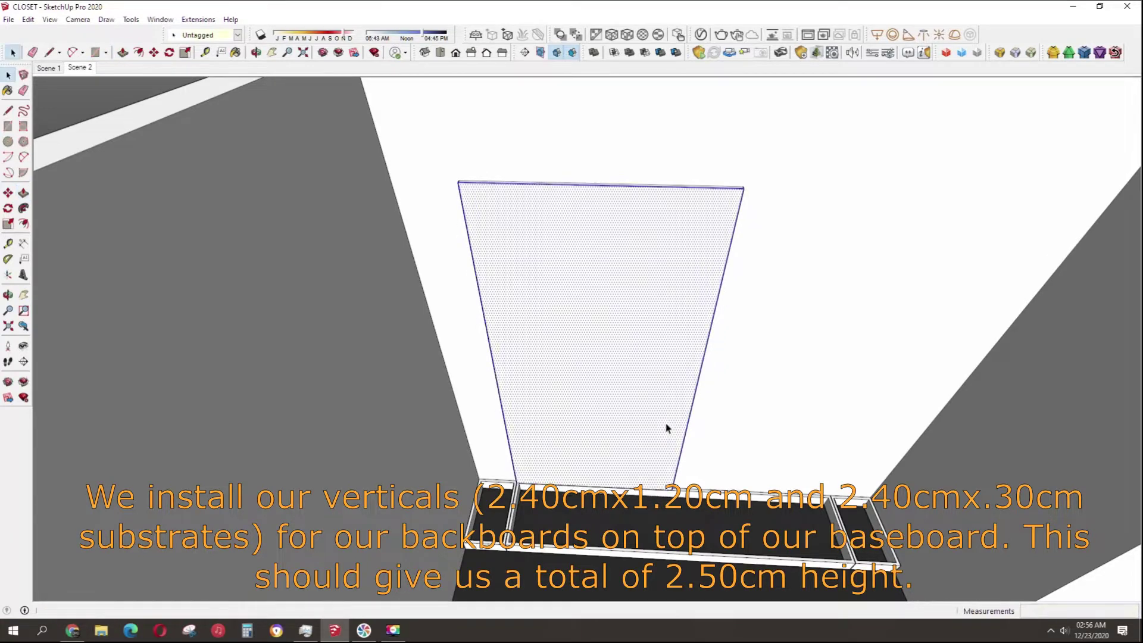
Copy the backboard panel with Move+Ctrl to sit beside the original.
middle_click_drag(676, 415, 472, 224)
key("m")
key("ctrl")
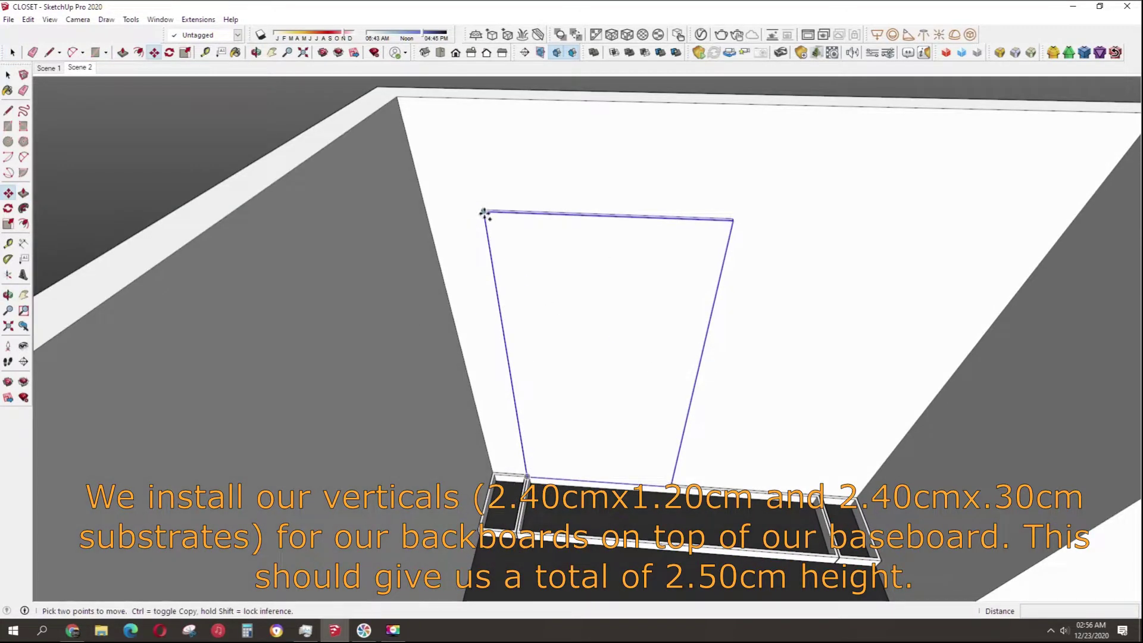
left_click(484, 212)
left_click(731, 225)
scroll(659, 377, "up", 3)
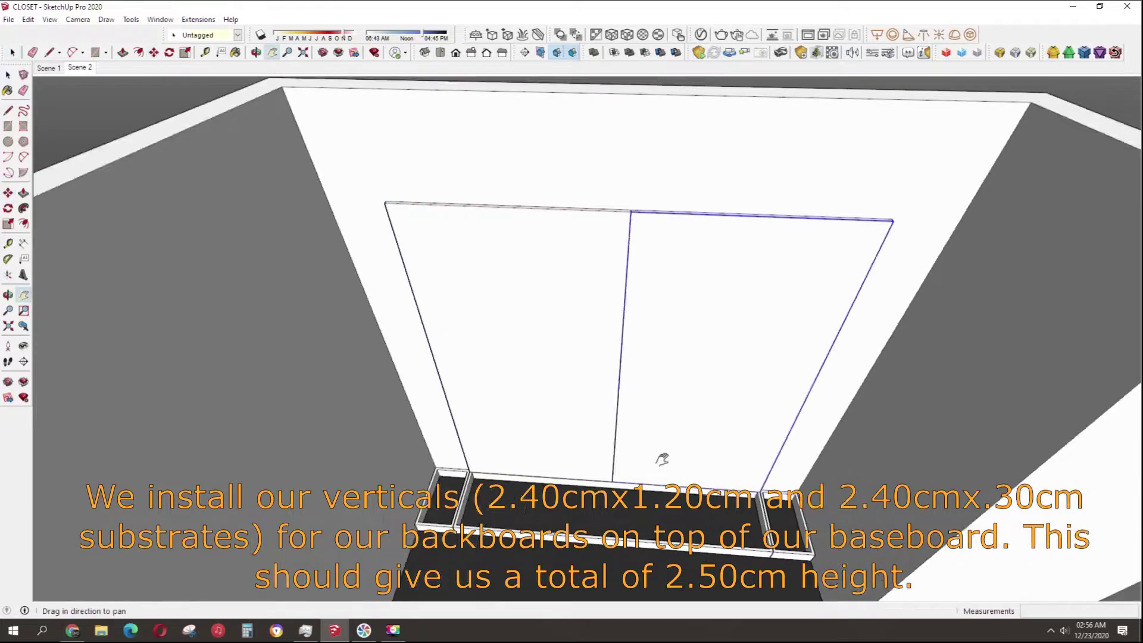
scroll(713, 475, "up", 3)
Draw the narrow end panel rectangle on the right side of the back wall.
key("r")
scroll(737, 158, "down", 3)
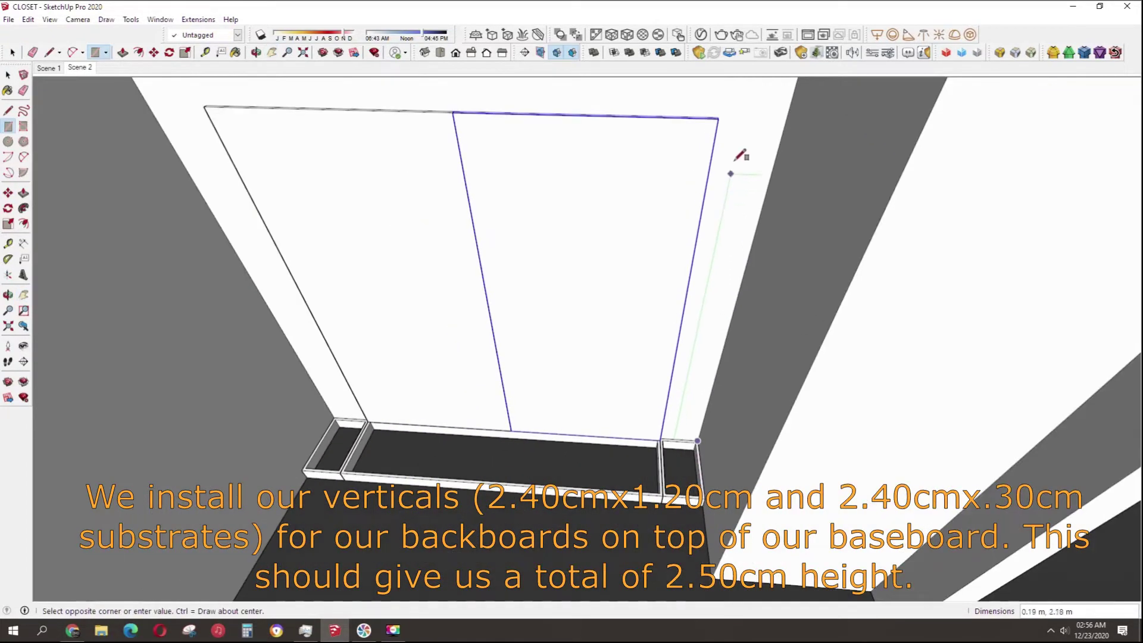
mouse_move(737, 159)
middle_mouse_down()
mouse_move(724, 224)
mouse_move(735, 268)
middle_mouse_up()
left_click(720, 234)
key("space")
key("p")
key("space")
Copy a board with Move+Ctrl to the back wall's far end.
mouse_move(576, 335)
middle_mouse_down()
mouse_move(796, 383)
mouse_move(498, 345)
middle_mouse_up()
key("m")
left_click(760, 206)
key("ctrl")
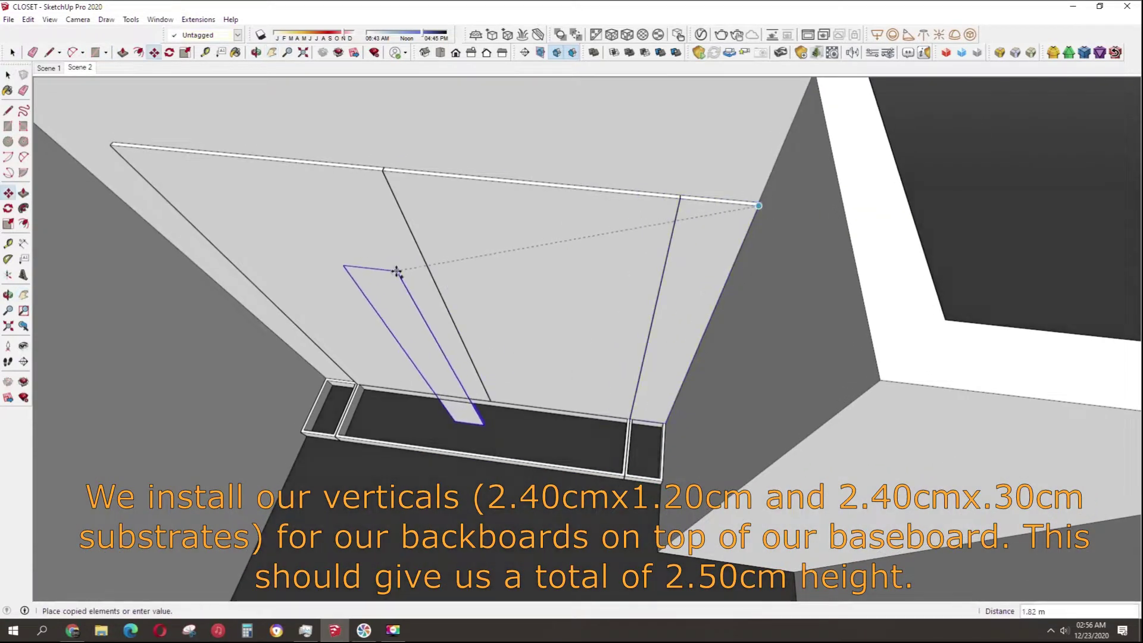
mouse_move(396, 271)
middle_mouse_down()
mouse_move(717, 301)
mouse_move(549, 222)
mouse_move(667, 299)
mouse_move(600, 324)
middle_mouse_up()
left_click(527, 189)
key("r")
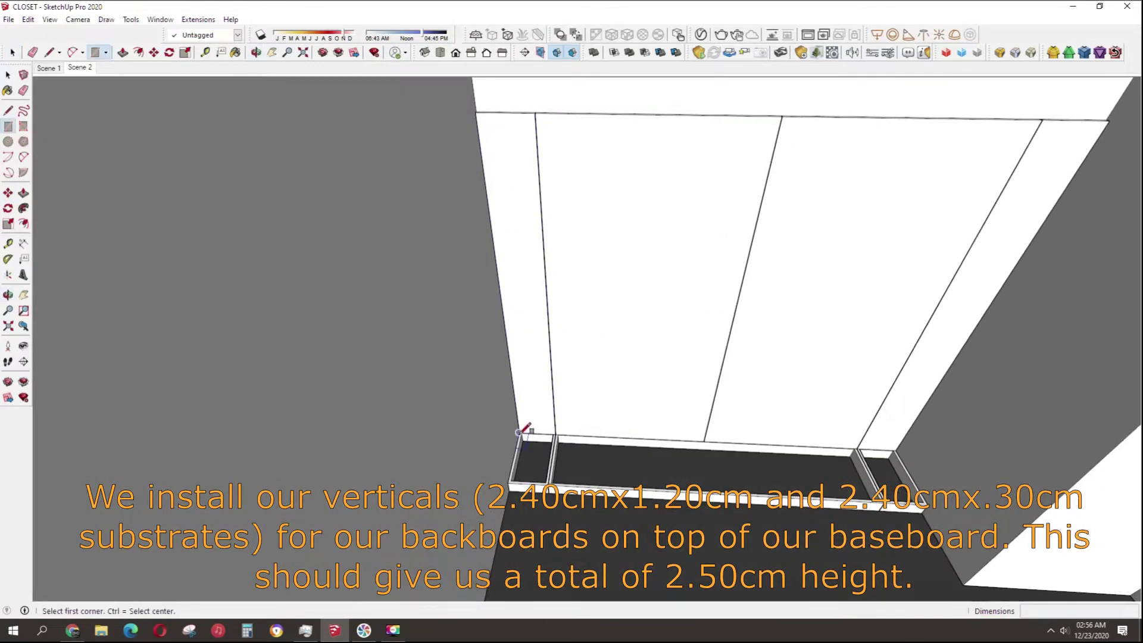
Draw a rectangle covering the whole baseboard top.
left_click(929, 502)
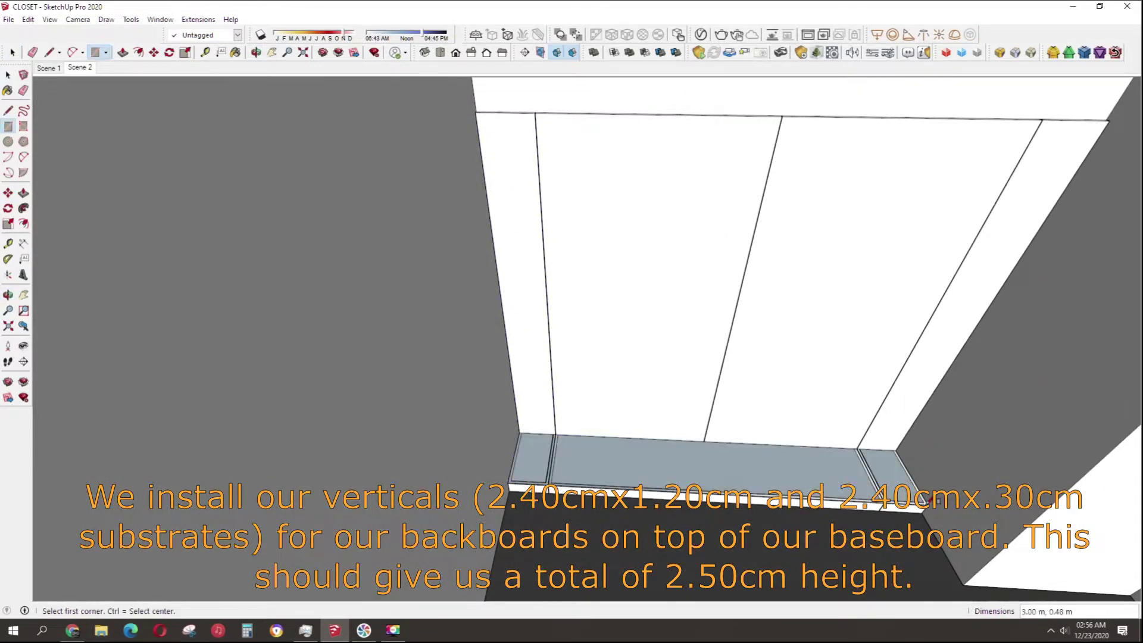
mouse_move(929, 502)
middle_mouse_down()
mouse_move(644, 474)
mouse_move(586, 457)
middle_mouse_up()
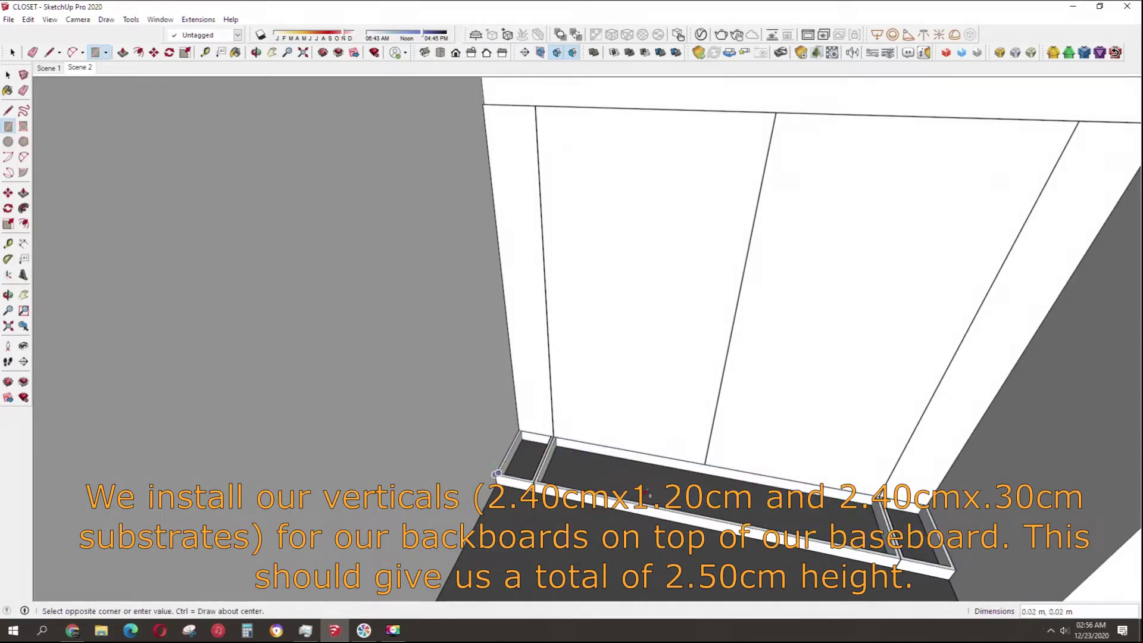
middle_click_drag(494, 475, 55, 439, "shift")
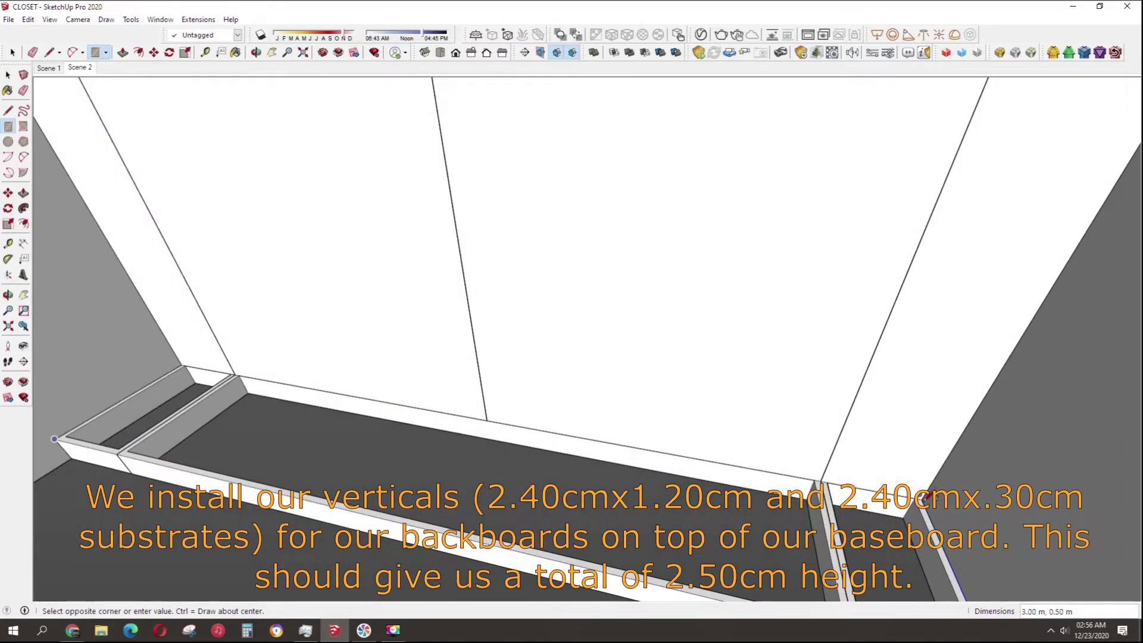
mouse_move(924, 502)
middle_mouse_down()
mouse_move(364, 534)
mouse_move(268, 476)
middle_mouse_up()
left_click(291, 476)
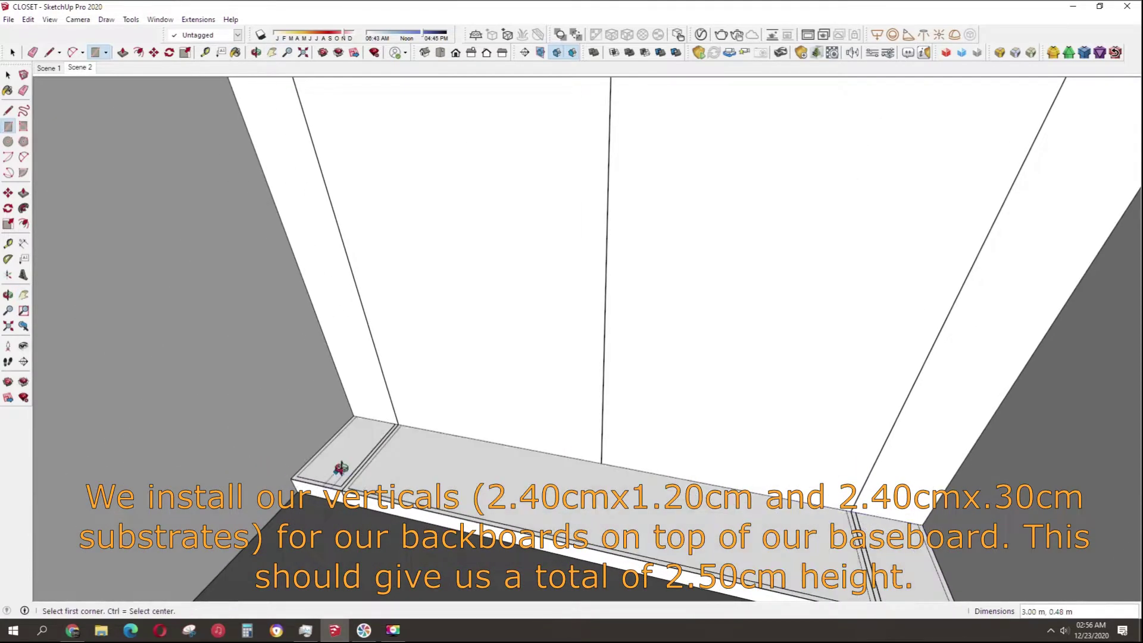
middle_click_drag(339, 467, 454, 423)
key("space")
key("p")
left_click(568, 479)
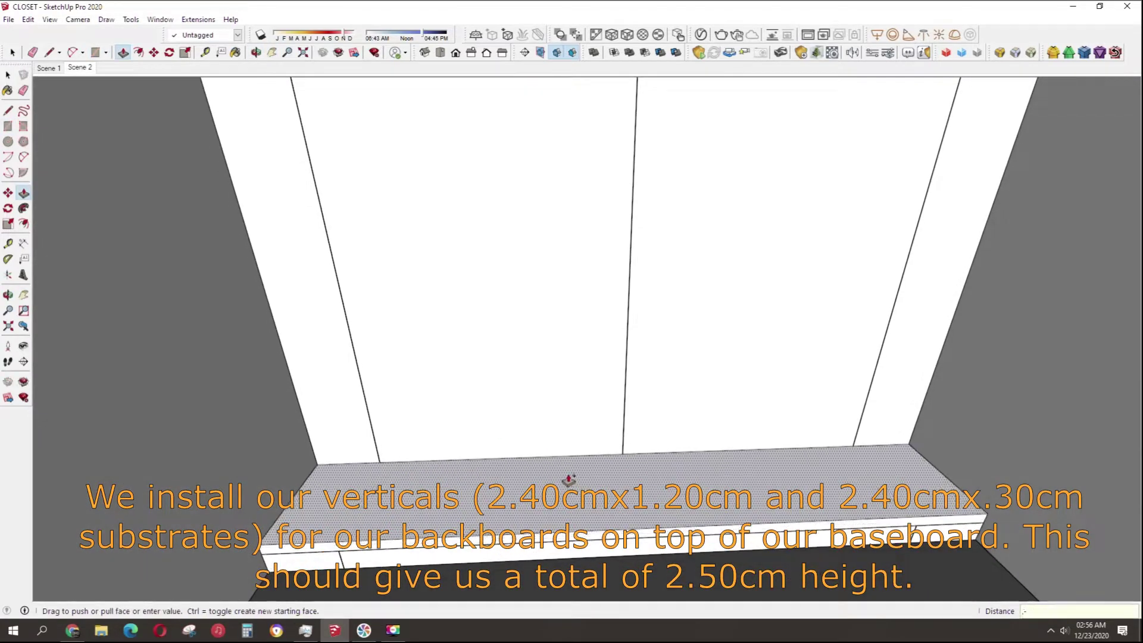
left_click(568, 479)
left_click(562, 473)
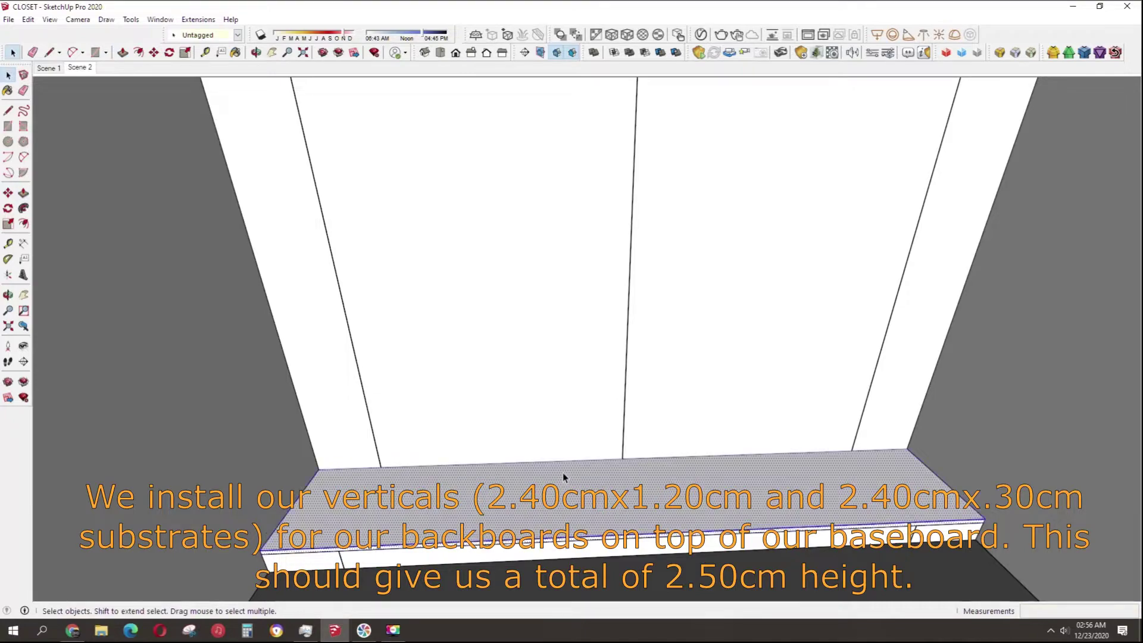
mouse_move(563, 473)
middle_mouse_down()
mouse_move(455, 475)
mouse_move(552, 539)
mouse_move(441, 434)
mouse_move(421, 462)
mouse_move(439, 451)
middle_mouse_up()
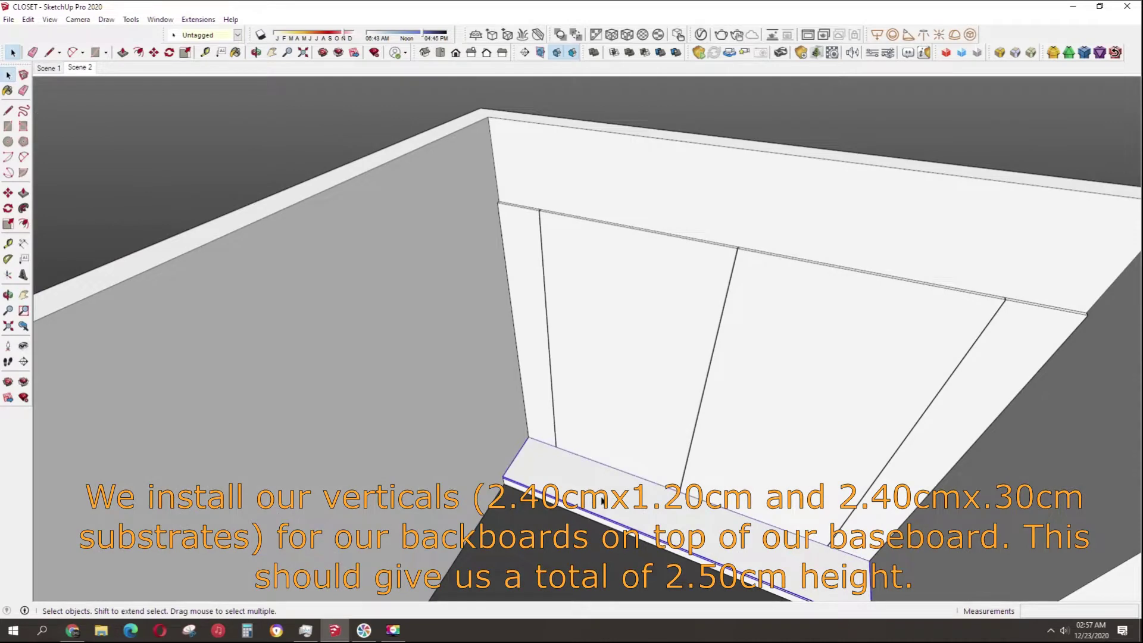
Pull the cover face up into a slab 24 thick.
key("p")
left_click_drag(603, 500, 955, 311)
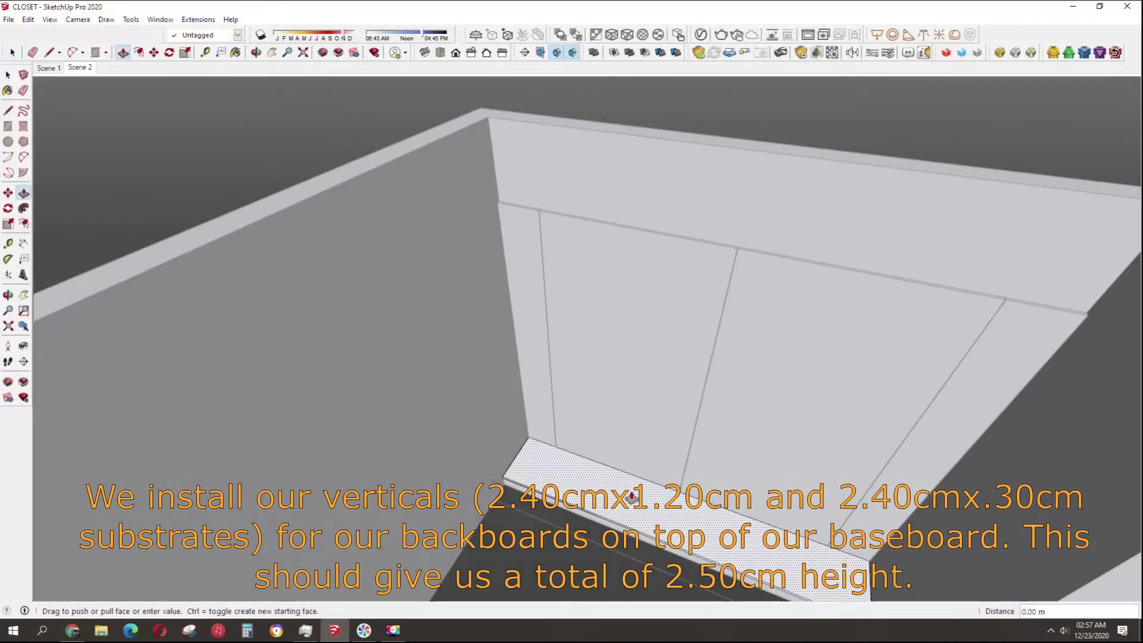
type("2.")
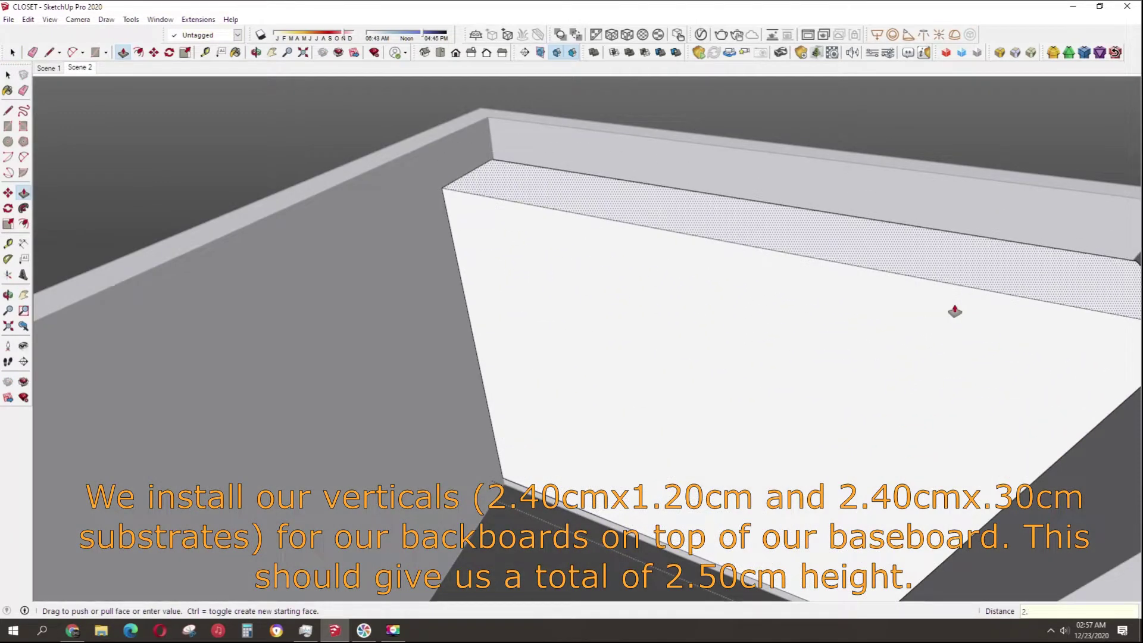
type("4")
key("Return")
key("space")
left_click(689, 370)
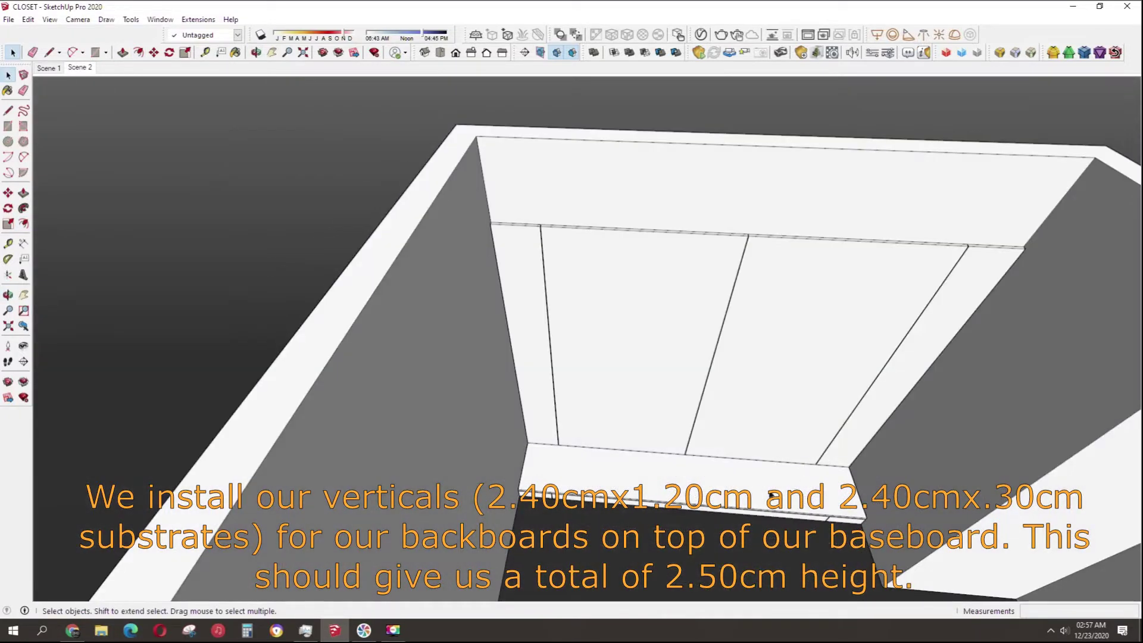
Scale the slab lengthwise to 0.80 about its center so the end boxes stay open.
scroll(771, 496, "up", 3)
middle_click_drag(878, 509, 951, 485)
left_click(881, 512)
key("s")
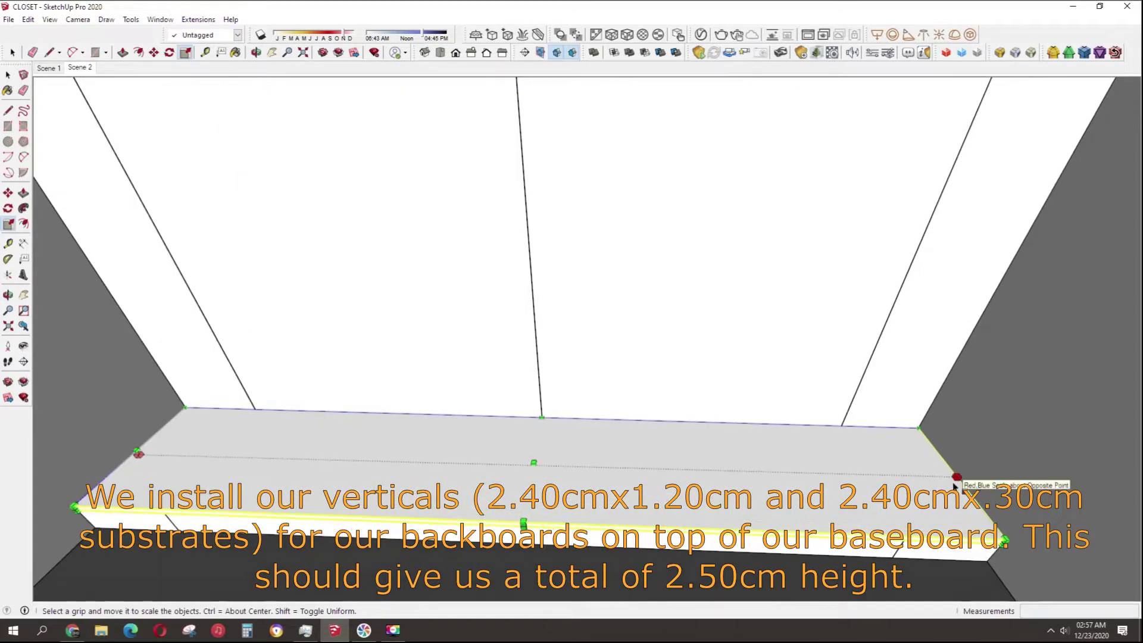
scroll(955, 480, "up", 2)
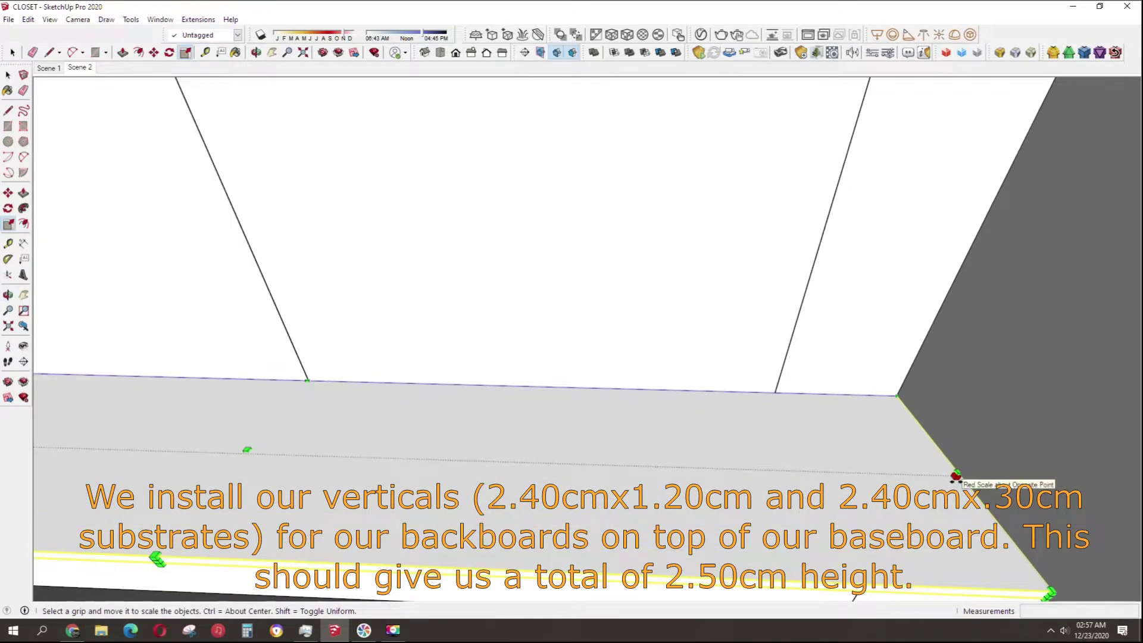
left_click(956, 476)
scroll(882, 468, "down", 2)
key("ctrl")
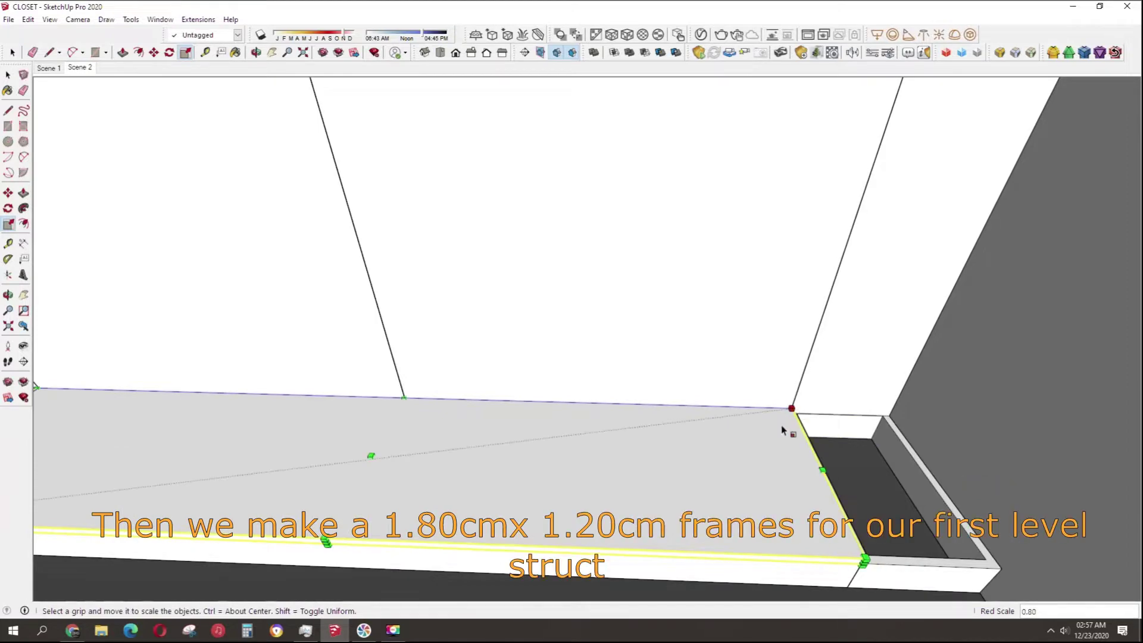
scroll(783, 430, "down", 3)
middle_click_drag(536, 340, 756, 426)
key("space")
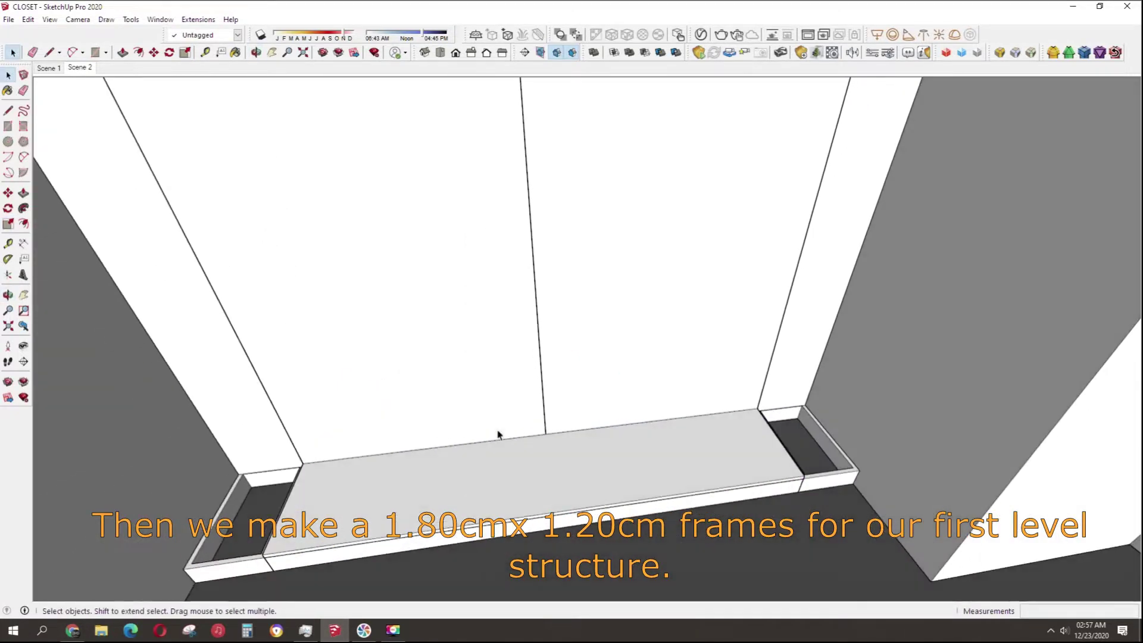
Push/Pull the left part of the baseboard slab up 1.80 m into a tall box.
key("p")
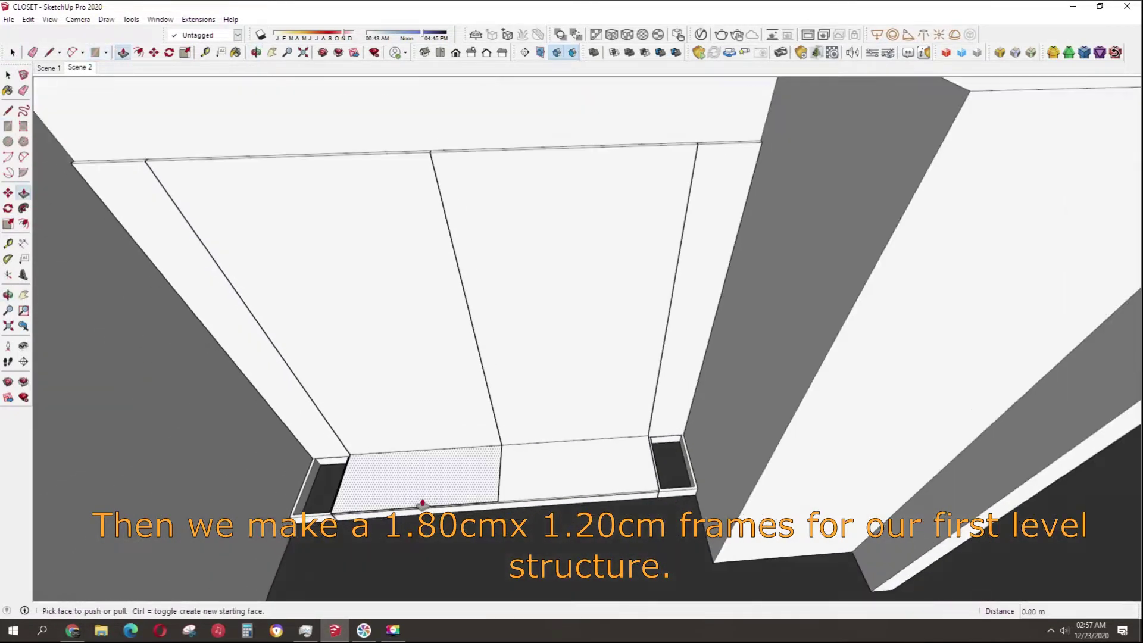
left_click(472, 475)
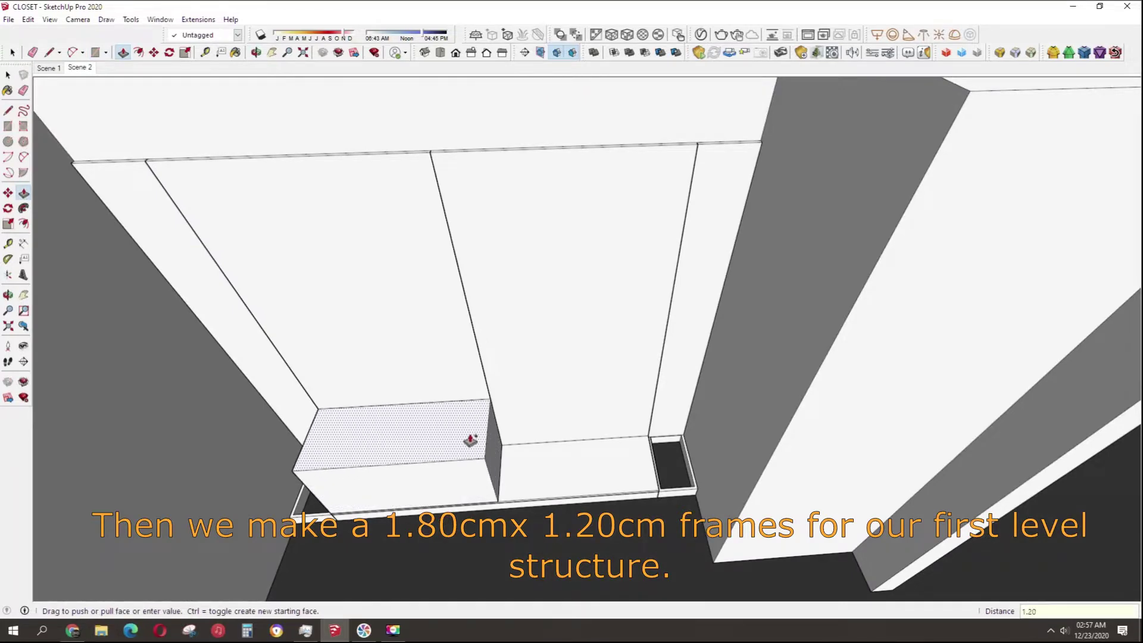
type("80")
key("Return")
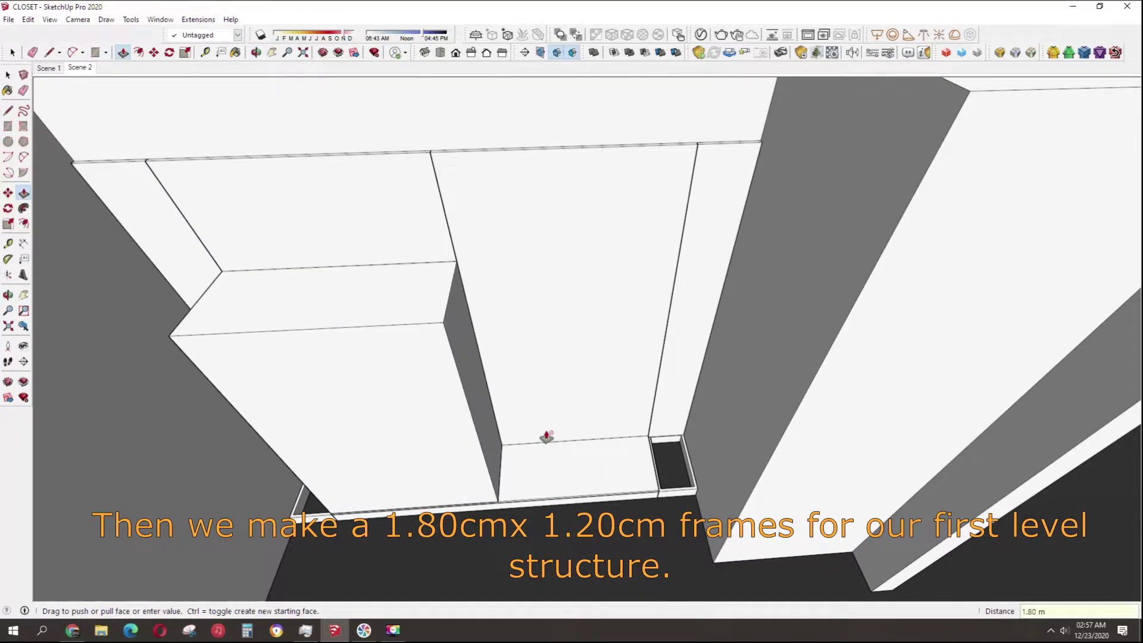
Offset the box's front face inward, push the inner face through to hollow it, and select the frame.
middle_click_drag(547, 438, 500, 439)
key("space")
left_click(271, 349)
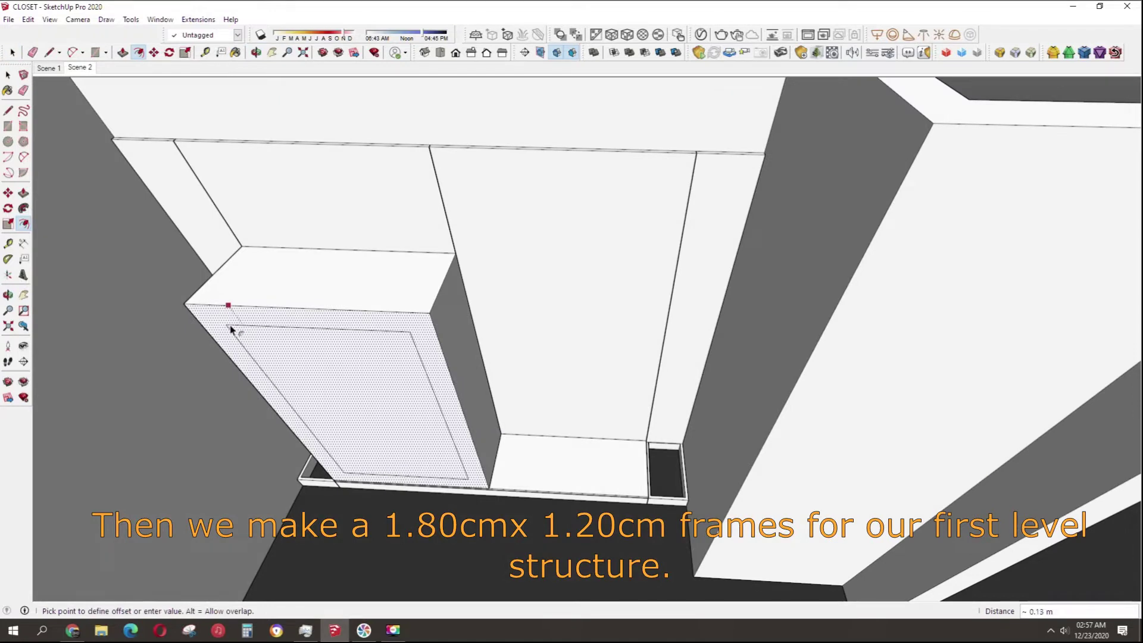
key("Return")
key("p")
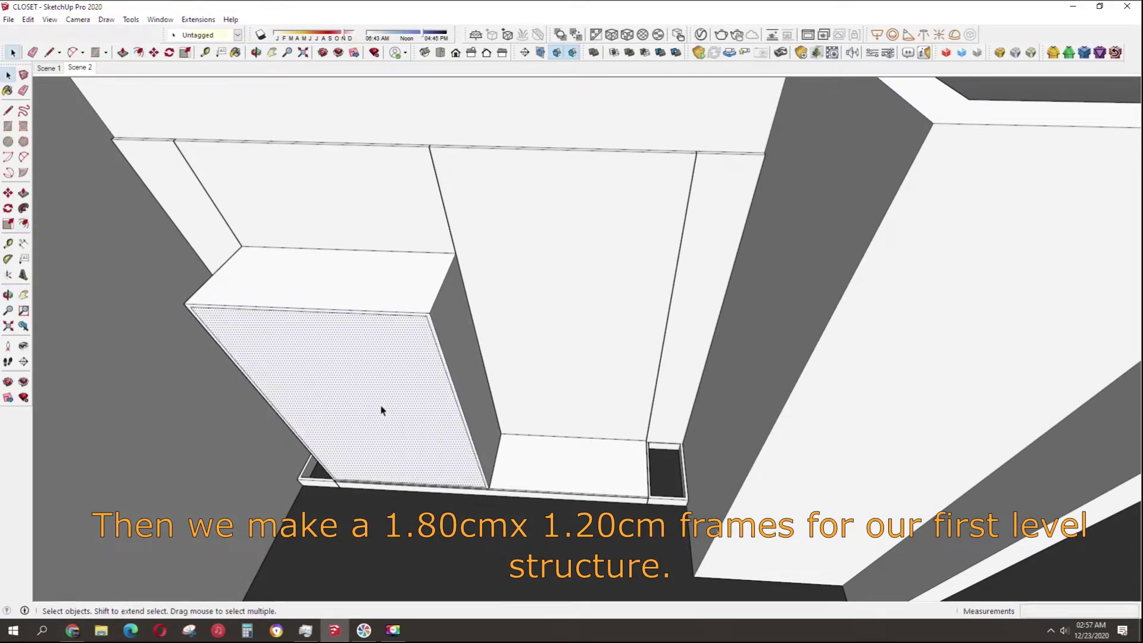
left_click(380, 409)
left_click(429, 159)
mouse_move(428, 158)
middle_mouse_down()
mouse_move(533, 265)
mouse_move(423, 212)
mouse_move(455, 355)
mouse_move(543, 485)
mouse_move(523, 477)
mouse_move(461, 309)
mouse_move(500, 324)
mouse_move(618, 309)
mouse_move(669, 278)
mouse_move(614, 319)
middle_mouse_up()
key("space")
left_click(461, 310)
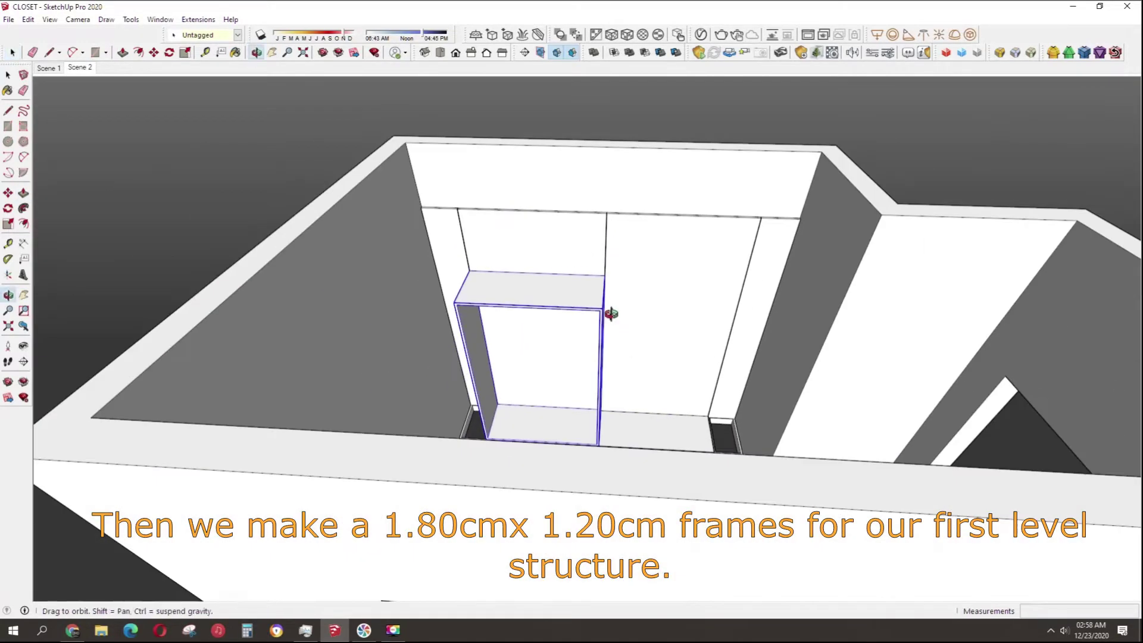
Move-copy the 1.80 m frame to a spot outside the room.
key("m")
key("ctrl")
left_click(610, 309)
middle_click_drag(280, 262, 755, 322)
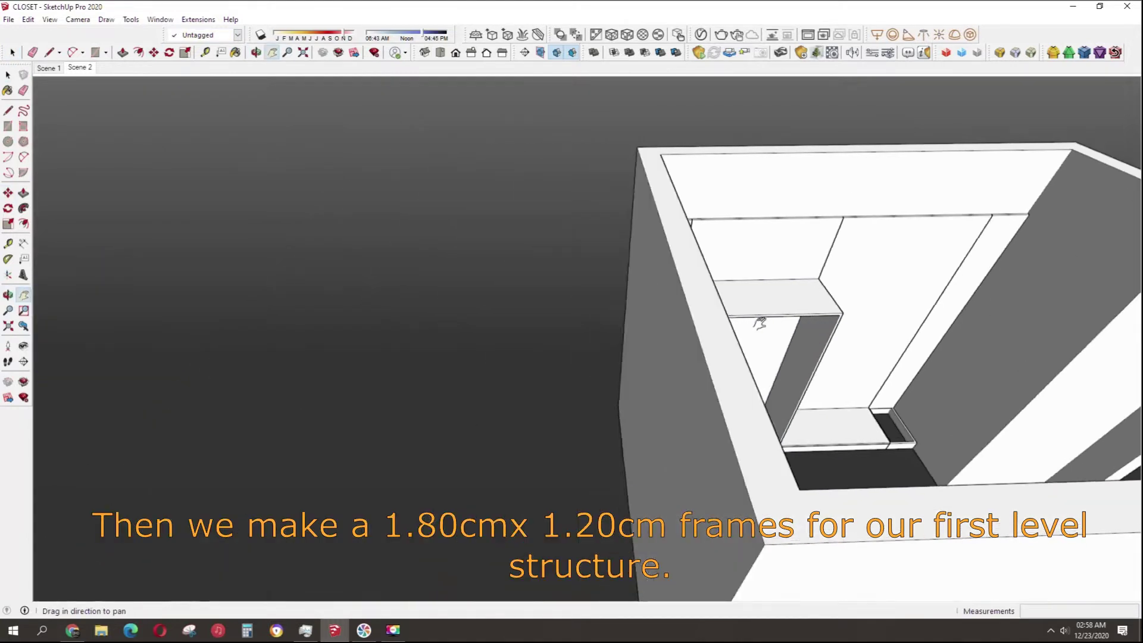
left_click(482, 319)
scroll(515, 331, "up", 2)
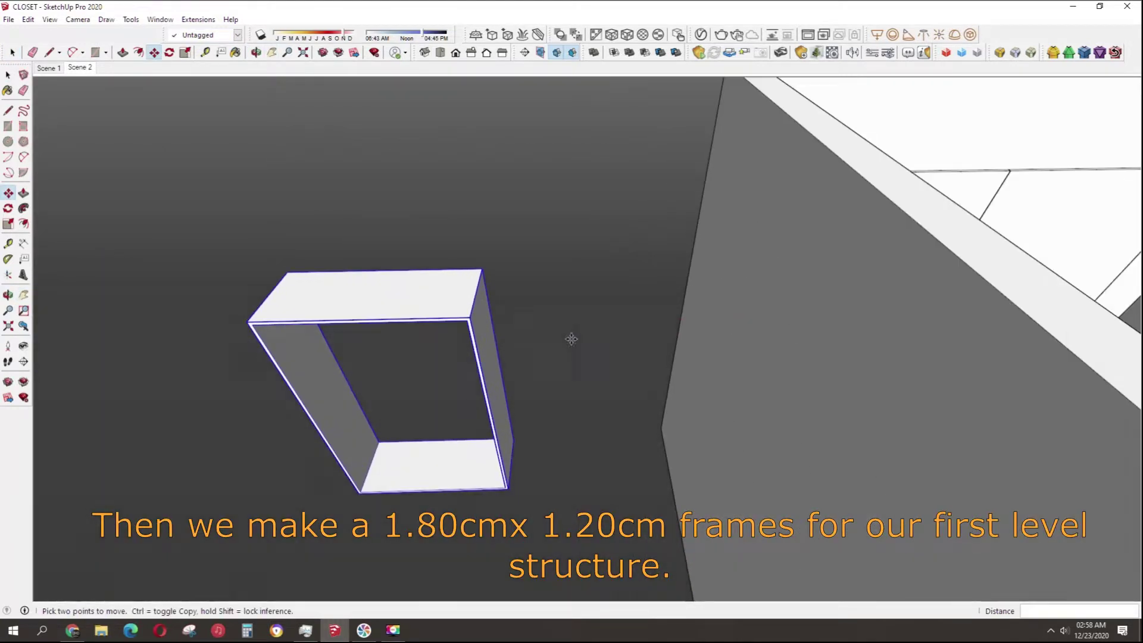
key("space")
left_click(563, 338)
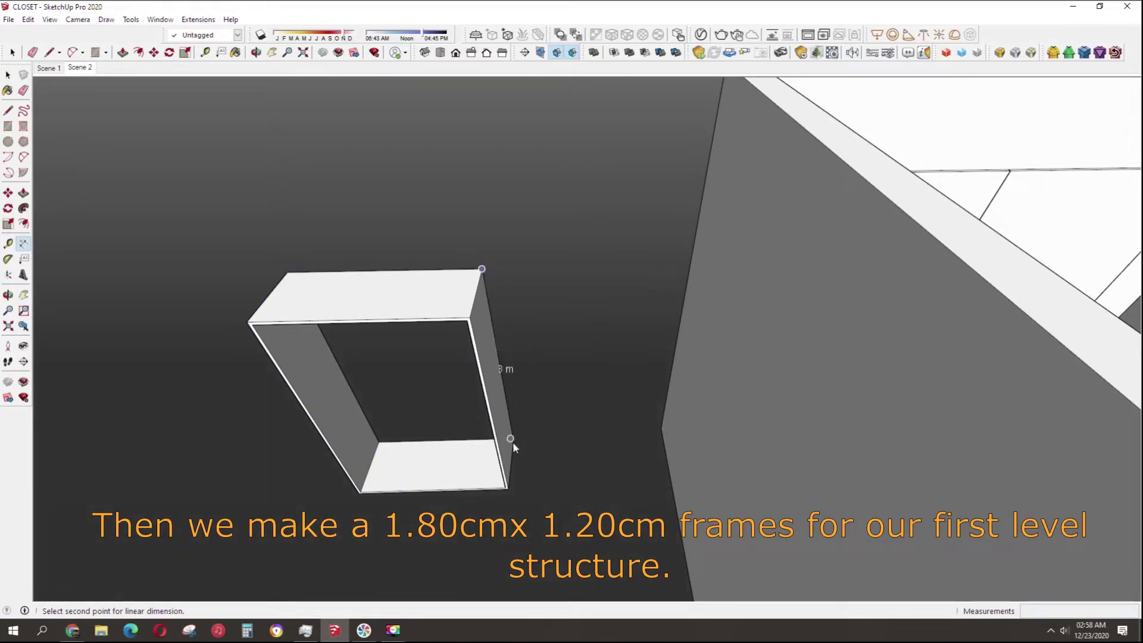
Dimension the frame's 1.80 m height and move the frame into the closet's lower bay.
middle_click_drag(513, 438, 502, 452)
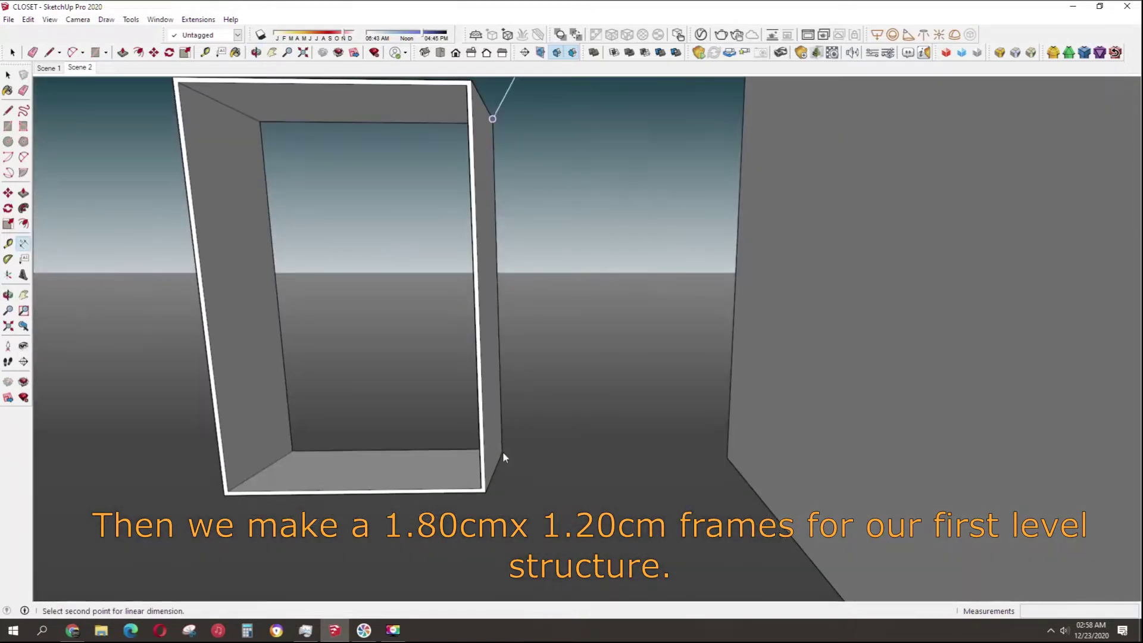
left_click(577, 452)
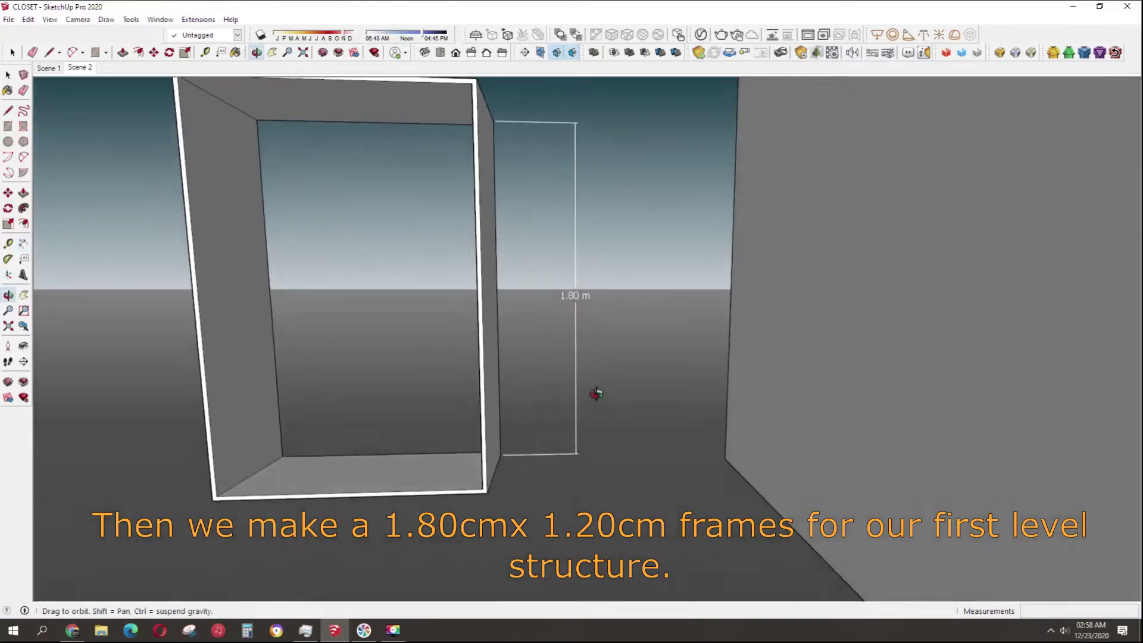
mouse_move(597, 396)
middle_mouse_down()
mouse_move(617, 413)
mouse_move(497, 459)
mouse_move(499, 478)
middle_mouse_up()
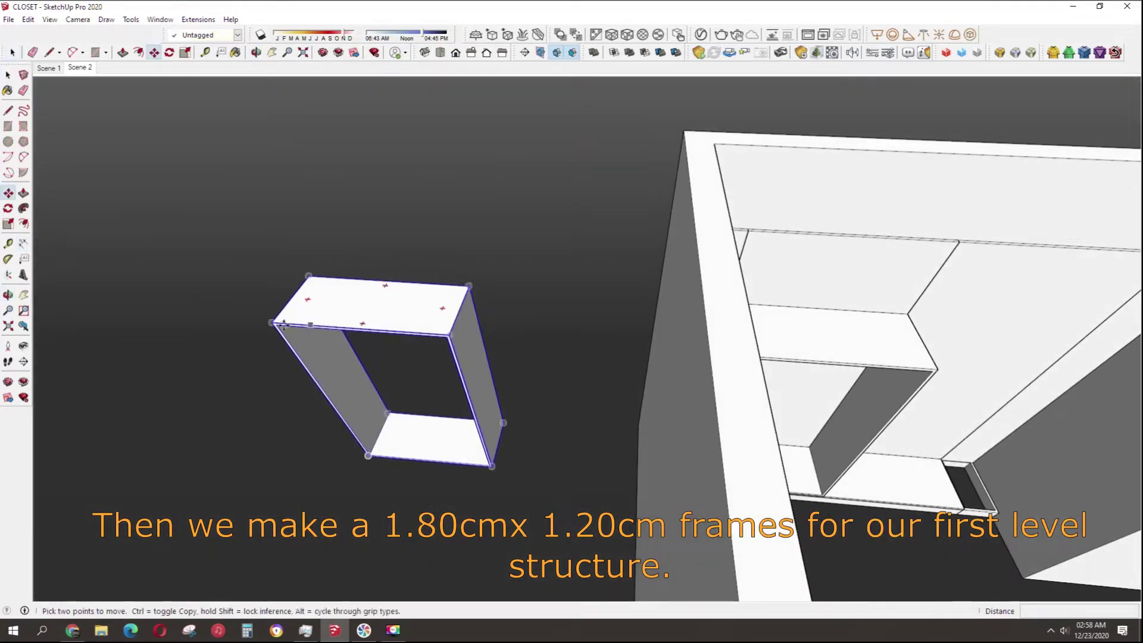
left_click(269, 321)
left_click(938, 373)
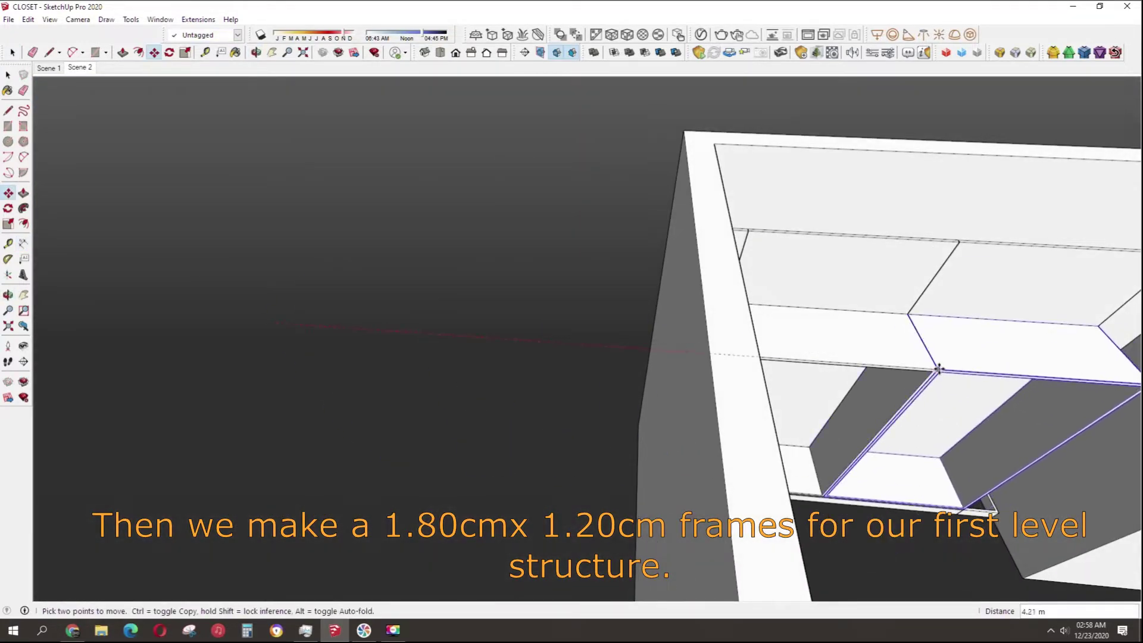
mouse_move(939, 381)
middle_mouse_down()
mouse_move(948, 404)
mouse_move(683, 331)
mouse_move(676, 459)
middle_mouse_up()
scroll(676, 459, "up", 5)
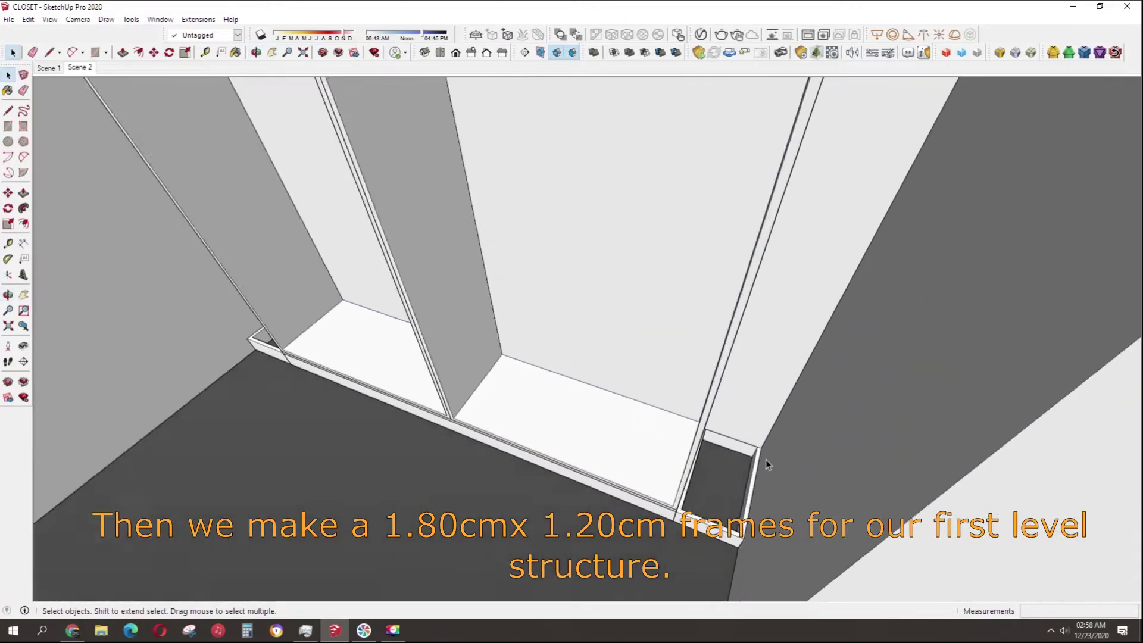
Draw a rectangle in the lower bay's corner gap and extrude it into a thin box.
key("r")
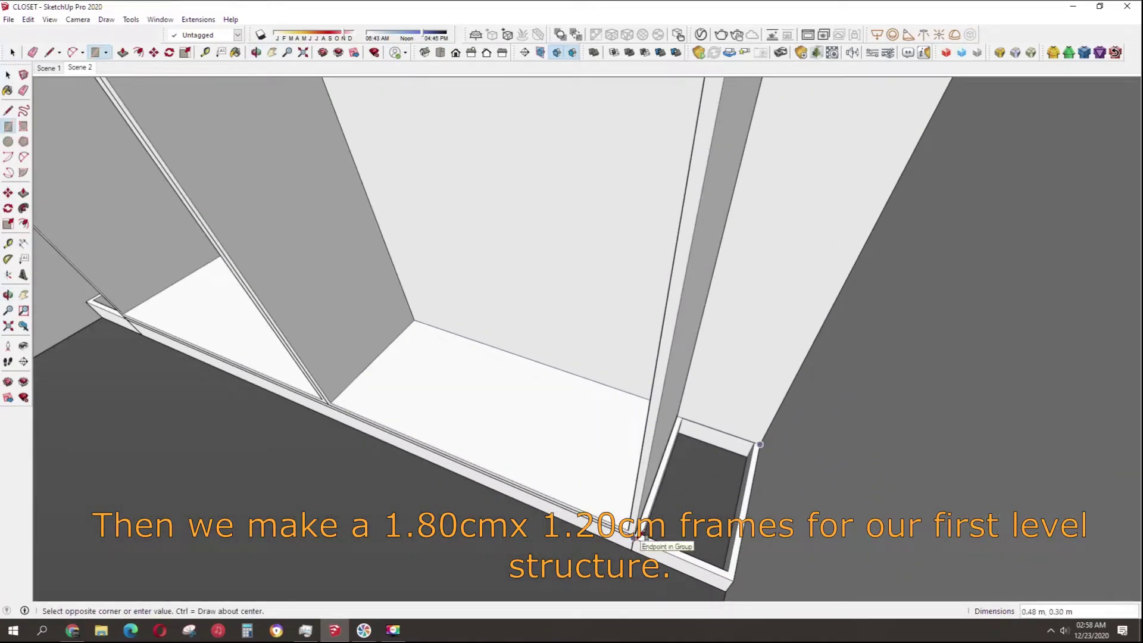
mouse_move(640, 539)
middle_mouse_down()
mouse_move(671, 467)
mouse_move(676, 377)
mouse_move(640, 442)
mouse_move(683, 429)
mouse_move(689, 494)
mouse_move(700, 427)
mouse_move(661, 408)
middle_mouse_up()
left_click(640, 442)
key("p")
left_click(668, 426)
key("space")
Push the left bay floor down 0.02 m.
key("p")
left_click_drag(656, 400, 686, 433)
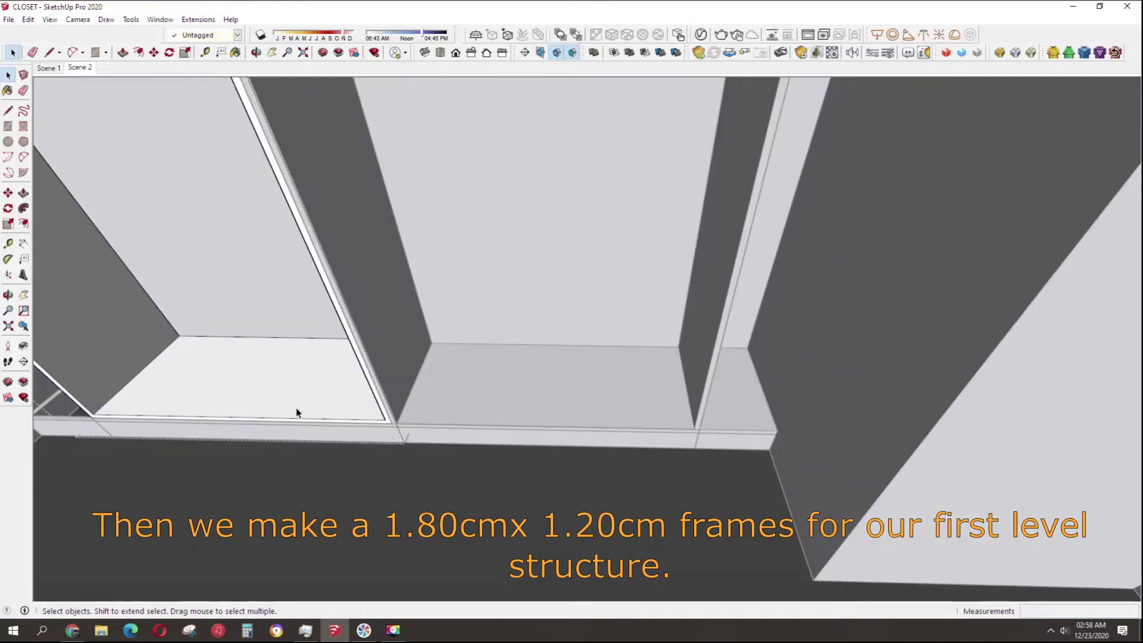
key("p")
left_click_drag(324, 403, 385, 429)
left_click(385, 428)
mouse_move(385, 428)
middle_mouse_down()
mouse_move(646, 409)
mouse_move(635, 418)
middle_mouse_up()
key("space")
Draw a rectangle in the right corner gap and pull it up 1.78 m into a side panel.
scroll(671, 424, "up", 2)
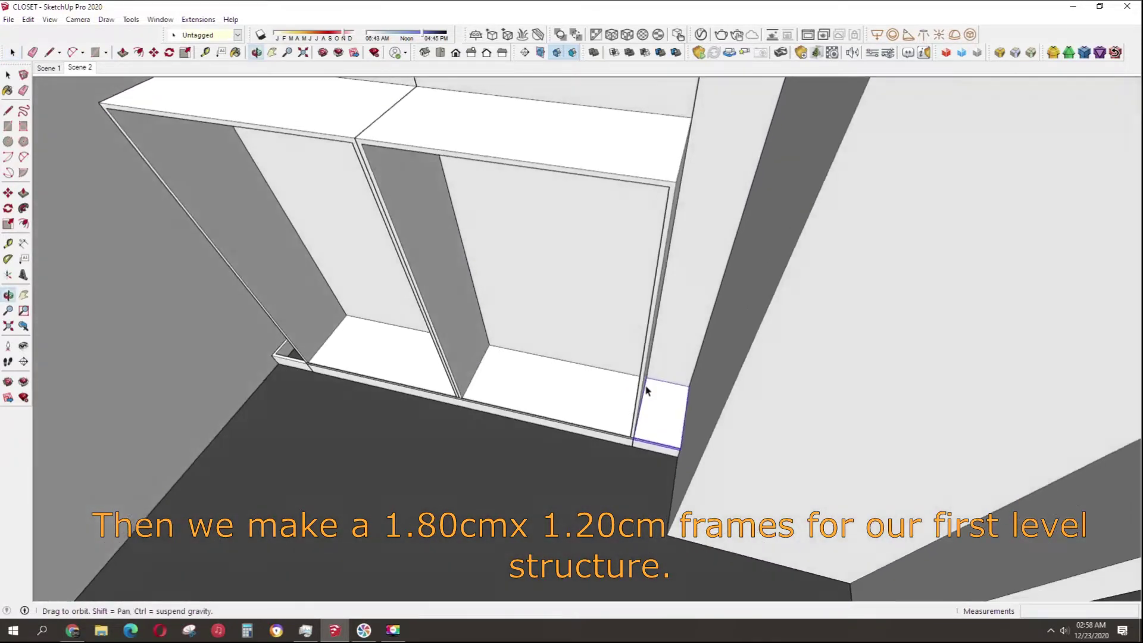
scroll(667, 405, "up", 2)
left_click(715, 514)
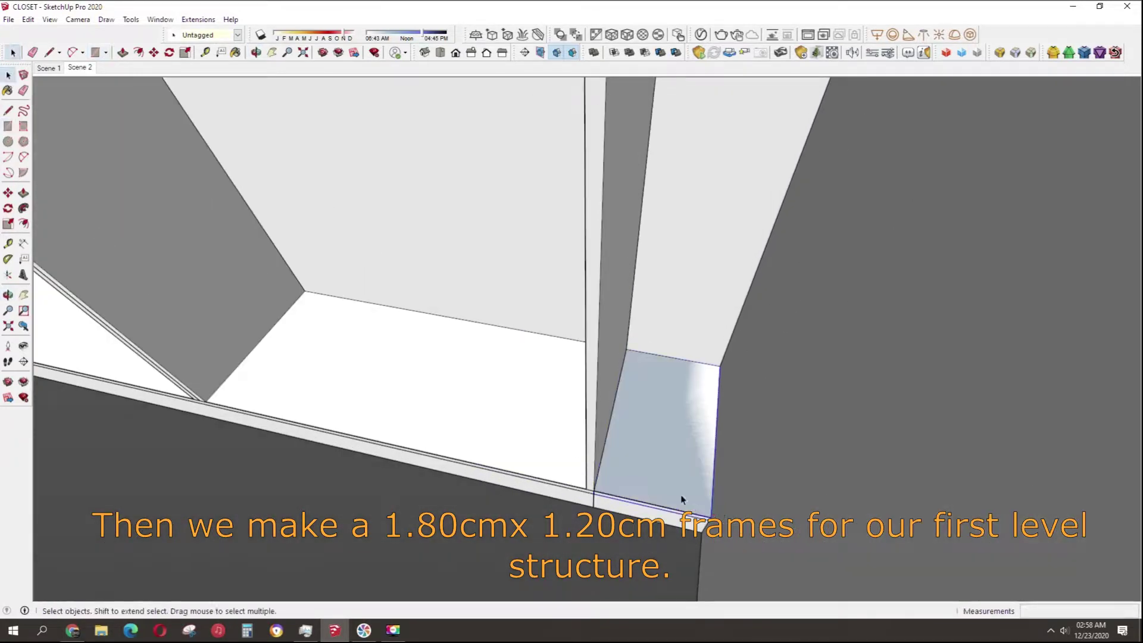
scroll(682, 503, "down", 3)
scroll(676, 472, "down", 3)
key("p")
left_click_drag(689, 467, 696, 326)
left_click(696, 326)
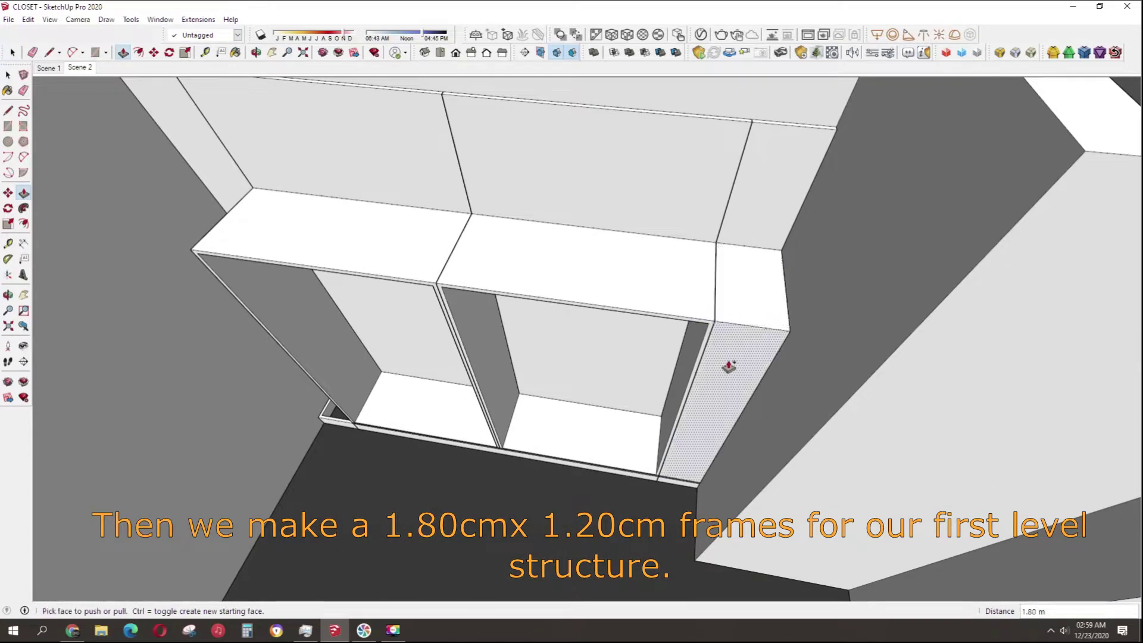
Offset the side panel's front face and push the inner face back into a recess.
middle_click_drag(727, 365, 714, 326)
key("space")
key("f")
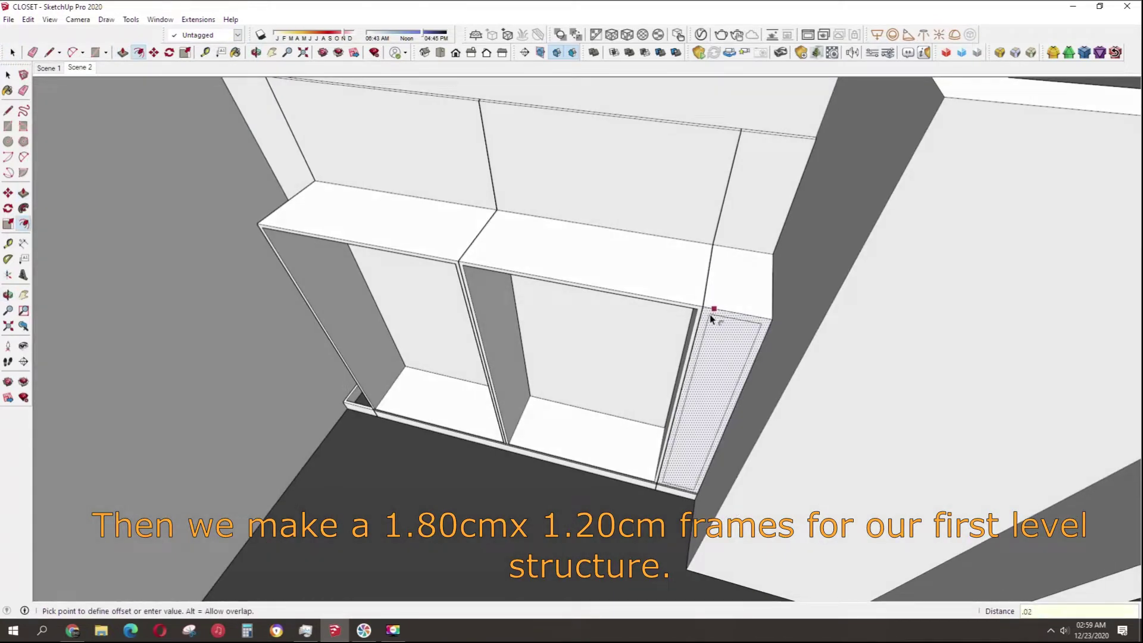
left_click(710, 319)
key("space")
left_click(733, 386)
key("p")
left_click_drag(733, 386, 628, 360)
Copy the narrow right-end side frame to the left end of the lower level.
key("space")
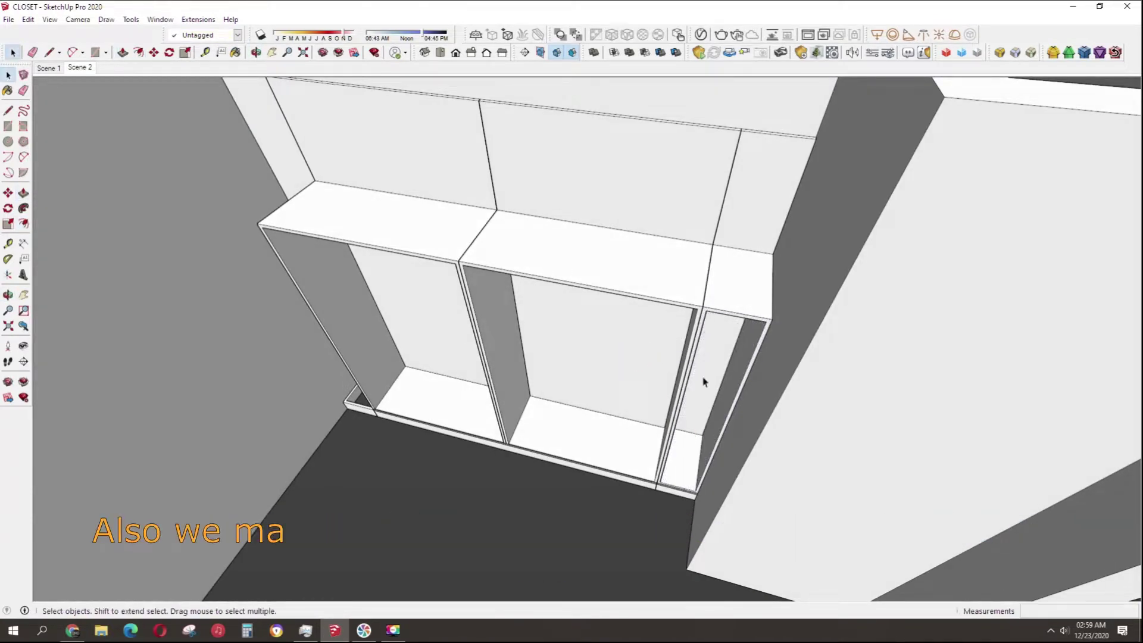
left_click(712, 293)
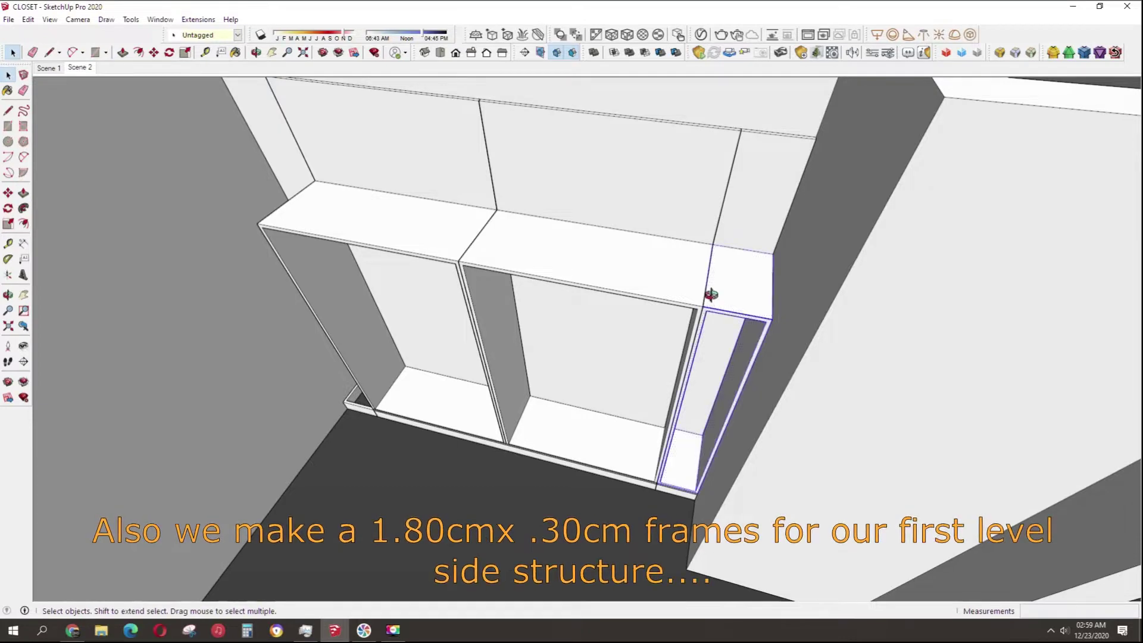
key("m")
middle_click_drag(712, 294, 768, 244)
left_click(777, 247)
left_click(294, 199)
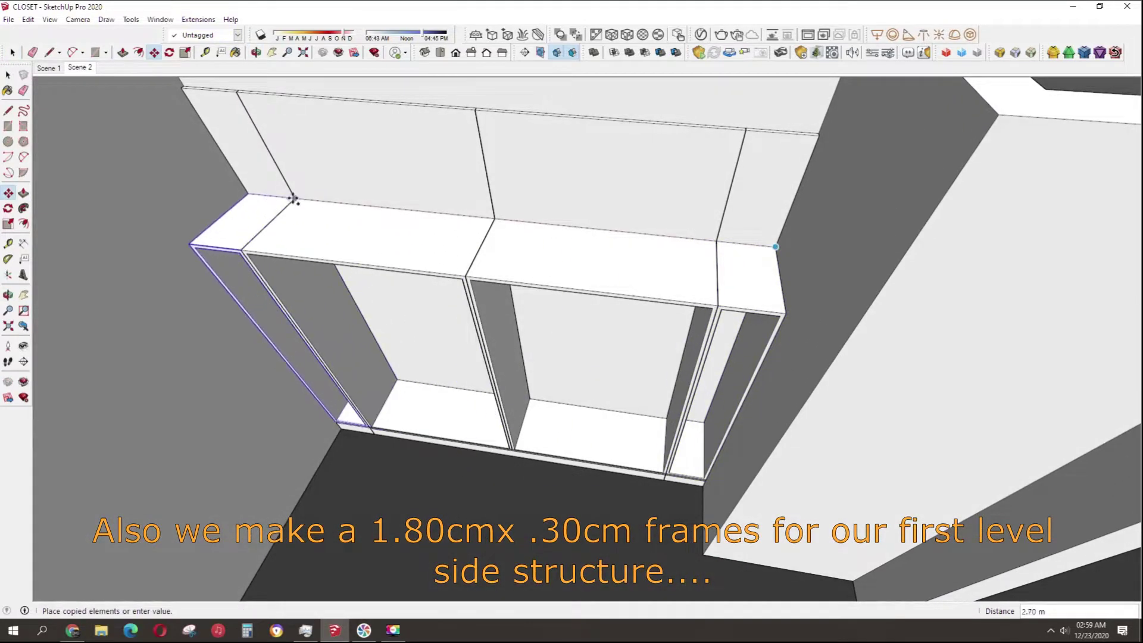
middle_click_drag(293, 199, 606, 180)
Push the wide bay's floor face down 0.02 m.
scroll(367, 476, "up", 5)
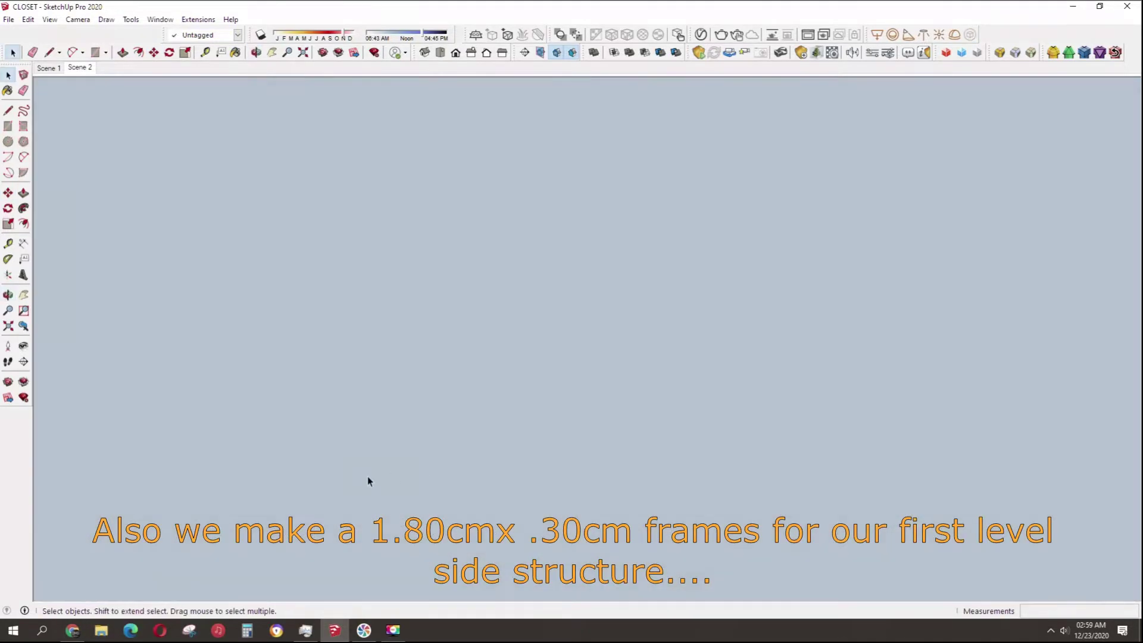
mouse_move(367, 477)
middle_mouse_down("shift")
mouse_move(390, 357)
mouse_move(459, 403)
mouse_move(543, 123)
mouse_move(444, 362)
mouse_move(481, 345)
mouse_move(556, 254)
mouse_move(214, 271)
mouse_move(900, 292)
middle_mouse_up("shift")
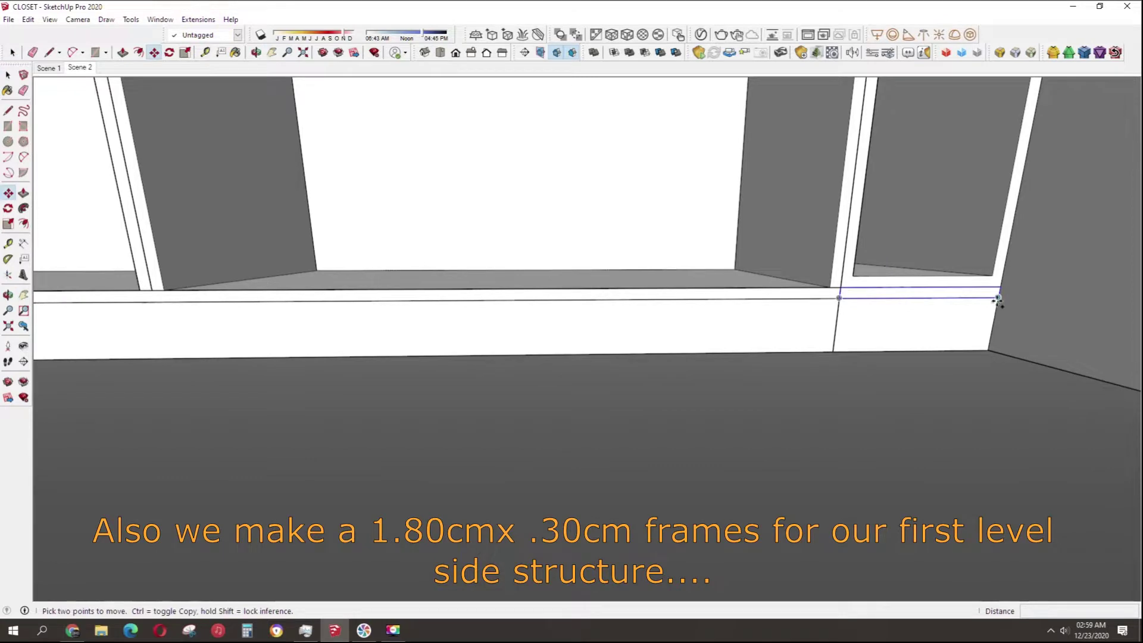
scroll(332, 356, "up", 2)
mouse_move(360, 331)
middle_mouse_down("shift")
mouse_move(559, 344)
mouse_move(498, 393)
mouse_move(460, 344)
middle_mouse_up("shift")
key("p")
left_click(465, 349)
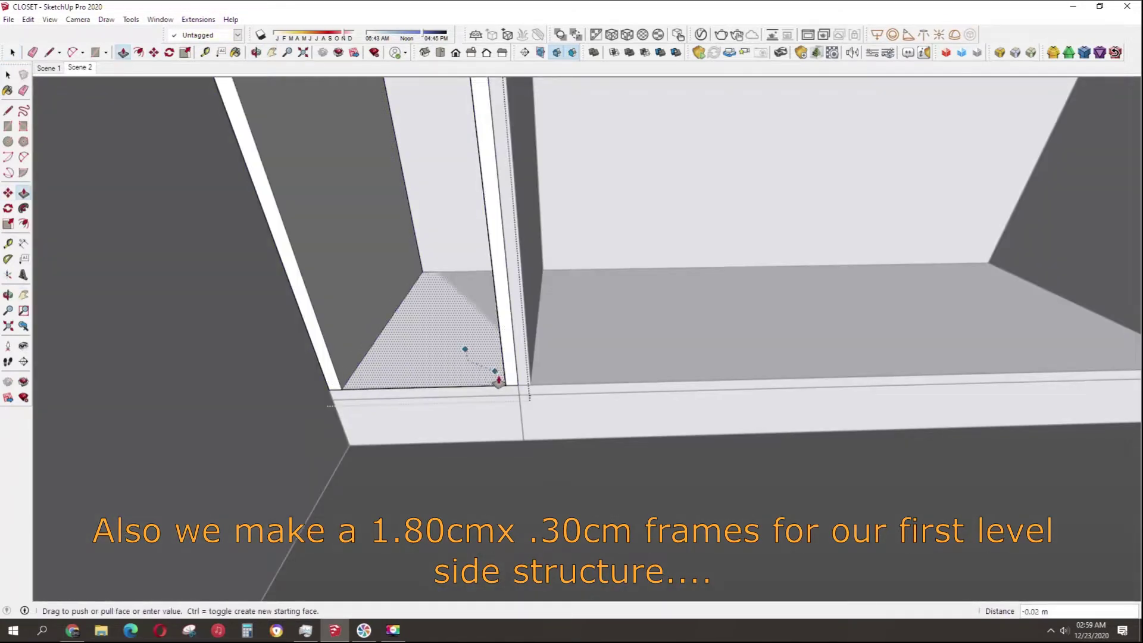
key("space")
Push the narrow bay's floor down 0.01 m.
mouse_move(919, 328)
middle_mouse_down()
mouse_move(595, 358)
mouse_move(556, 386)
mouse_move(765, 396)
mouse_move(646, 453)
mouse_move(358, 350)
middle_mouse_up()
key("p")
left_click(589, 365)
key("space")
Build the upper-left box, offset its front 0.02 m and push the inner face back 0.48 m.
left_click(196, 226)
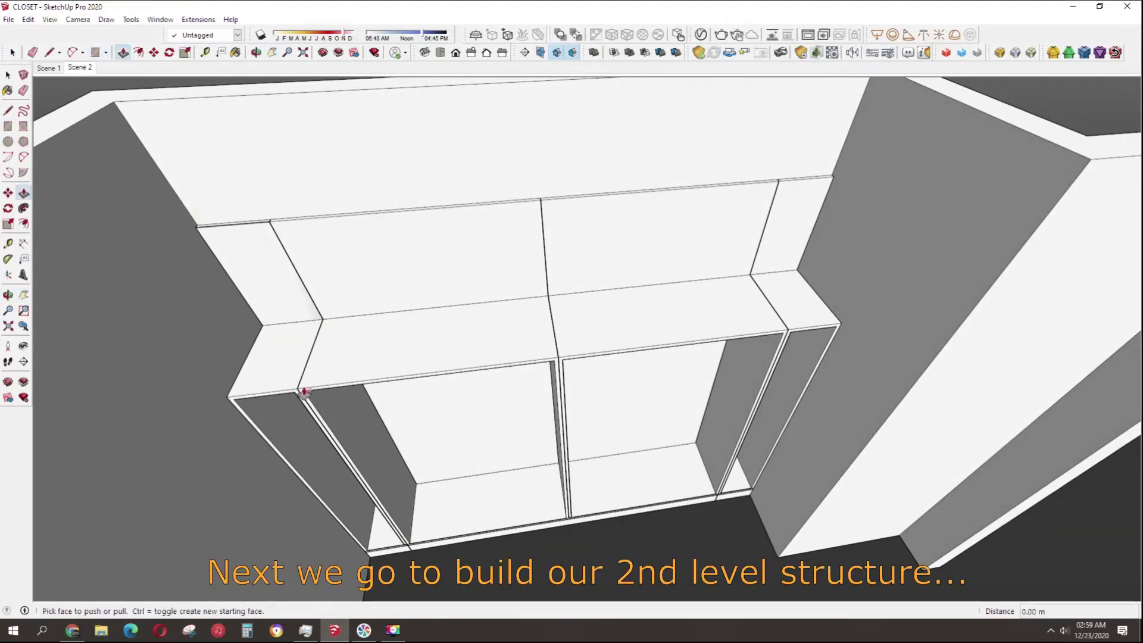
left_click_drag(303, 392, 256, 327)
middle_click_drag(256, 327, 218, 267)
type("f")
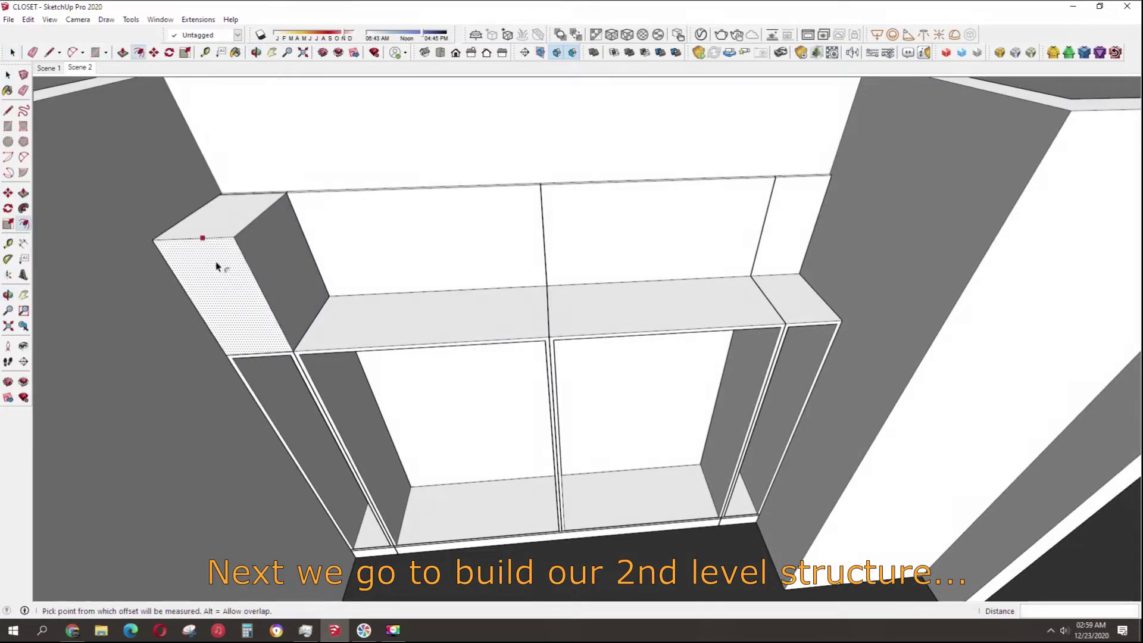
type(".02")
key("Return")
key("p")
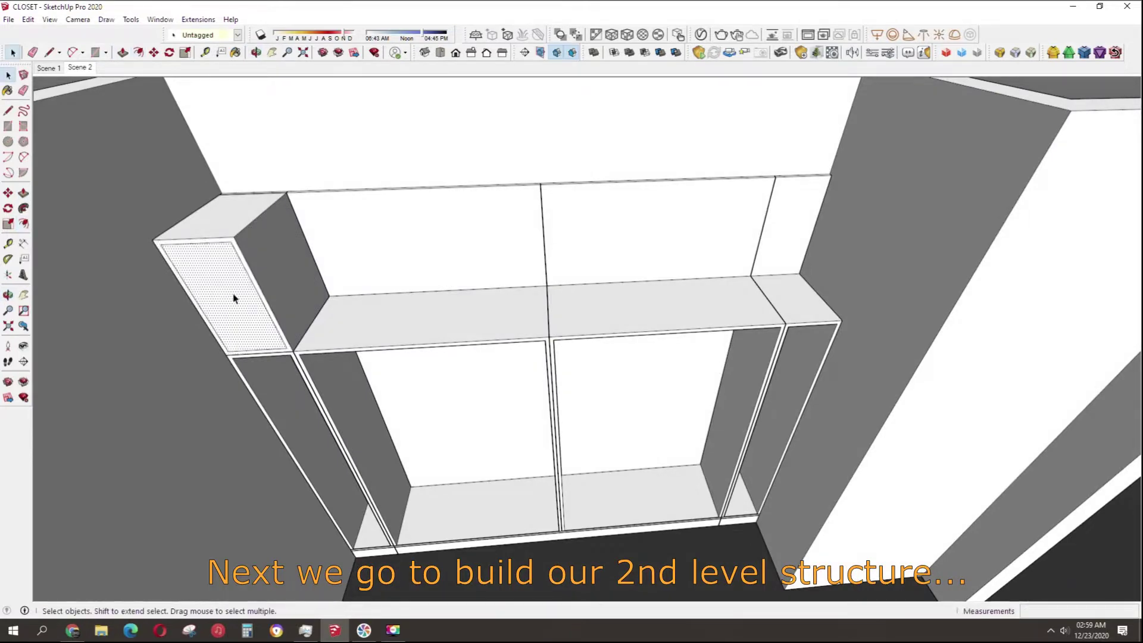
left_click_drag(235, 298, 419, 432)
Select the whole upper-left box and move-copy it to the right.
triple_click(278, 269)
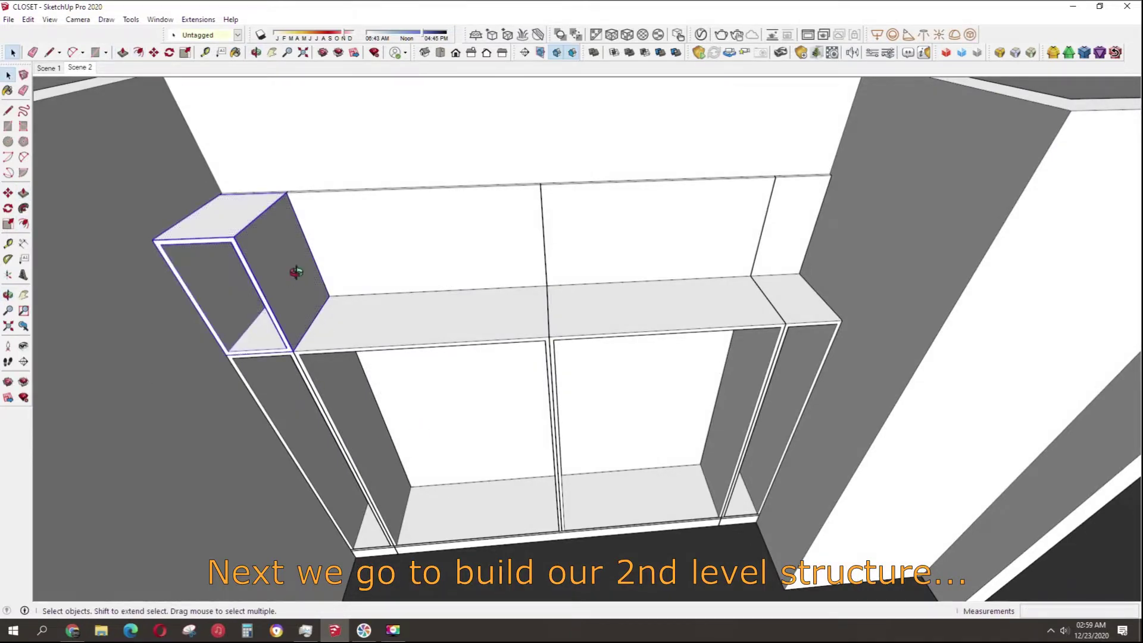
mouse_move(278, 269)
middle_mouse_down()
mouse_move(223, 336)
mouse_move(263, 357)
mouse_move(237, 359)
mouse_move(358, 243)
mouse_move(301, 336)
mouse_move(282, 348)
middle_mouse_up()
left_click(245, 353)
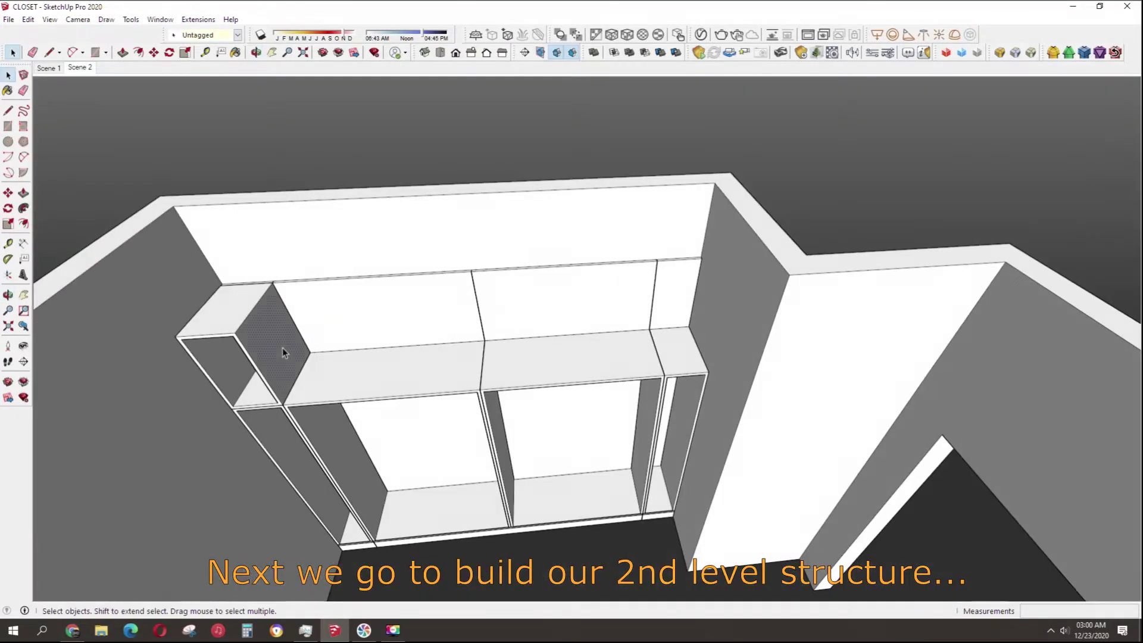
triple_click(281, 348)
key("m")
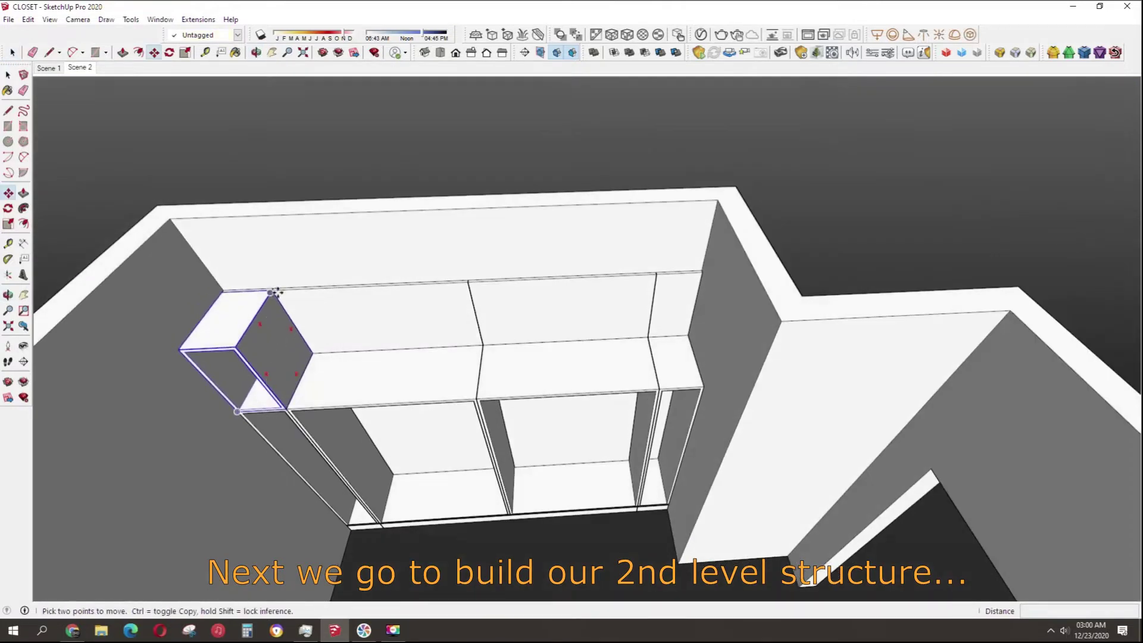
left_click(272, 291)
key("ctrl")
middle_click_drag(539, 367, 559, 331)
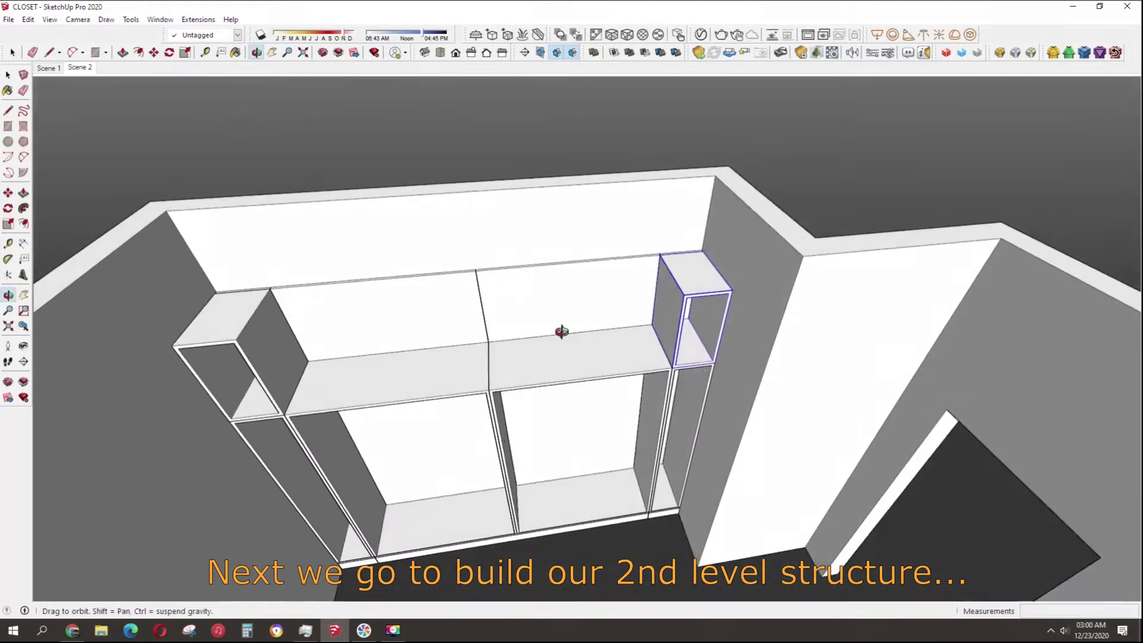
Draw a rectangle over the middle bay, pull it up, and inset its front face.
key("r")
left_click(671, 369)
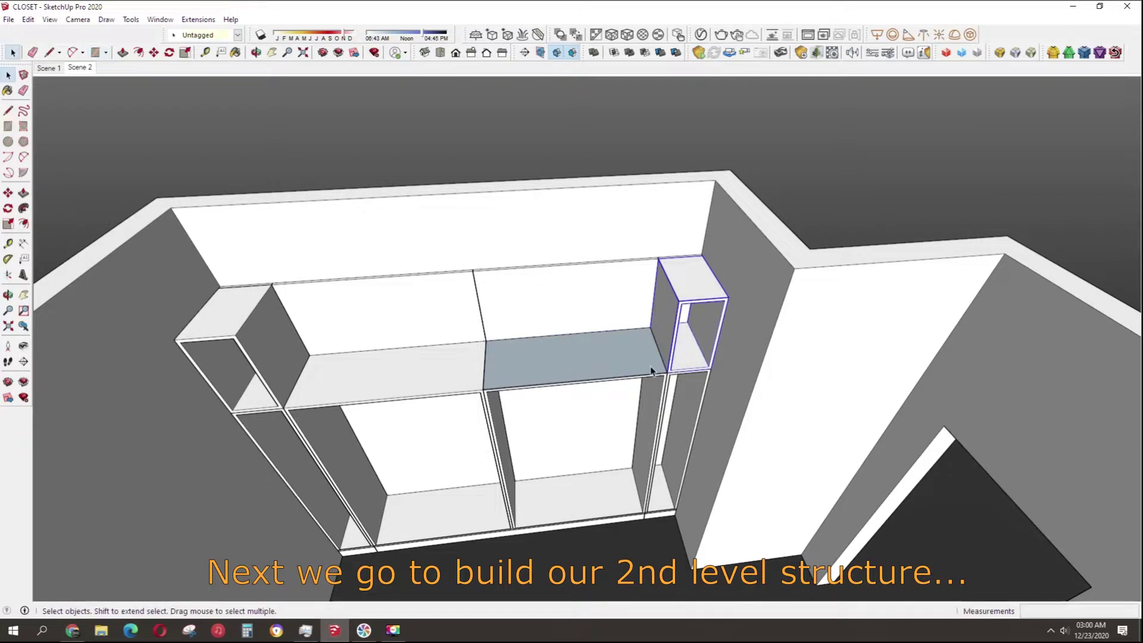
key("p")
left_click(652, 371)
left_click(684, 301)
key("space")
key("f")
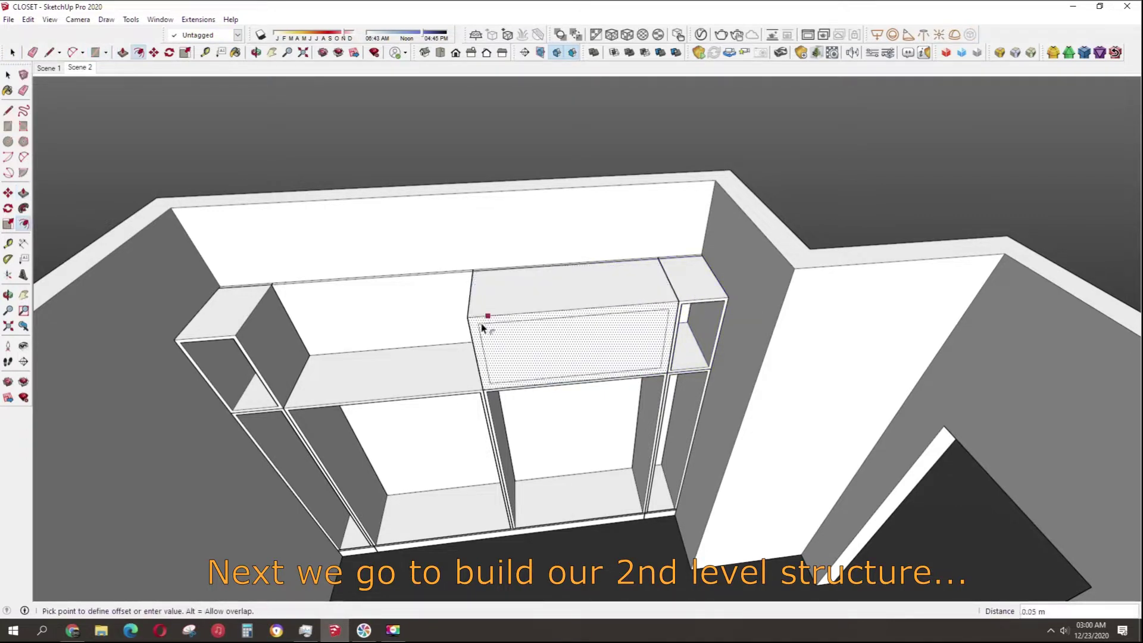
left_click(483, 328)
Recess the middle box's inner face 0.48 m and group the finished box.
key("space")
left_click(541, 334)
key("p")
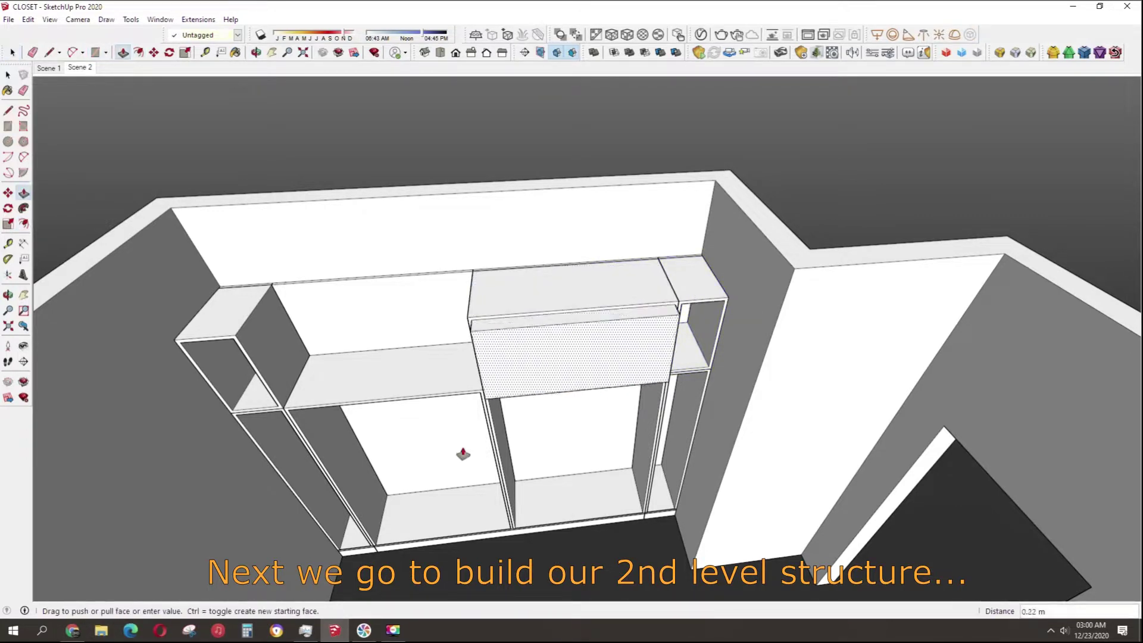
left_click(503, 403)
key("space")
triple_click(537, 365)
key("ctrl+g")
key("m")
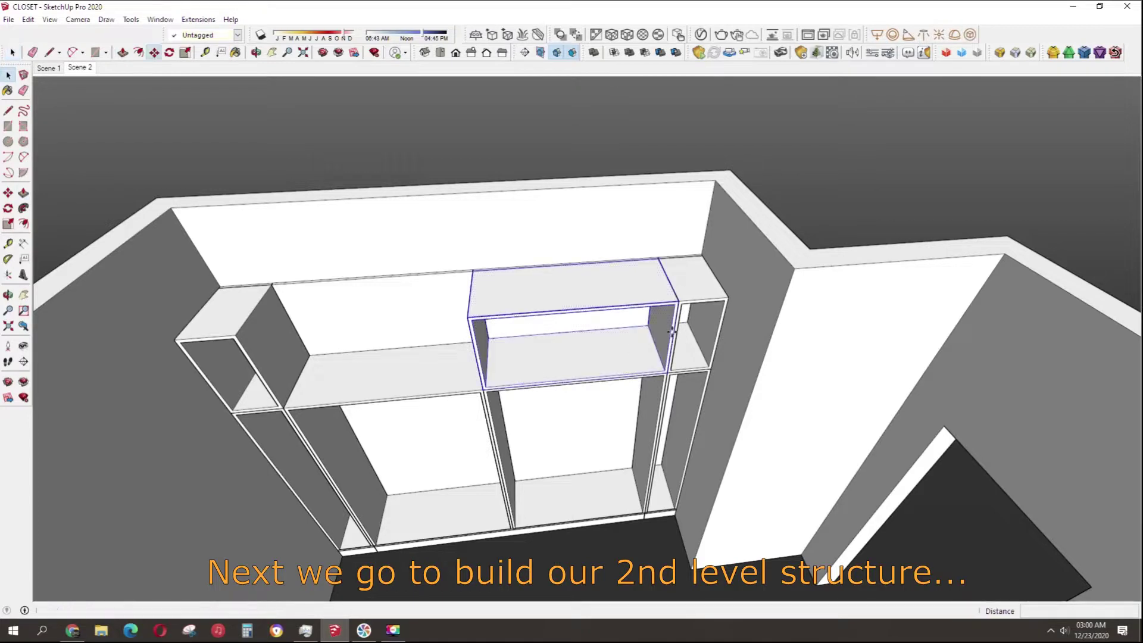
mouse_move(680, 302)
middle_mouse_down()
mouse_move(704, 546)
mouse_move(662, 416)
mouse_move(477, 340)
mouse_move(683, 360)
mouse_move(731, 332)
mouse_move(584, 398)
mouse_move(352, 398)
mouse_move(350, 296)
mouse_move(463, 361)
mouse_move(523, 359)
mouse_move(503, 360)
mouse_move(807, 548)
mouse_move(557, 484)
mouse_move(599, 462)
middle_mouse_up()
Complete the rectangle on the divider panel and select its face.
scroll(465, 361, "down", 3)
scroll(556, 482, "up", 3)
scroll(538, 500, "up", 1)
left_click(638, 266)
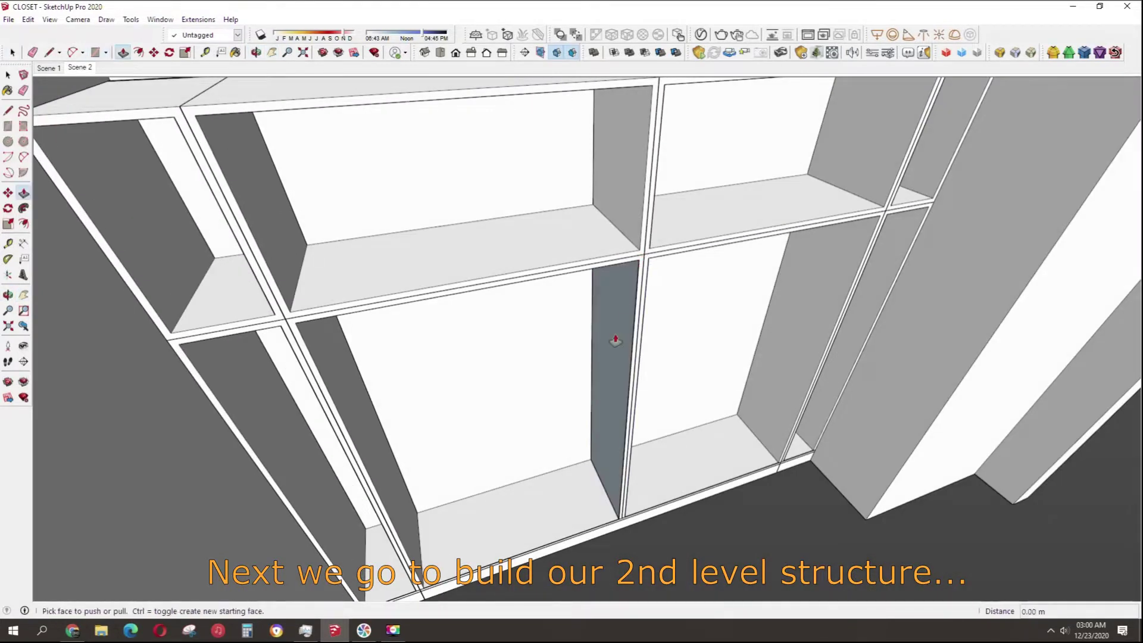
key("space")
scroll(620, 286, "up", 3)
left_click(612, 285)
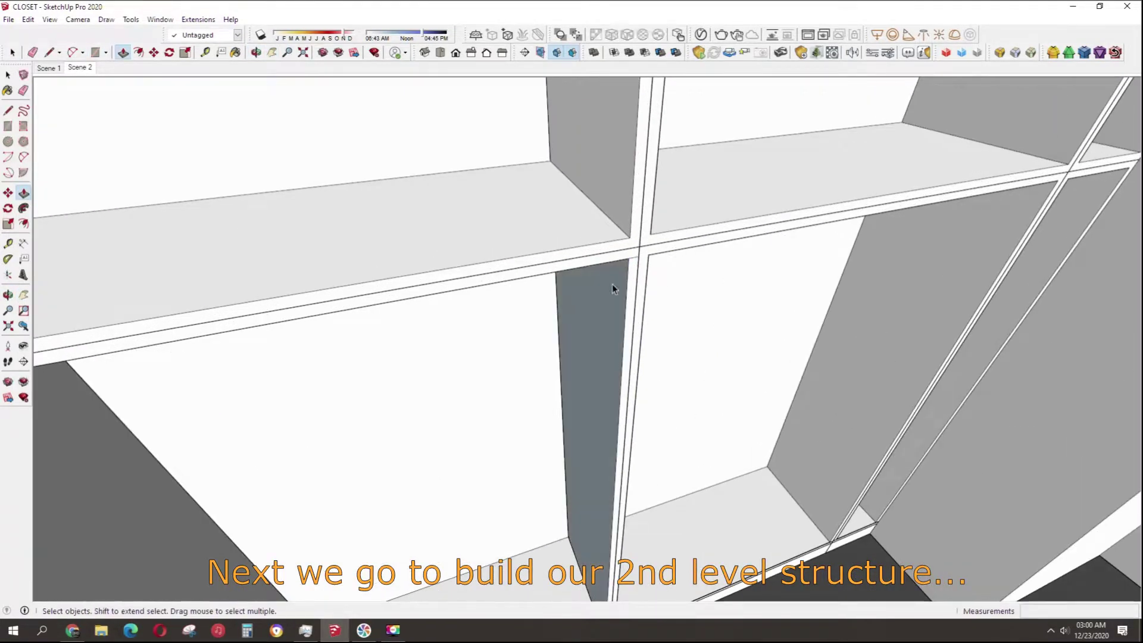
middle_click_drag(612, 285, 610, 280)
Ctrl-move-copy the divider panel, adding a panel midway between original and copy.
key("m")
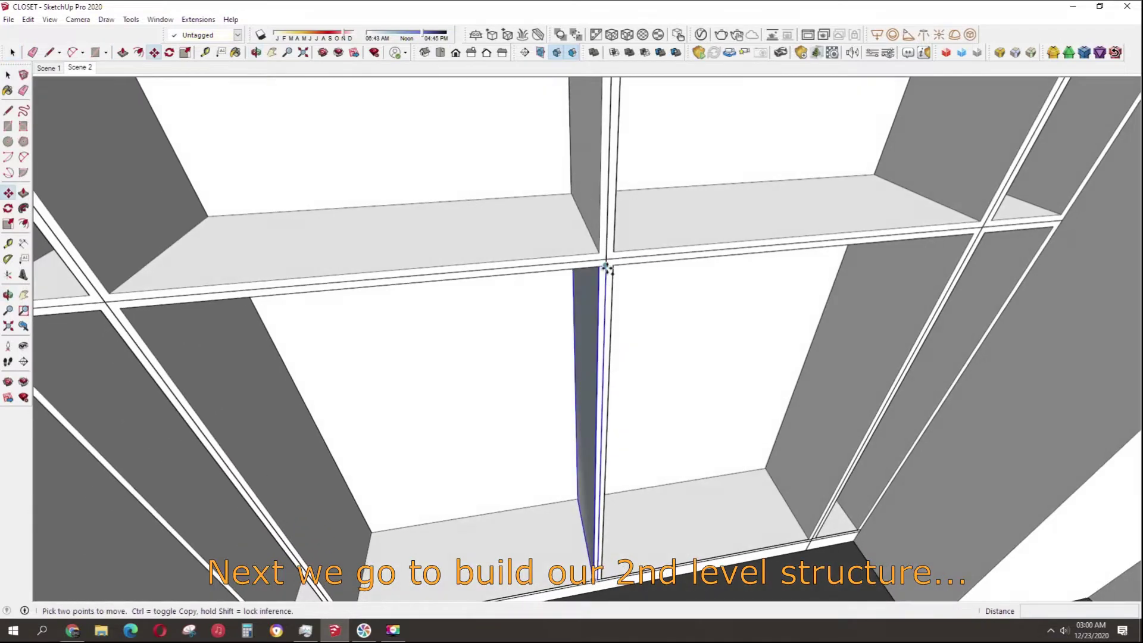
key("ctrl")
left_click(606, 268)
type("/32")
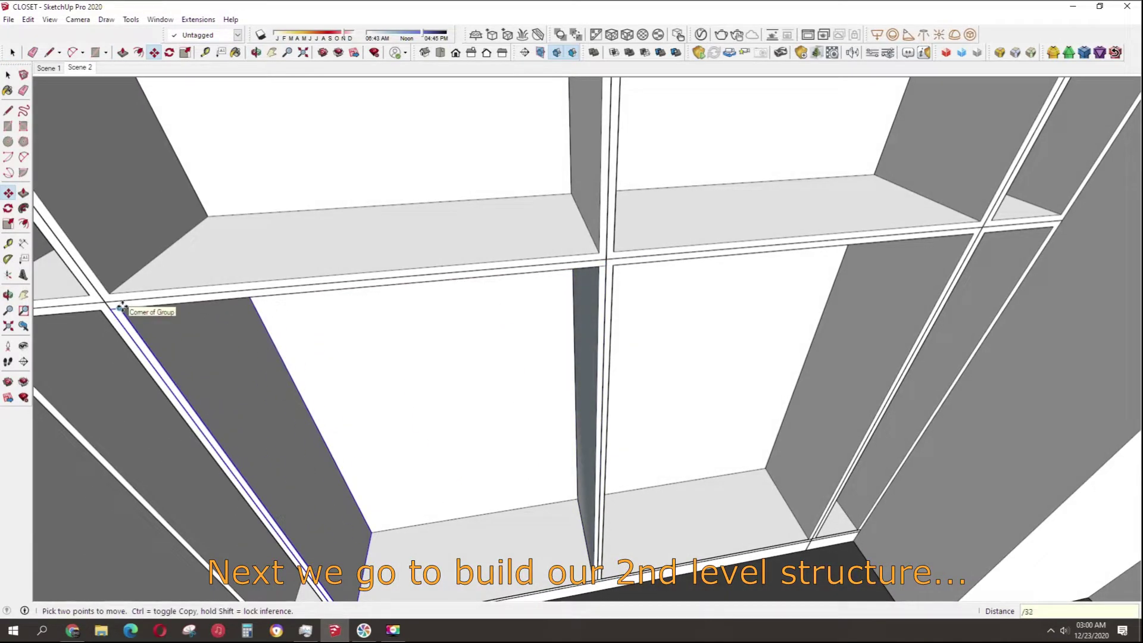
key("Return")
mouse_move(202, 466)
middle_mouse_down()
mouse_move(276, 391)
mouse_move(524, 403)
mouse_move(486, 451)
mouse_move(403, 424)
mouse_move(457, 438)
mouse_move(335, 571)
middle_mouse_up()
Copy the divider panel from its bottom corner into the right middle bay.
key("m")
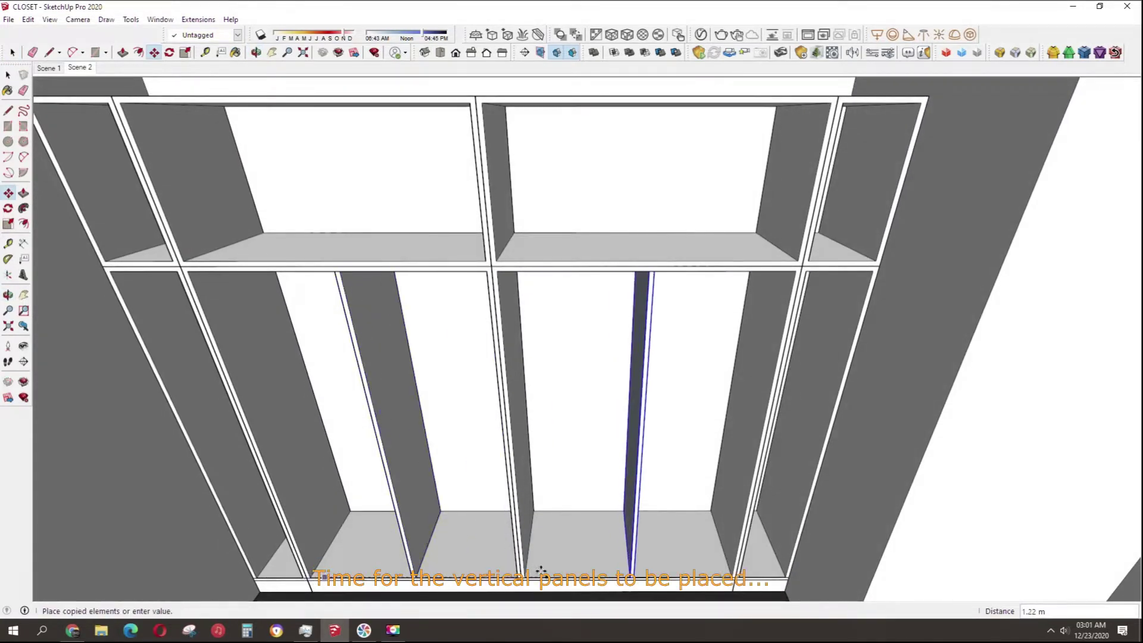
mouse_move(622, 572)
middle_mouse_down()
mouse_move(399, 510)
mouse_move(399, 480)
mouse_move(346, 532)
middle_mouse_up()
left_click(331, 529)
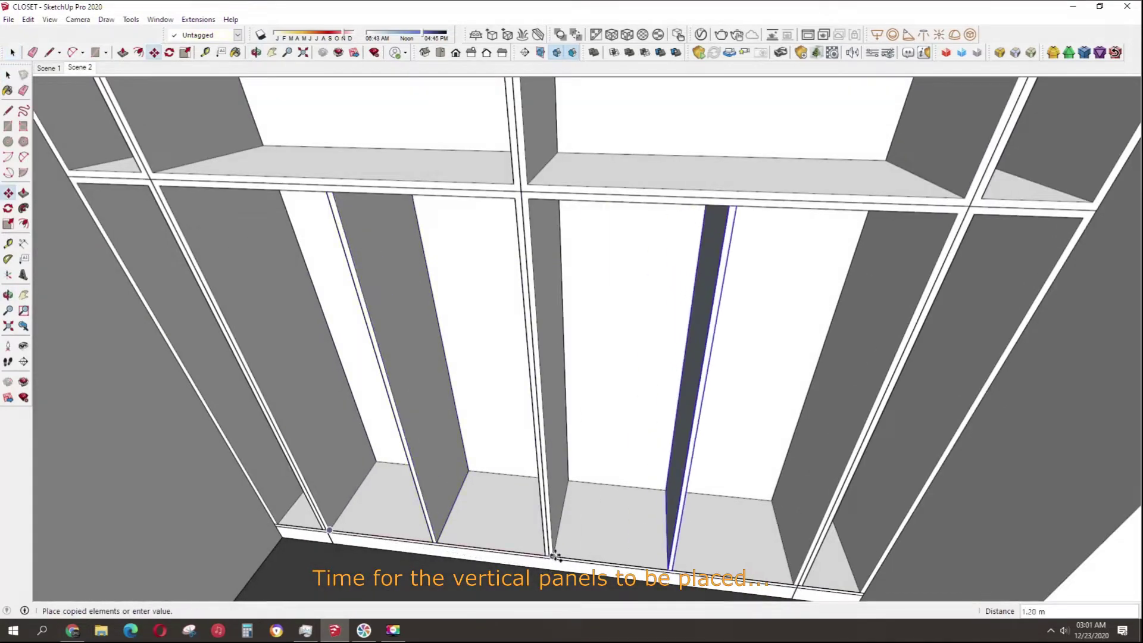
middle_click_drag(557, 554, 770, 472)
left_click(712, 446)
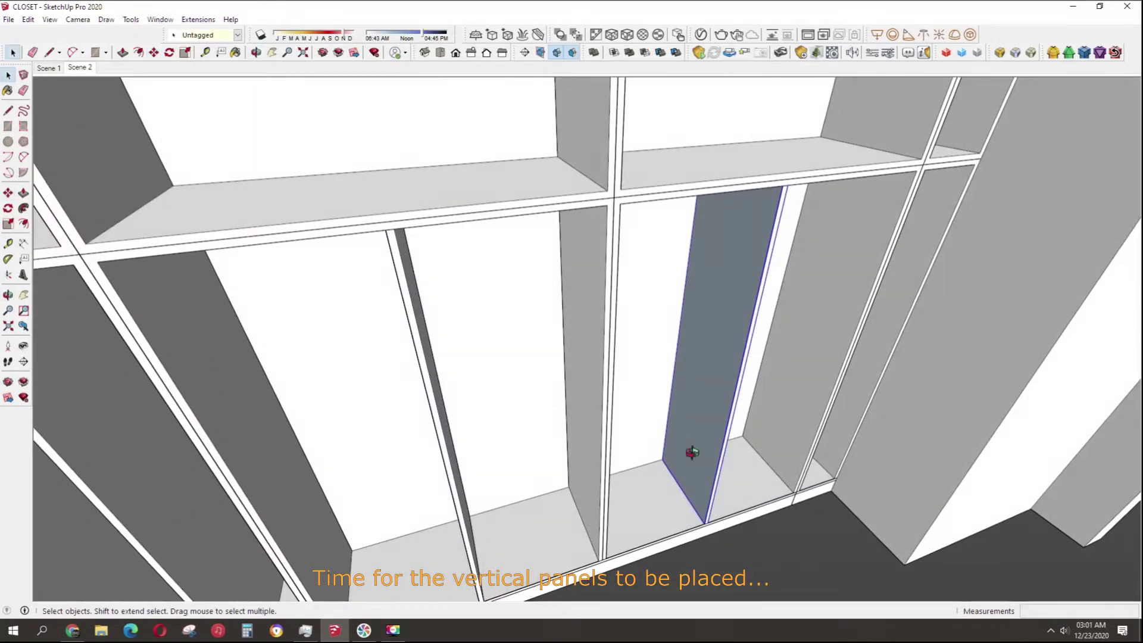
key("o")
scroll(877, 324, "up", 5)
scroll(877, 323, "down", 5)
mouse_move(378, 480)
left_mouse_down()
mouse_move(658, 417)
mouse_move(688, 477)
left_mouse_up()
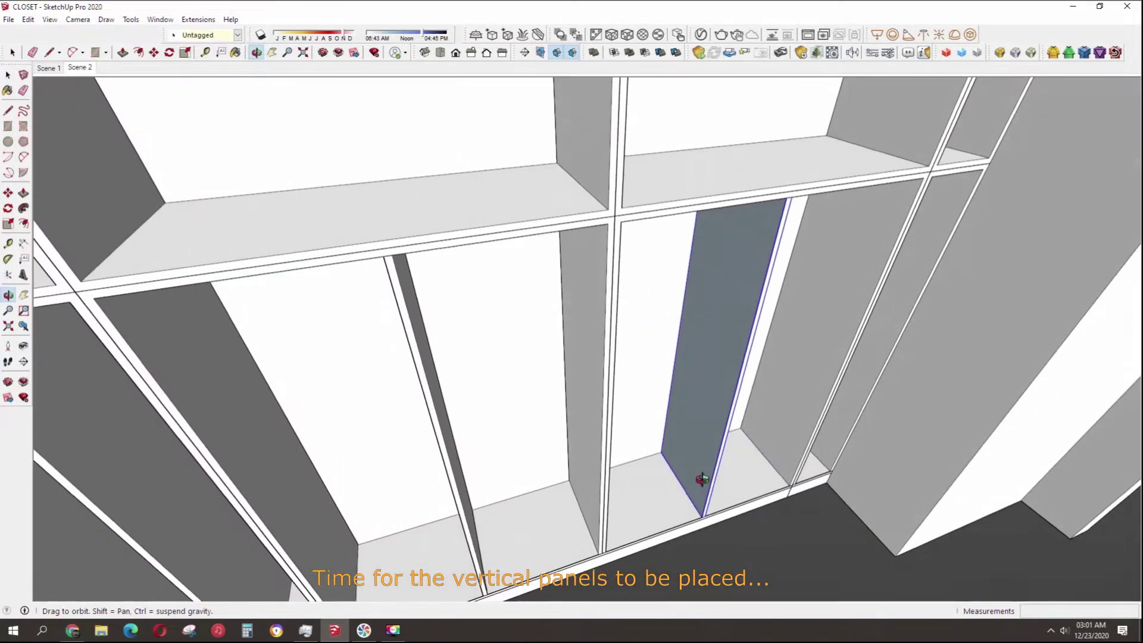
key("space")
mouse_move(699, 445)
middle_mouse_down()
mouse_move(499, 462)
mouse_move(439, 503)
mouse_move(467, 452)
middle_mouse_up()
Delete the extra divider panel in the left bay and open the remaining panel's context menu.
key("r")
right_click(501, 462)
key("space")
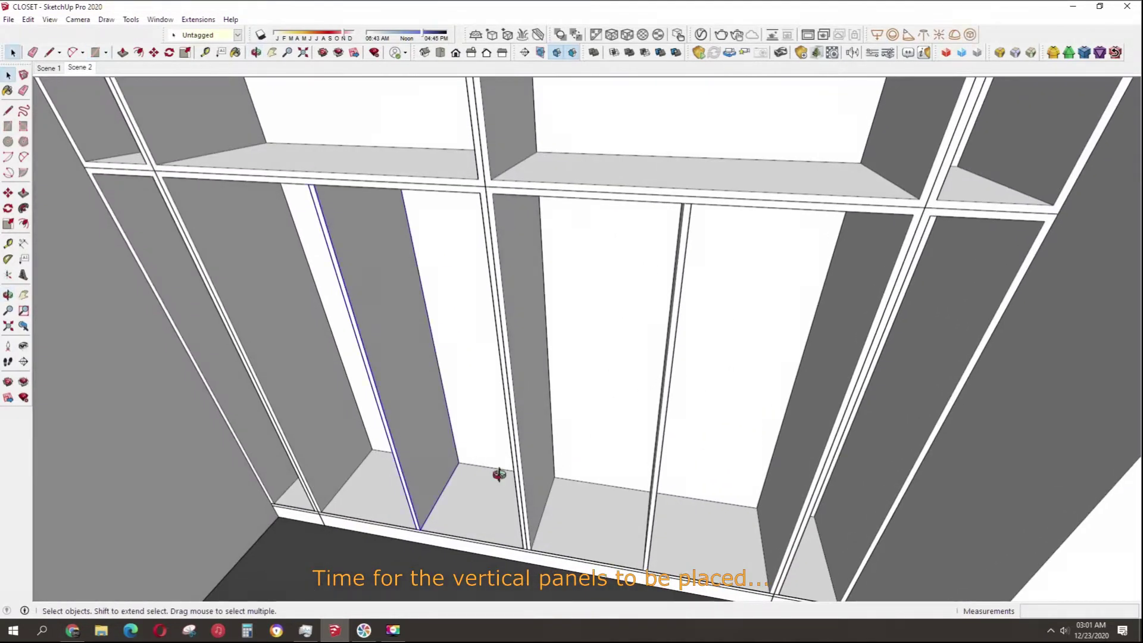
key("Delete")
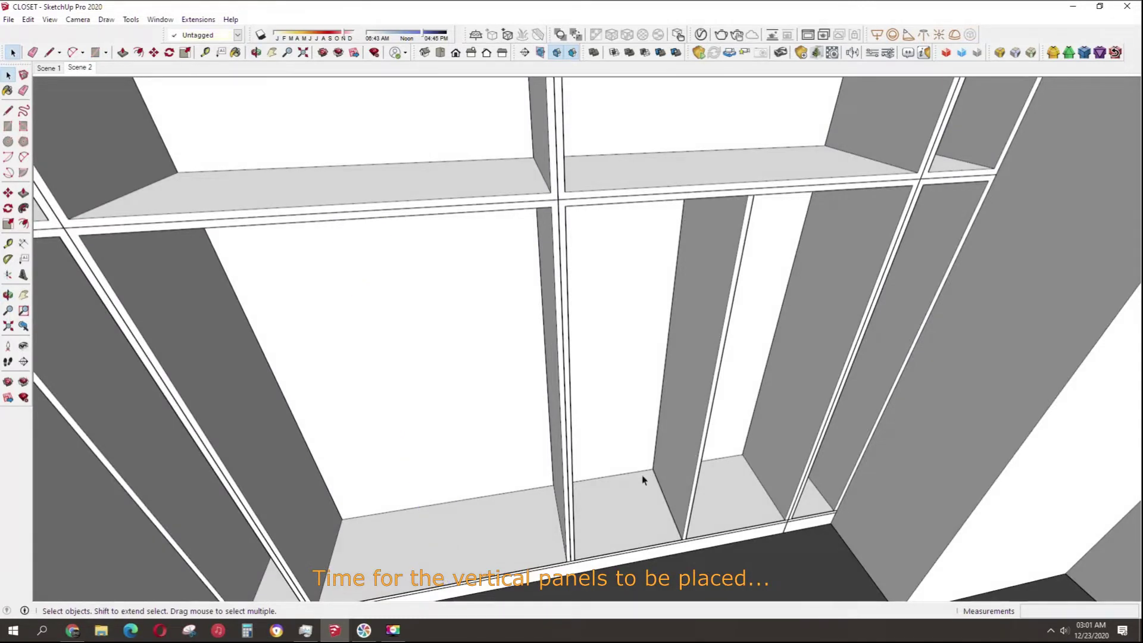
right_click(687, 453)
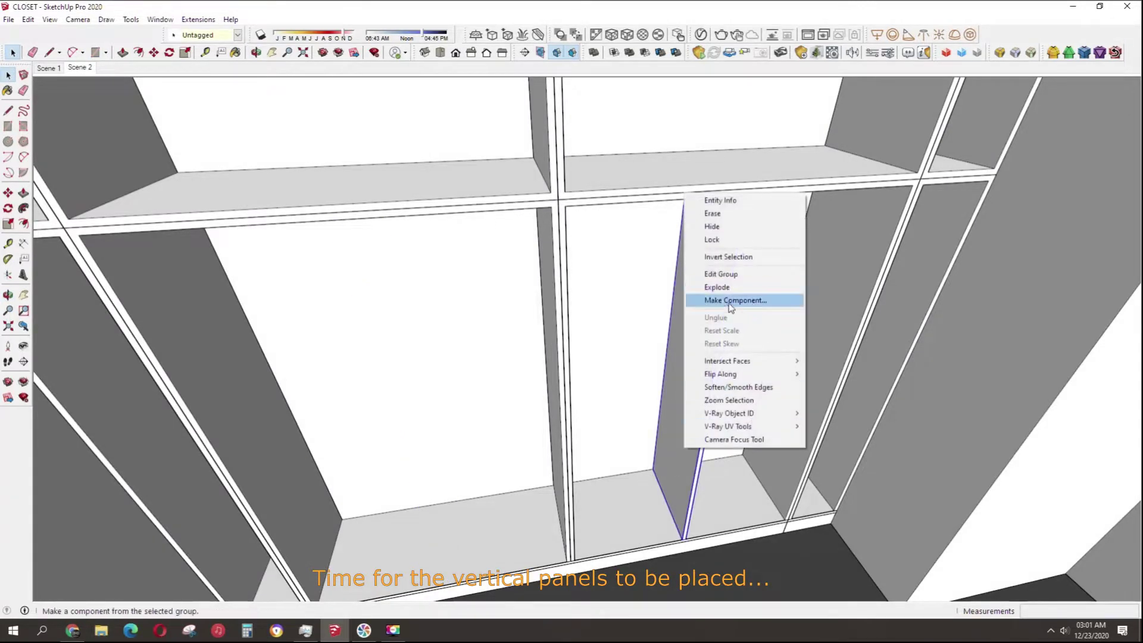
Make the divider panel a component and copy it into the left middle bay.
left_click(745, 301)
left_click(586, 439)
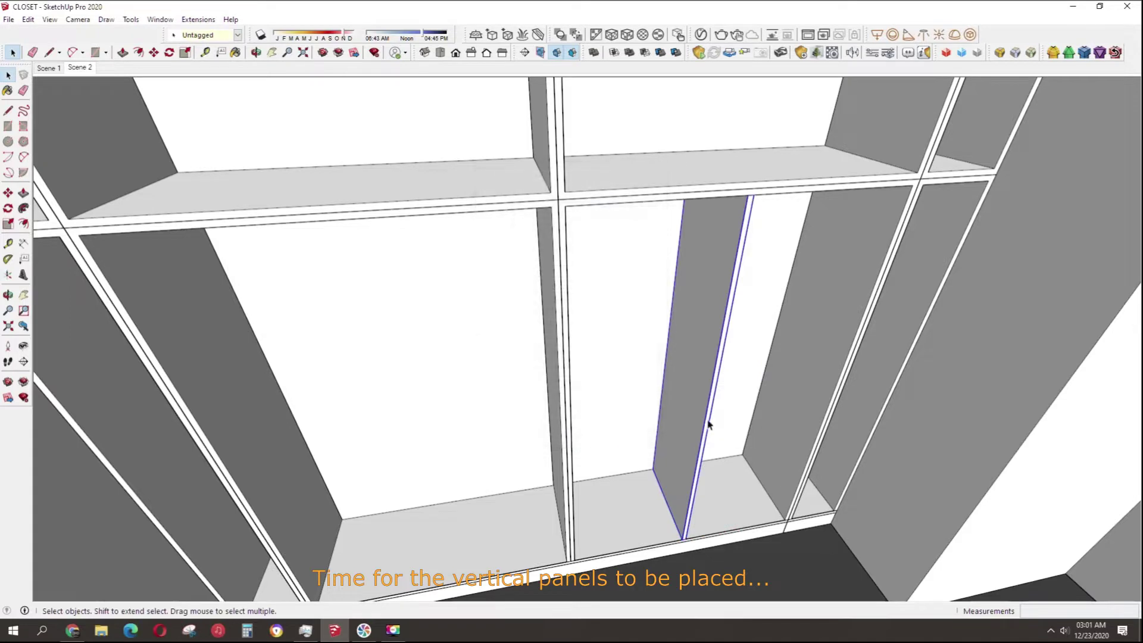
scroll(712, 420, "up", 2)
scroll(708, 418, "up", 2)
key("p")
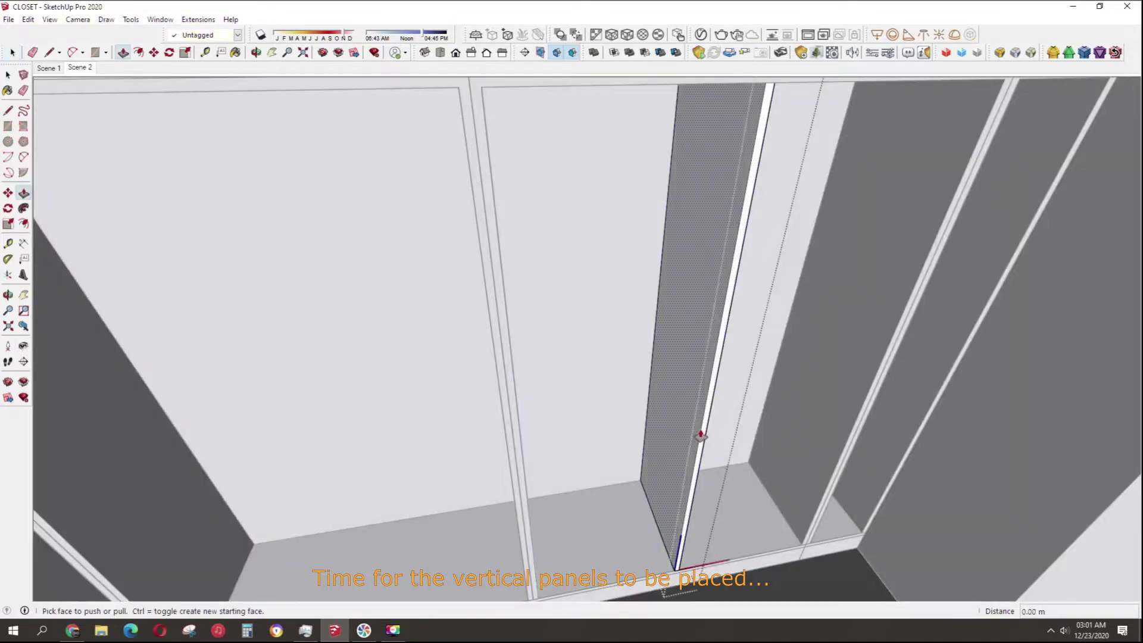
scroll(696, 421, "up", 1)
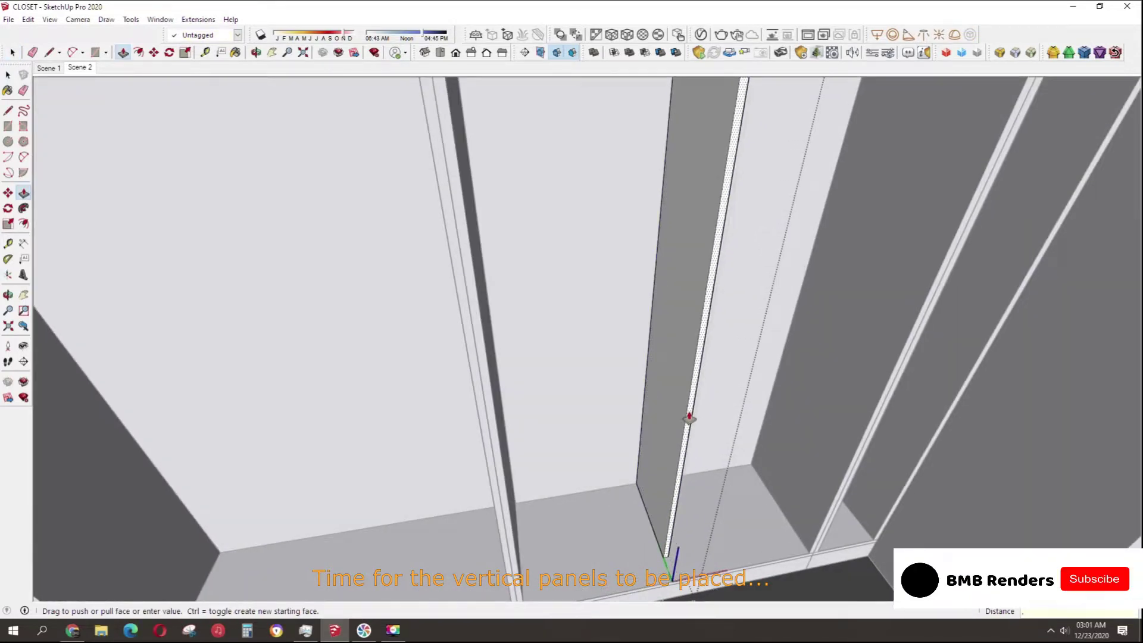
scroll(689, 417, "down", 5)
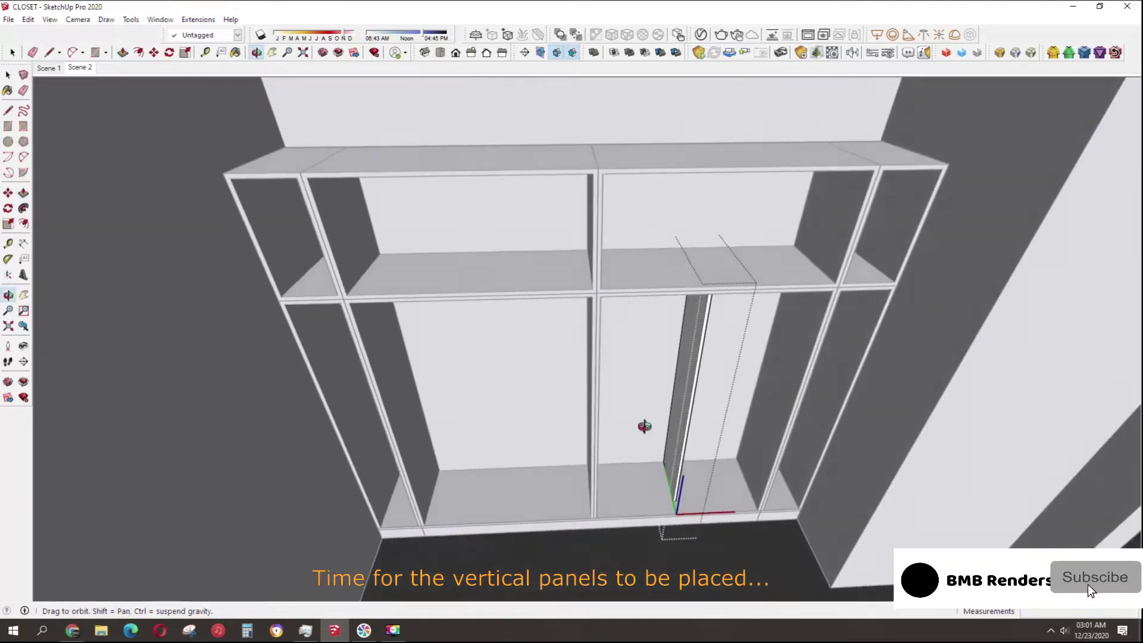
key("space")
key("m")
scroll(755, 516, "up", 2)
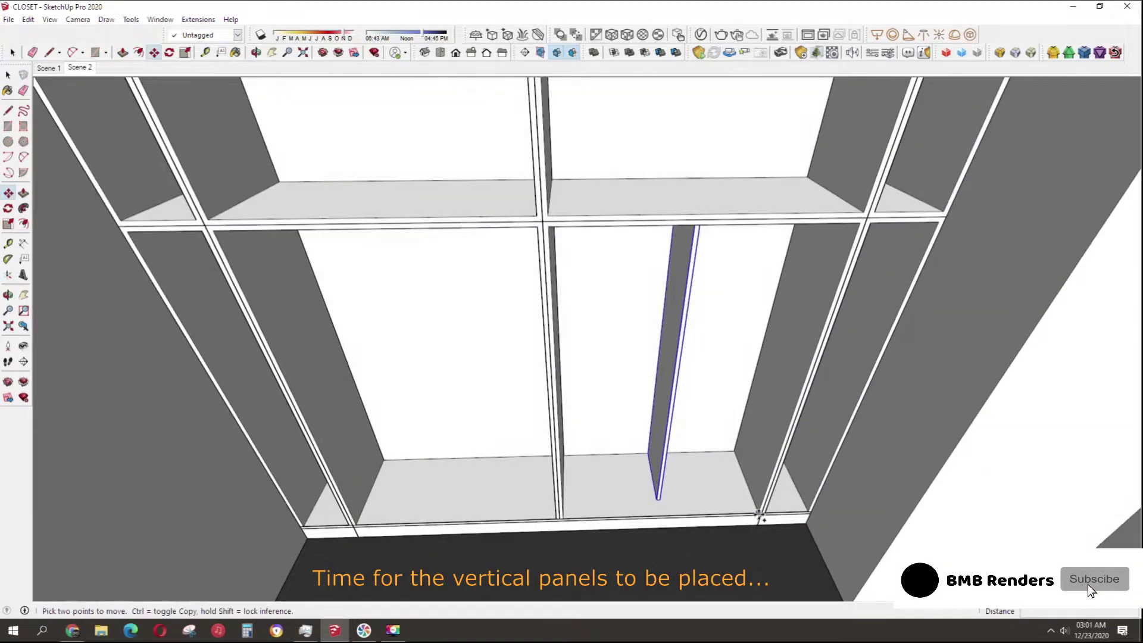
left_click(758, 513)
key("ctrl")
left_click(557, 521)
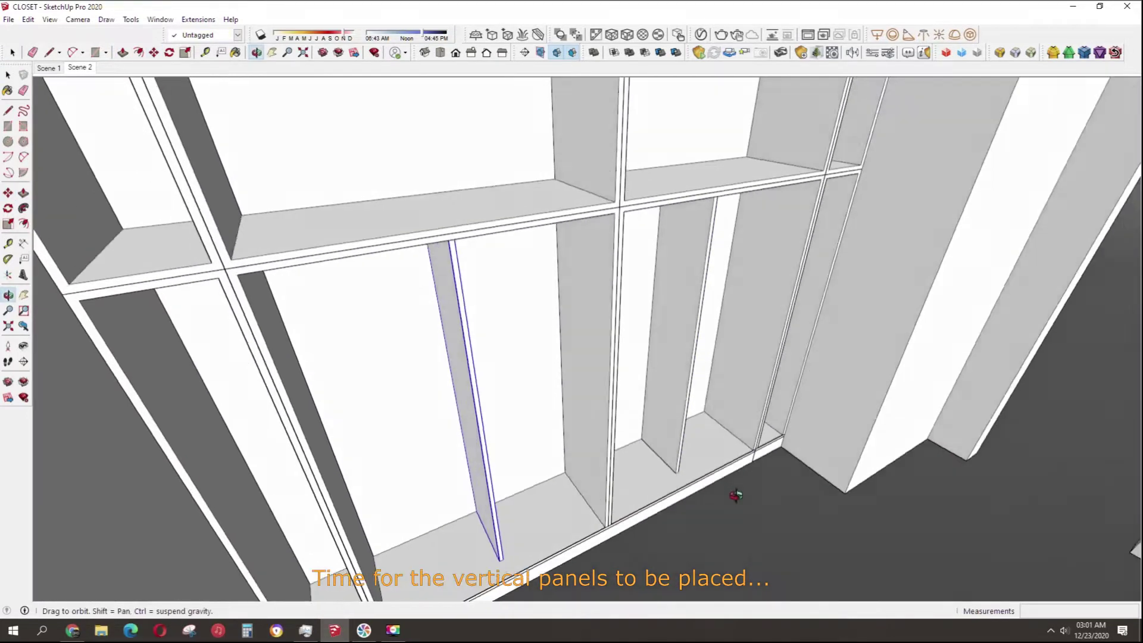
middle_click_drag(557, 521, 577, 521)
key("space")
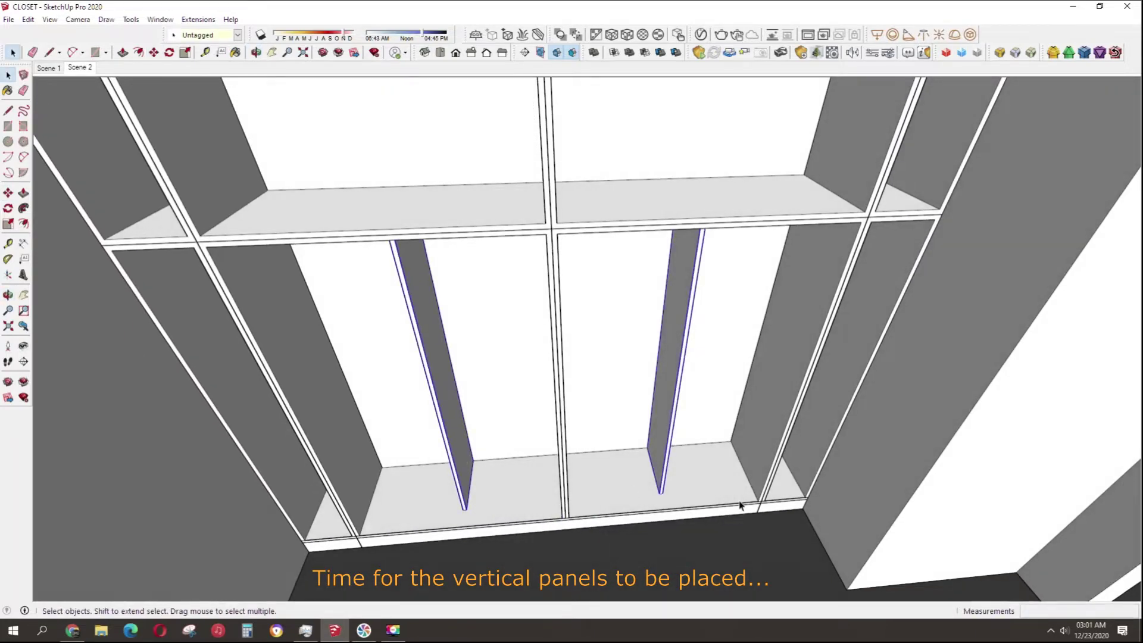
Copy both divider panels up to the upper level and scale them shorter to fit.
key("m")
left_click(755, 504)
left_click(755, 250)
mouse_move(755, 250)
middle_mouse_down()
mouse_move(613, 298)
mouse_move(610, 207)
middle_mouse_up()
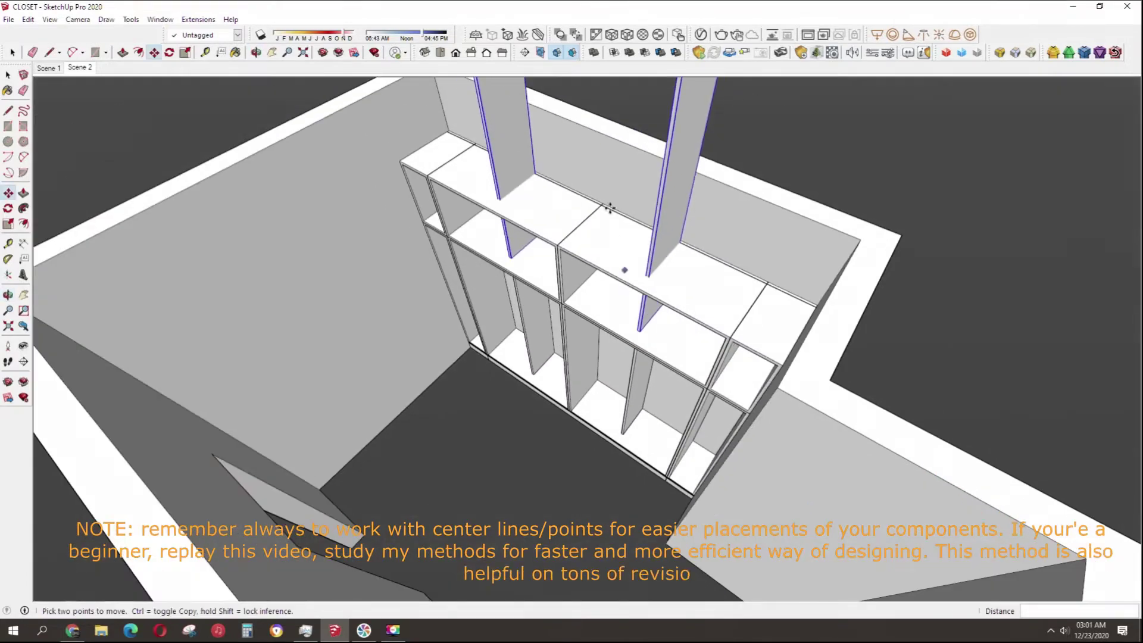
key("s")
left_click(608, 196)
mouse_move(596, 238)
middle_mouse_down()
mouse_move(691, 436)
mouse_move(552, 309)
mouse_move(430, 312)
mouse_move(635, 165)
mouse_move(459, 230)
mouse_move(449, 447)
middle_mouse_up()
key("space")
middle_click_drag(630, 288, 647, 323)
Pull the lower frame and shelf front faces forward 0.02 m.
scroll(595, 298, "up", 3)
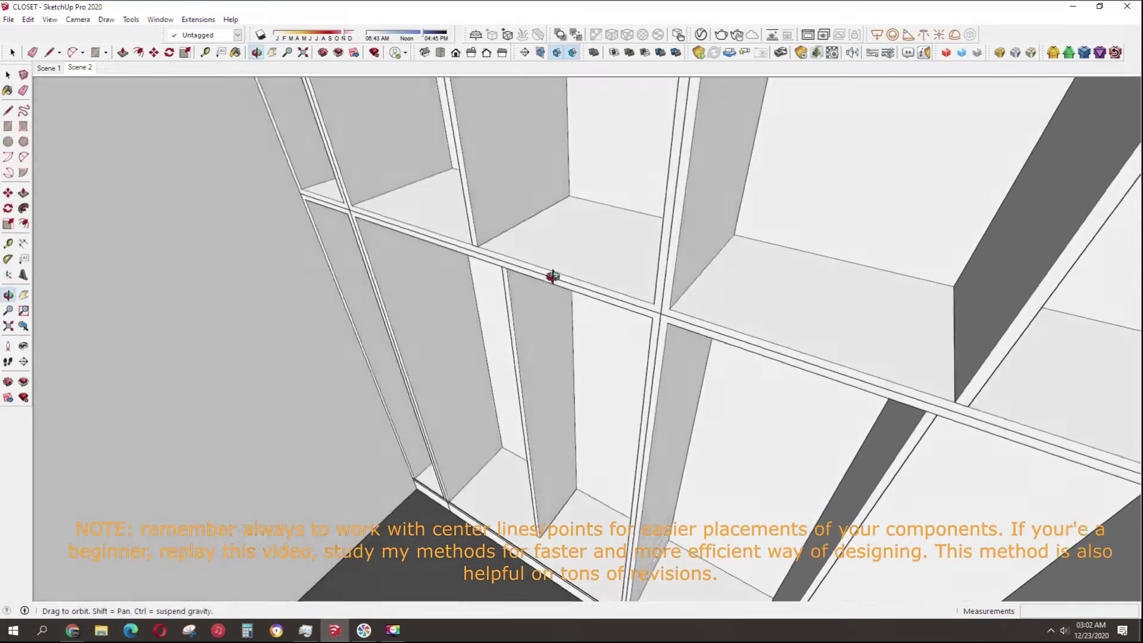
scroll(559, 286, "up", 2)
scroll(595, 296, "up", 2)
key("p")
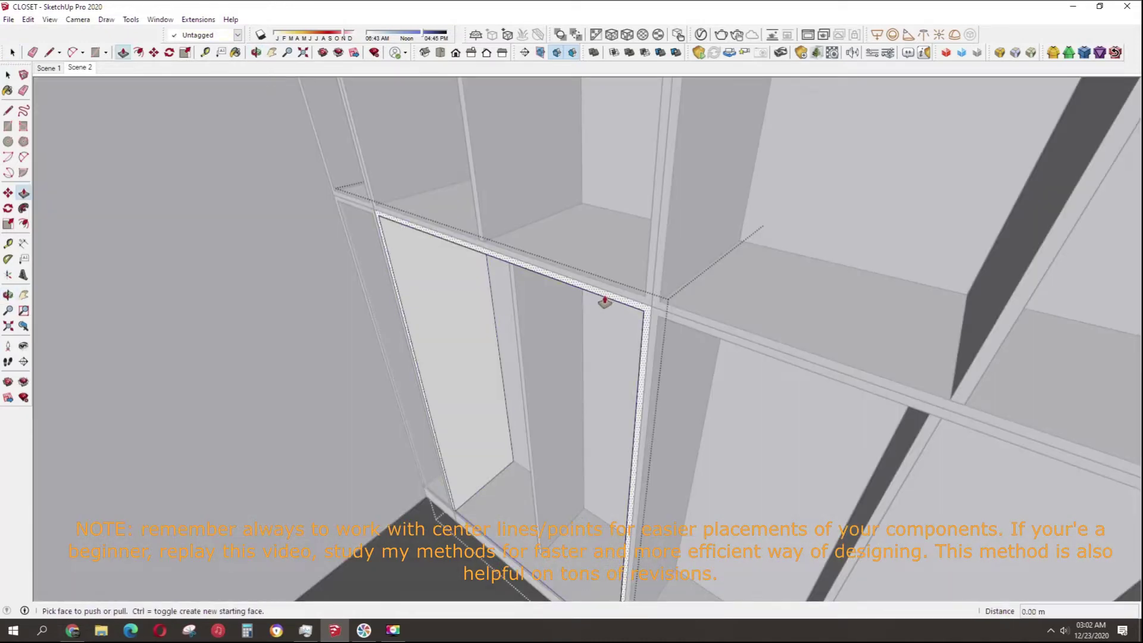
left_click_drag(598, 297, 595, 302)
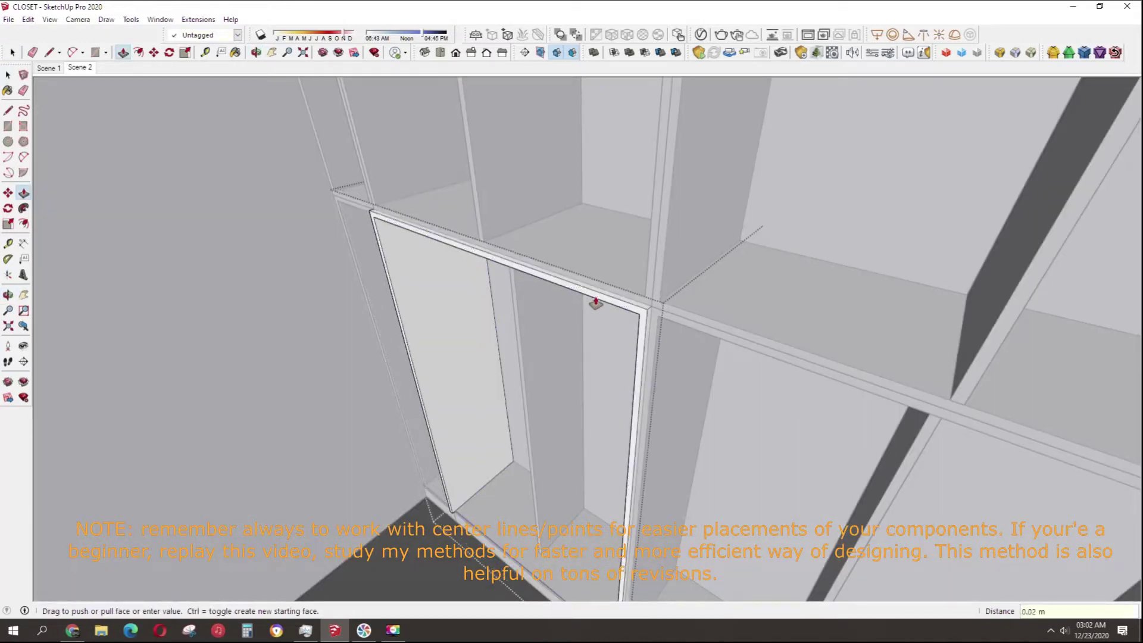
key("space")
left_click(658, 316)
key("p")
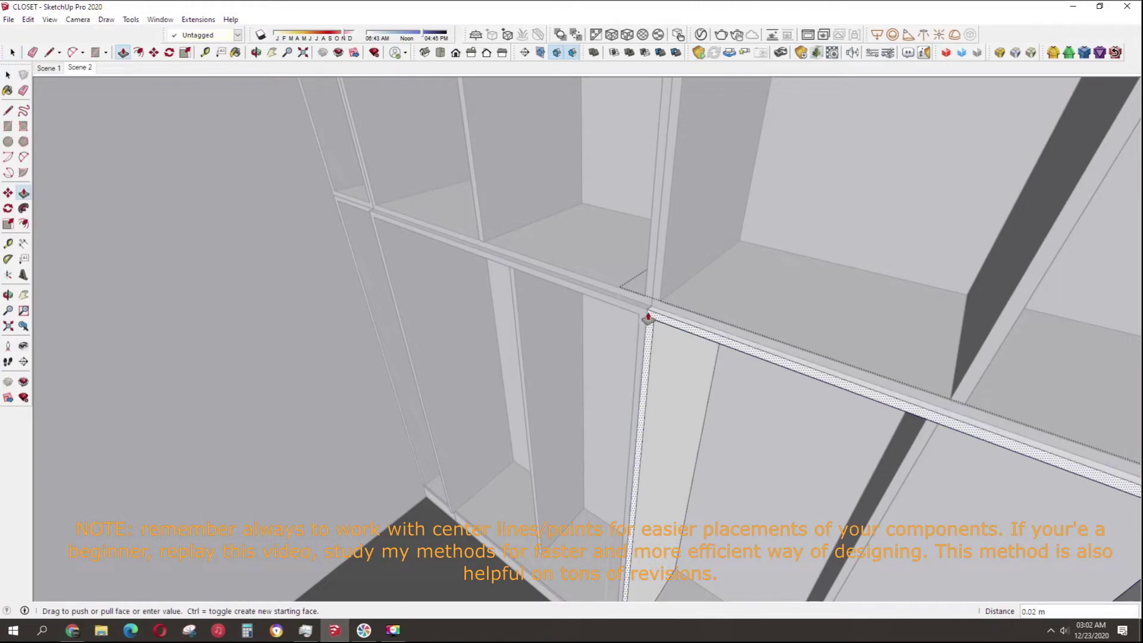
mouse_move(645, 314)
middle_mouse_down()
mouse_move(738, 390)
mouse_move(950, 401)
mouse_move(651, 396)
mouse_move(627, 356)
mouse_move(530, 472)
mouse_move(511, 379)
mouse_move(716, 388)
middle_mouse_up()
Try scaling the base trim, then open the base frame group and select its bottom front edge.
key("s")
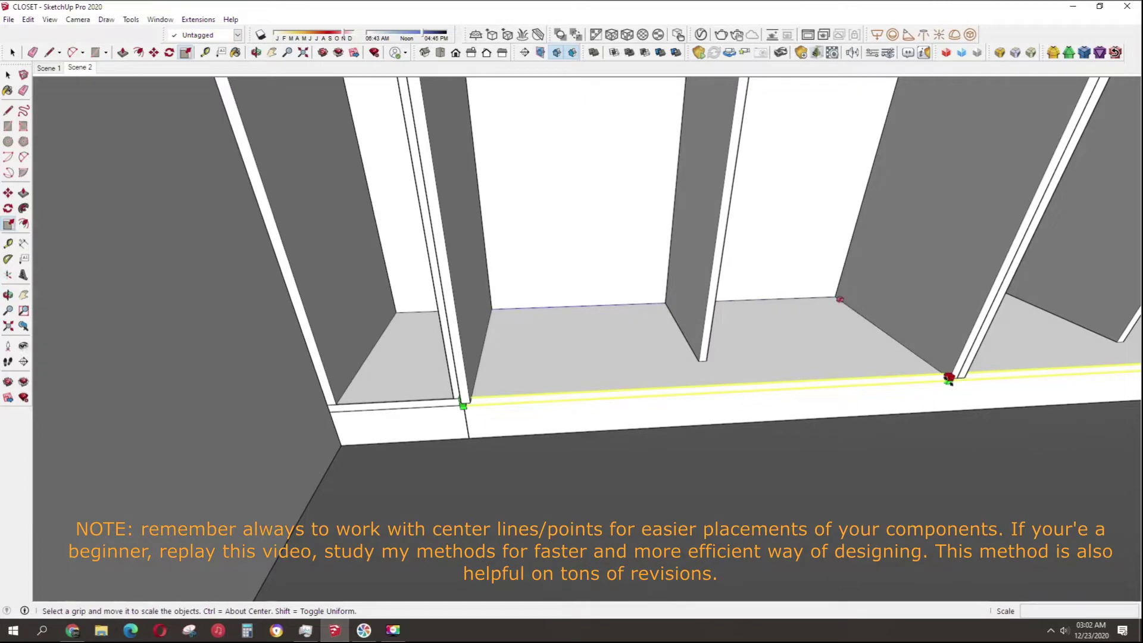
key("space")
mouse_move(949, 379)
middle_mouse_down()
mouse_move(941, 419)
mouse_move(652, 485)
mouse_move(553, 427)
middle_mouse_up()
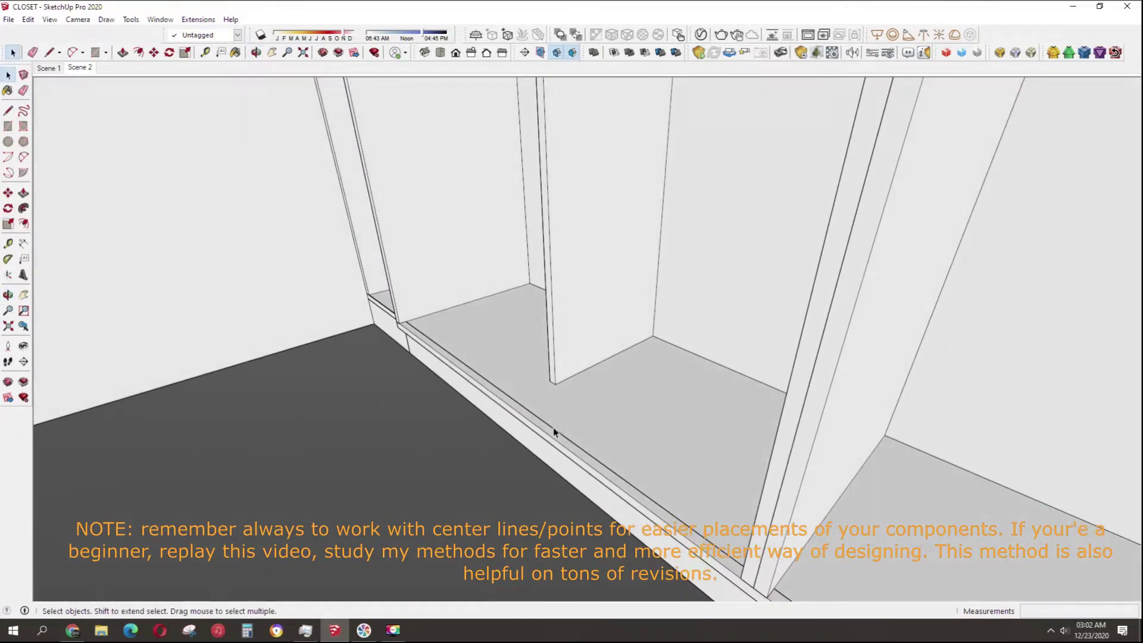
double_click(554, 429)
left_click(554, 430)
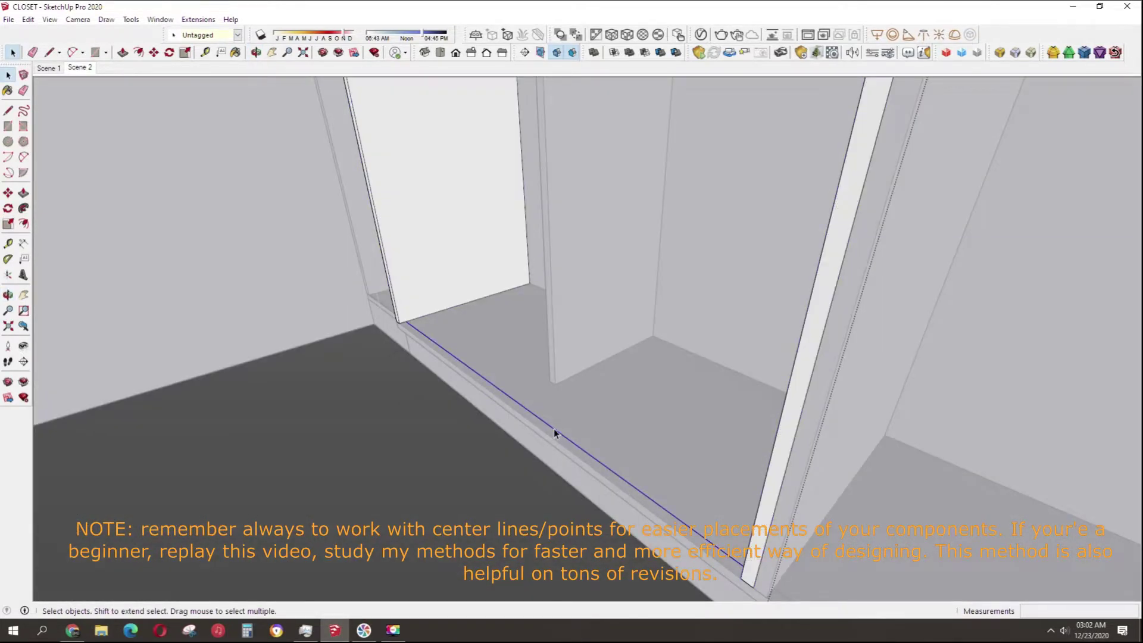
mouse_move(554, 429)
middle_mouse_down()
mouse_move(983, 452)
mouse_move(847, 473)
mouse_move(817, 461)
mouse_move(786, 357)
mouse_move(673, 411)
mouse_move(643, 464)
mouse_move(717, 439)
middle_mouse_up()
Draw the drawer base rectangle on the bay floor and raise it into a low box.
key("l")
left_click(663, 442)
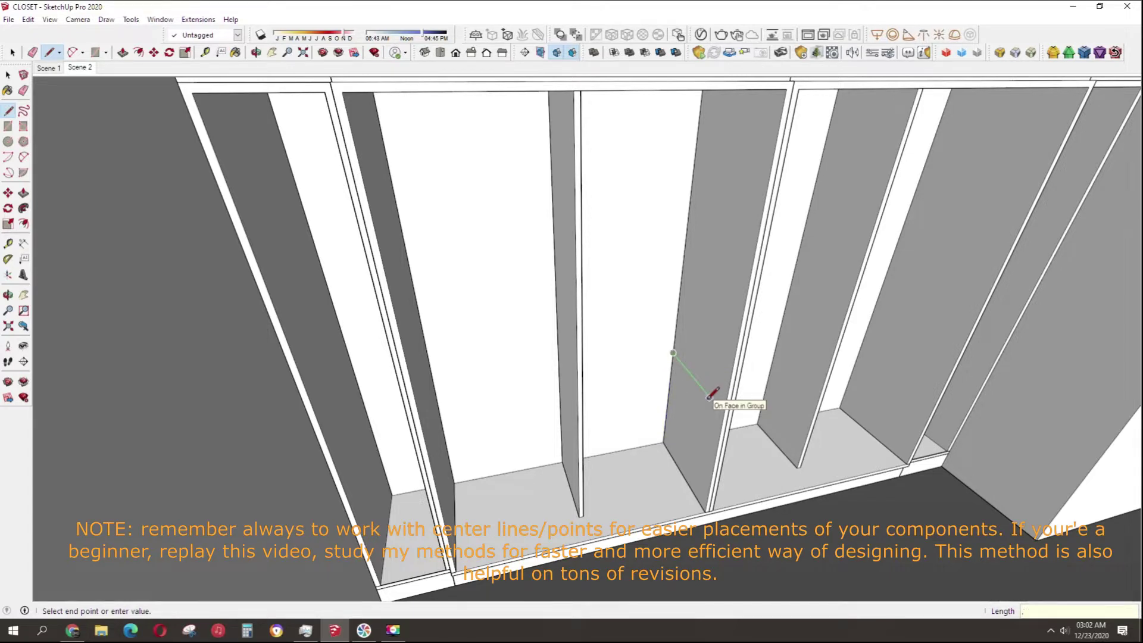
key("r")
left_click(674, 352)
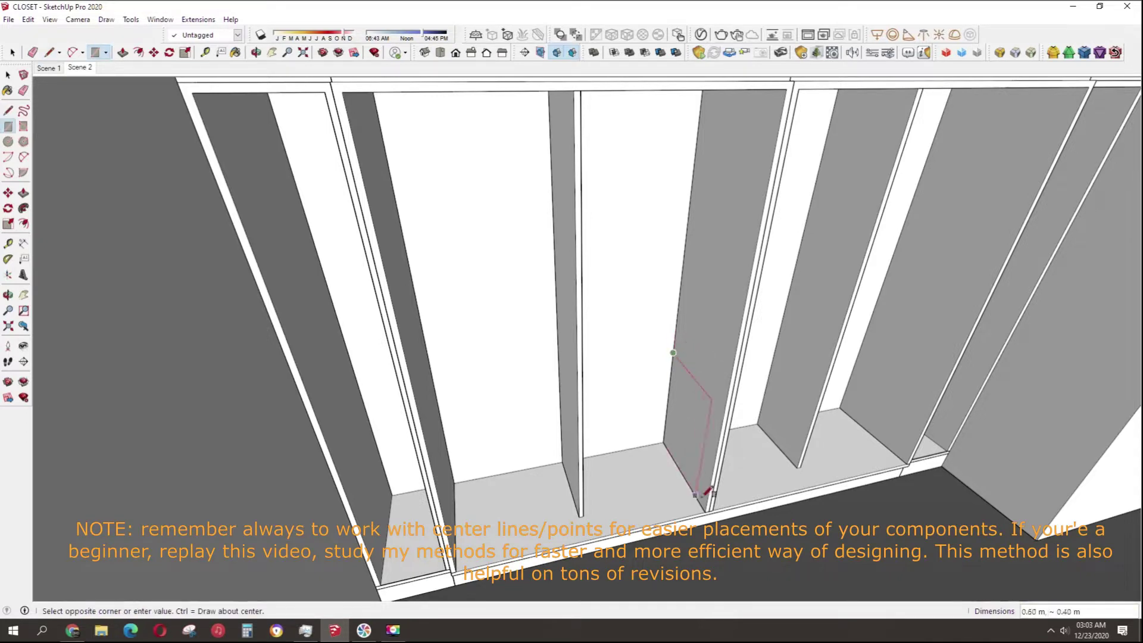
left_click(710, 503)
key("space")
key("p")
left_click(693, 468)
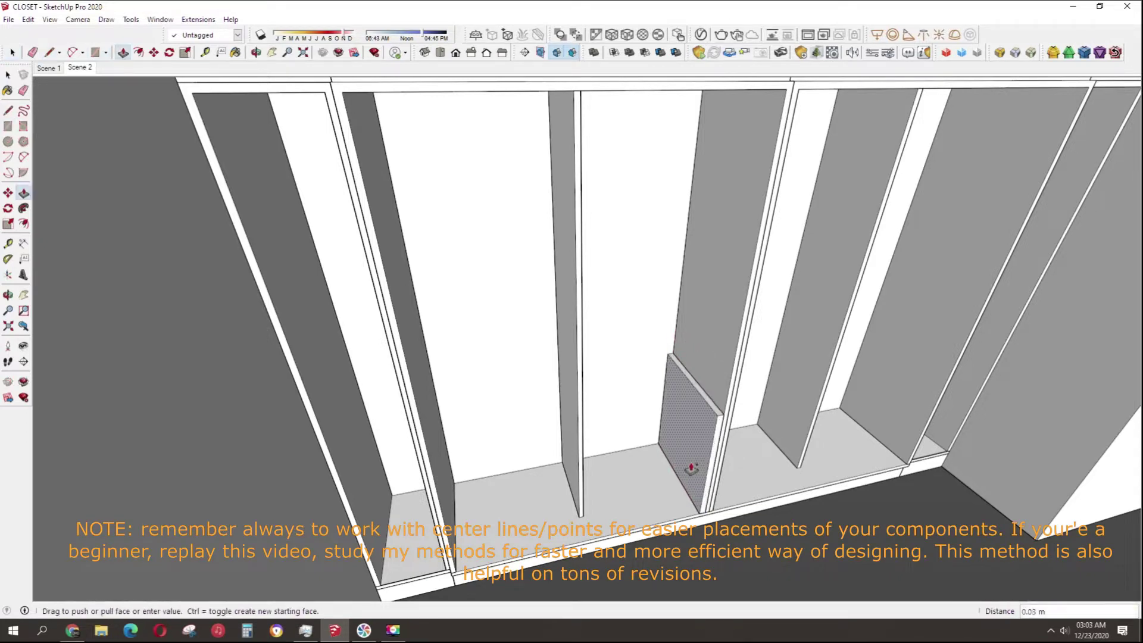
left_click(587, 374)
Inset an outline on the box's front face and push the inner face back 0.02 m.
key("space")
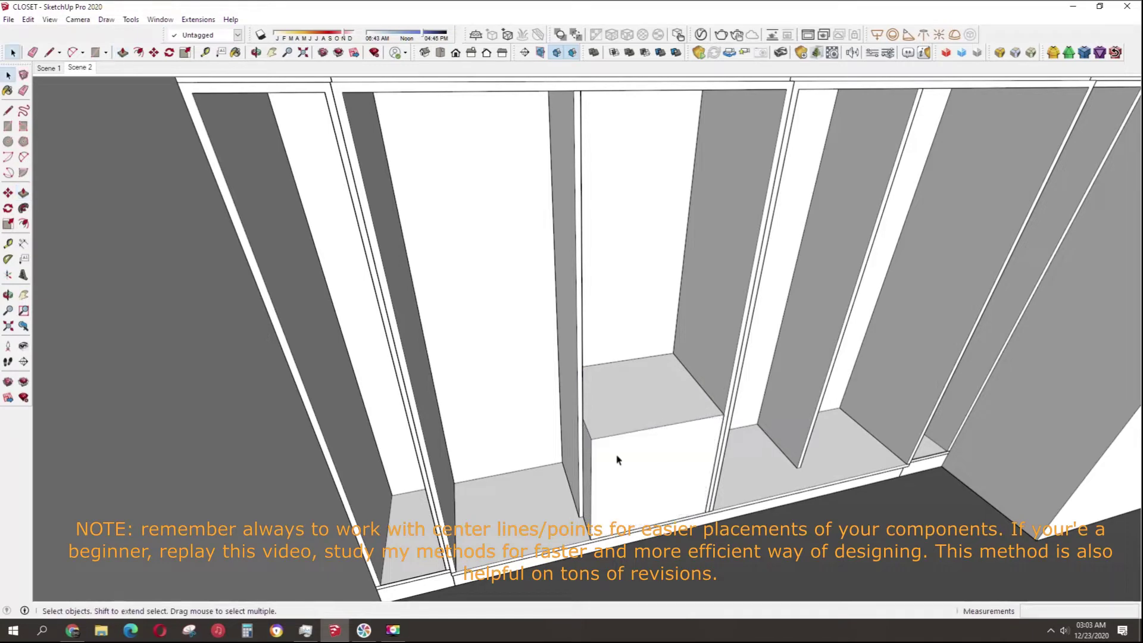
key("f")
left_click(590, 460)
left_click(605, 458)
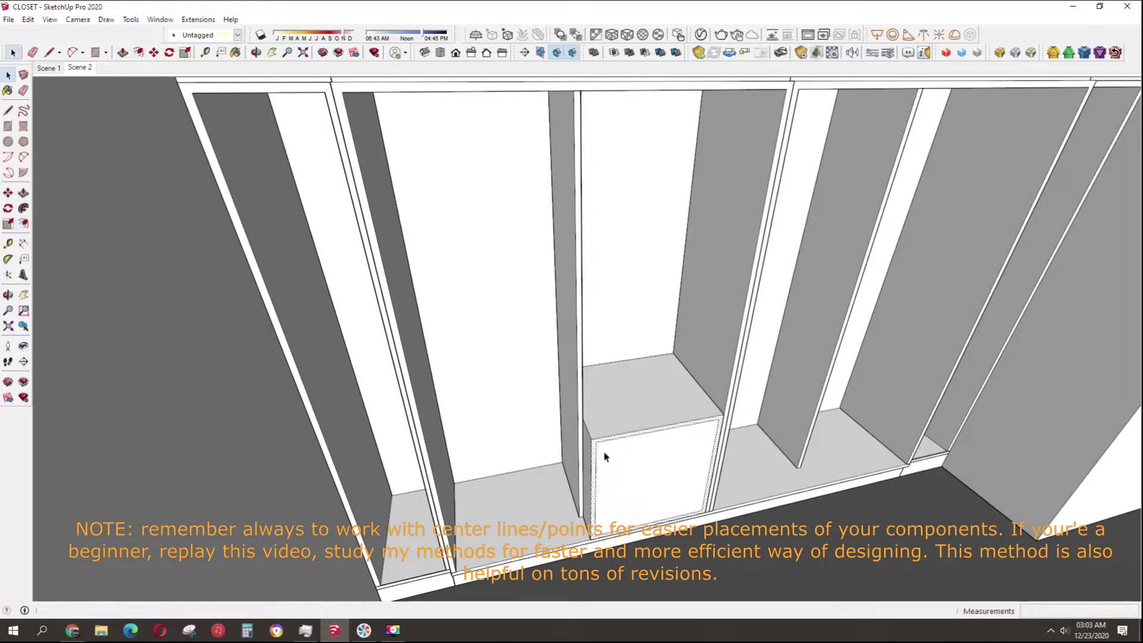
key("space")
key("p")
left_click(650, 472)
left_click(663, 357)
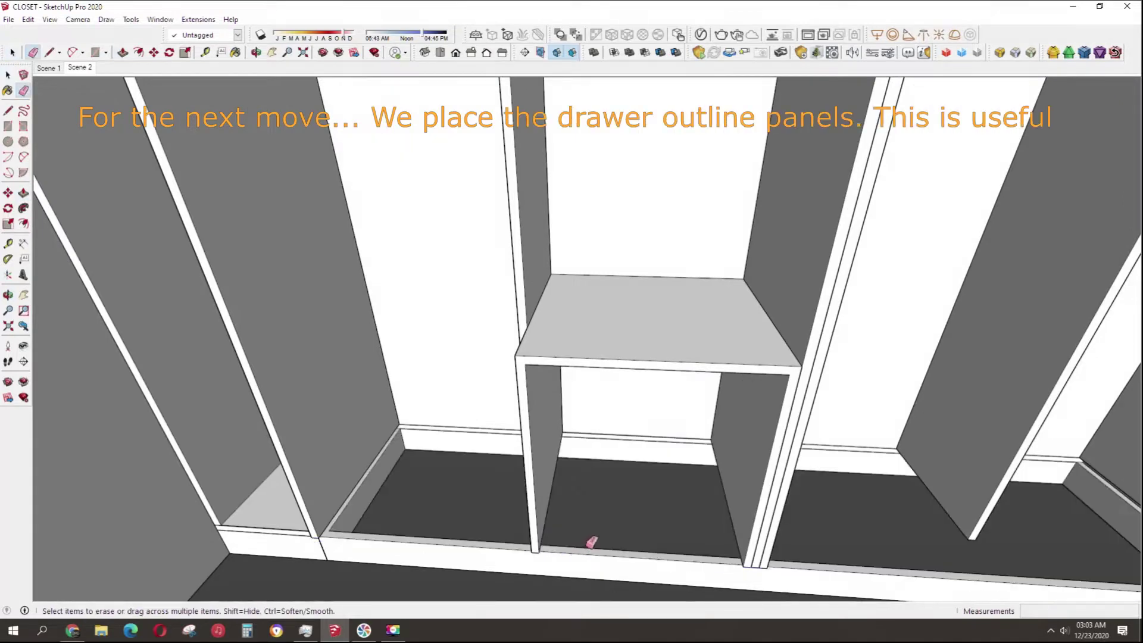
Make the drawer outline panel a component.
key("space")
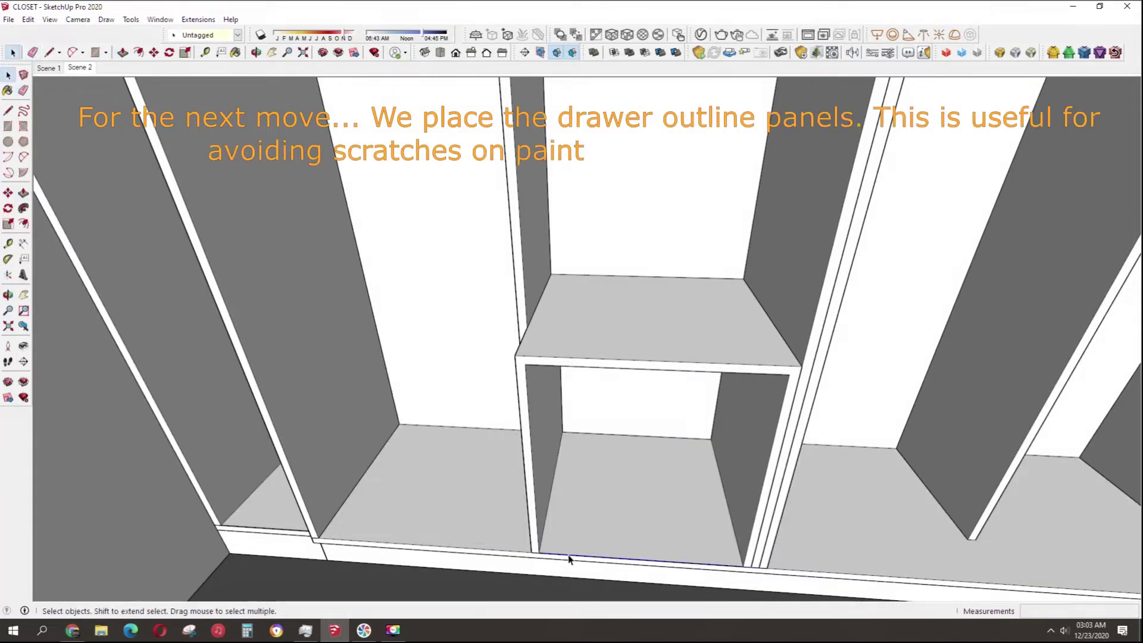
middle_click_drag(616, 439, 822, 441)
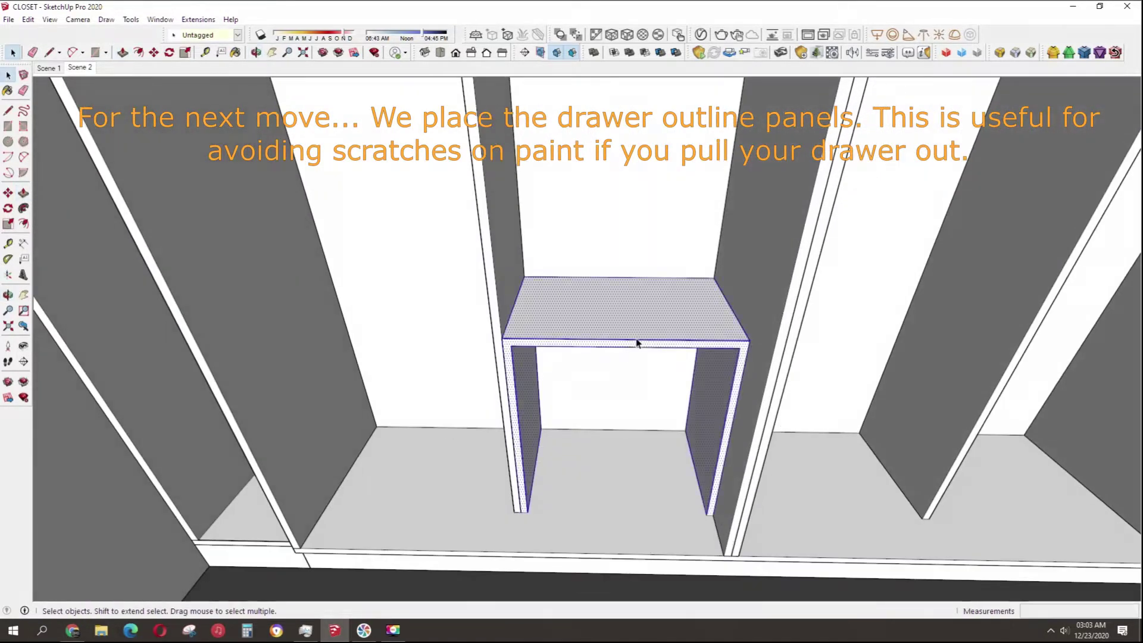
scroll(637, 344, "down", 2)
right_click(625, 337)
left_click(687, 444)
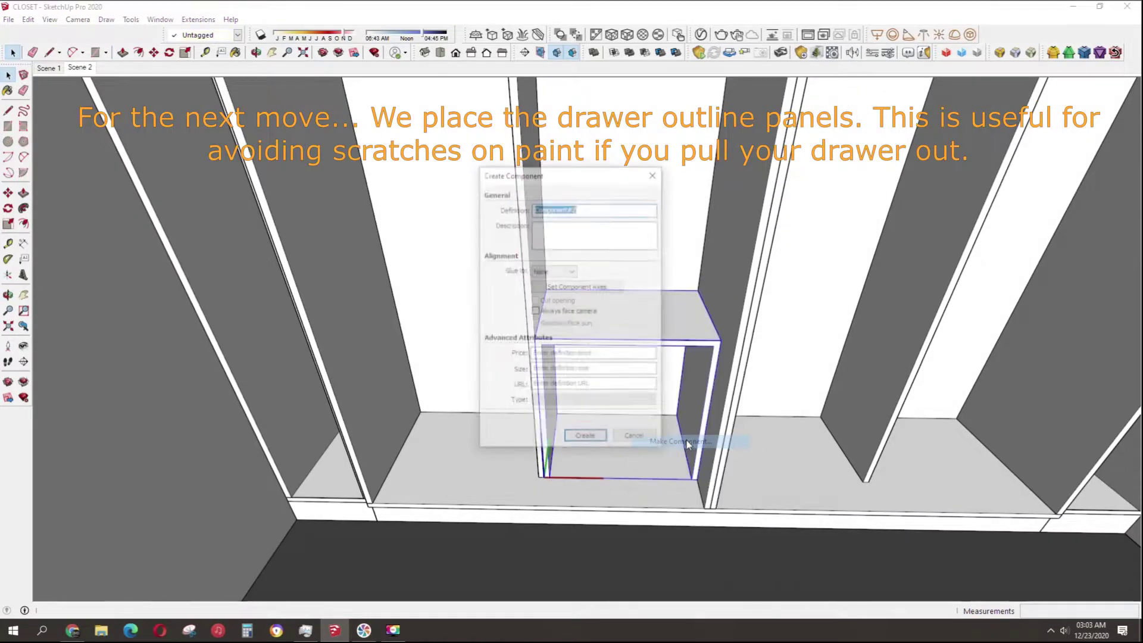
left_click(583, 436)
Copy the drawer outline panel into the left cell, then copy both panels into the right bay.
key("m")
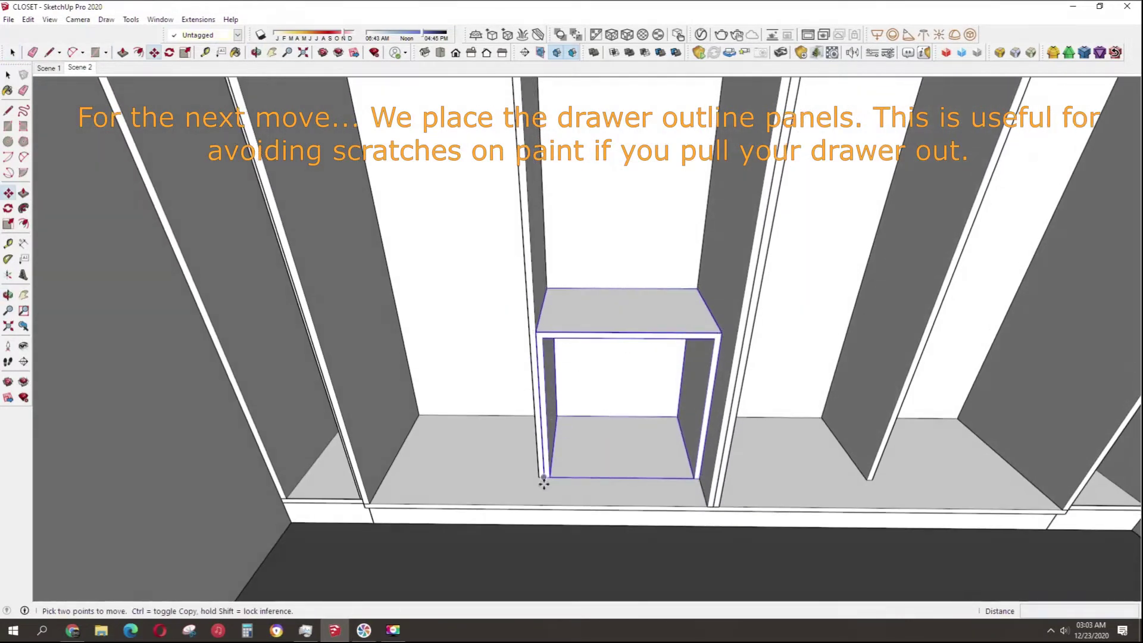
key("ctrl")
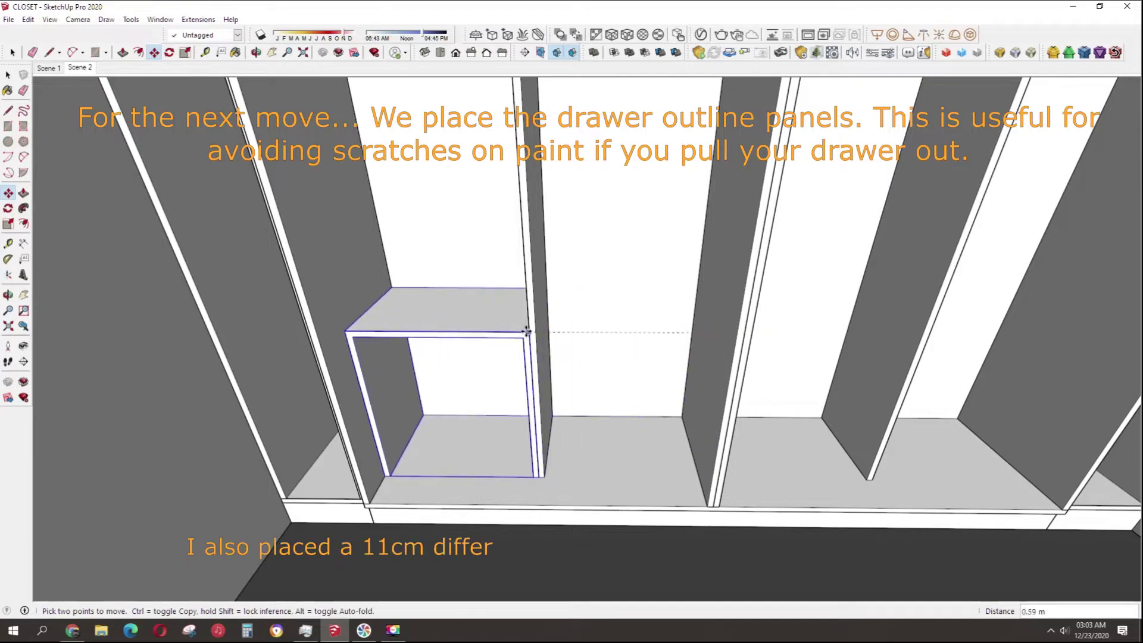
left_click(531, 326)
mouse_move(605, 351)
middle_mouse_down()
mouse_move(693, 408)
mouse_move(464, 364)
mouse_move(631, 259)
mouse_move(688, 191)
middle_mouse_up()
key("space")
key("m")
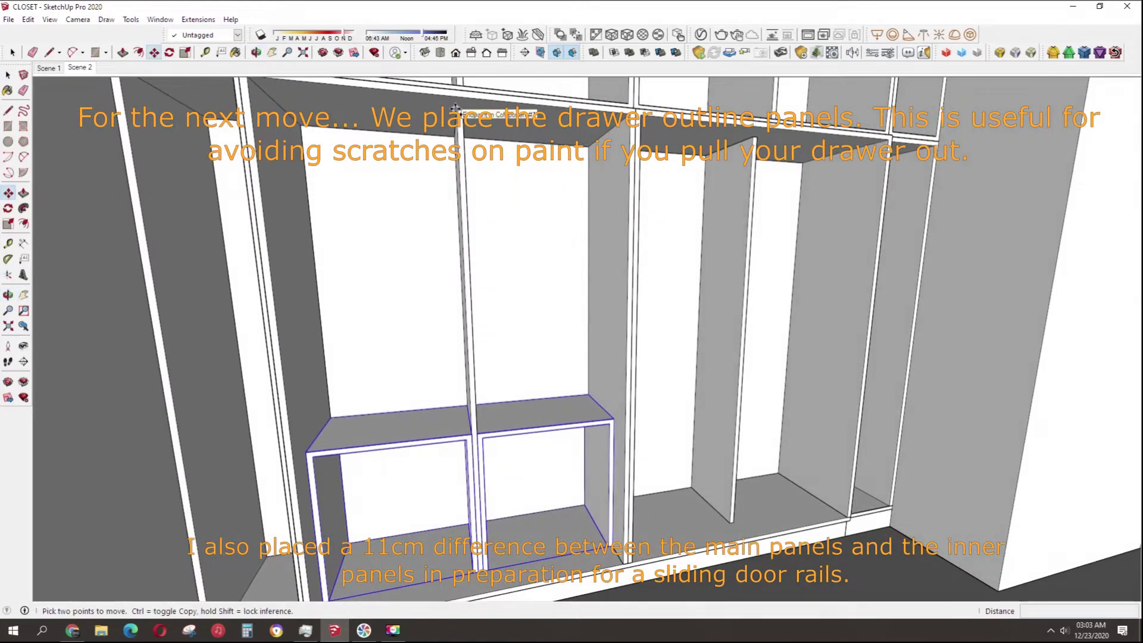
left_click(455, 109)
left_click(783, 114)
middle_click_drag(783, 113, 472, 326)
key("space")
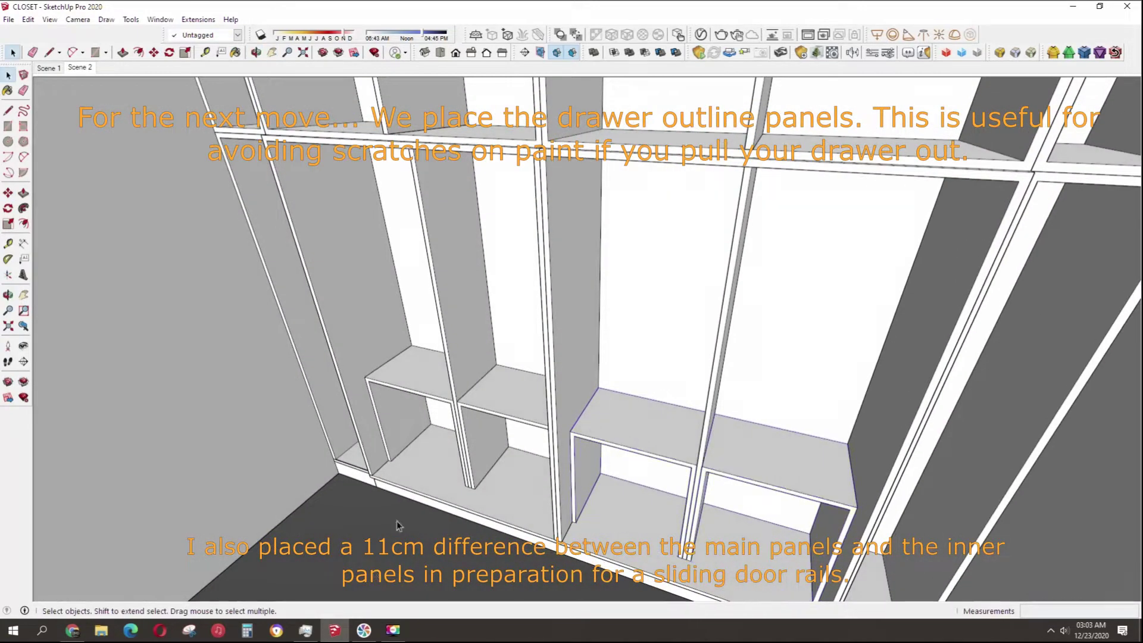
Draw a rectangle on the middle drawer bay floor and select a vertical divider panel.
middle_click_drag(396, 521, 509, 499)
scroll(501, 484, "up", 5)
key("r")
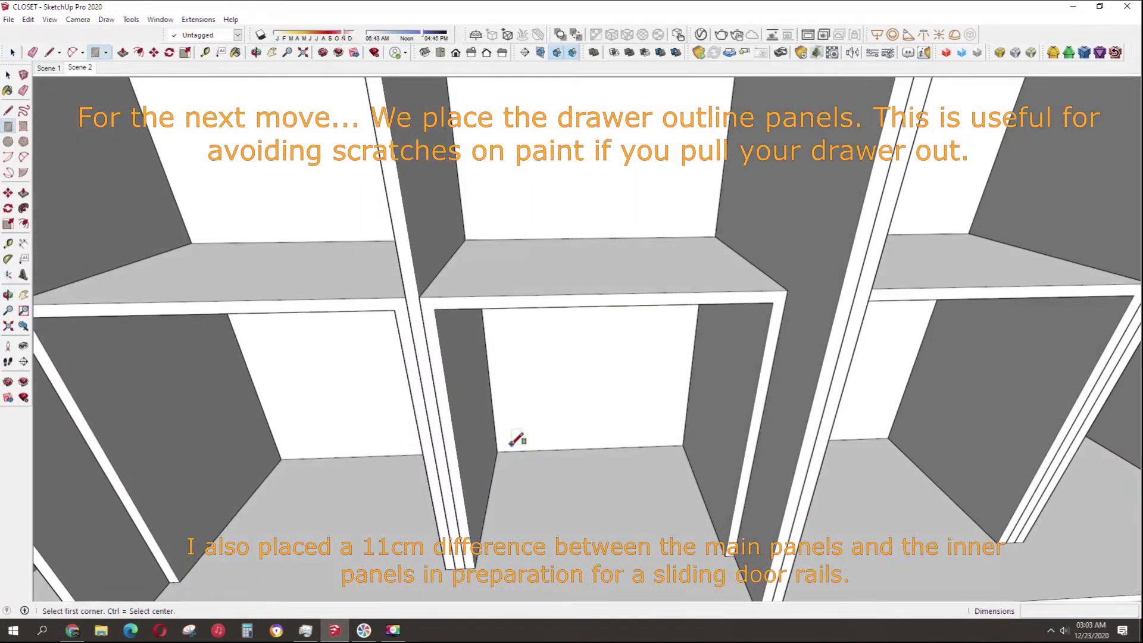
left_click(498, 451)
left_click(725, 554)
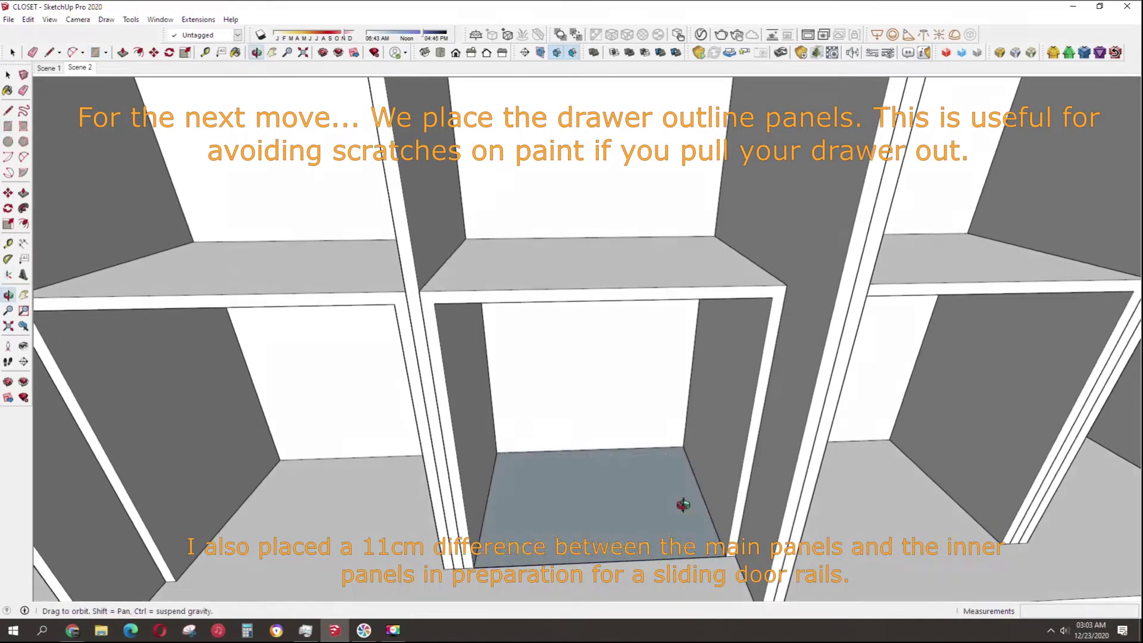
mouse_move(725, 554)
middle_mouse_down()
mouse_move(679, 520)
mouse_move(1135, 527)
middle_mouse_up()
key("space")
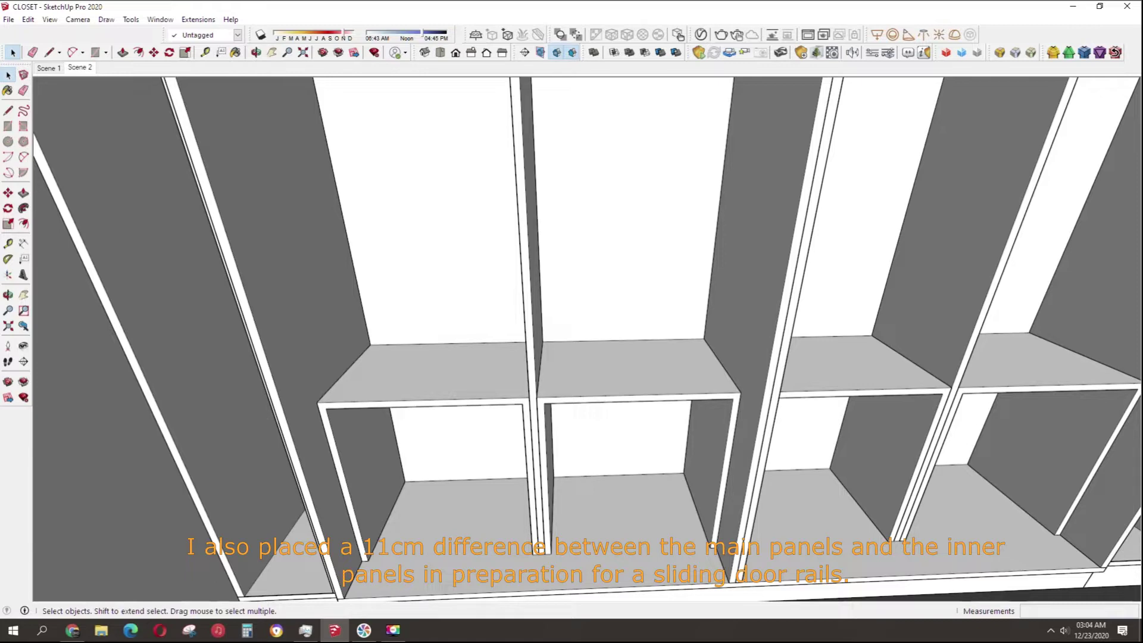
left_click(543, 340)
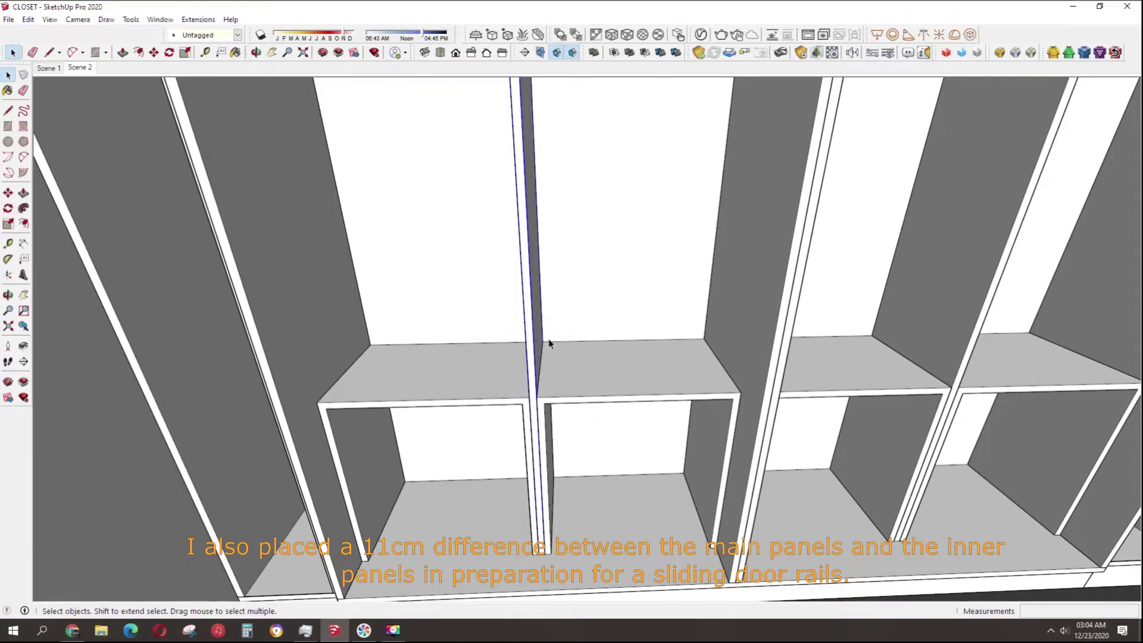
mouse_move(544, 339)
middle_mouse_down()
mouse_move(721, 345)
mouse_move(674, 238)
middle_mouse_up()
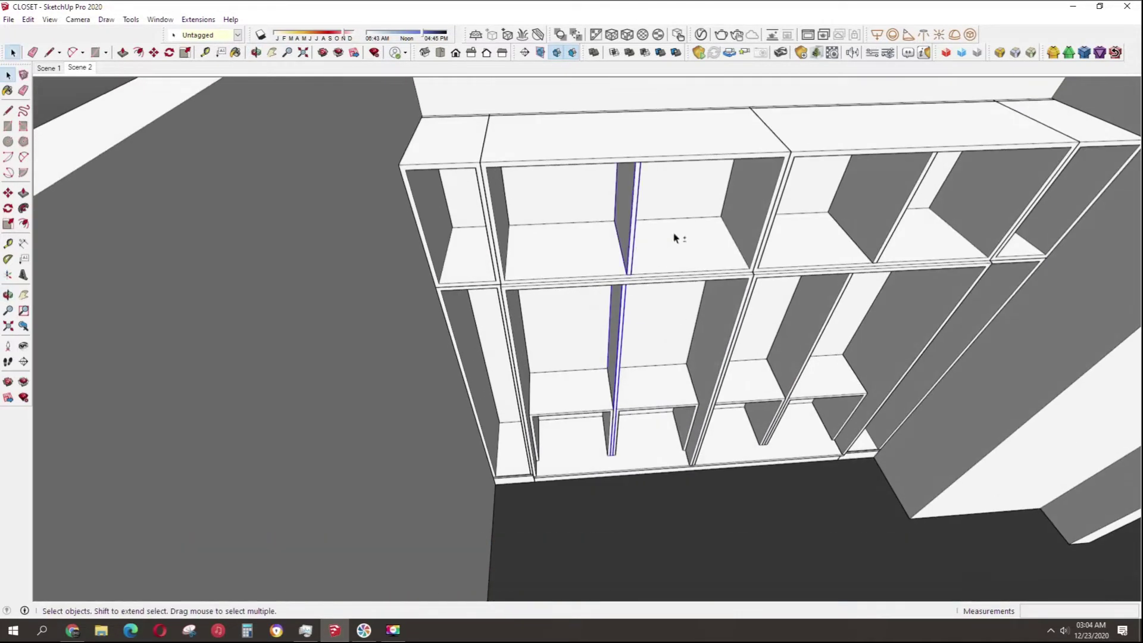
mouse_move(877, 362)
middle_mouse_down()
mouse_move(680, 284)
mouse_move(843, 286)
middle_mouse_up()
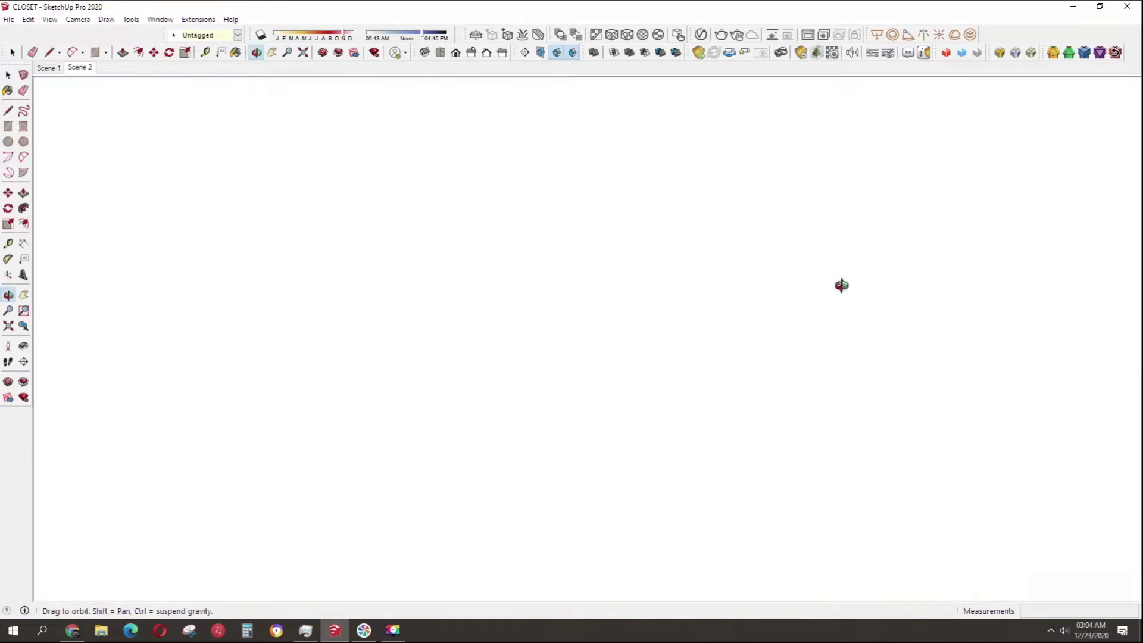
Draw a rectangle on the middle cubby floor and pull it up 0.2 m into a drawer block.
left_click(208, 35)
mouse_move(211, 91)
middle_mouse_down()
mouse_move(640, 493)
mouse_move(842, 365)
mouse_move(754, 271)
mouse_move(689, 340)
mouse_move(766, 301)
mouse_move(765, 388)
middle_mouse_up()
left_click(640, 493)
scroll(766, 389, "up", 3)
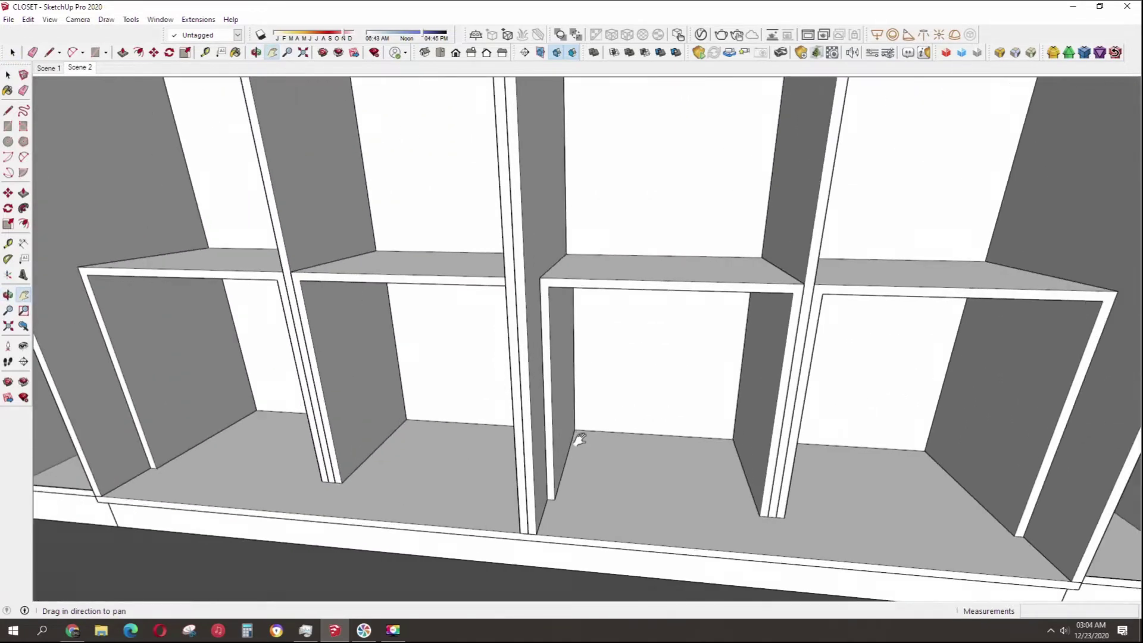
key("r")
left_click(574, 429)
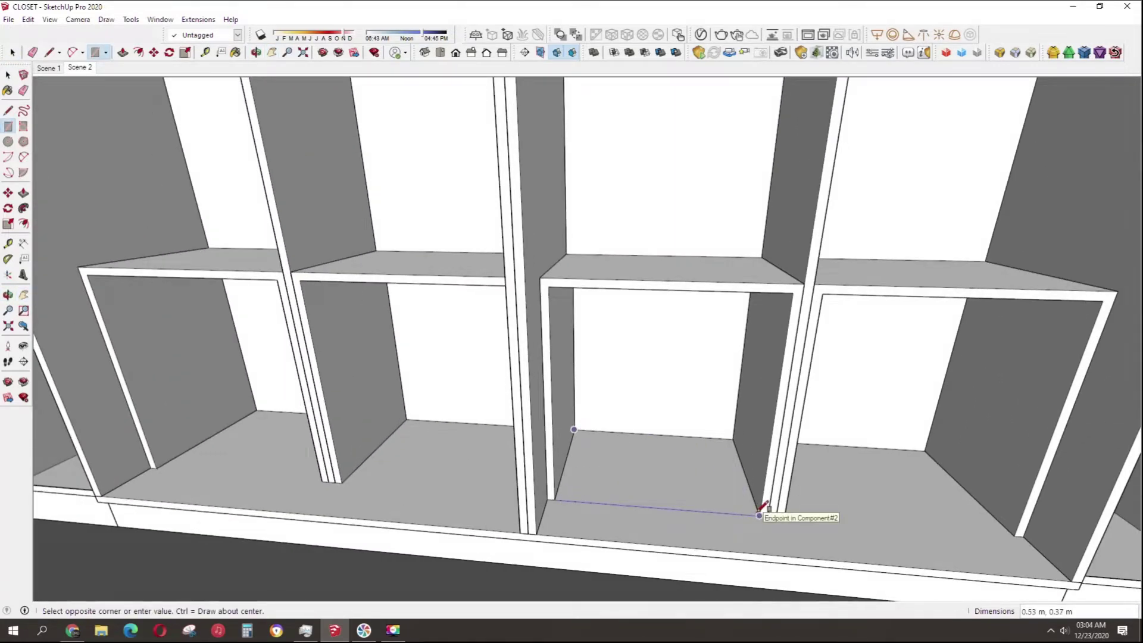
left_click(759, 516)
middle_click_drag(737, 495, 714, 512)
key("p")
mouse_move(714, 512)
left_mouse_down()
mouse_move(713, 474)
mouse_move(774, 306)
mouse_move(787, 305)
left_mouse_up()
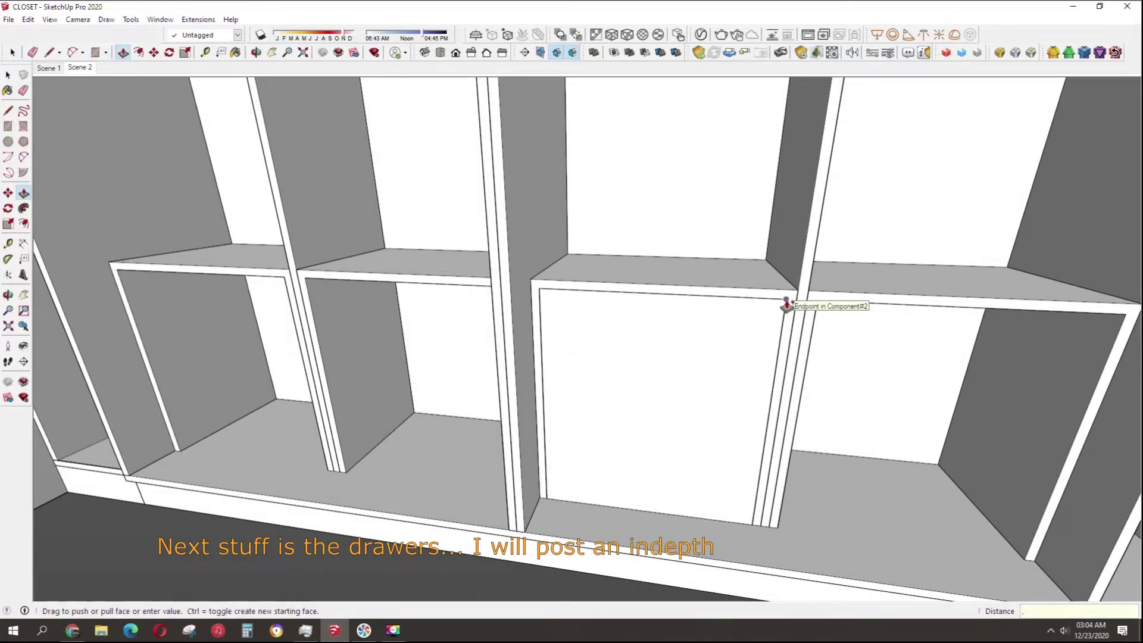
key("Return")
Inset the block's top by 0.02 and push the inner face down 0.18 m to hollow it.
middle_click_drag(630, 435, 562, 415)
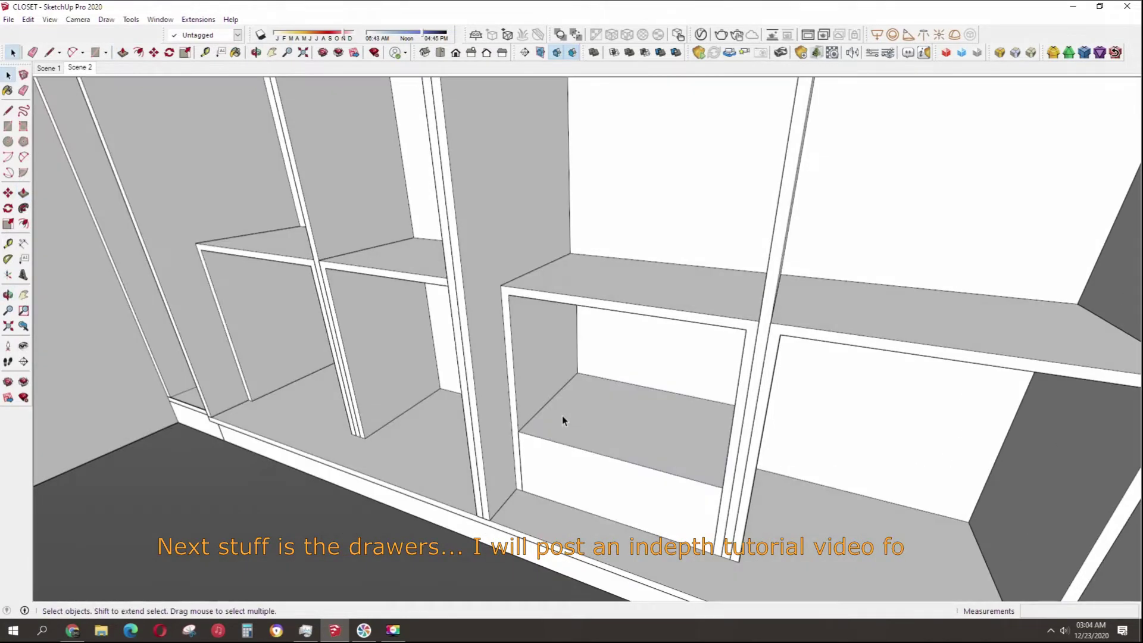
key("f")
left_click(561, 415)
type("02")
key("Return")
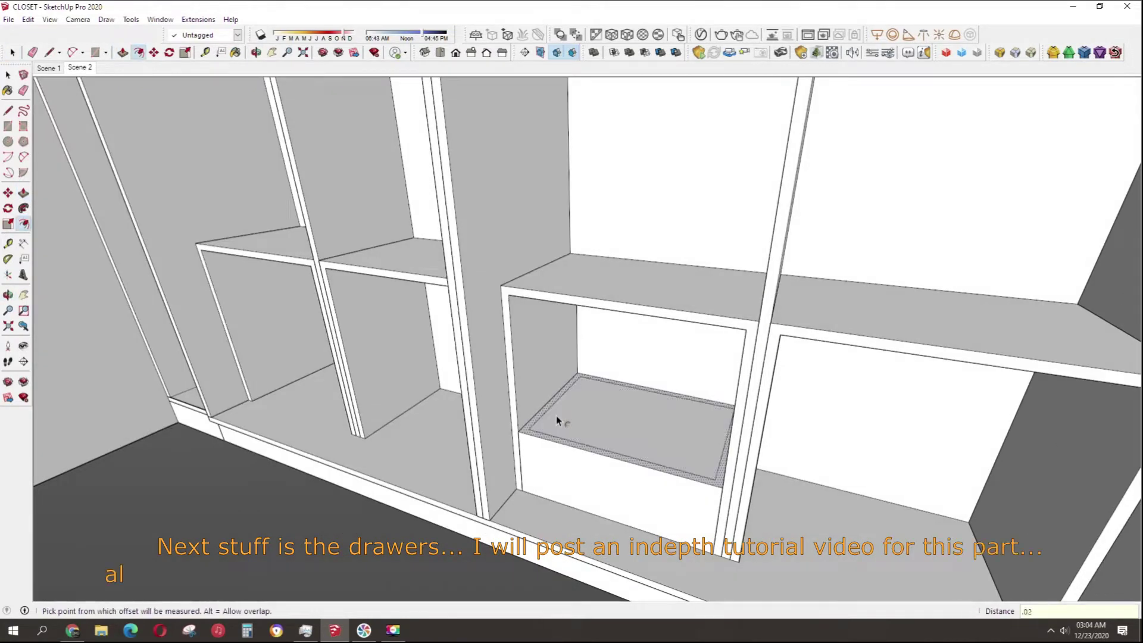
key("space")
key("p")
left_click_drag(605, 416, 712, 559)
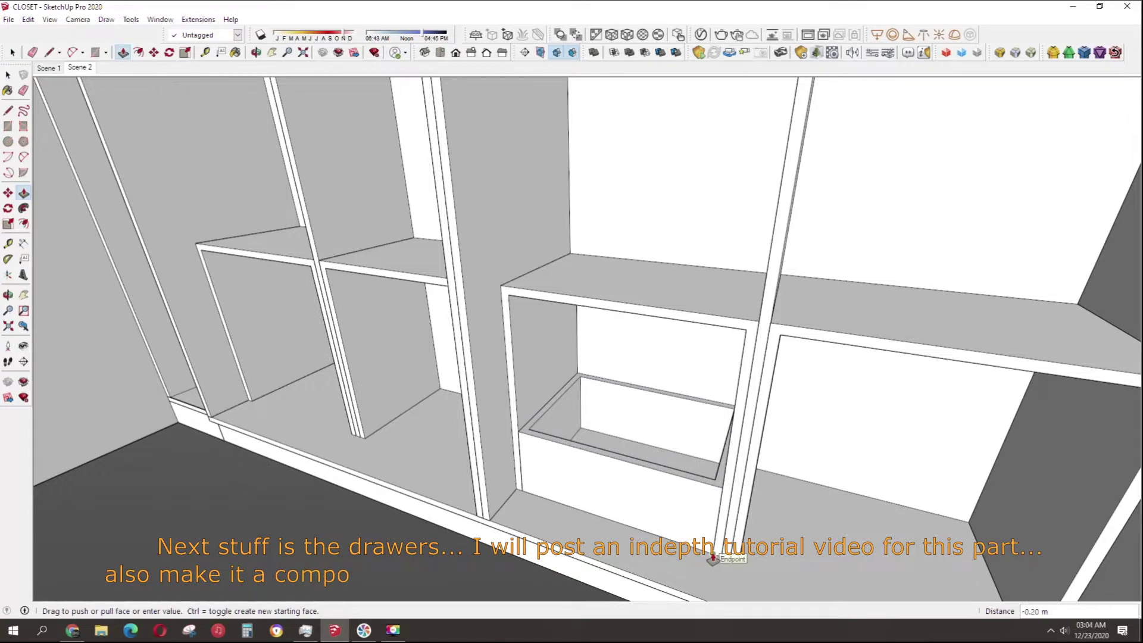
key("Return")
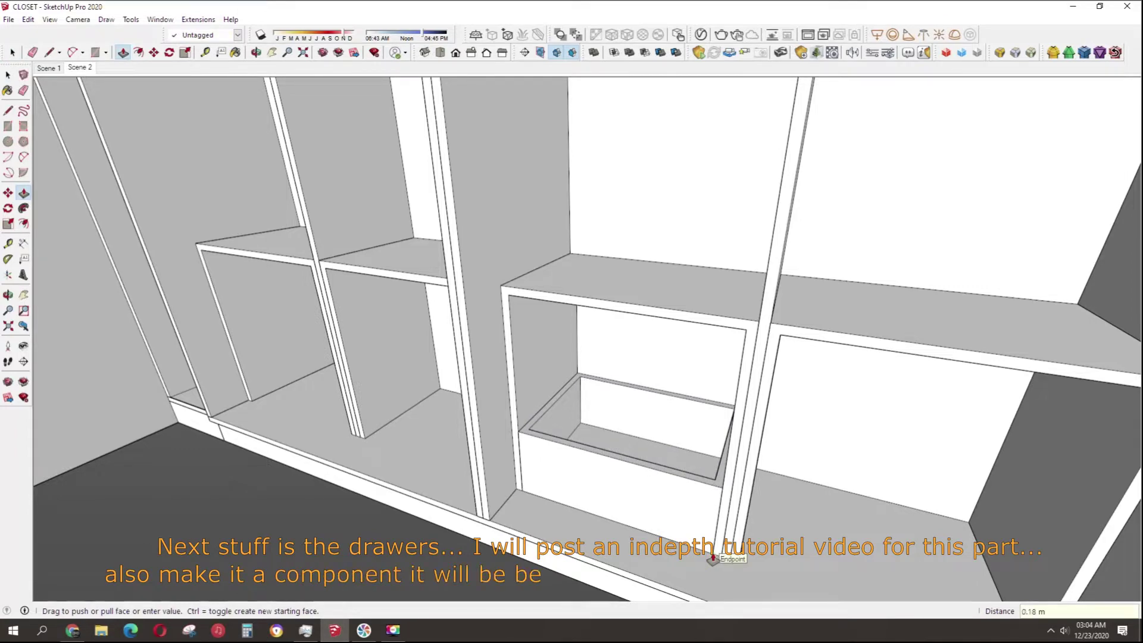
Make the whole hollow drawer box a component.
middle_click_drag(713, 559, 793, 518)
scroll(768, 494, "up", 2)
scroll(744, 476, "up", 2)
key("space")
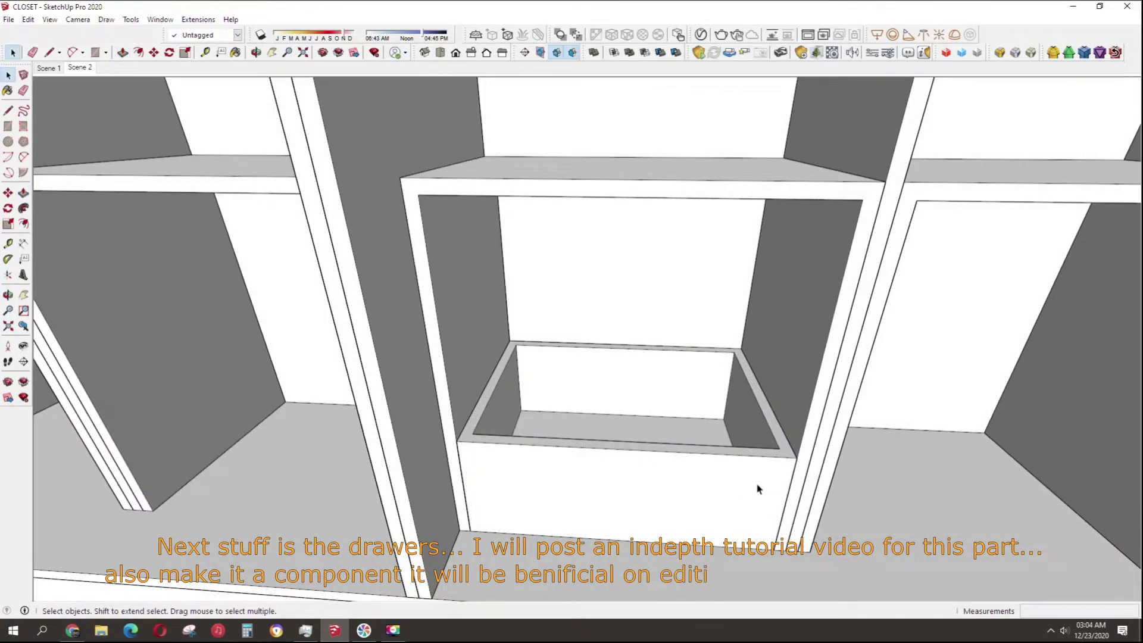
triple_click(758, 488)
middle_click_drag(759, 479, 751, 479)
right_click(750, 478)
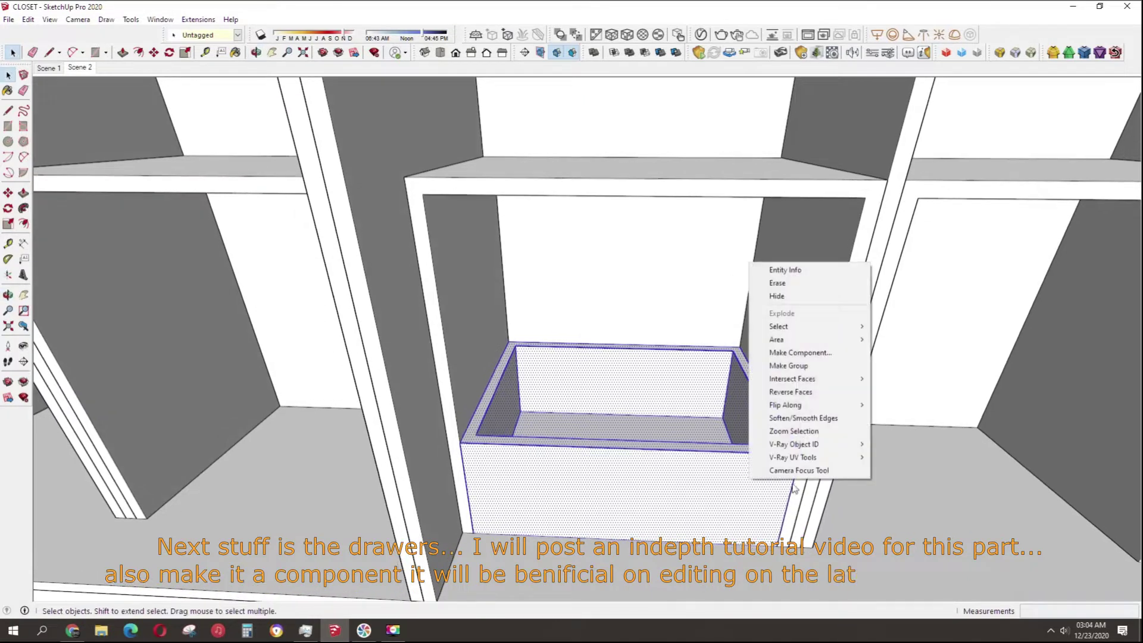
left_click(802, 353)
left_click(584, 440)
middle_click_drag(715, 515, 731, 523)
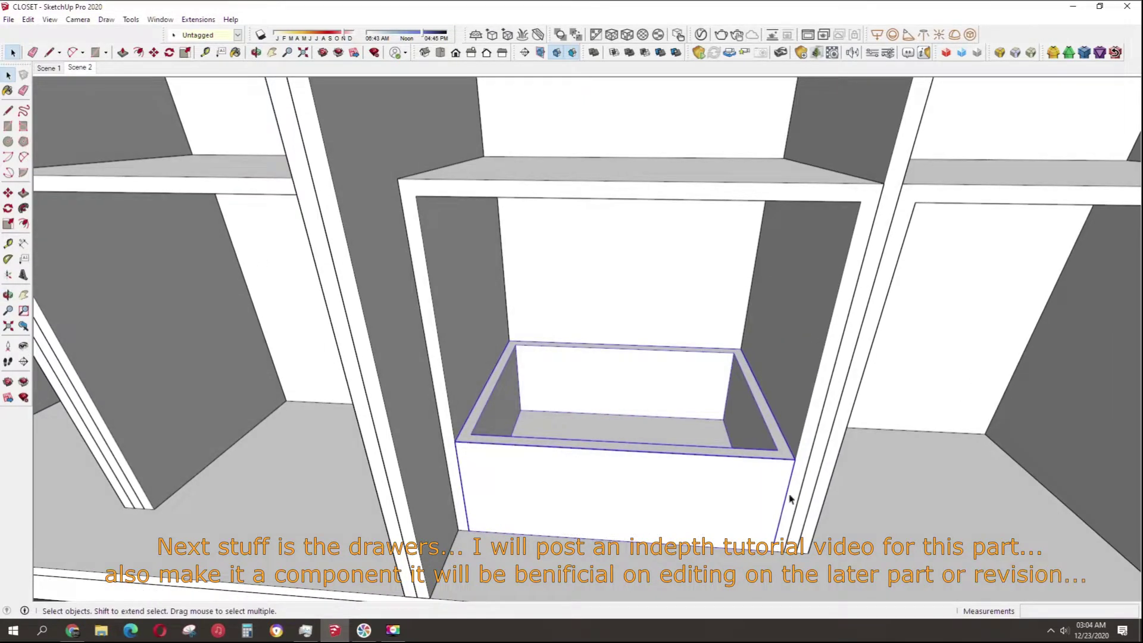
middle_click_drag(760, 429, 748, 357)
Add a thin runner strip to the drawer's right side and copy it to the left side.
key("r")
left_click(738, 344)
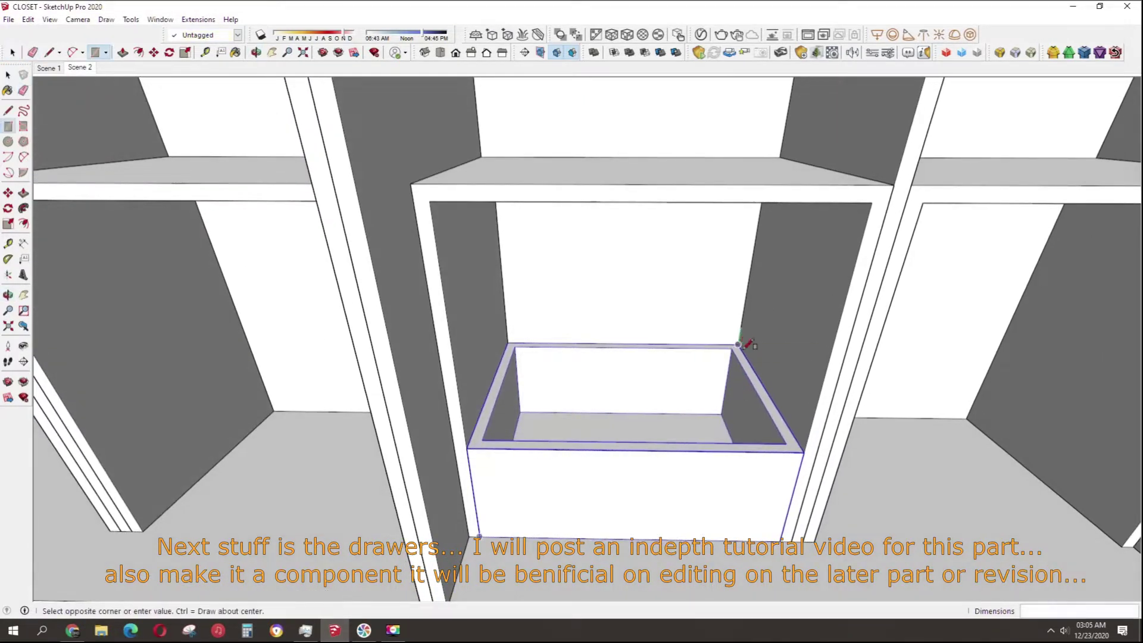
left_click(811, 424)
key("p")
left_click(795, 439)
type(".018")
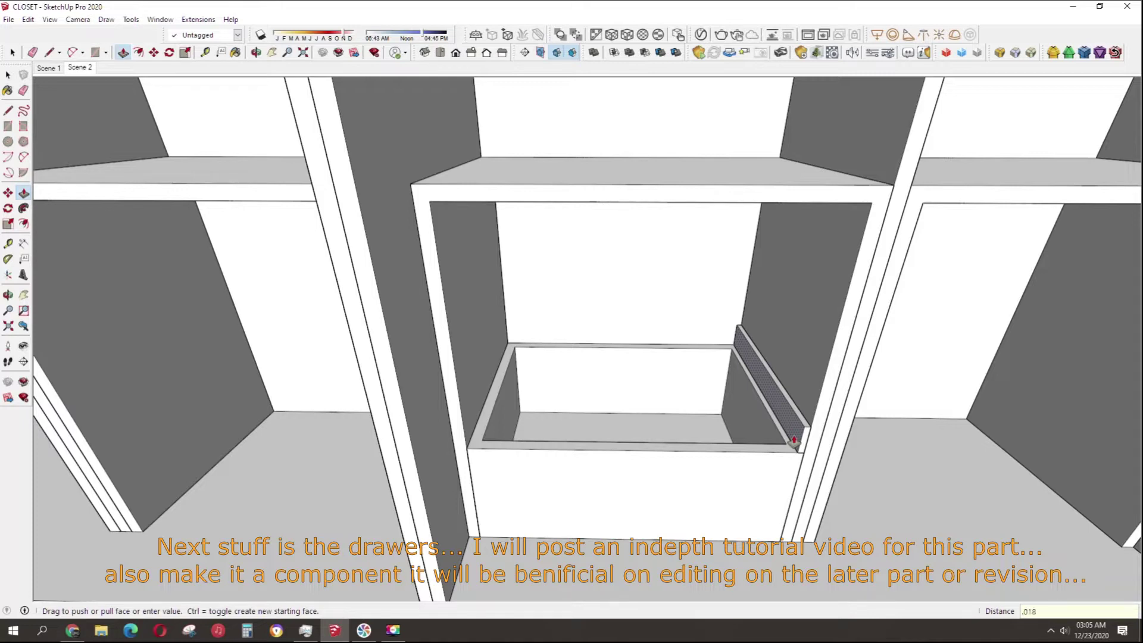
key("Return")
scroll(793, 442, "up", 2)
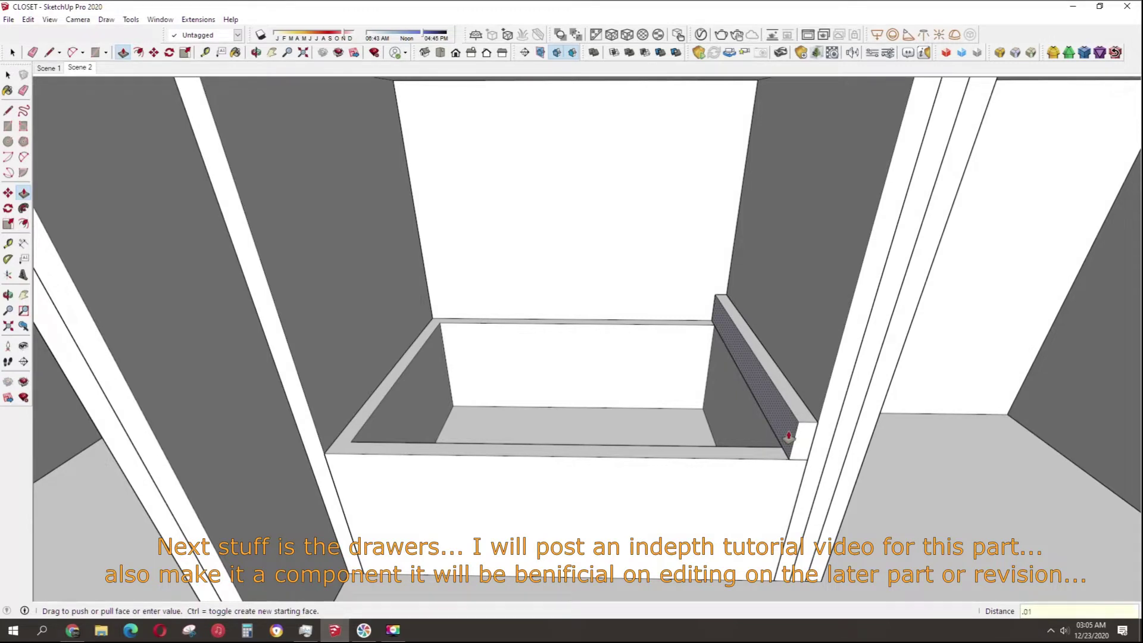
key("space")
scroll(787, 439, "down", 2)
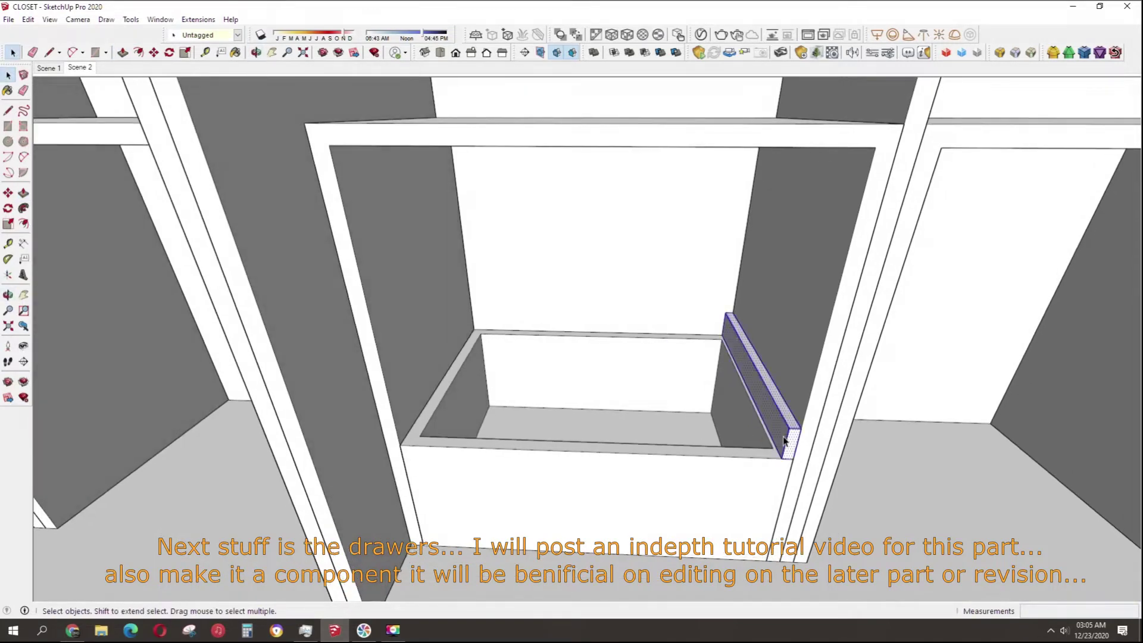
key("m")
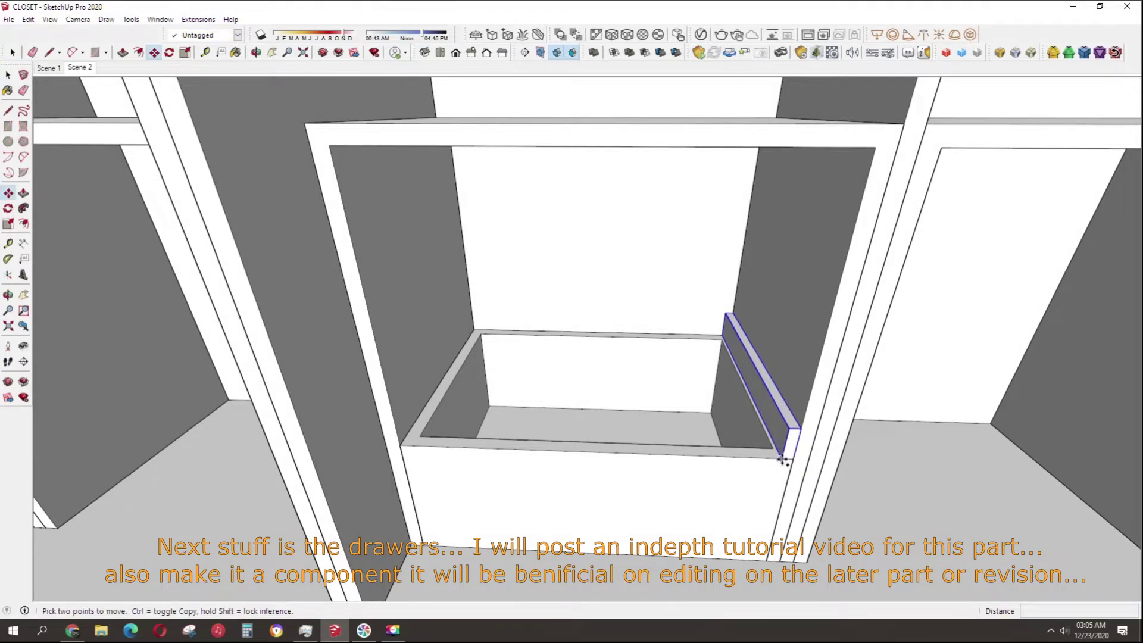
left_click(782, 460, "ctrl")
left_click(410, 446)
key("space")
Scale the drawer box narrower to about 0.94 of its width.
left_click(536, 499)
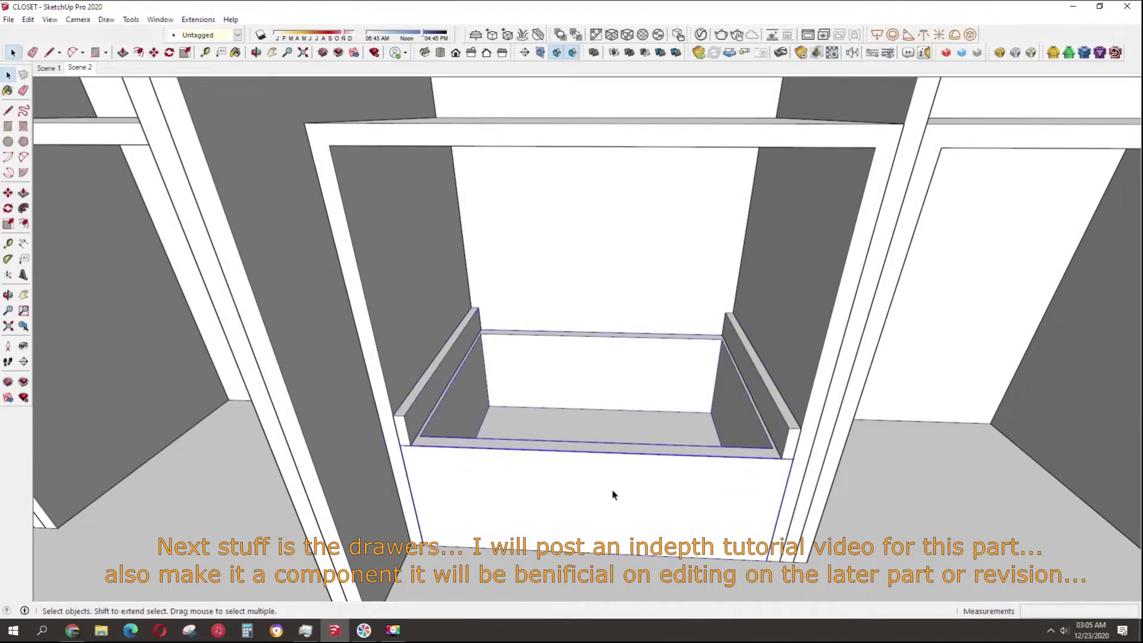
key("s")
left_click_drag(751, 428, 776, 401)
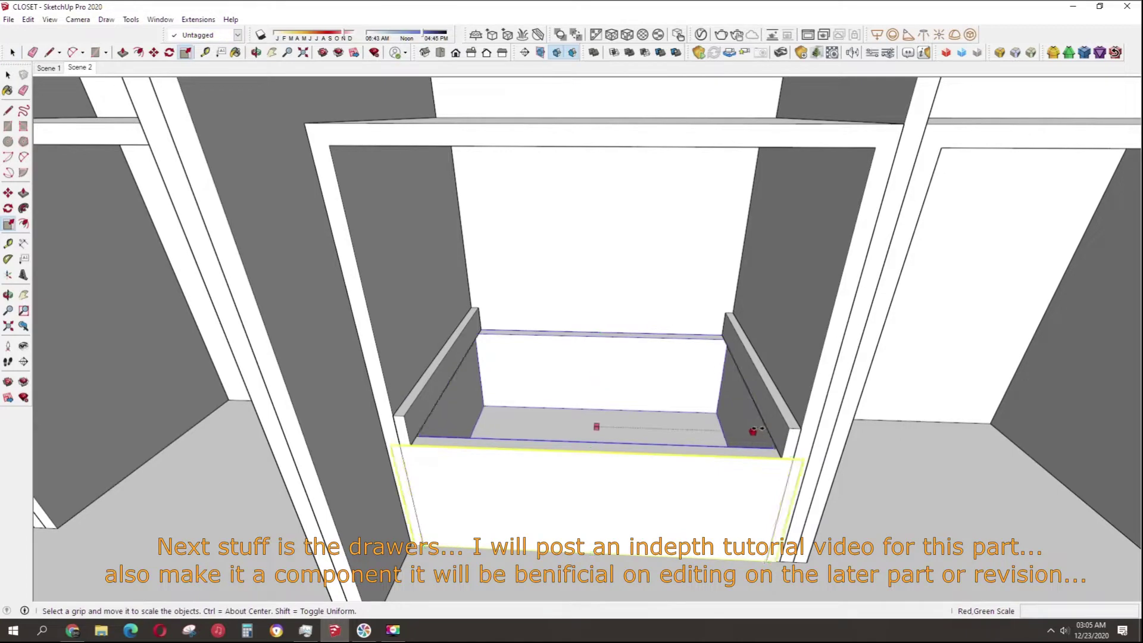
left_click(775, 401)
key("space")
Start moving the drawer's side pieces downward.
middle_click_drag(776, 401, 438, 400)
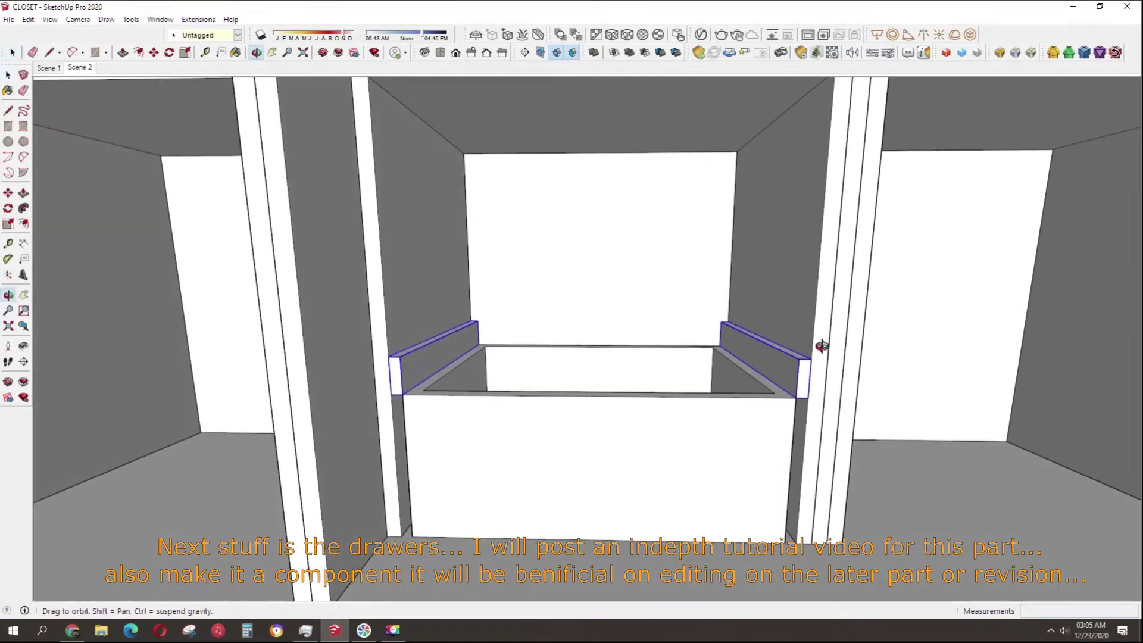
middle_click_drag(789, 408, 811, 358)
key("m")
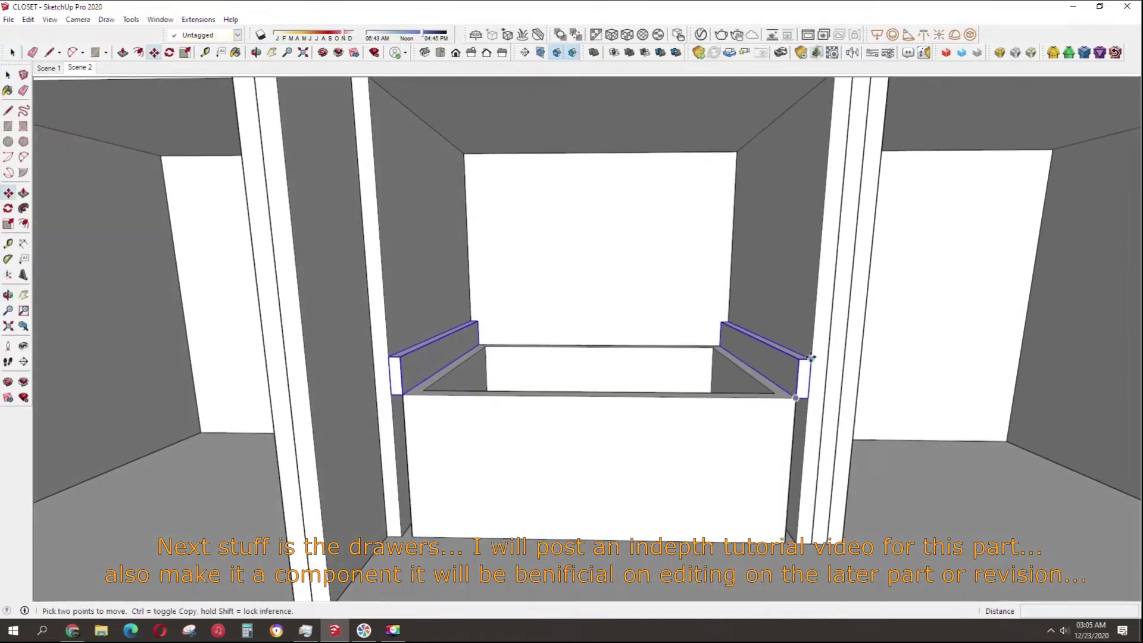
left_click(811, 358)
Push the drawer's front face inward after abandoning a resize of its sides.
mouse_move(803, 444)
middle_mouse_down()
mouse_move(778, 518)
mouse_move(554, 512)
middle_mouse_up()
key("s")
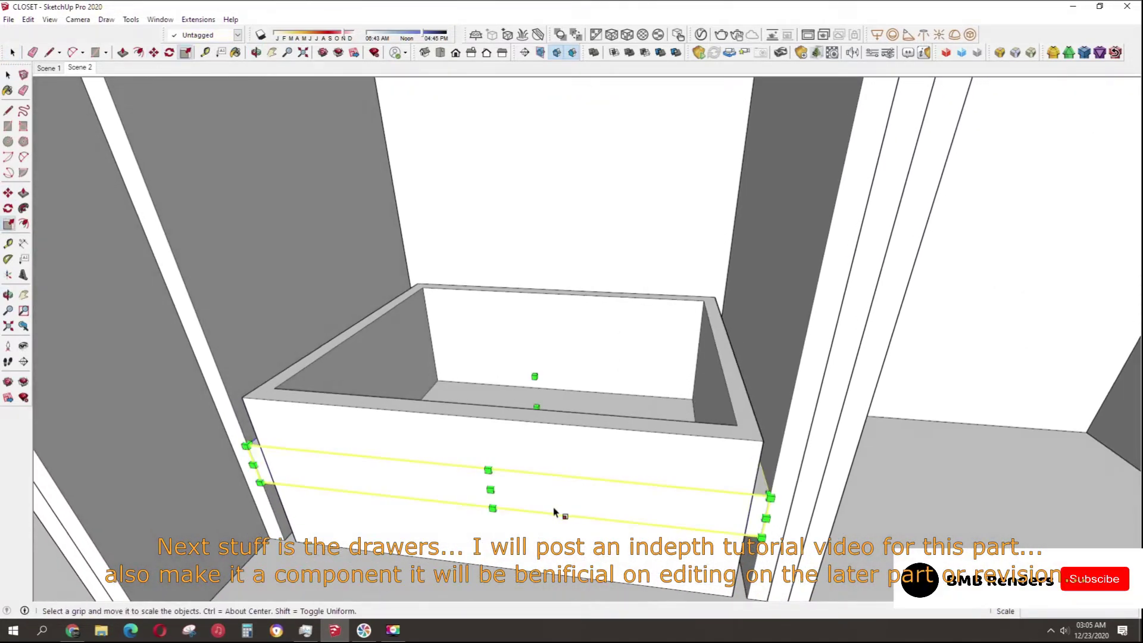
left_click(491, 489)
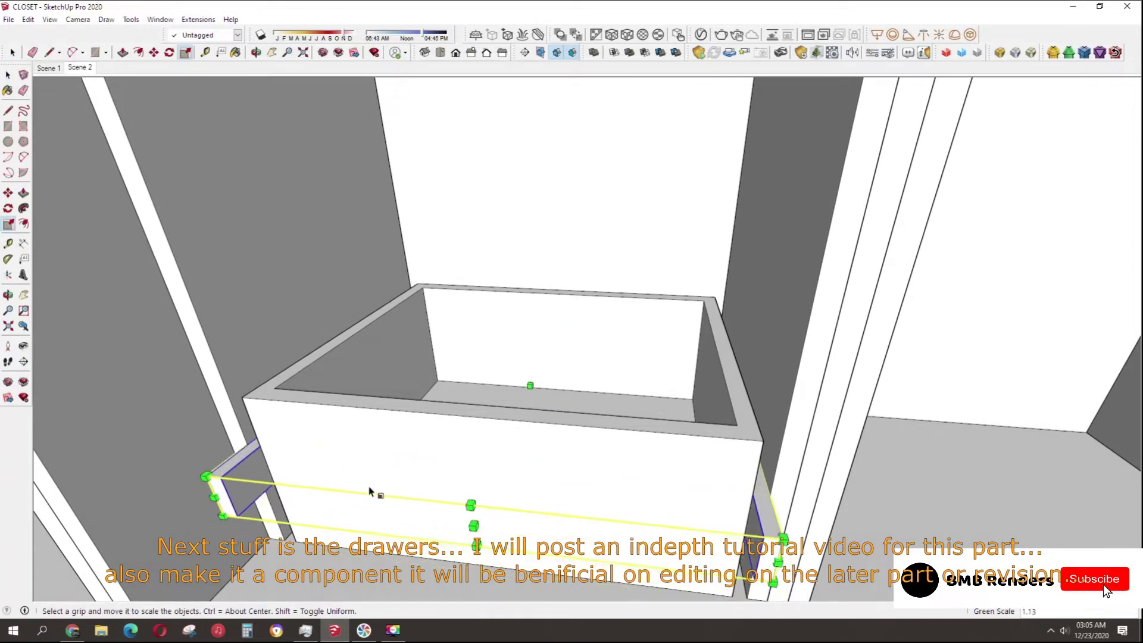
key("Escape")
key("space")
right_click(755, 522)
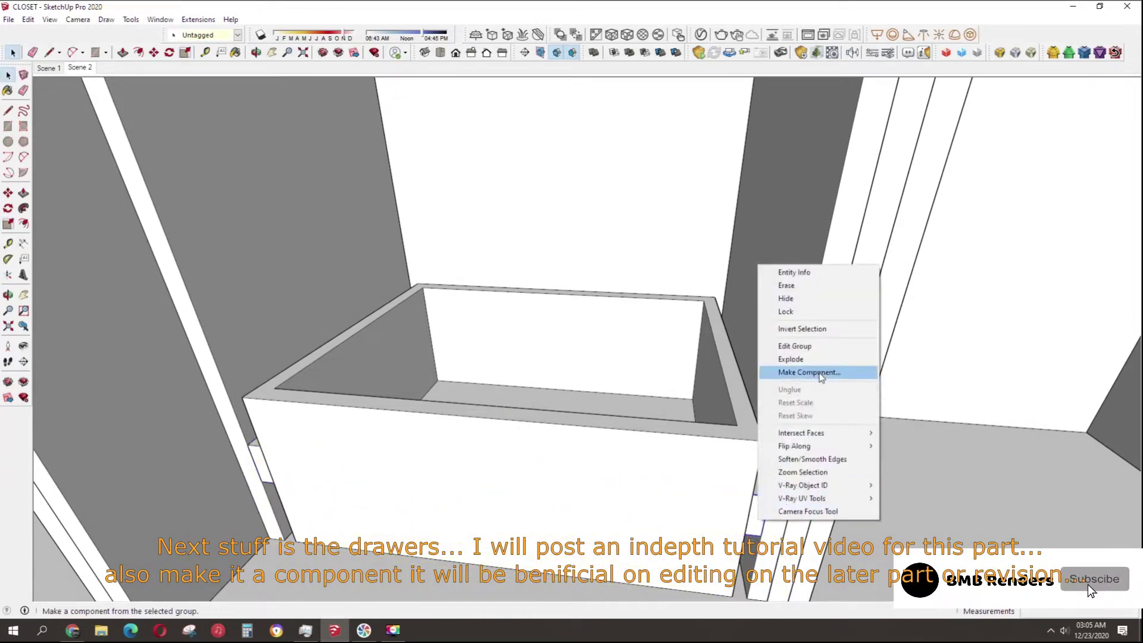
key("Escape")
key("p")
left_click(745, 463)
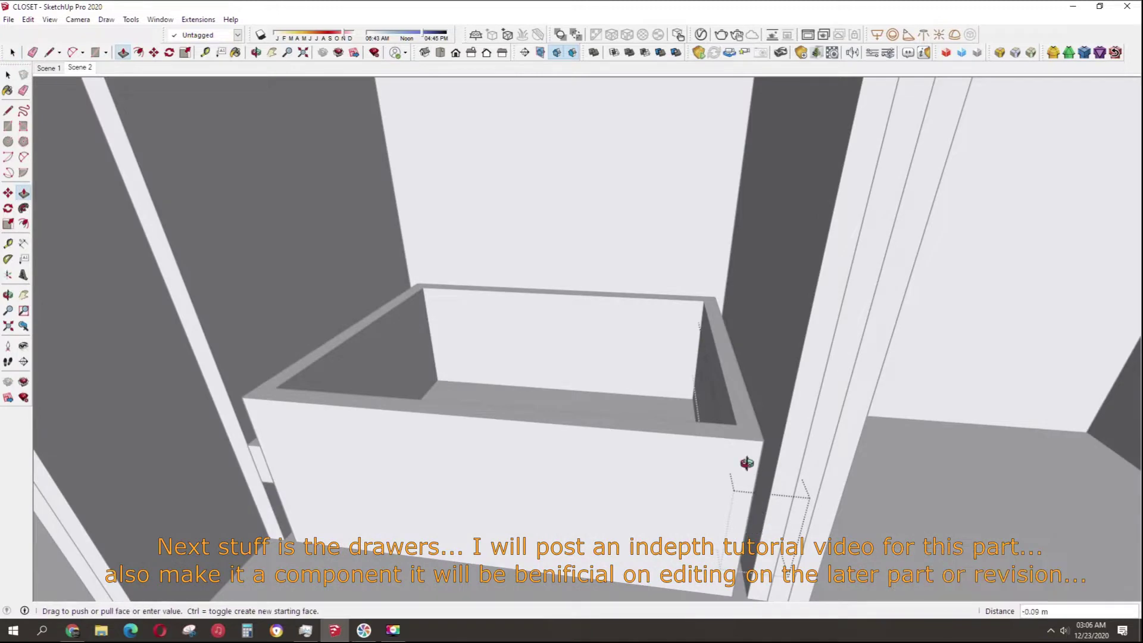
scroll(732, 455, "up", 2)
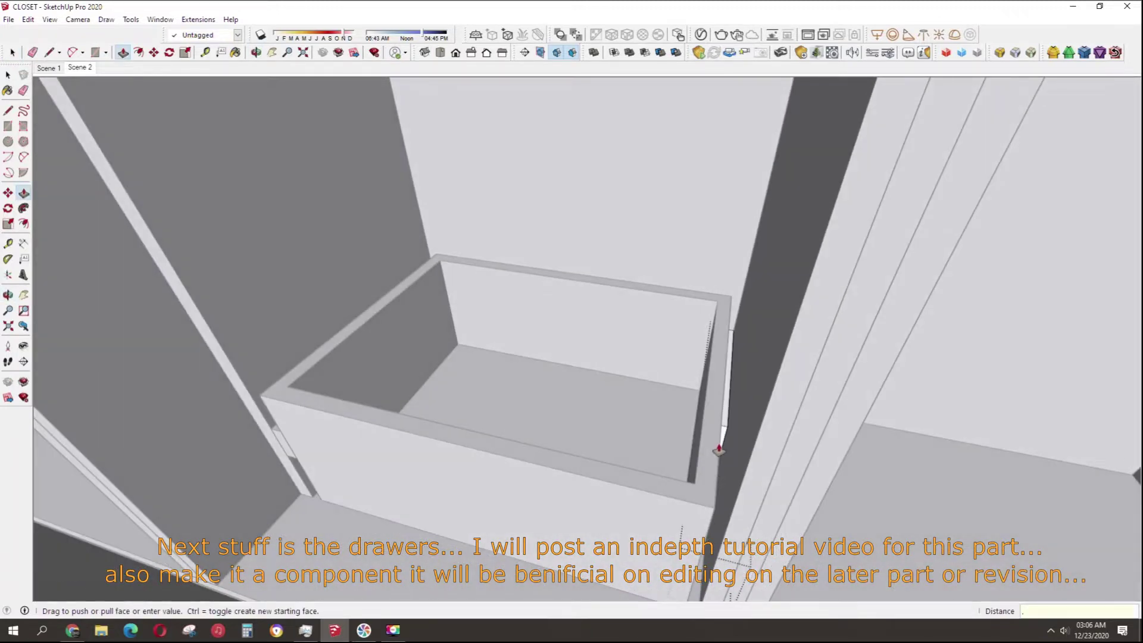
left_click(699, 451)
scroll(340, 469, "down", 3)
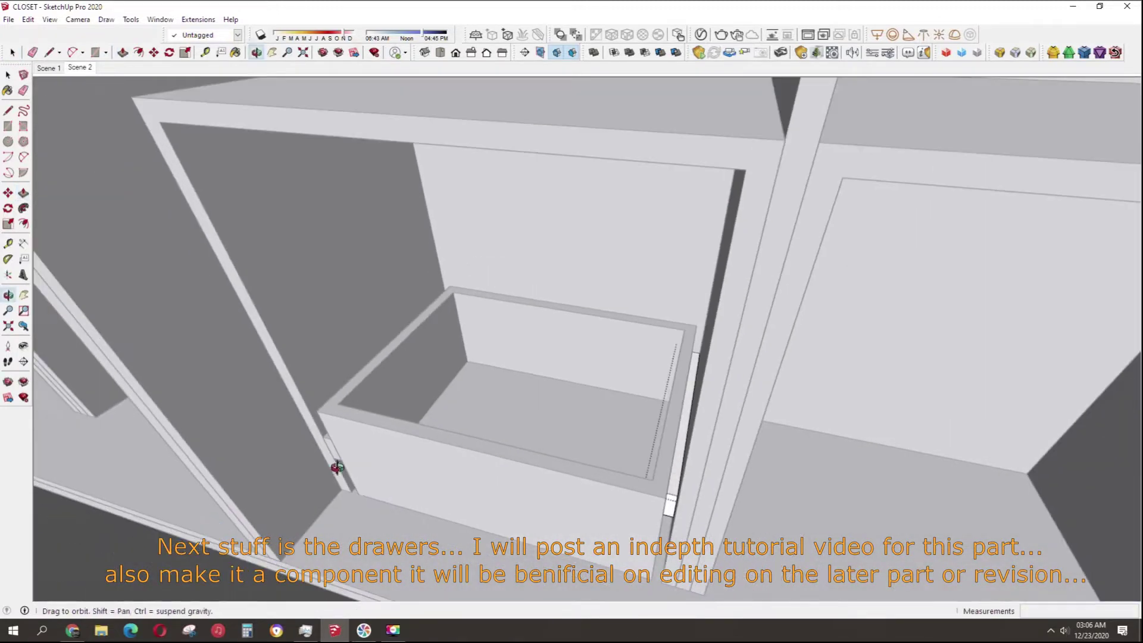
key("space")
Push a second drawer face inward to finish the drawer box.
key("p")
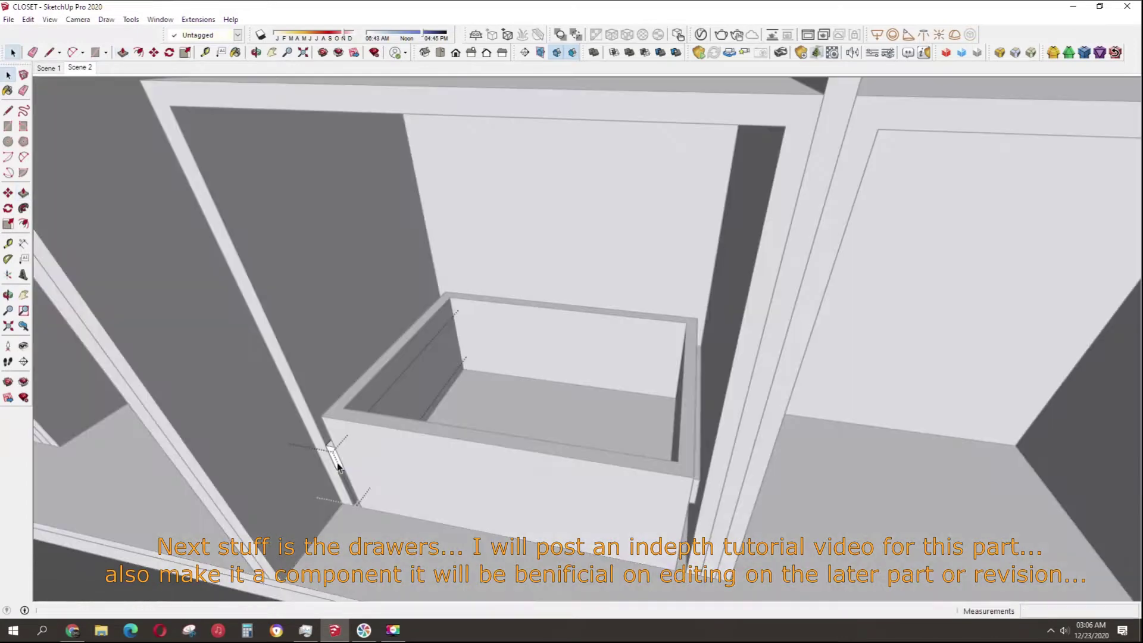
left_click(336, 468)
left_click(700, 485)
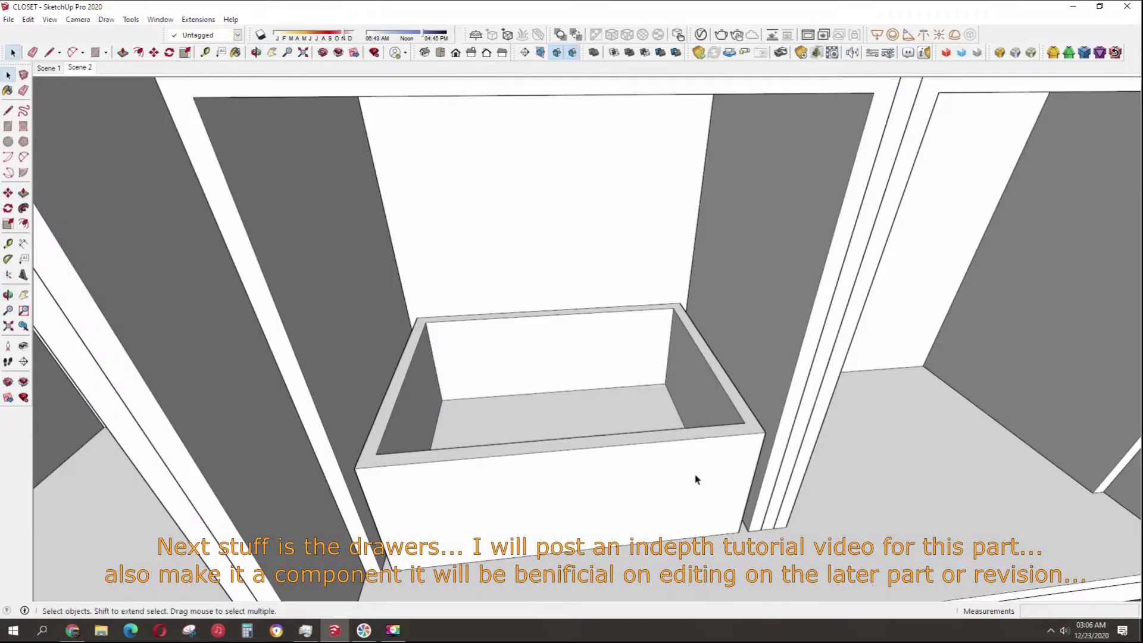
mouse_move(694, 477)
middle_mouse_down()
mouse_move(574, 477)
mouse_move(542, 451)
mouse_move(435, 519)
mouse_move(503, 462)
middle_mouse_up()
Turn the whole drawer box into a component.
triple_click(465, 522)
right_click(499, 186)
left_click(574, 301)
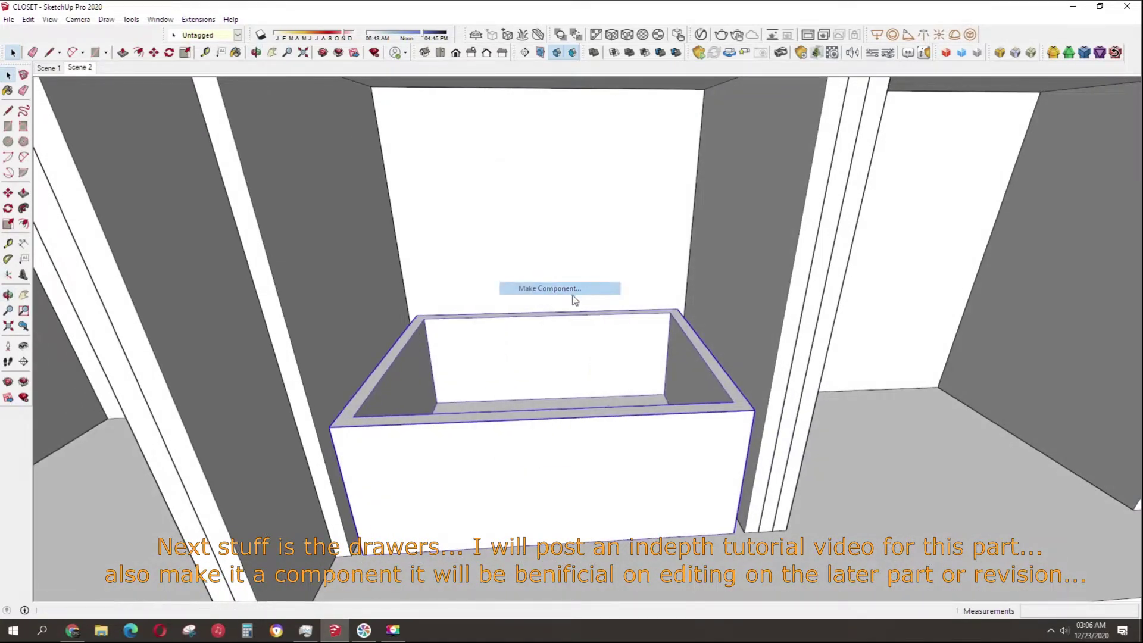
left_click(597, 438)
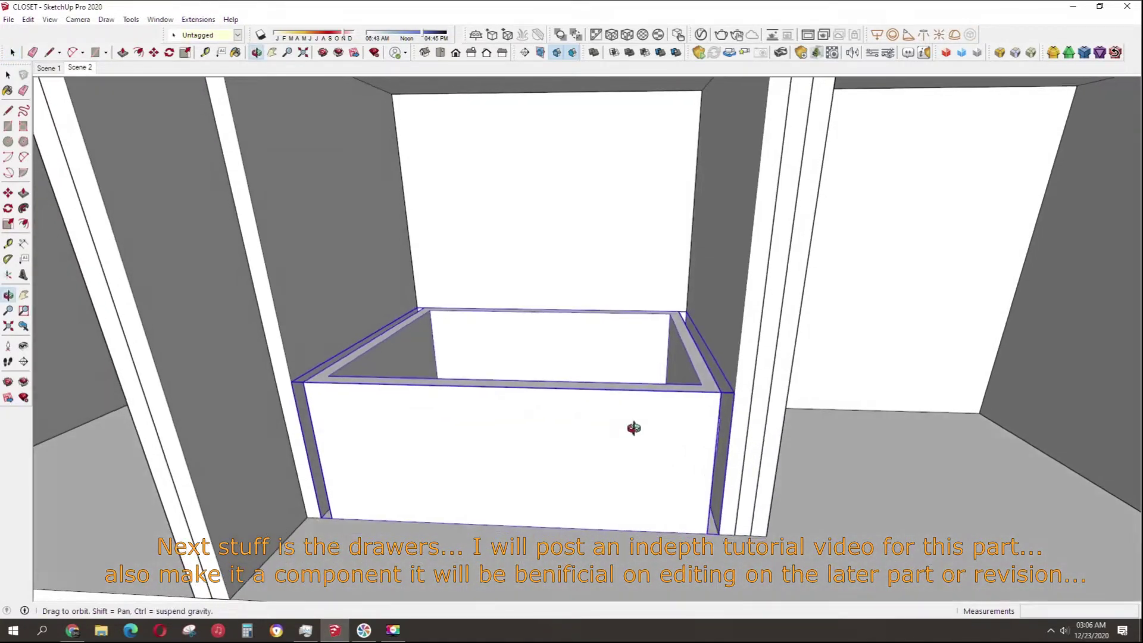
Copy the drawer upward with Ctrl and repeat it for a three-drawer stack.
key("m")
left_click(709, 533)
key("ctrl")
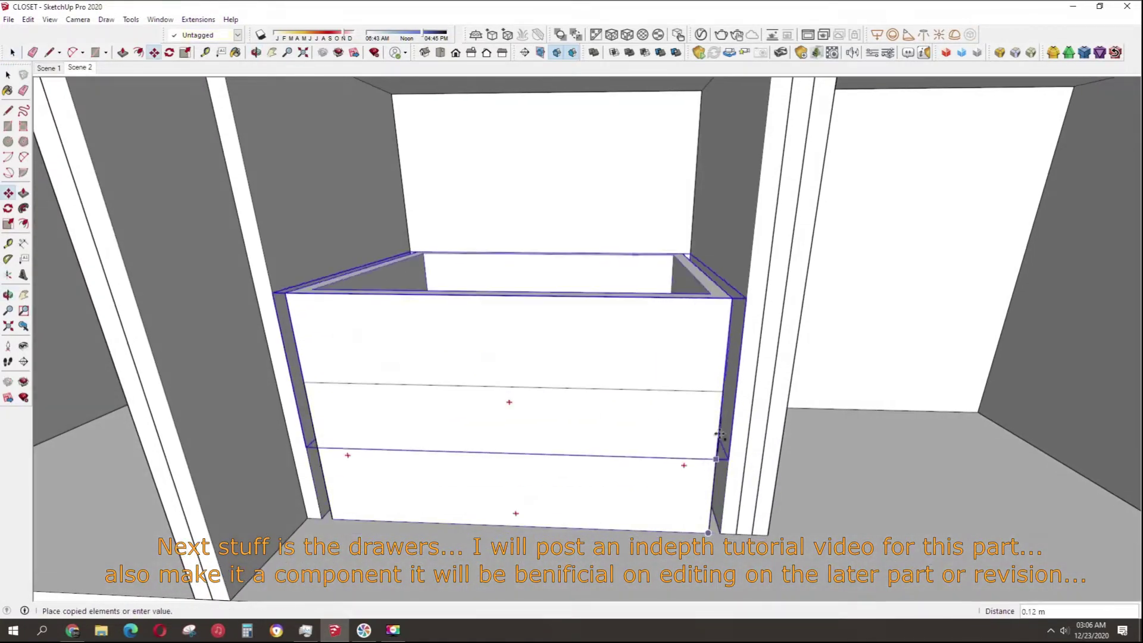
key("Return")
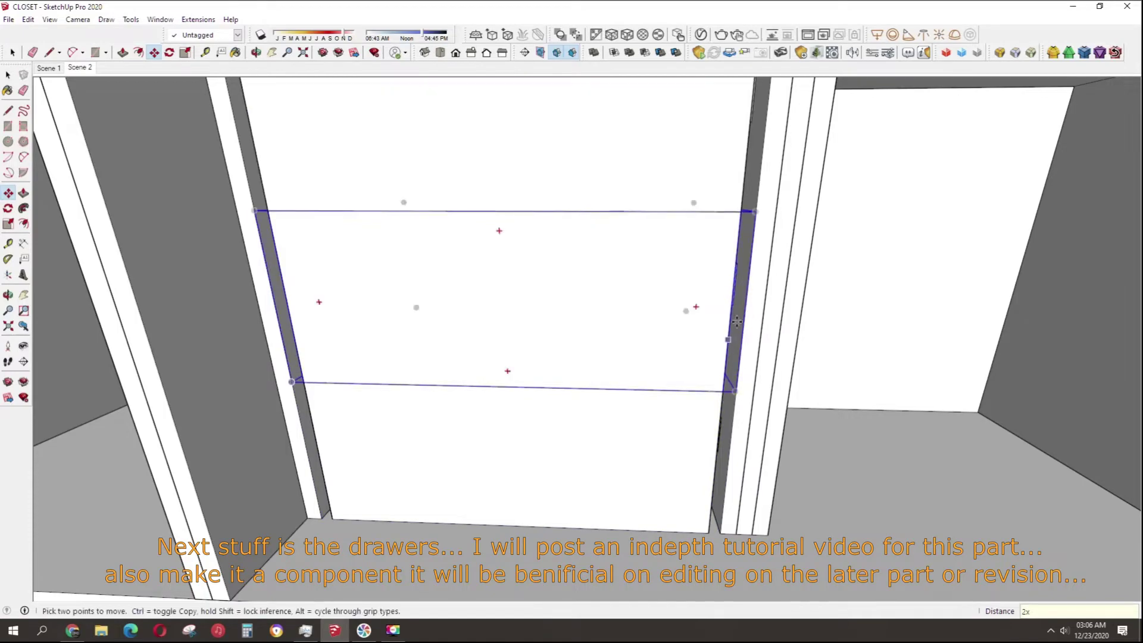
mouse_move(723, 396)
middle_mouse_down()
mouse_move(628, 408)
mouse_move(528, 334)
middle_mouse_up()
Scale the drawers shorter from their top grip.
key("s")
left_click_drag(490, 221, 497, 238)
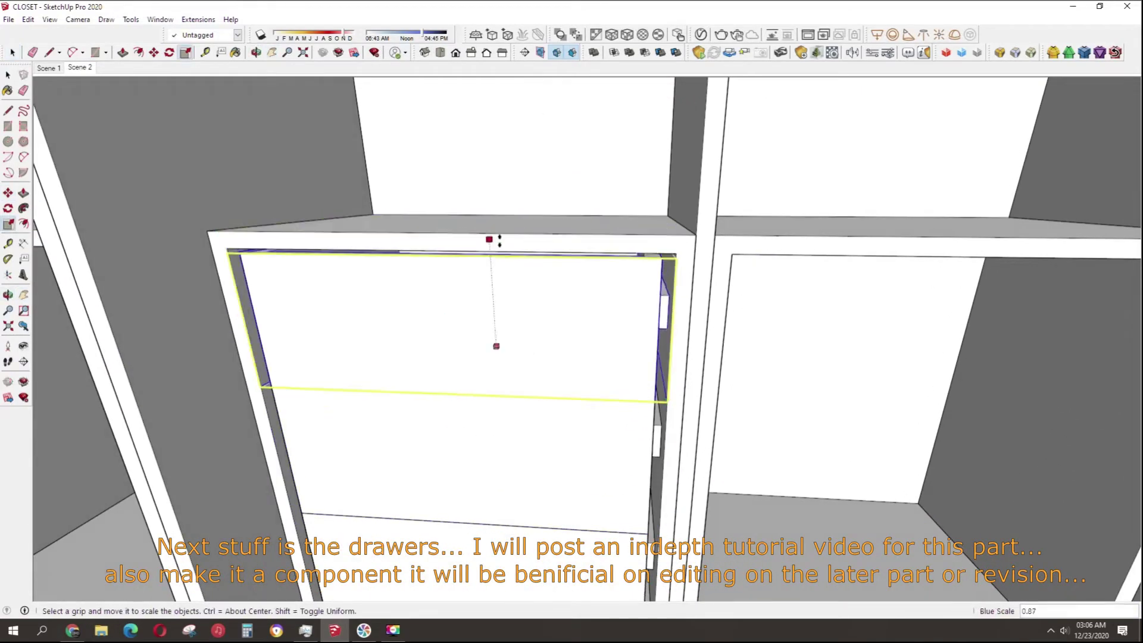
mouse_move(510, 284)
middle_mouse_down()
mouse_move(633, 538)
mouse_move(439, 411)
mouse_move(800, 505)
mouse_move(586, 357)
middle_mouse_up()
key("space")
Copy the three-drawer stack into the right-hand compartment.
left_click(587, 357)
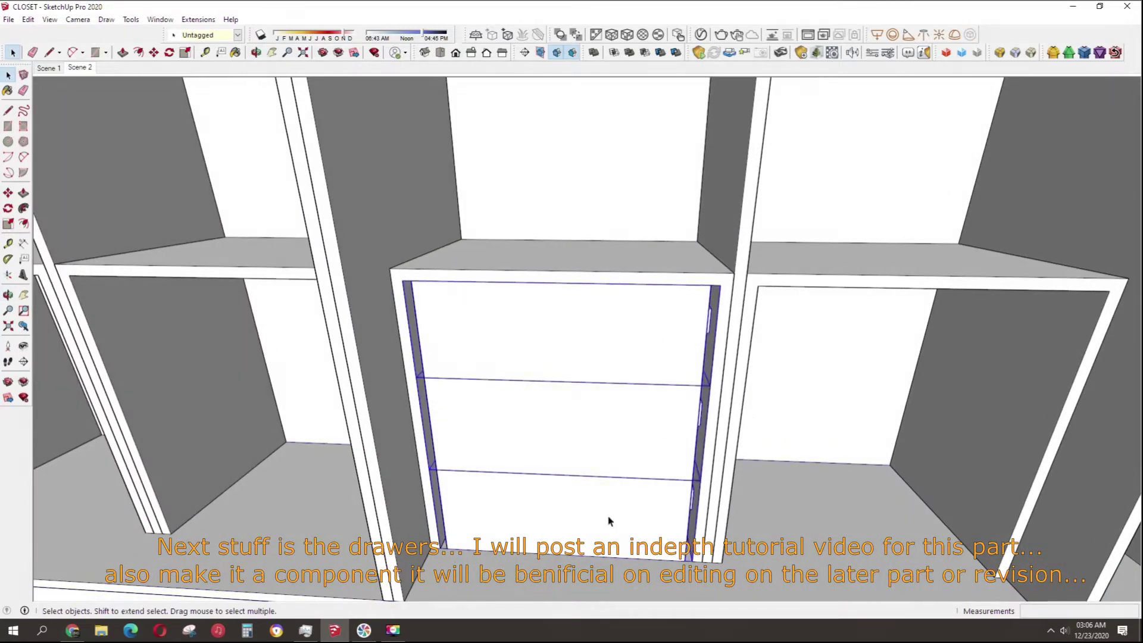
key("m")
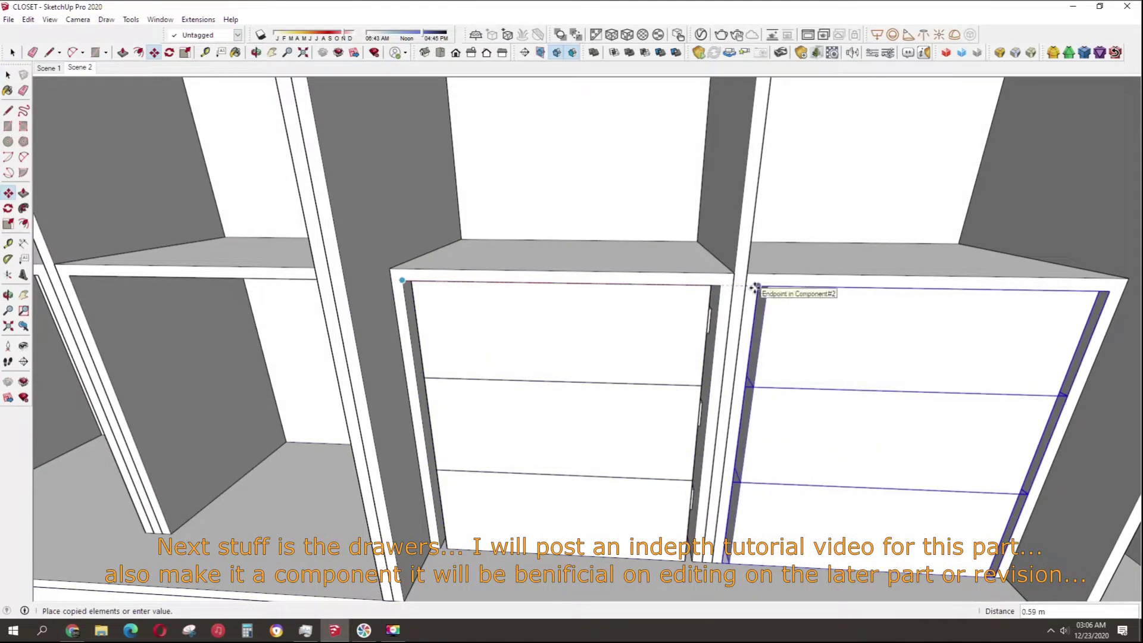
left_click(752, 287)
scroll(986, 337, "down", 2)
left_click(1076, 299)
key("ctrl")
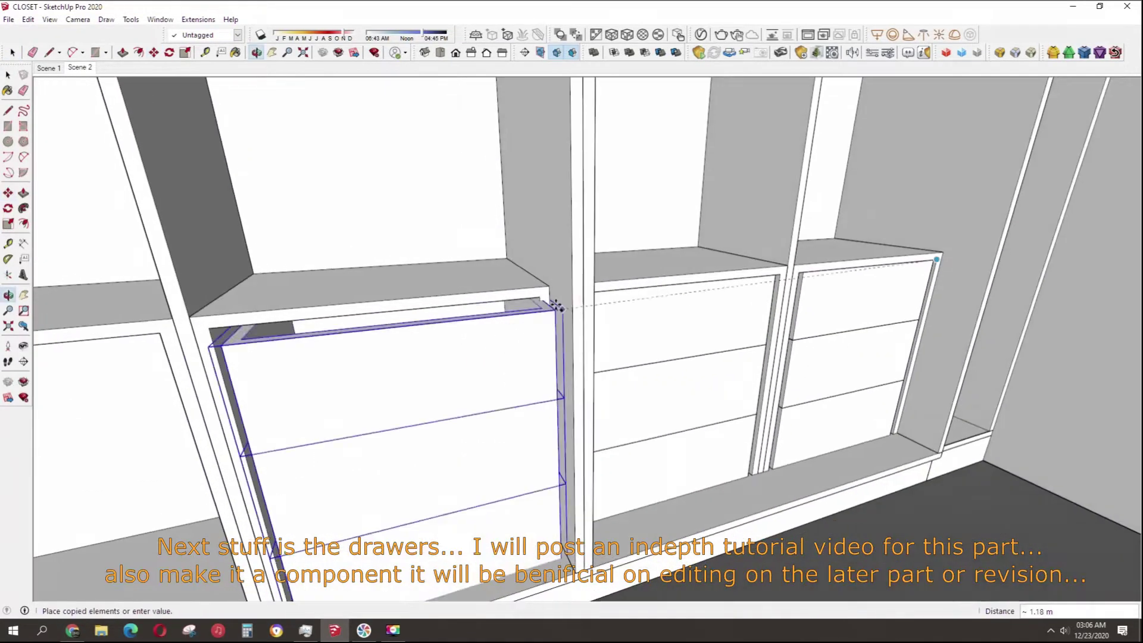
Copy the drawer stack into the left compartment, then select everything.
middle_click_drag(416, 357, 540, 298)
left_click(541, 297)
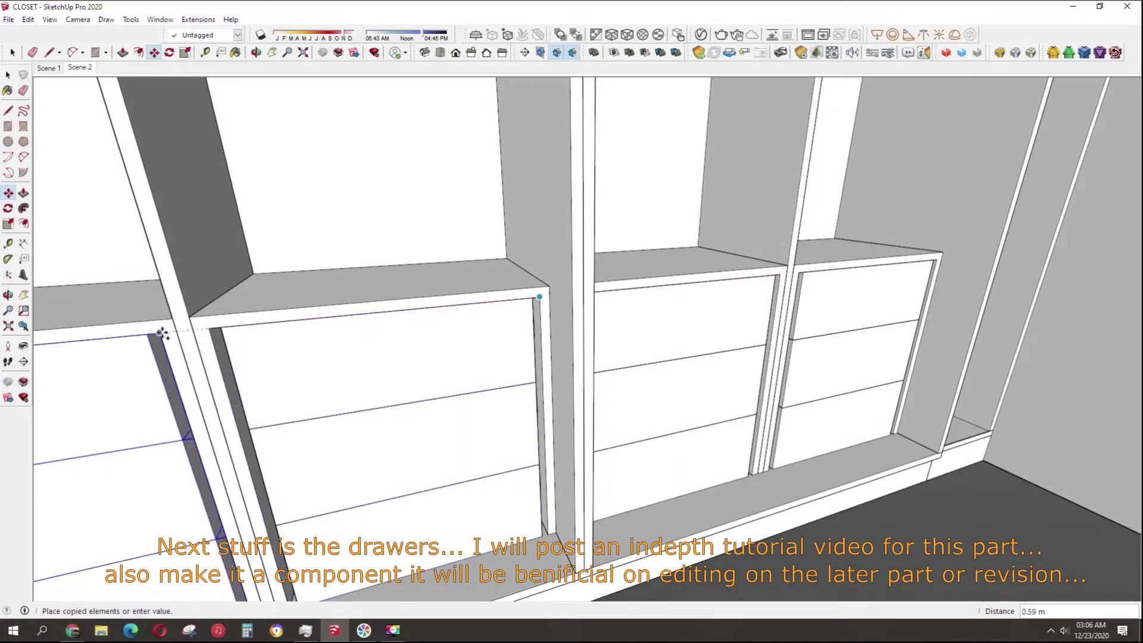
left_click(161, 334)
mouse_move(162, 335)
middle_mouse_down()
mouse_move(472, 268)
mouse_move(383, 234)
mouse_move(501, 306)
middle_mouse_up()
key("space")
scroll(500, 307, "down", 5)
scroll(811, 354, "up", 3)
scroll(766, 265, "up", 3)
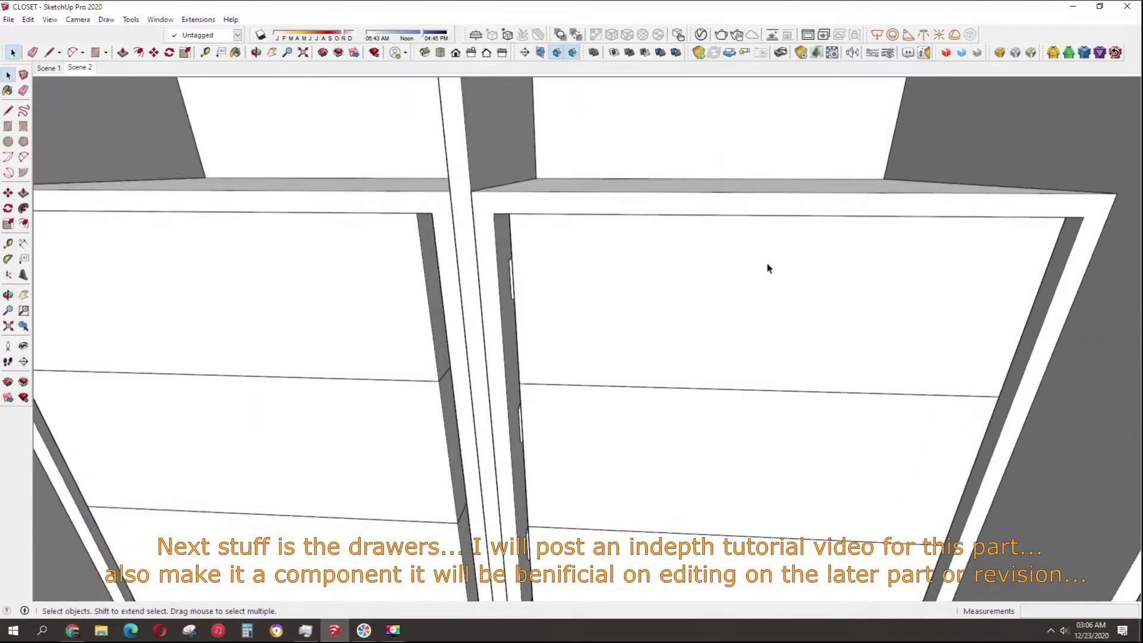
scroll(772, 411, "up", 3)
key("ctrl+a")
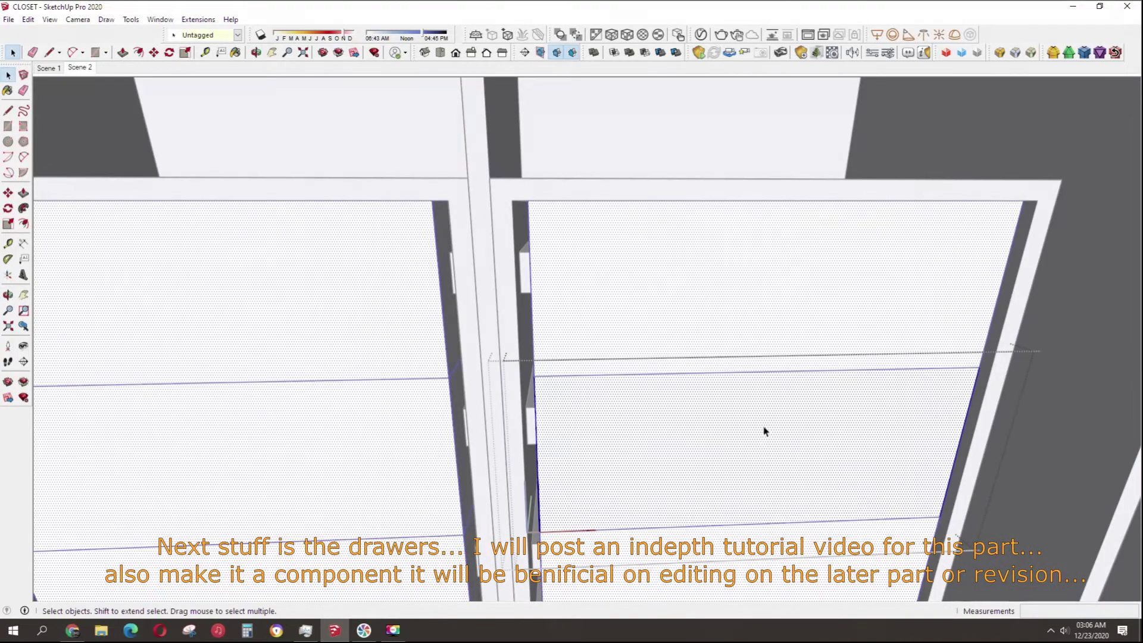
Scale the stacked drawers down from the top grip to leave gaps between fronts.
scroll(765, 387, "down", 3)
scroll(752, 396, "down", 2)
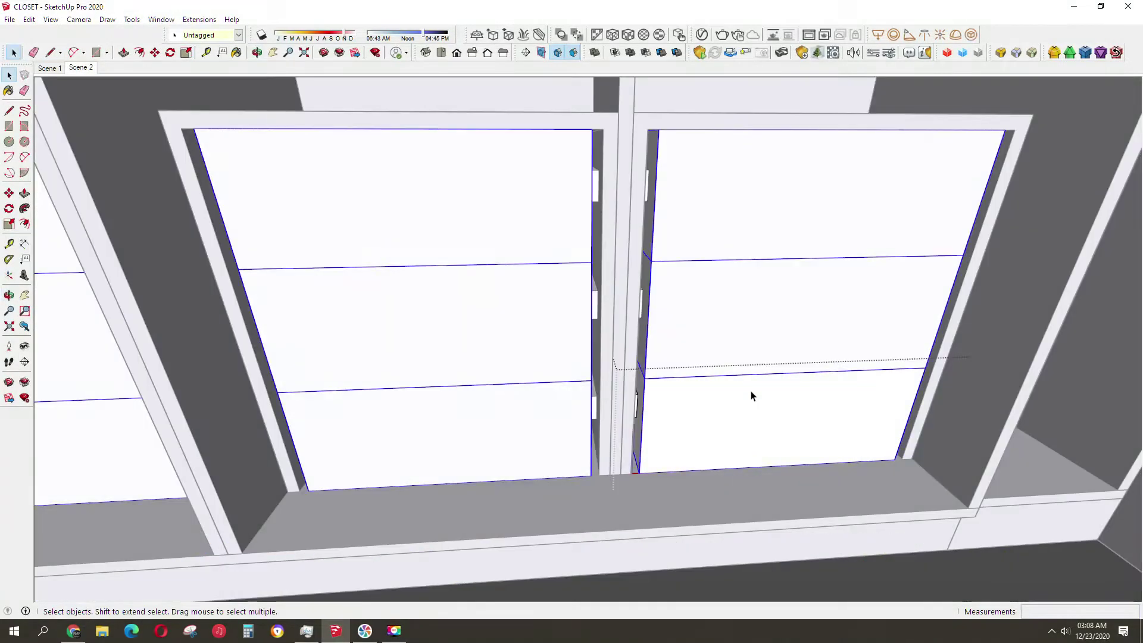
scroll(751, 396, "up", 2)
scroll(727, 390, "up", 1)
key("s")
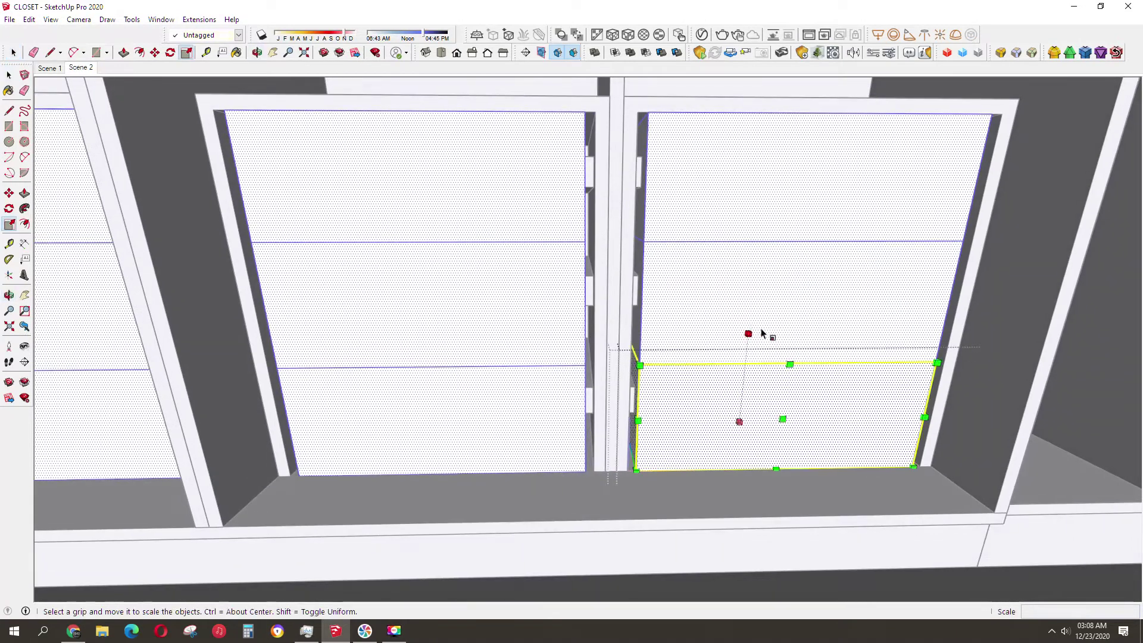
left_click_drag(749, 331, 747, 350)
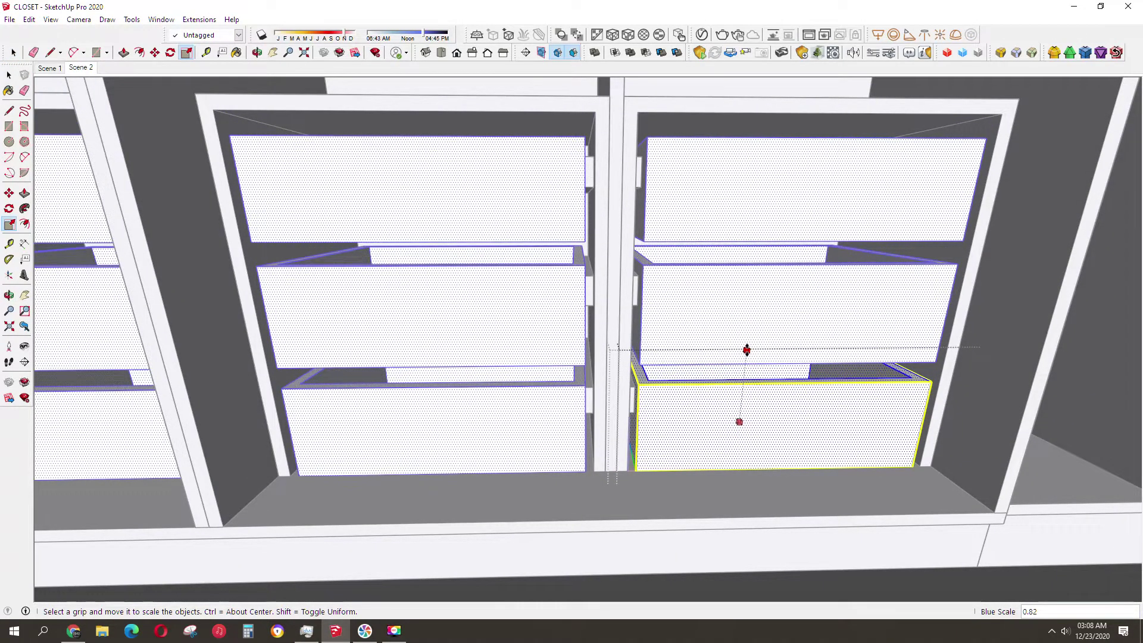
mouse_move(747, 350)
middle_mouse_down()
mouse_move(857, 306)
mouse_move(875, 337)
middle_mouse_up()
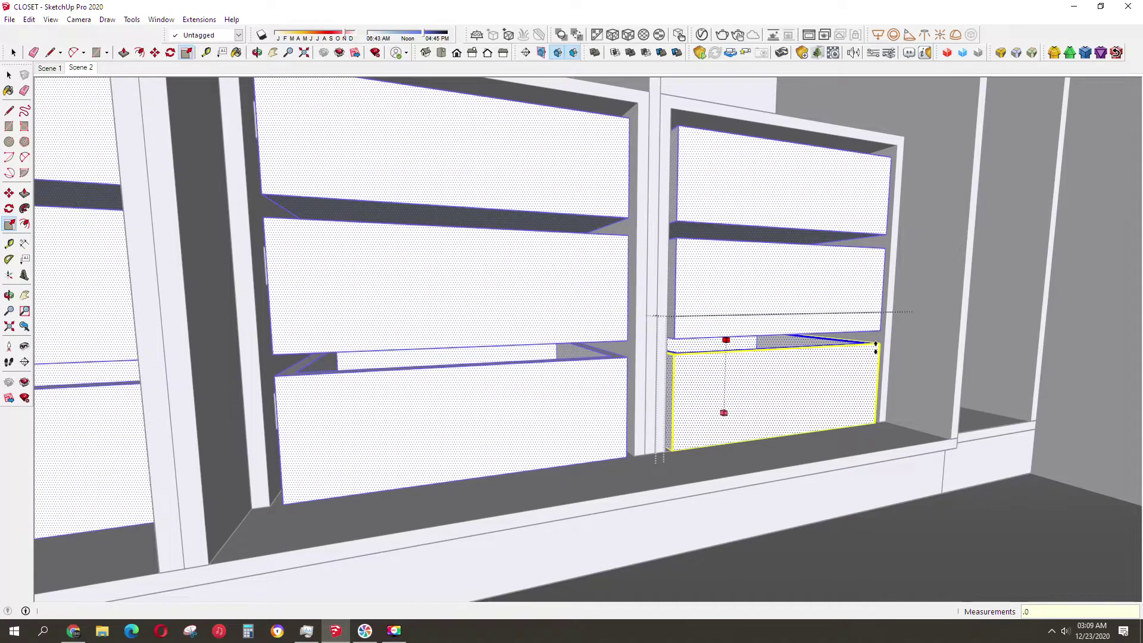
key("Escape")
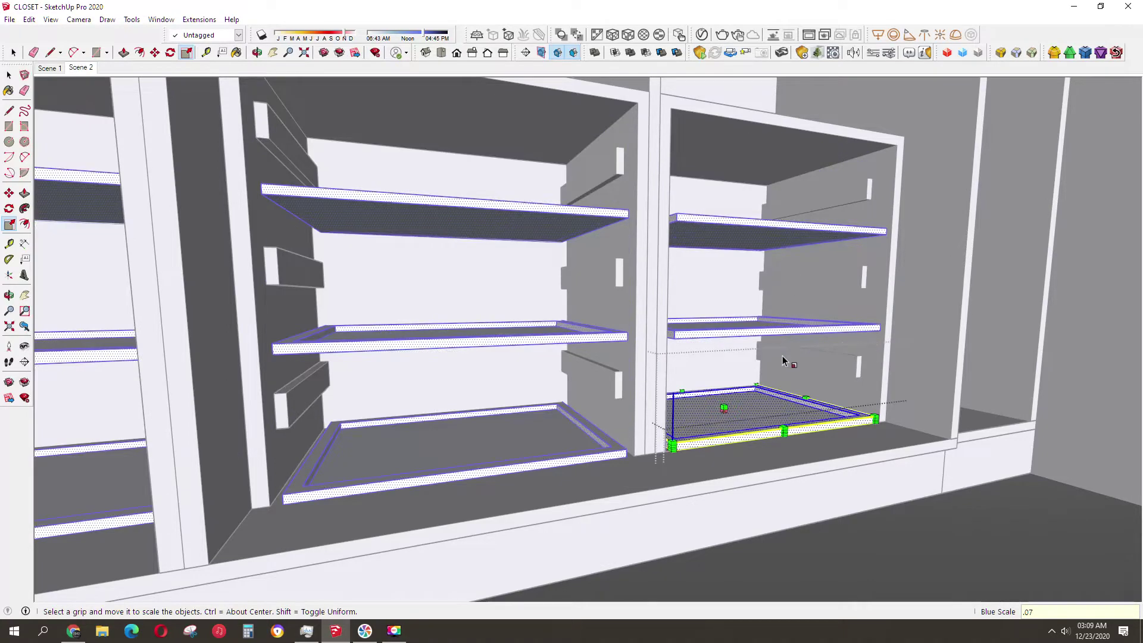
left_click_drag(725, 331, 726, 343)
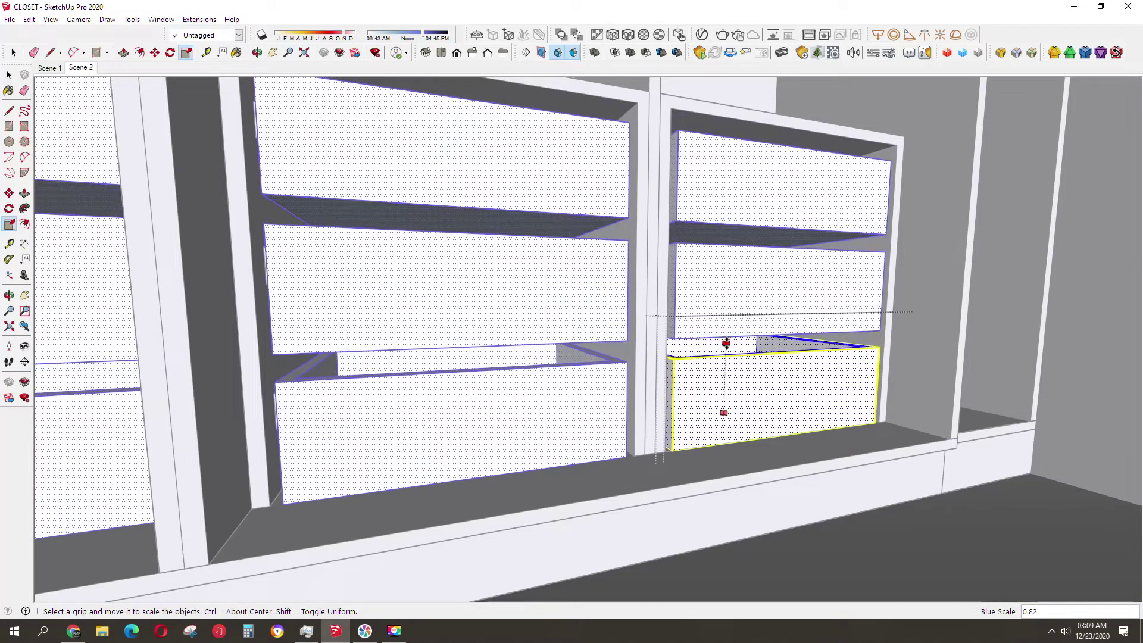
type("90")
key("Return")
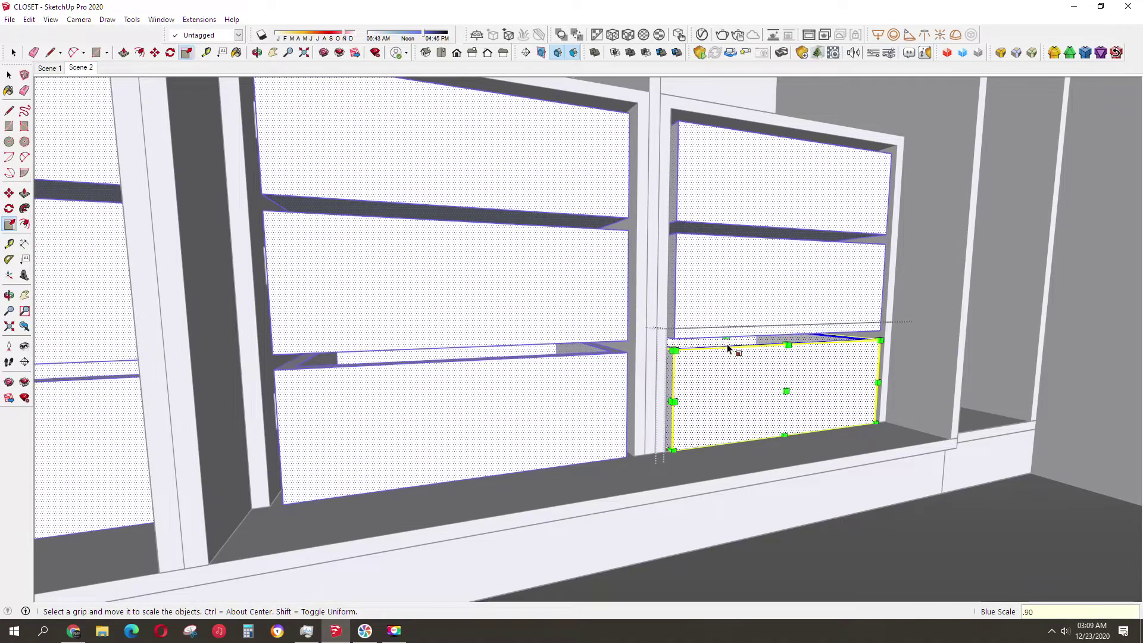
key("space")
mouse_move(735, 350)
middle_mouse_down()
mouse_move(667, 442)
mouse_move(557, 485)
mouse_move(668, 501)
mouse_move(659, 462)
middle_mouse_up()
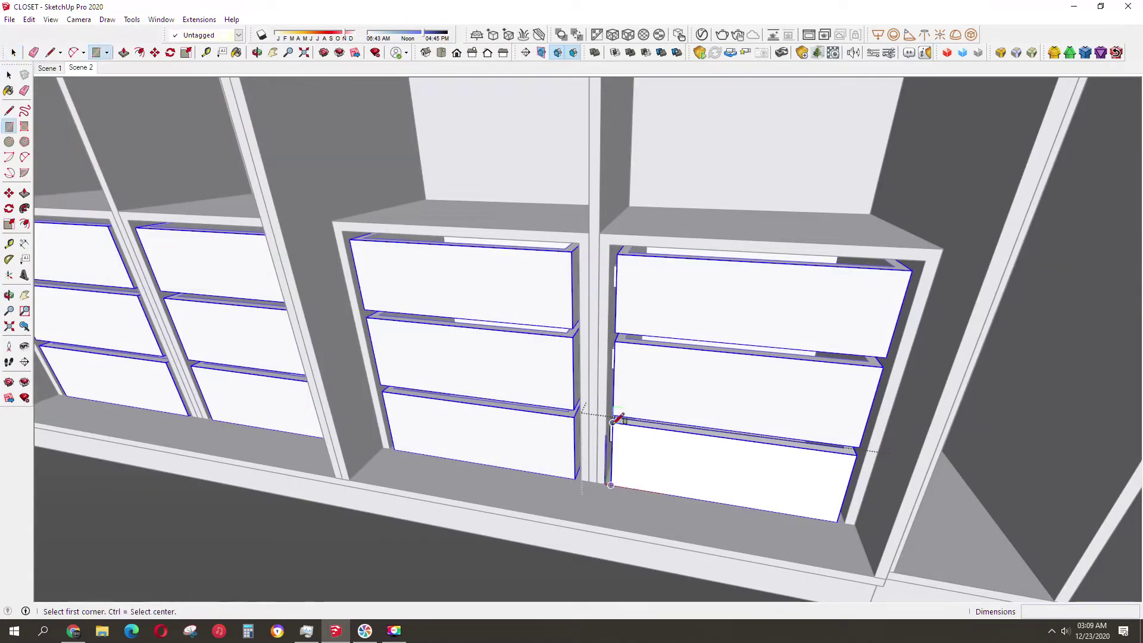
Pull the selected drawer fronts outward by 0.02 m.
left_click_drag(613, 430, 825, 529)
key("p")
middle_click_drag(824, 529, 752, 516)
left_click_drag(752, 516, 734, 513)
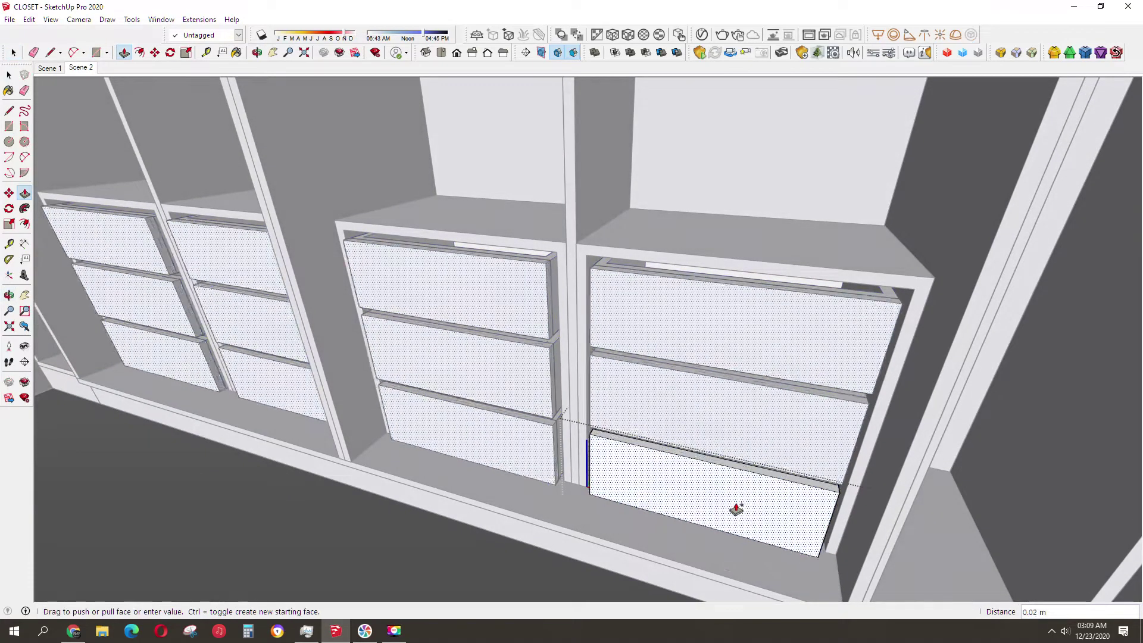
key("Return")
middle_click_drag(734, 513, 720, 367)
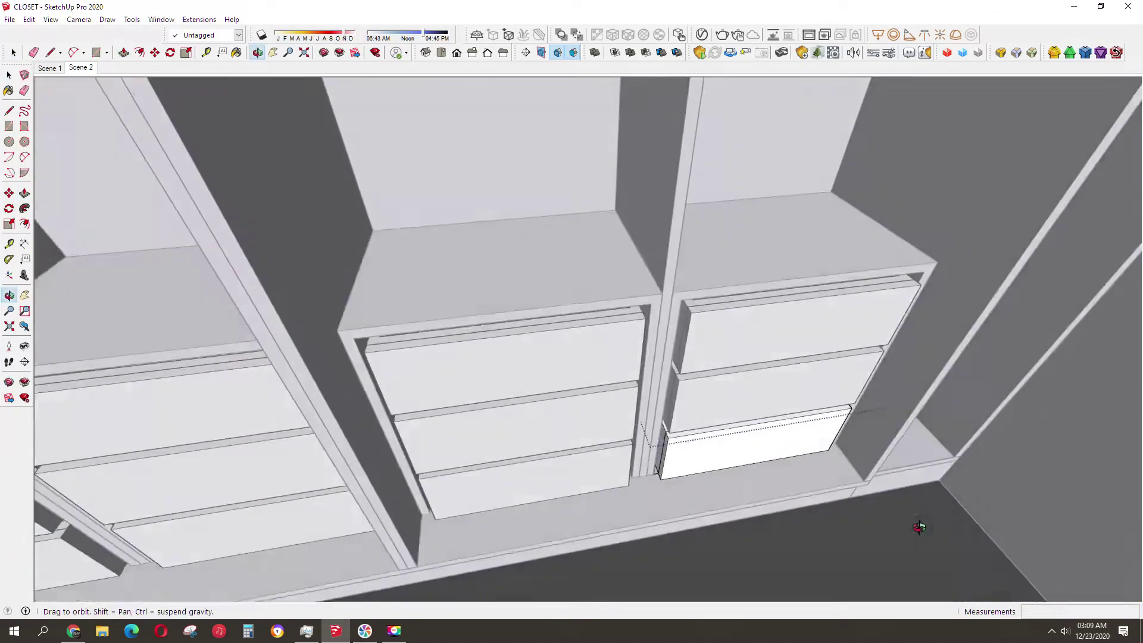
Push the lower-right drawer face and the neighbouring post face into alignment.
left_click(677, 437)
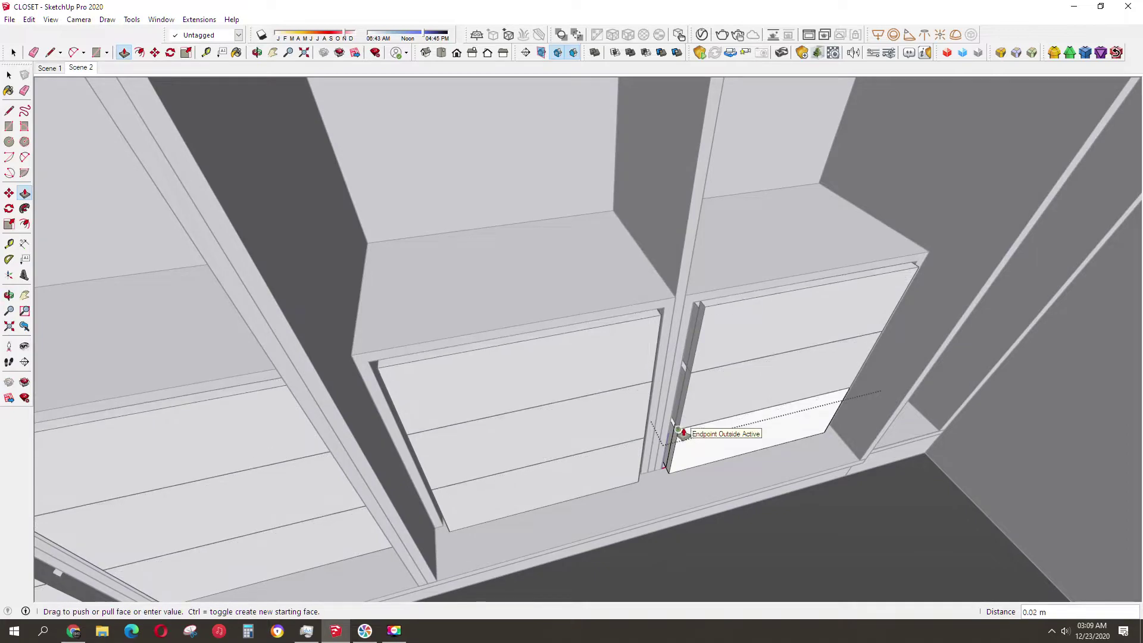
scroll(682, 438, "up", 3)
scroll(661, 432, "up", 2)
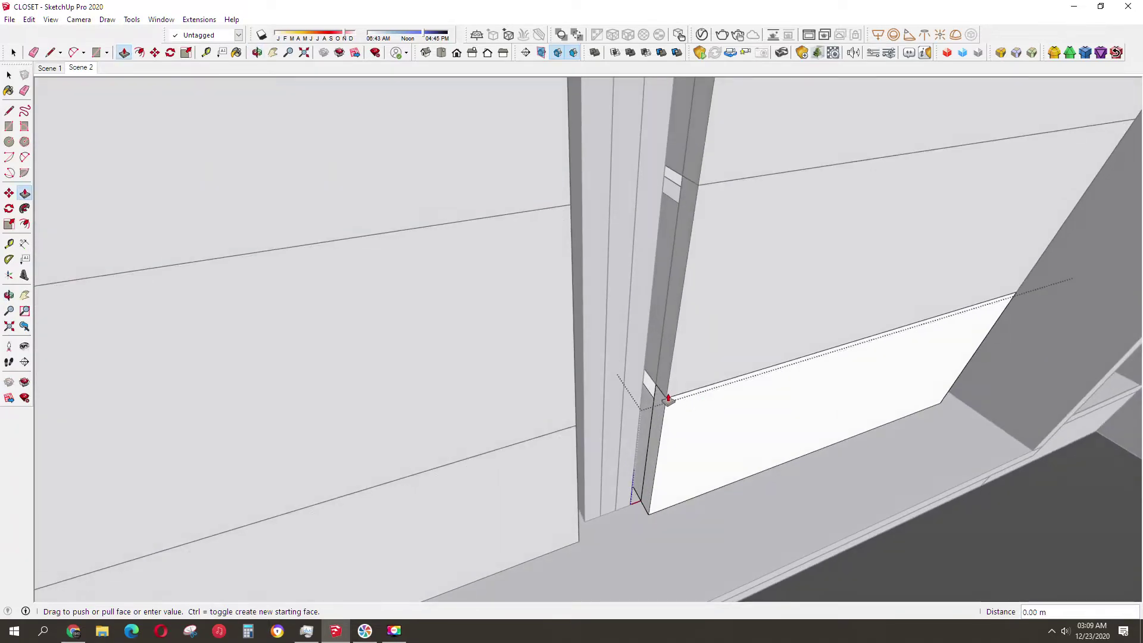
key("Escape")
left_click(665, 421)
left_click(623, 396)
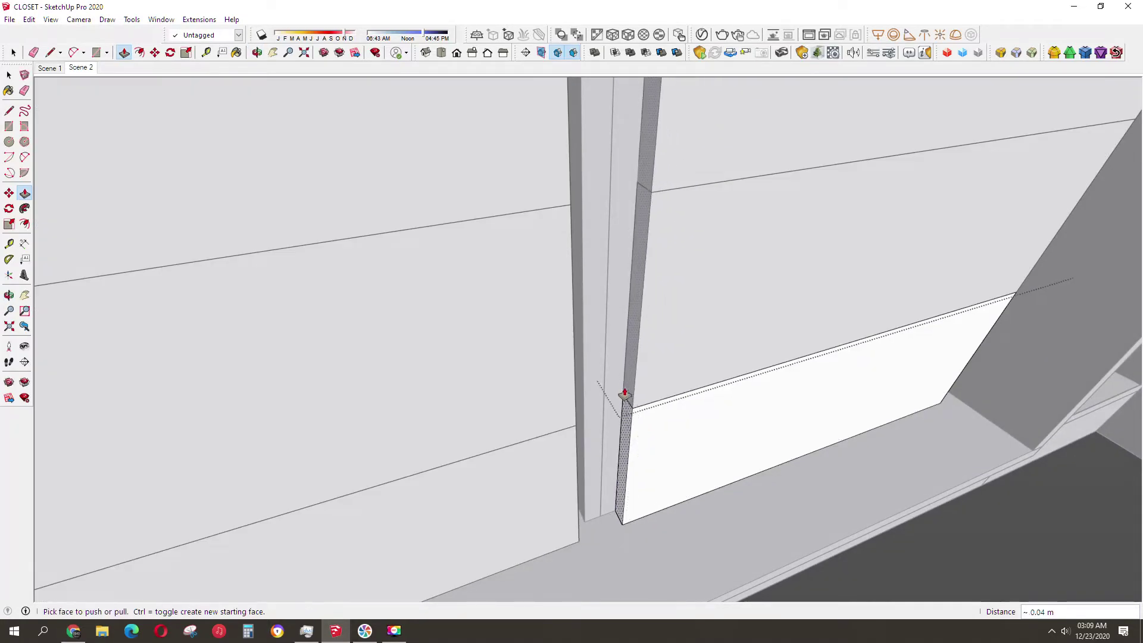
Orbit around and select the right-hand drawer fronts to check them.
mouse_move(623, 396)
middle_mouse_down()
mouse_move(554, 312)
mouse_move(821, 391)
mouse_move(806, 385)
mouse_move(870, 439)
mouse_move(952, 462)
middle_mouse_up()
left_click(992, 375)
middle_click_drag(992, 375, 595, 365)
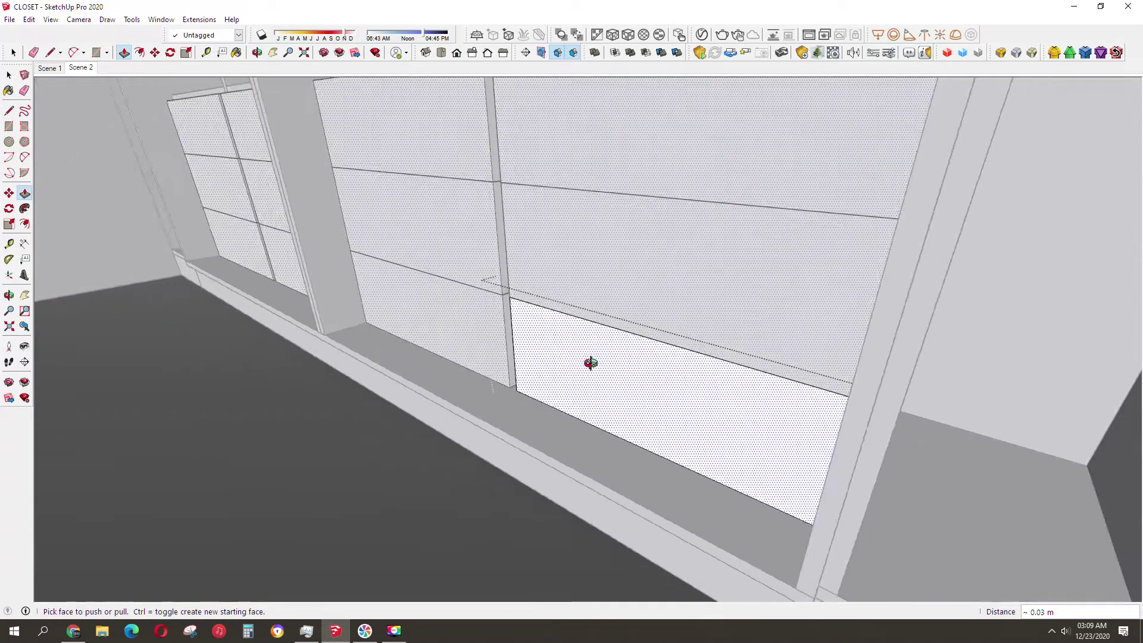
scroll(655, 387, "up", 3)
key("space")
mouse_move(699, 409)
middle_mouse_down()
mouse_move(577, 262)
mouse_move(704, 299)
middle_mouse_up()
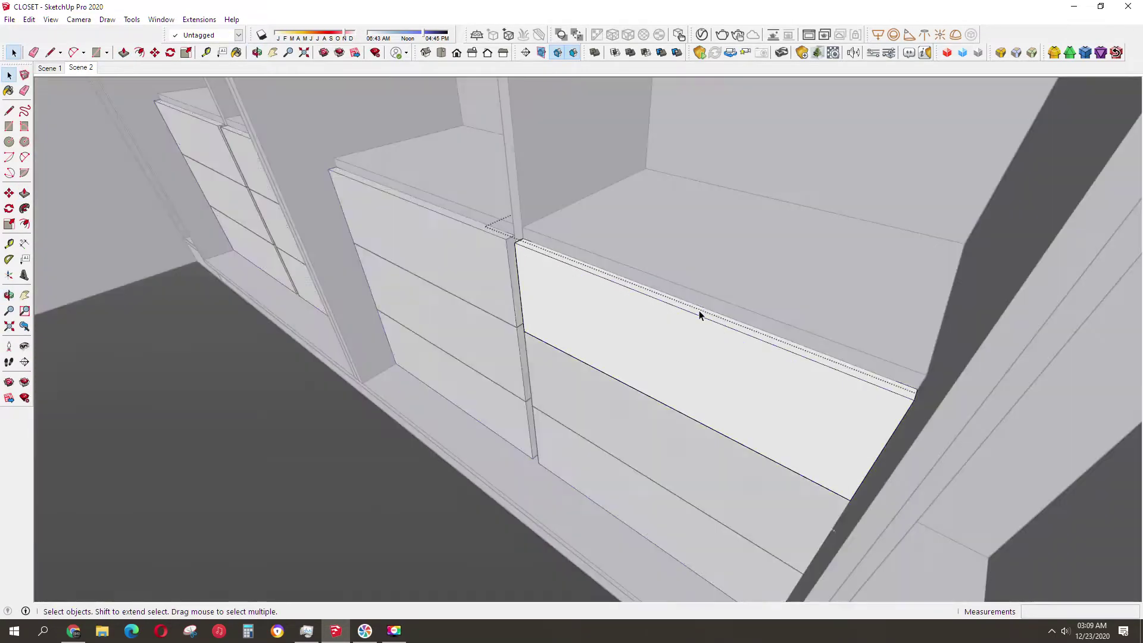
left_click(699, 309)
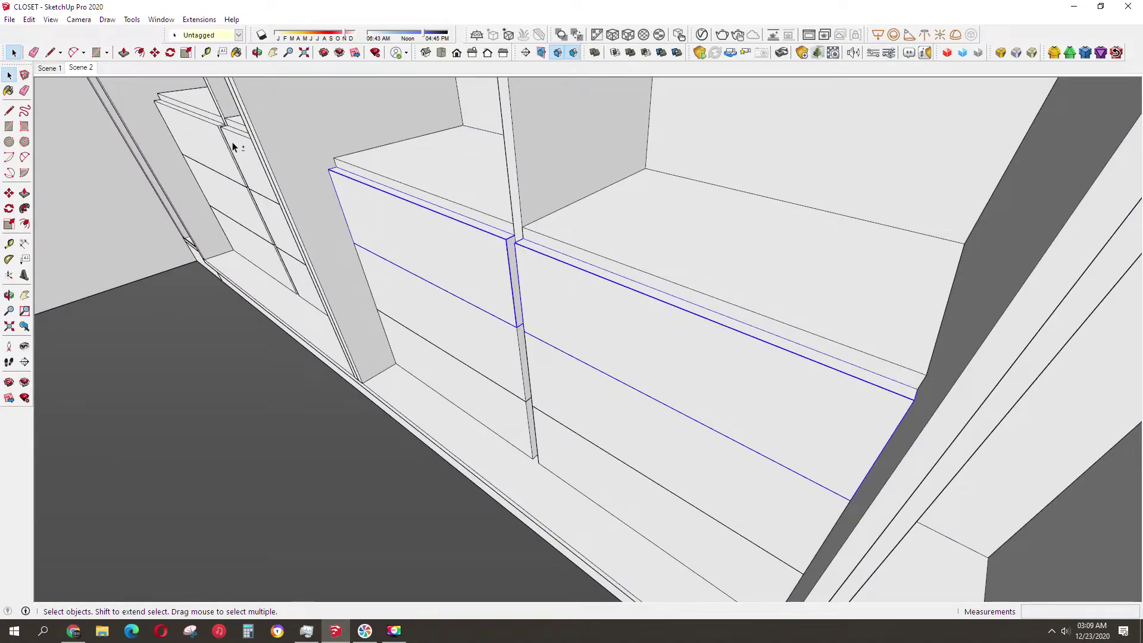
right_click(188, 135)
left_click(258, 266)
mouse_move(642, 325)
middle_mouse_down()
mouse_move(869, 305)
mouse_move(587, 258)
mouse_move(806, 286)
mouse_move(645, 337)
mouse_move(699, 246)
mouse_move(676, 230)
middle_mouse_up()
Draw lines forming a small square on the drawer front.
left_click(699, 245)
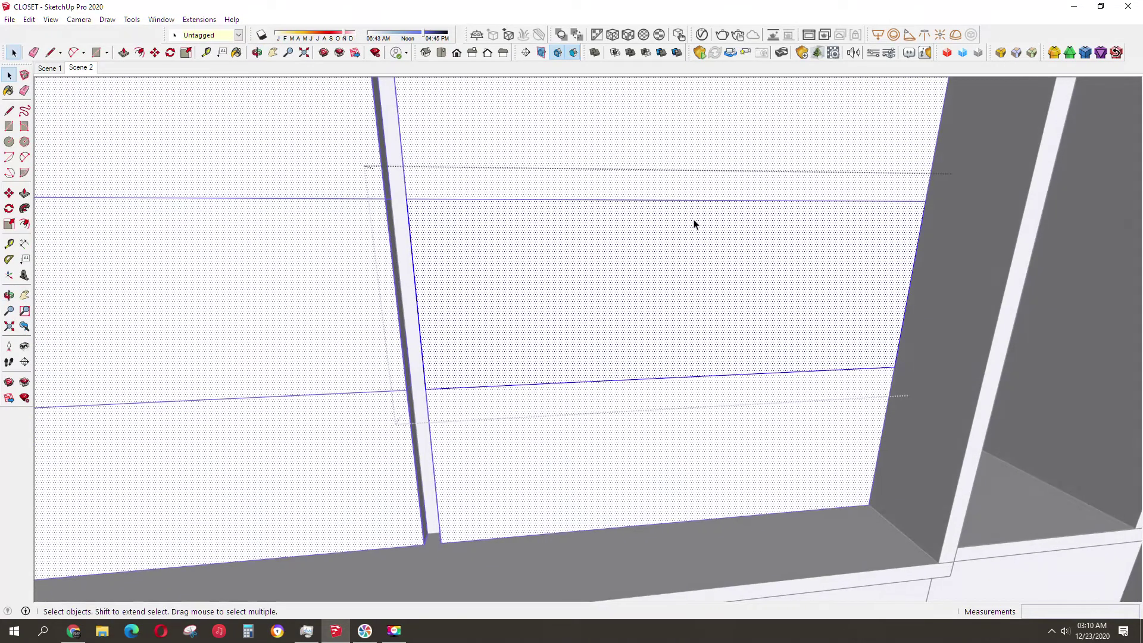
key("l")
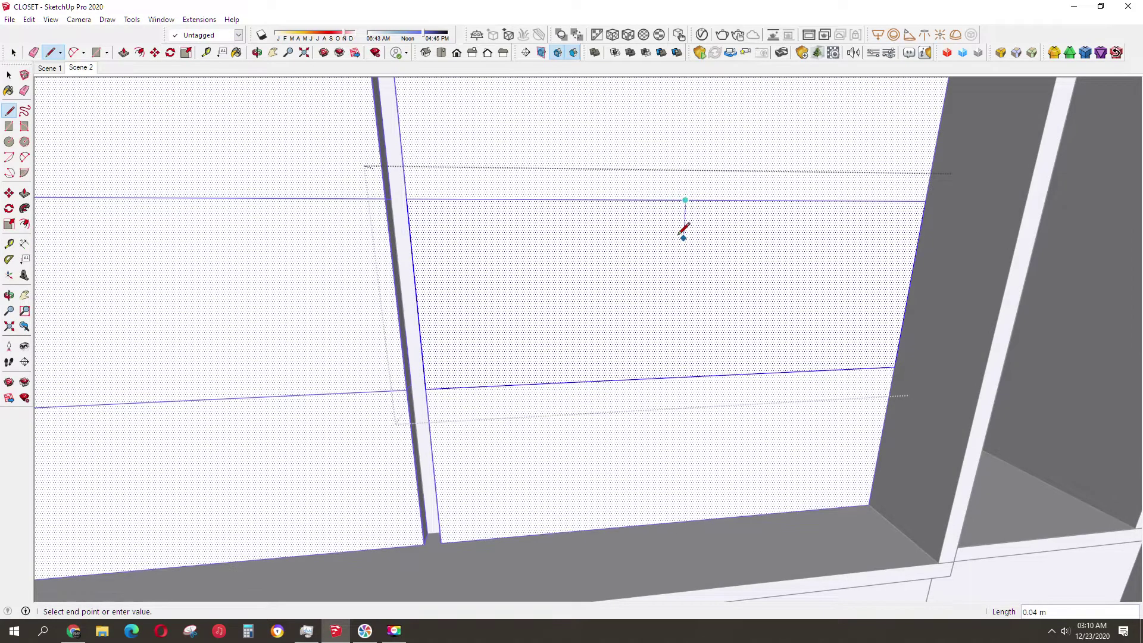
left_click(689, 375)
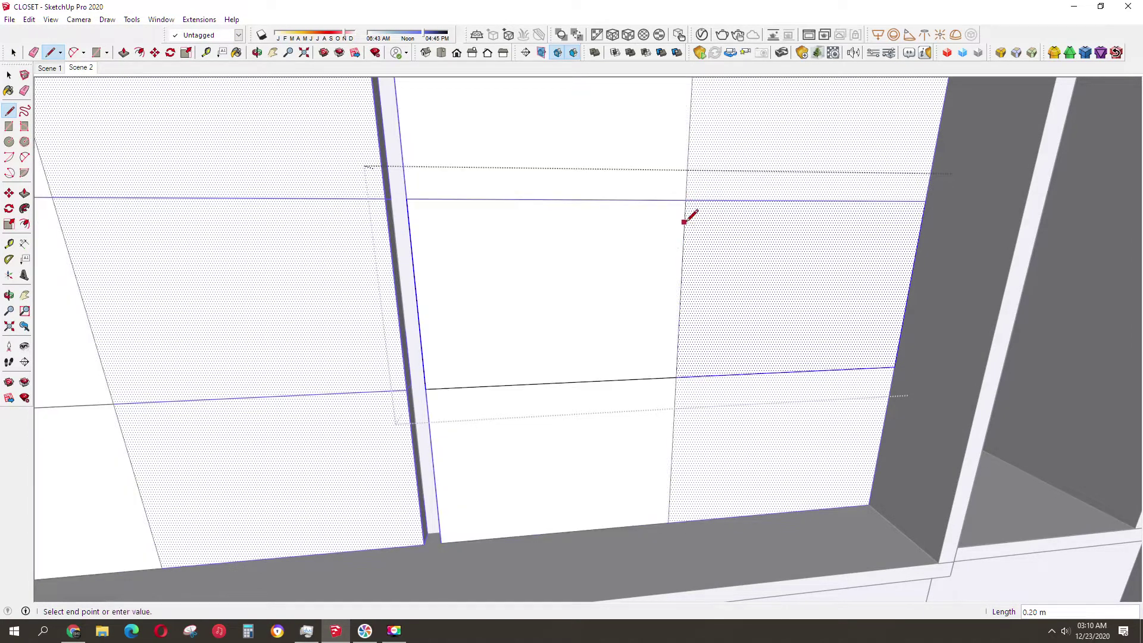
key("space")
key("l")
left_click(686, 201)
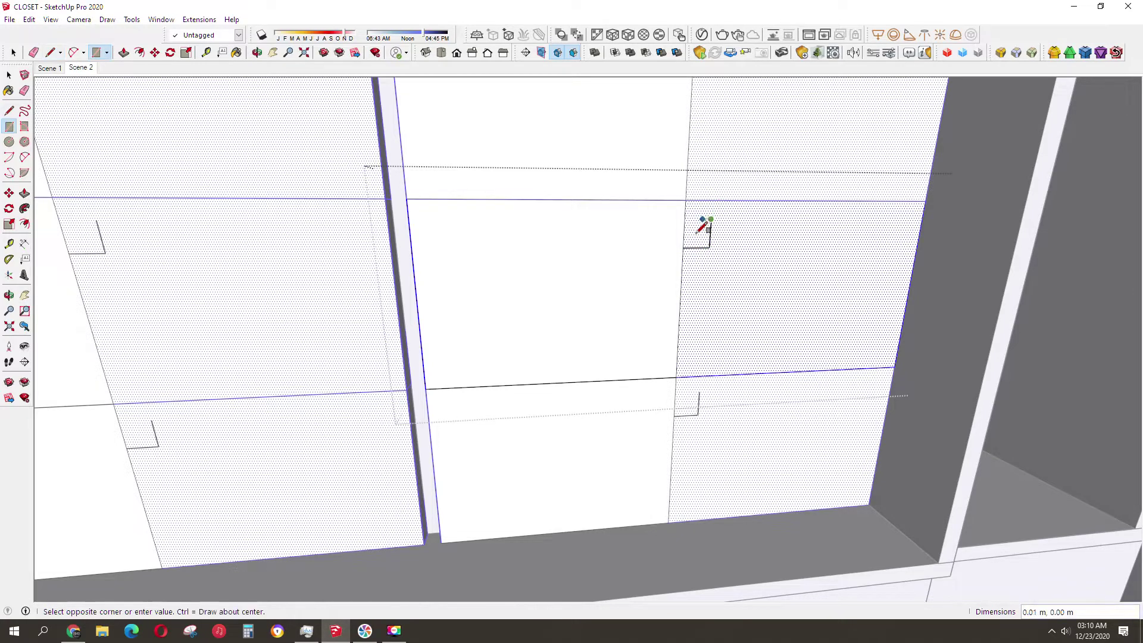
left_click(684, 220)
Copy the small squares along the row of drawer fronts.
key("space")
left_click(696, 235)
key("m")
left_click_drag(704, 239, 682, 247)
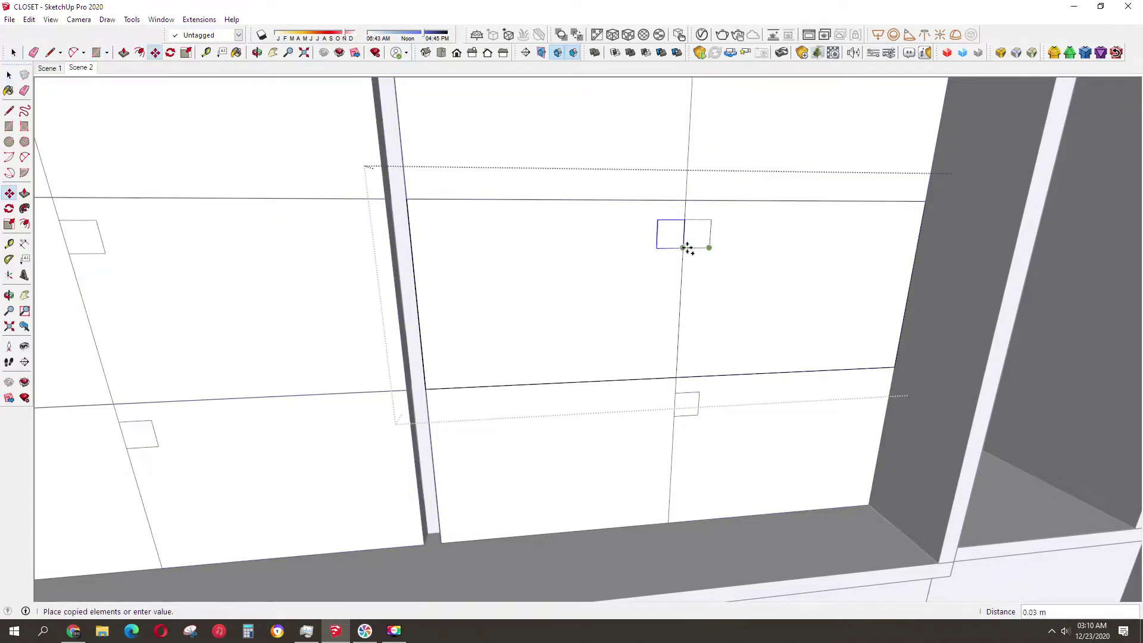
key("space")
key("m")
left_click(682, 244)
left_click(628, 248)
Add diagonals and erase extra edges to leave trapezoid shapes.
key("l")
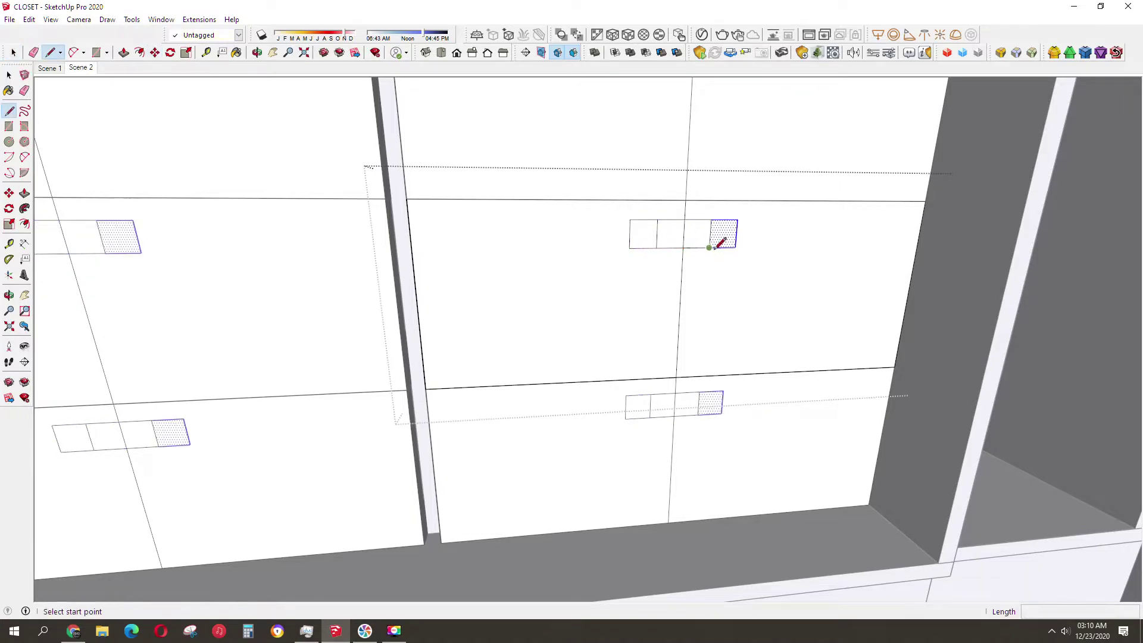
left_click(709, 247)
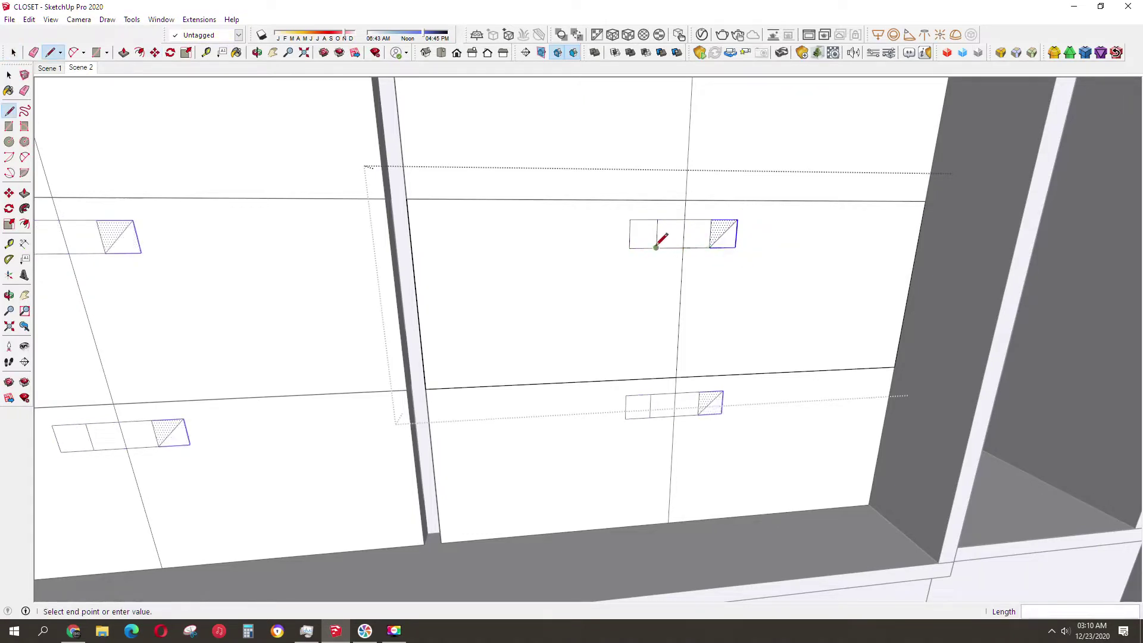
key("e")
left_click_drag(630, 236, 647, 248)
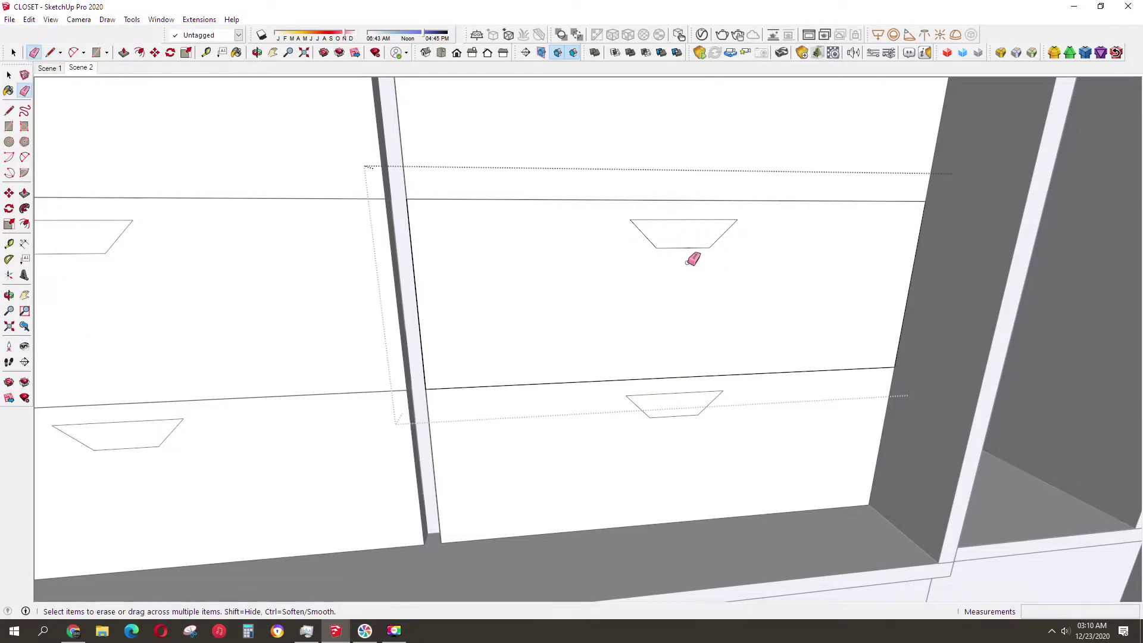
middle_click_drag(692, 260, 707, 262)
Push the trapezoid faces 0.02 m into the drawer fronts.
key("p")
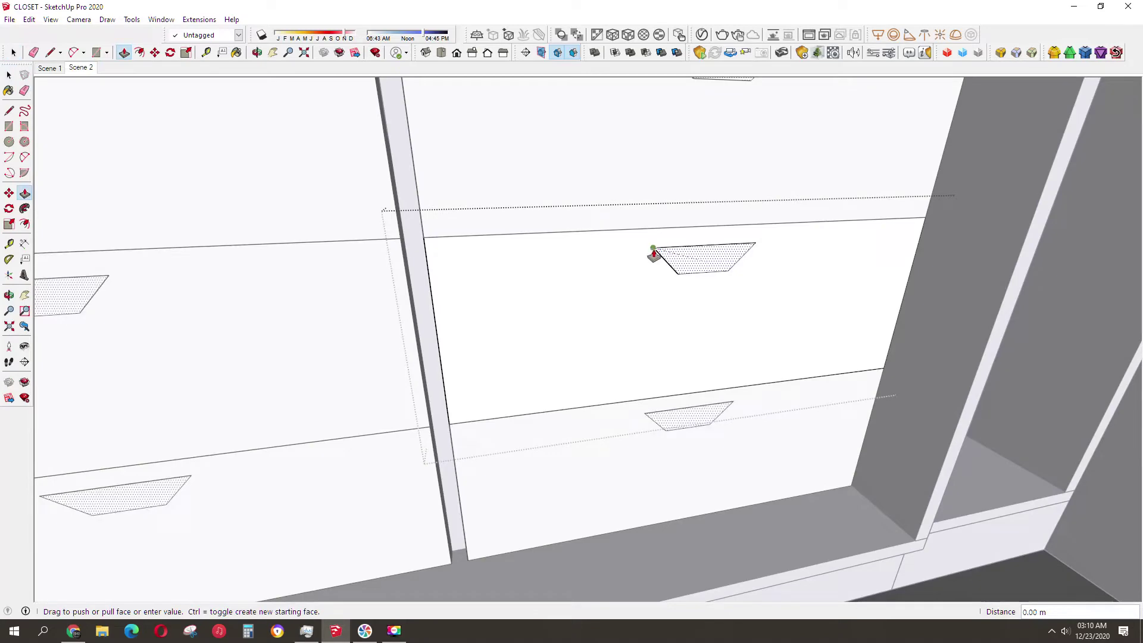
left_click_drag(704, 250, 671, 260)
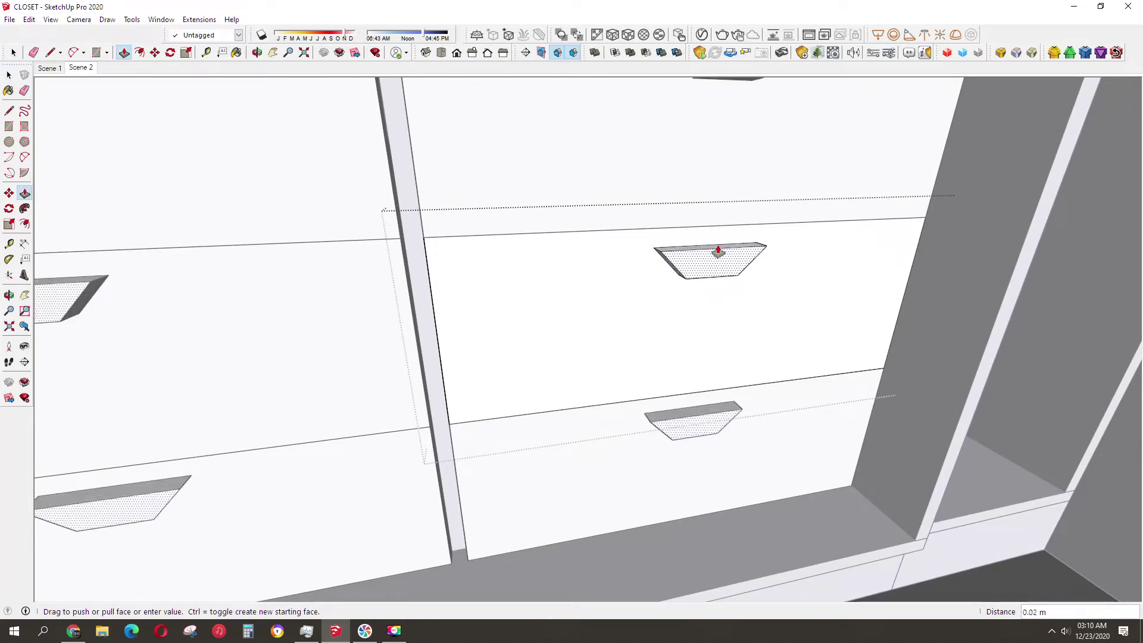
mouse_move(693, 261)
middle_mouse_down()
mouse_move(477, 233)
mouse_move(536, 273)
mouse_move(534, 251)
mouse_move(524, 257)
mouse_move(865, 198)
mouse_move(812, 263)
mouse_move(632, 322)
mouse_move(556, 312)
mouse_move(656, 373)
mouse_move(370, 309)
mouse_move(604, 304)
middle_mouse_up()
key("space")
Select the top-right drawer and review the drawer units from the front.
scroll(603, 304, "up", 2)
left_click(604, 304)
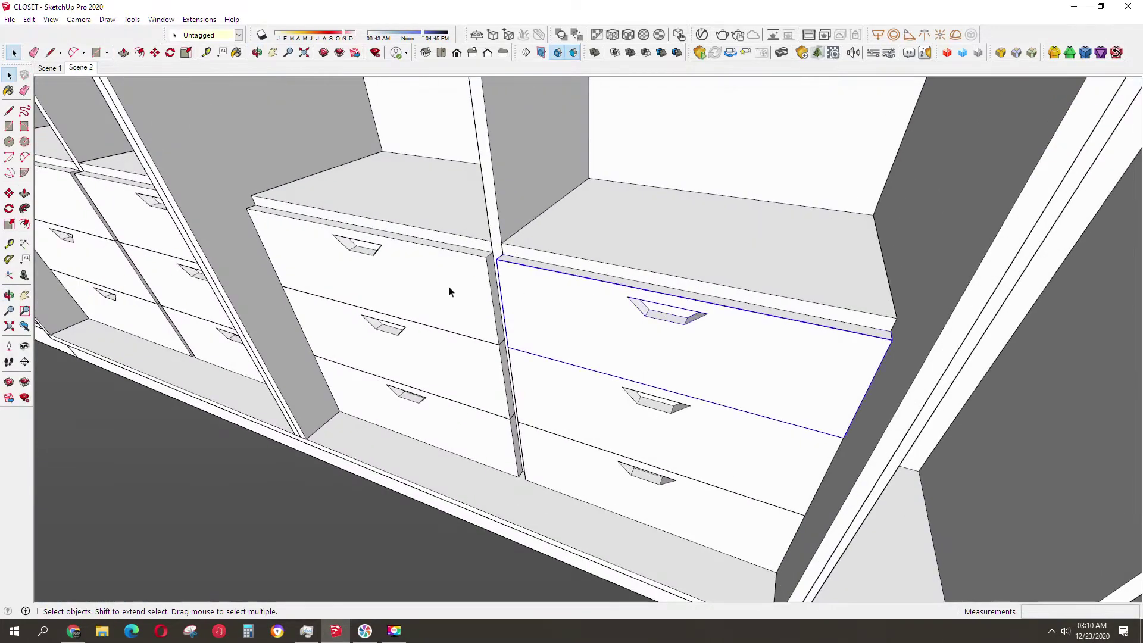
middle_click_drag(160, 255, 373, 306)
right_click(381, 302)
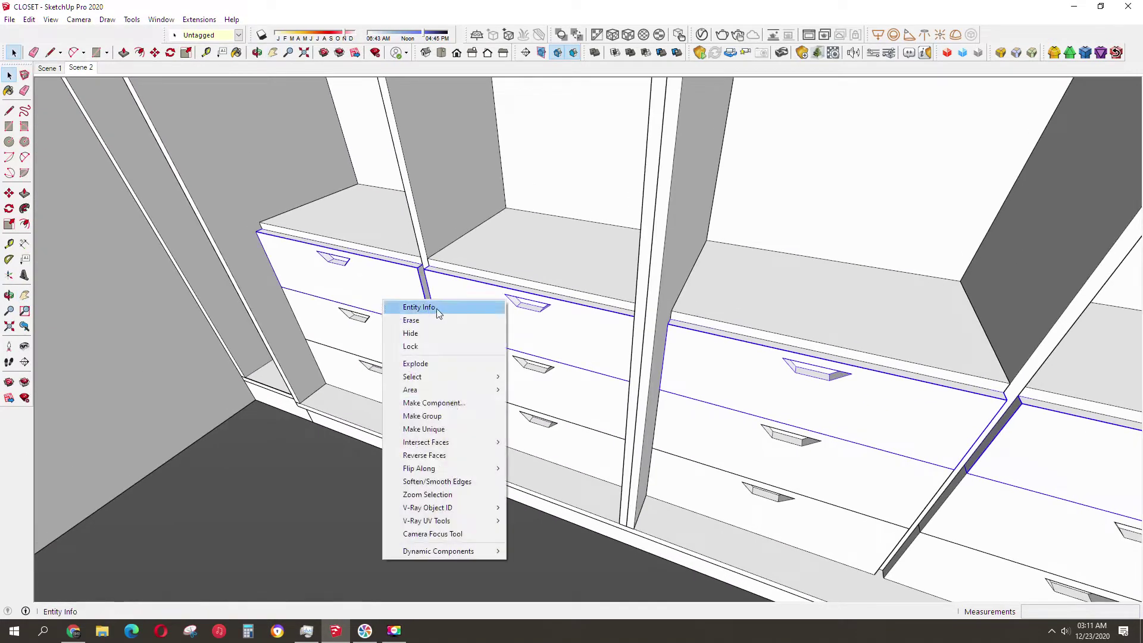
left_click(447, 441)
key("s")
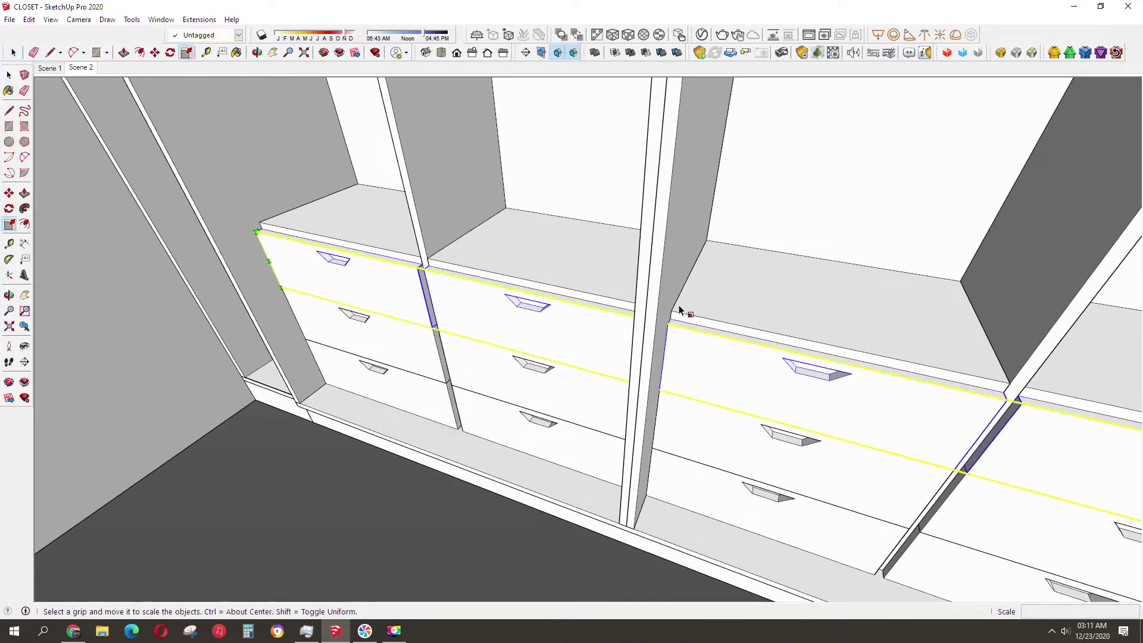
middle_click_drag(678, 310, 755, 258)
key("space")
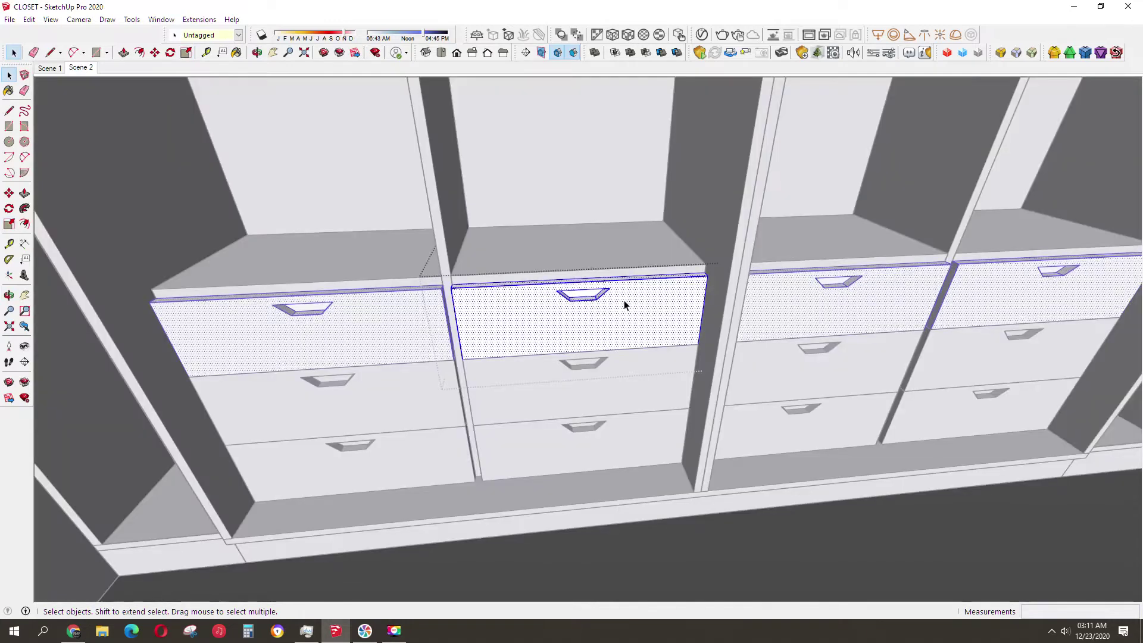
key("p")
mouse_move(630, 310)
middle_mouse_down()
mouse_move(661, 291)
mouse_move(831, 311)
mouse_move(462, 233)
mouse_move(677, 222)
middle_mouse_up()
key("space")
Scale the two divider panels along their depth to suit the drawers.
left_click(832, 311)
left_click(462, 232, "shift")
key("s")
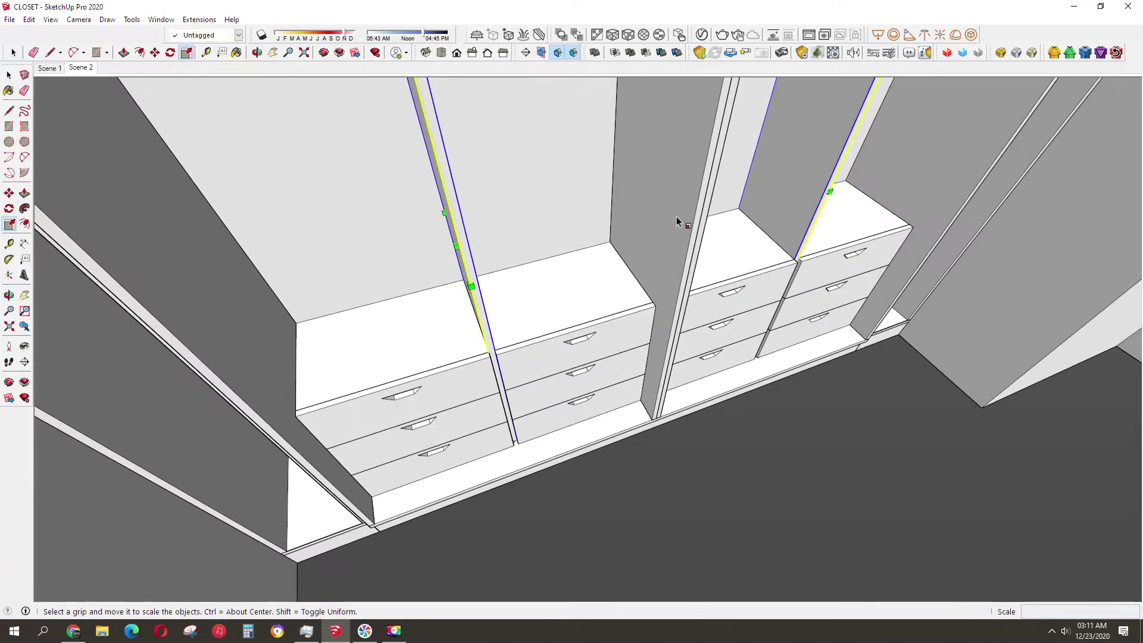
scroll(648, 235, "down", 3)
scroll(651, 289, "down", 3)
left_click_drag(668, 263, 667, 269)
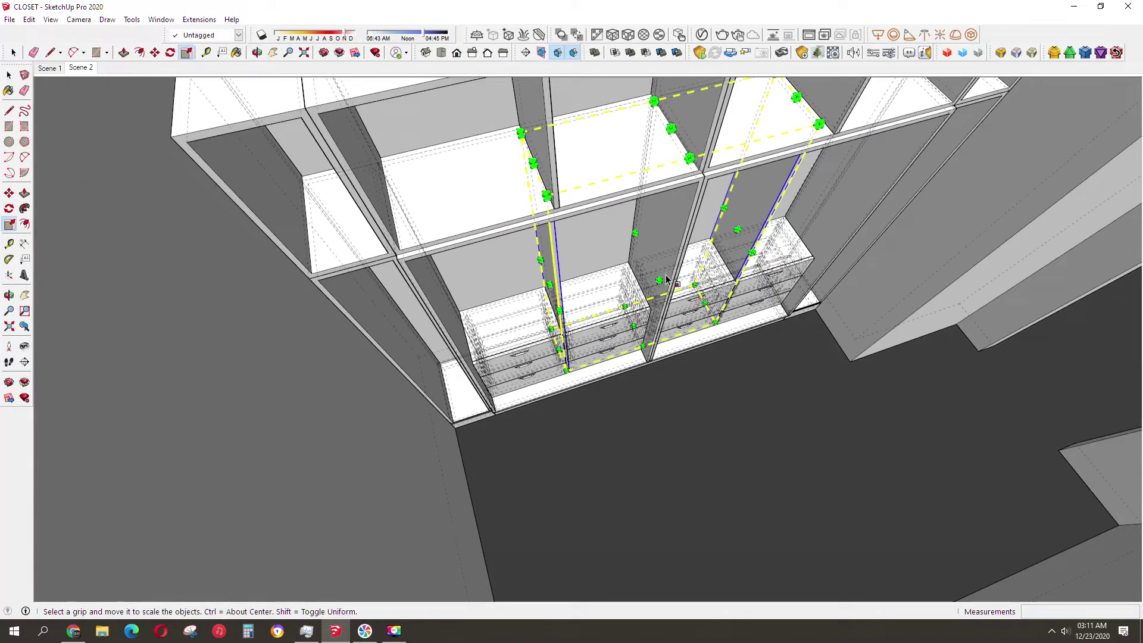
key("Escape")
scroll(667, 286, "up", 3)
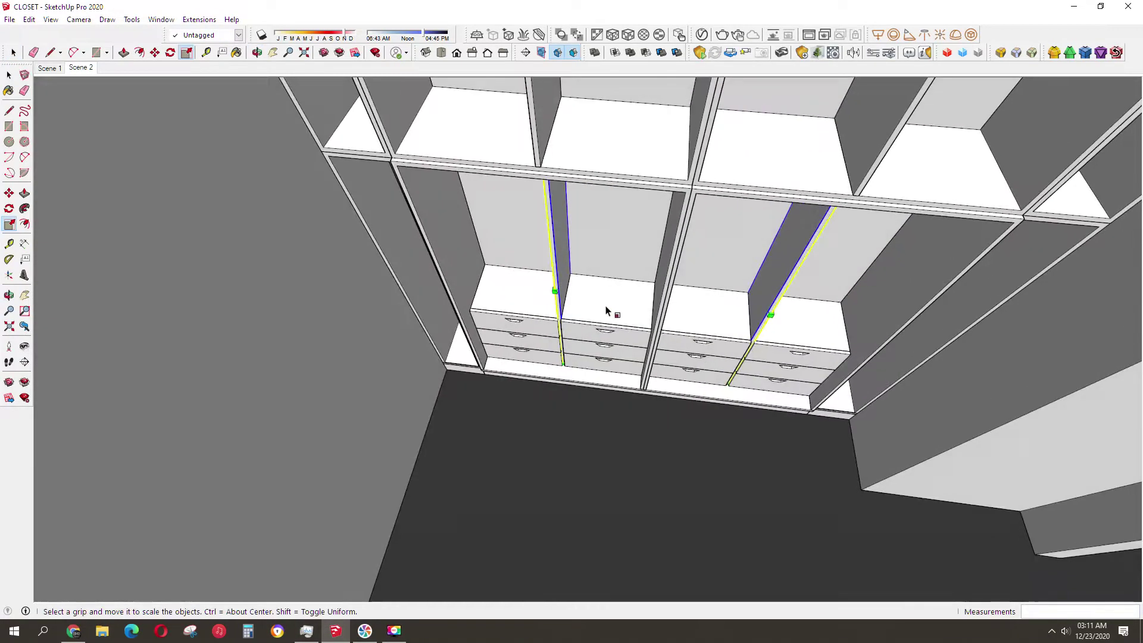
scroll(666, 303, "up", 2)
left_click(685, 298)
scroll(618, 338, "up", 1)
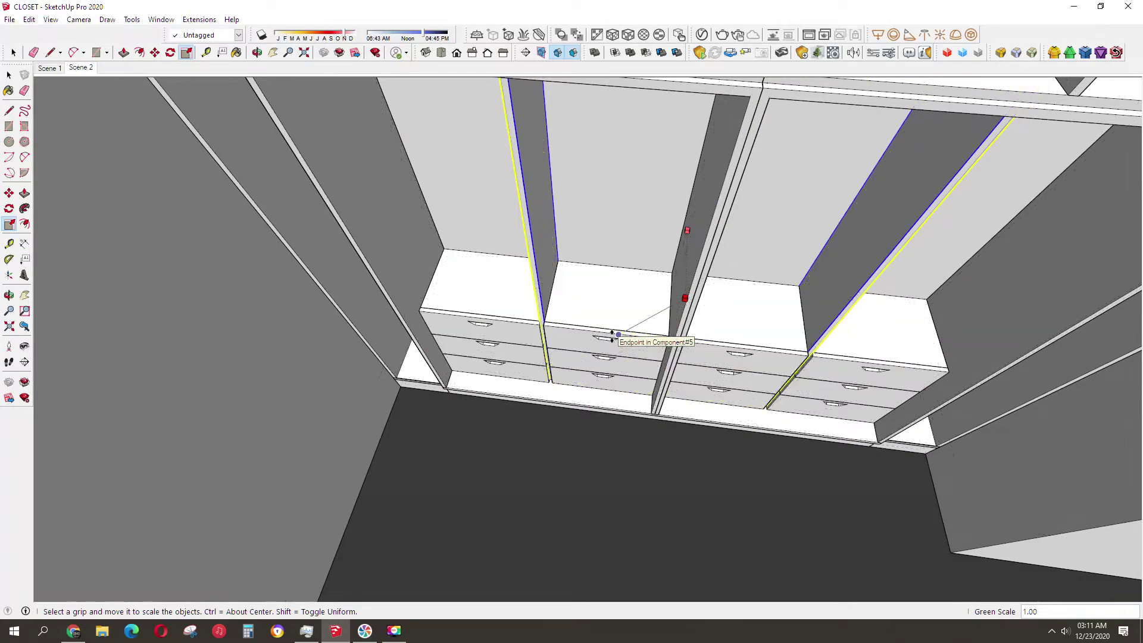
scroll(618, 337, "up", 1)
Start the sliding door rail line at the base's left front corner, 0.11 m up.
mouse_move(633, 340)
middle_mouse_down()
mouse_move(510, 358)
mouse_move(898, 423)
mouse_move(408, 293)
mouse_move(643, 304)
mouse_move(408, 434)
mouse_move(477, 357)
mouse_move(683, 370)
mouse_move(400, 431)
middle_mouse_up()
key("r")
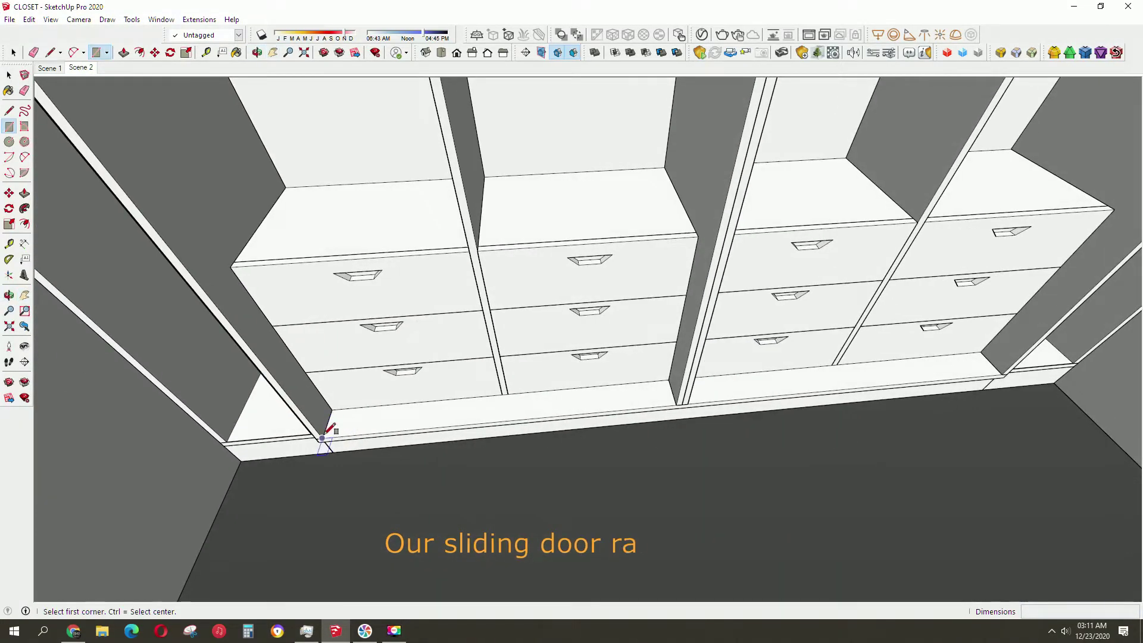
key("l")
left_click(323, 438)
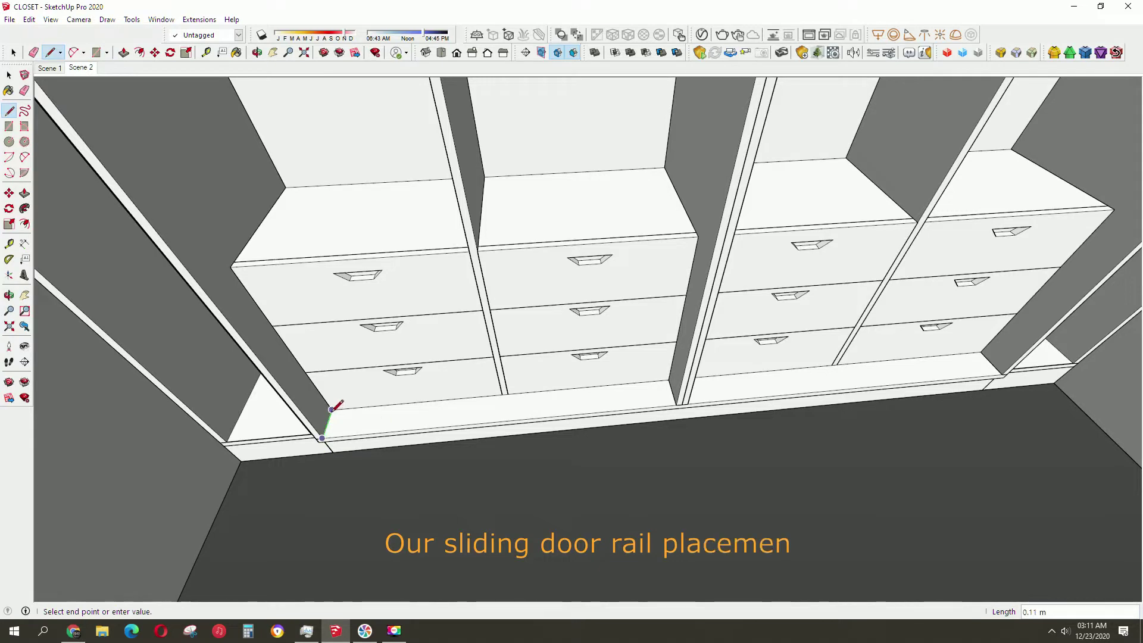
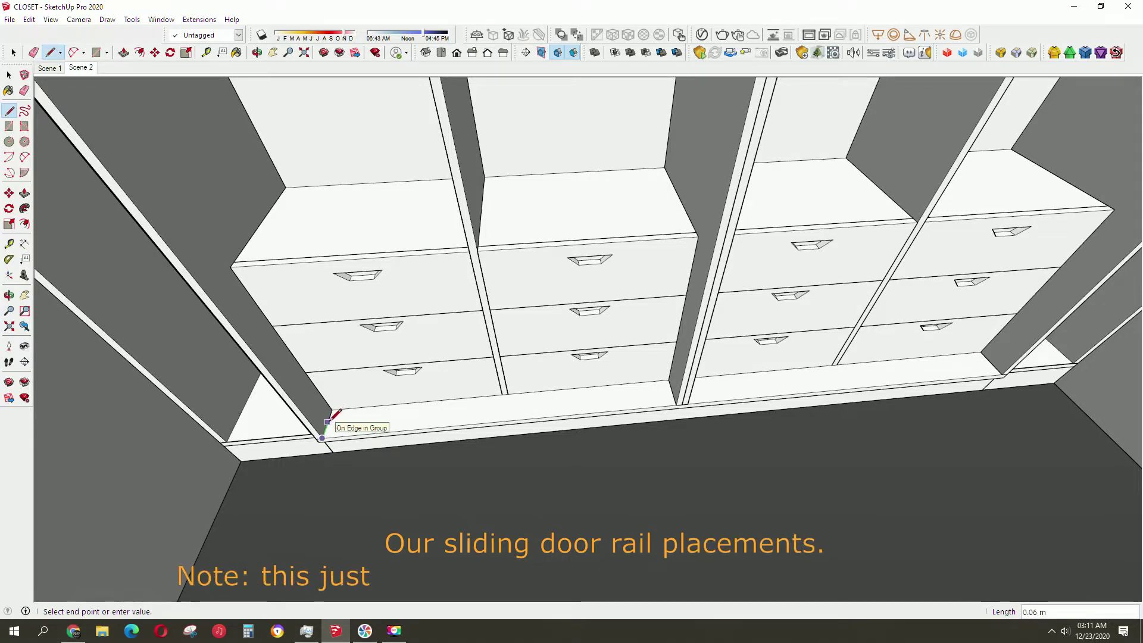
Draw a rectangle along the closet base from corner to corner and pull it into a thin strip.
key("r")
left_click(327, 424)
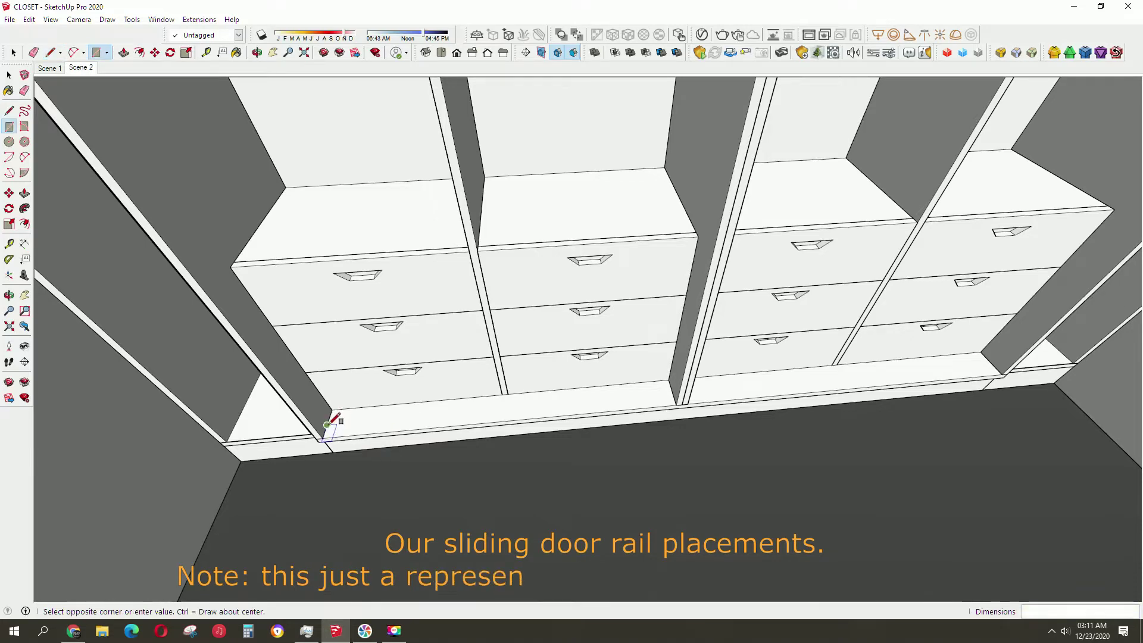
left_click(679, 401)
mouse_move(637, 408)
middle_mouse_down()
mouse_move(577, 435)
mouse_move(567, 416)
middle_mouse_up()
key("p")
scroll(549, 425, "up", 5)
Offset the strip's top face inward to form an inner rail band.
key("space")
left_click(381, 445)
key("f")
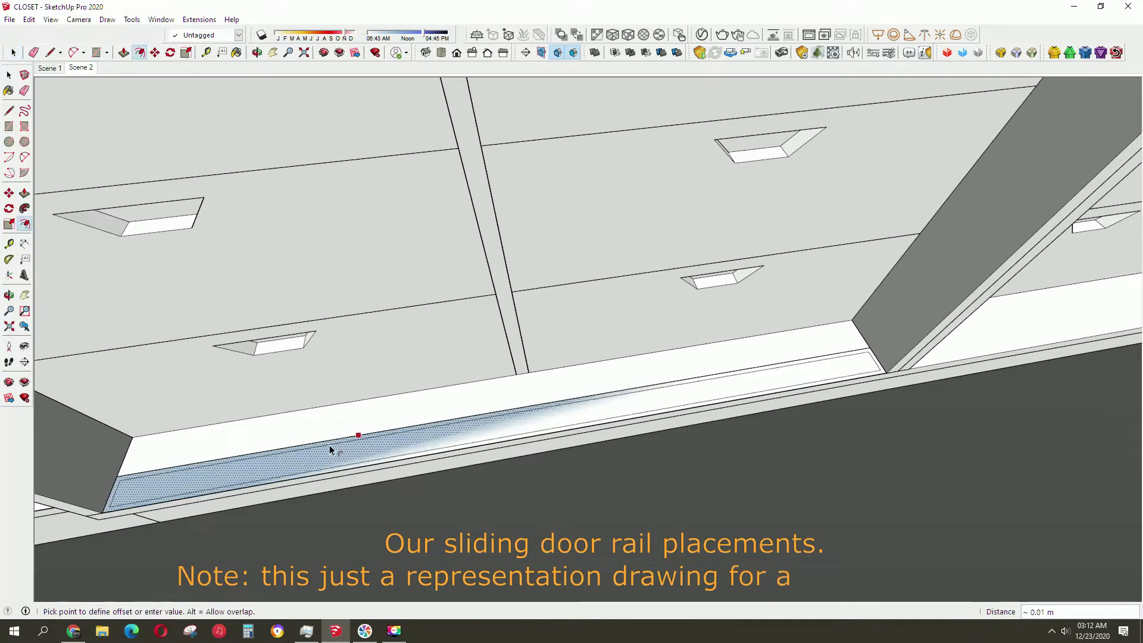
key("space")
middle_click_drag(301, 455, 281, 434)
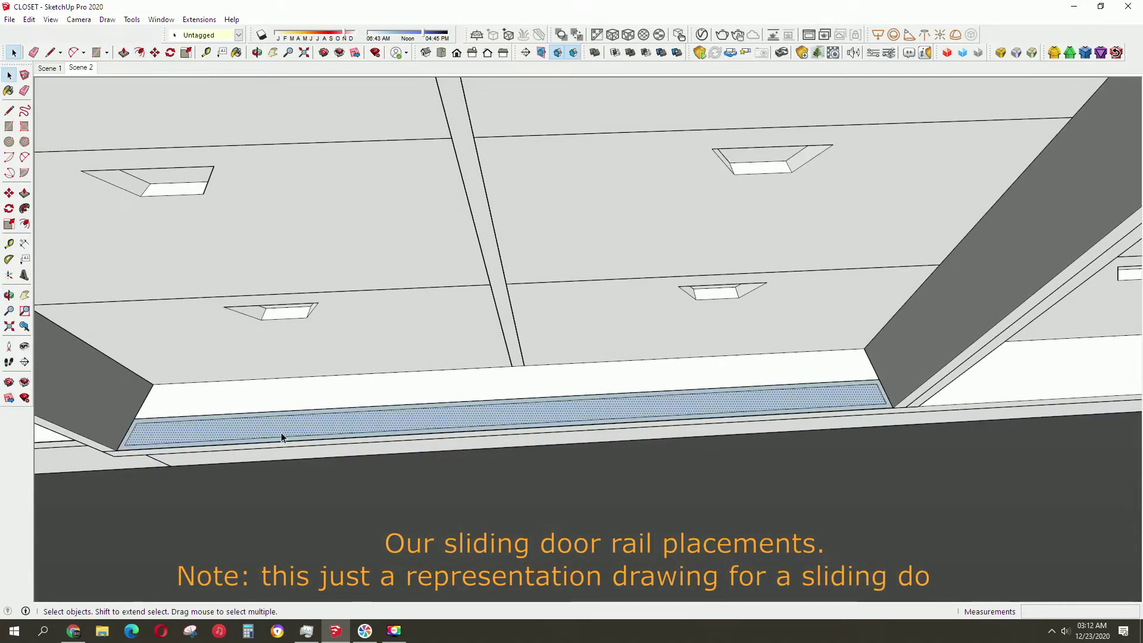
key("f")
left_click(266, 424)
scroll(179, 429, "up", 3)
Add a small rectangle and dividing lines at the rail's left end to split it into bands.
key("r")
left_click(139, 419)
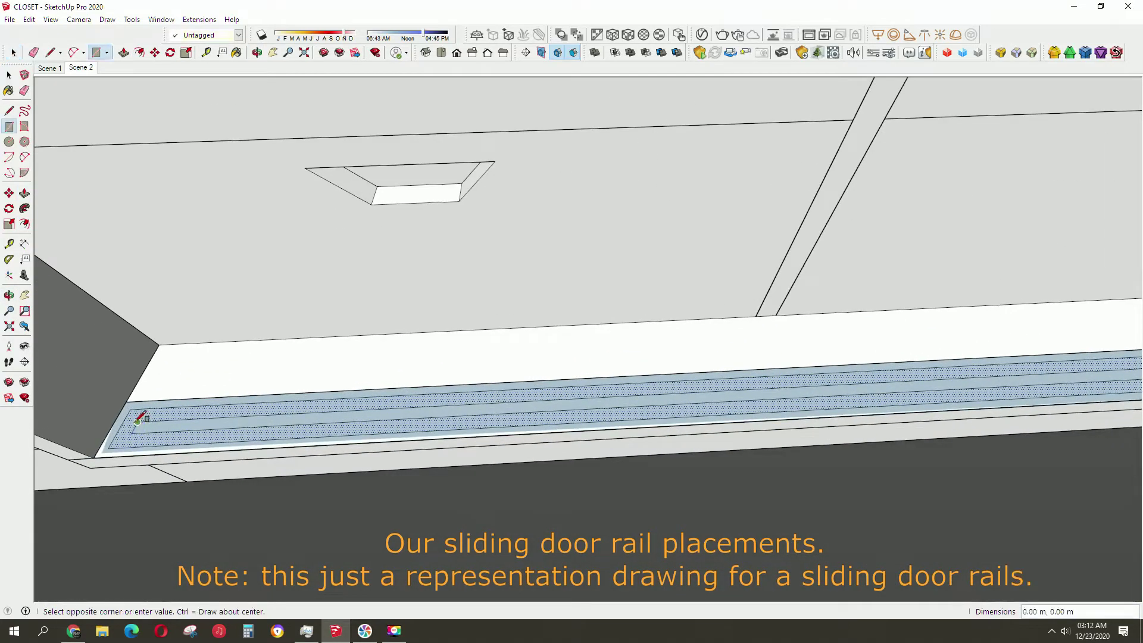
scroll(125, 428, "up", 1)
left_click(127, 430)
scroll(326, 403, "down", 3)
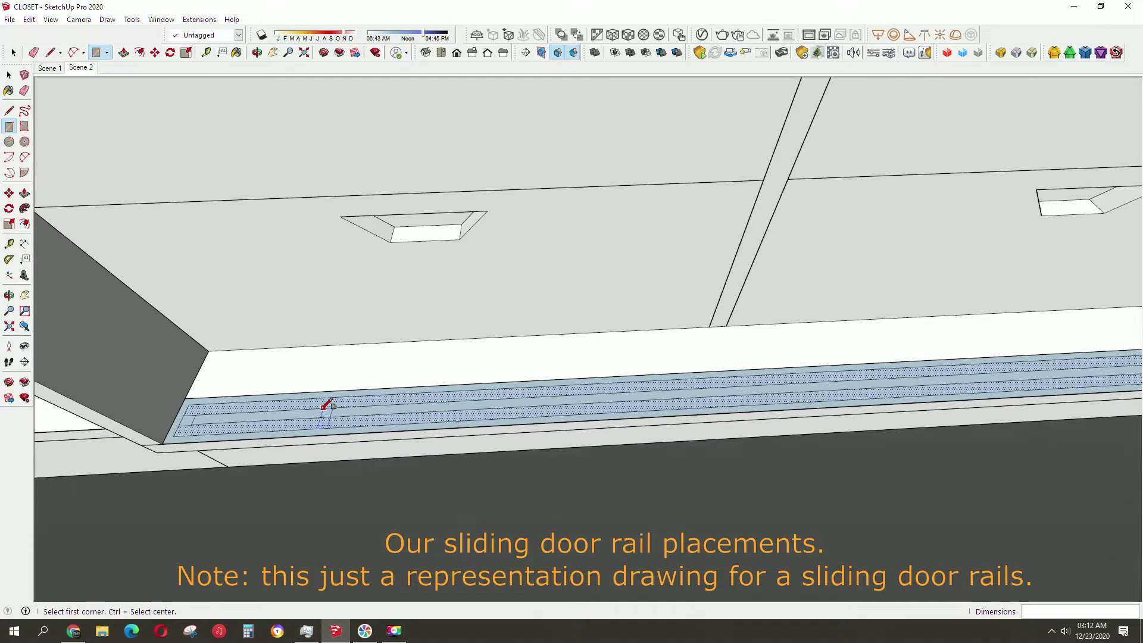
scroll(208, 507, "up", 2)
scroll(190, 510, "up", 2)
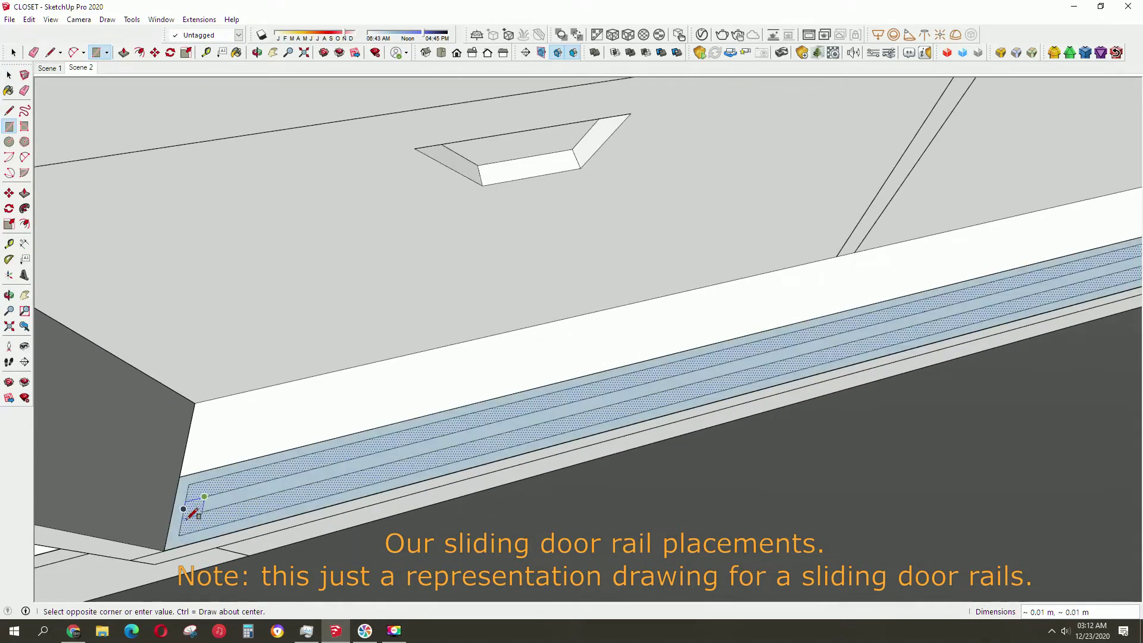
scroll(189, 511, "down", 1)
key("l")
left_click(202, 511)
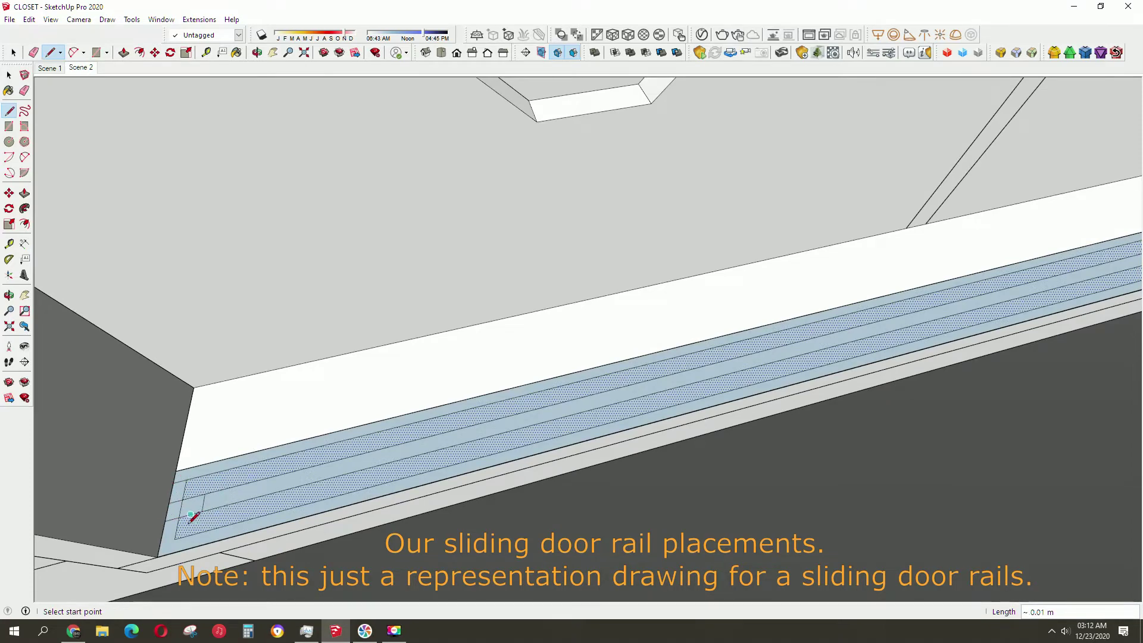
scroll(171, 533, "down", 2)
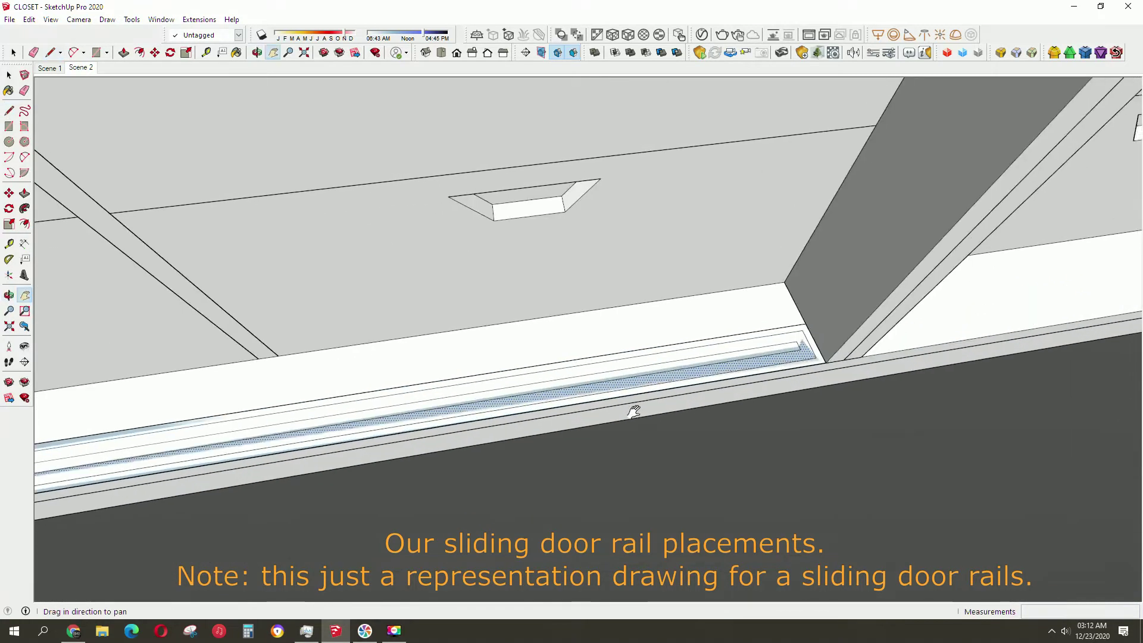
middle_click_drag(171, 533, 683, 379, "shift")
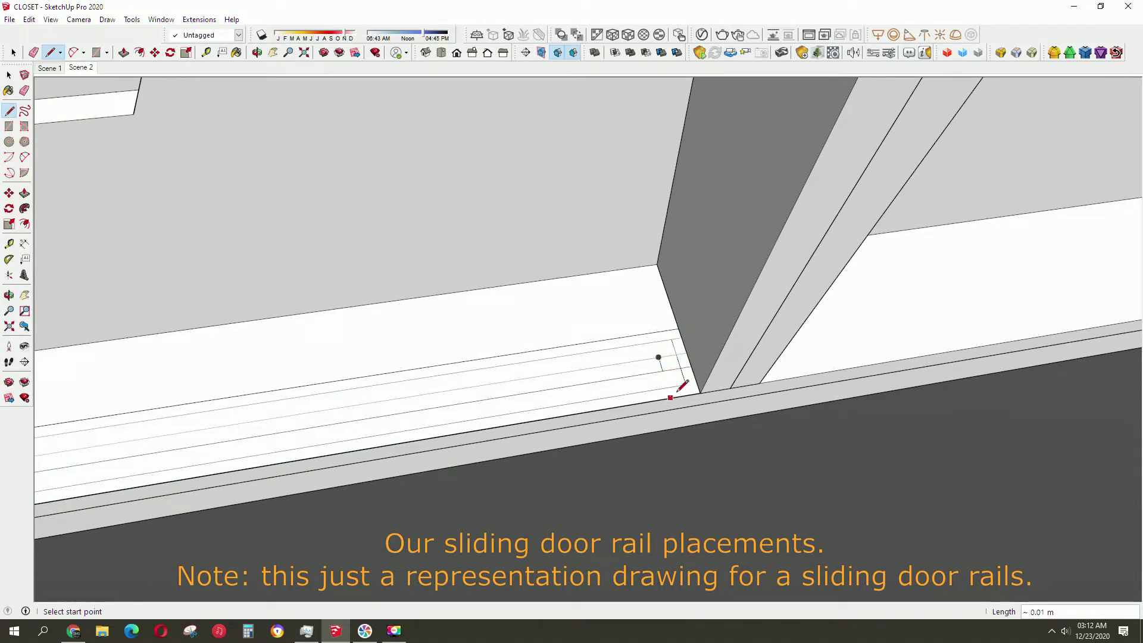
Erase the stray leftover edges on the rail bands near the side post.
key("e")
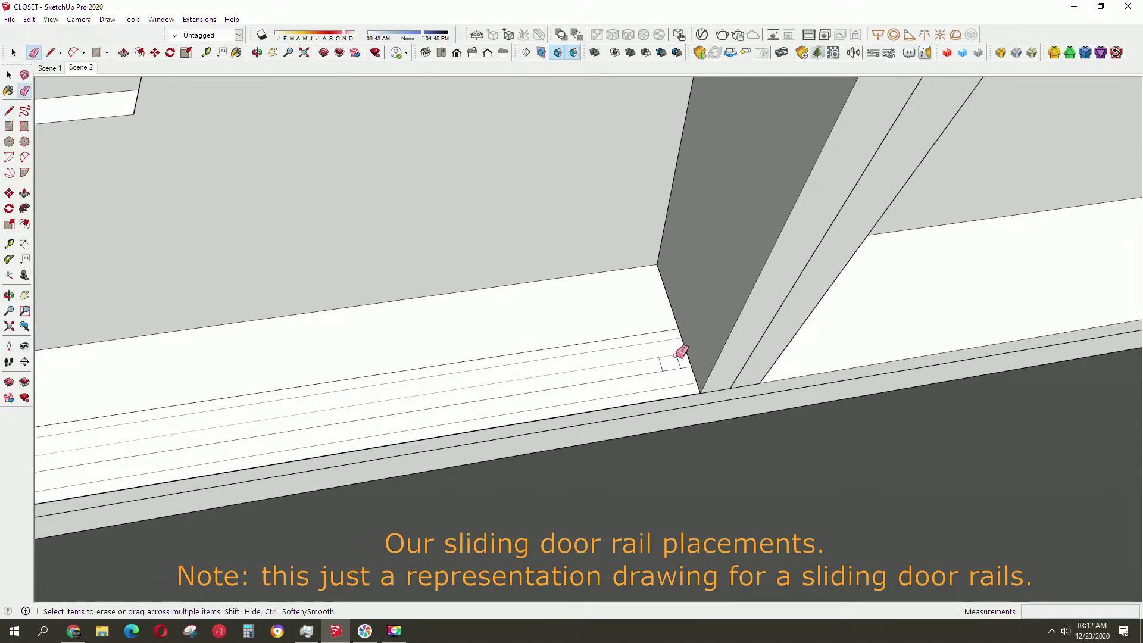
scroll(536, 383, "down", 3)
middle_click_drag(536, 383, 630, 429, "shift")
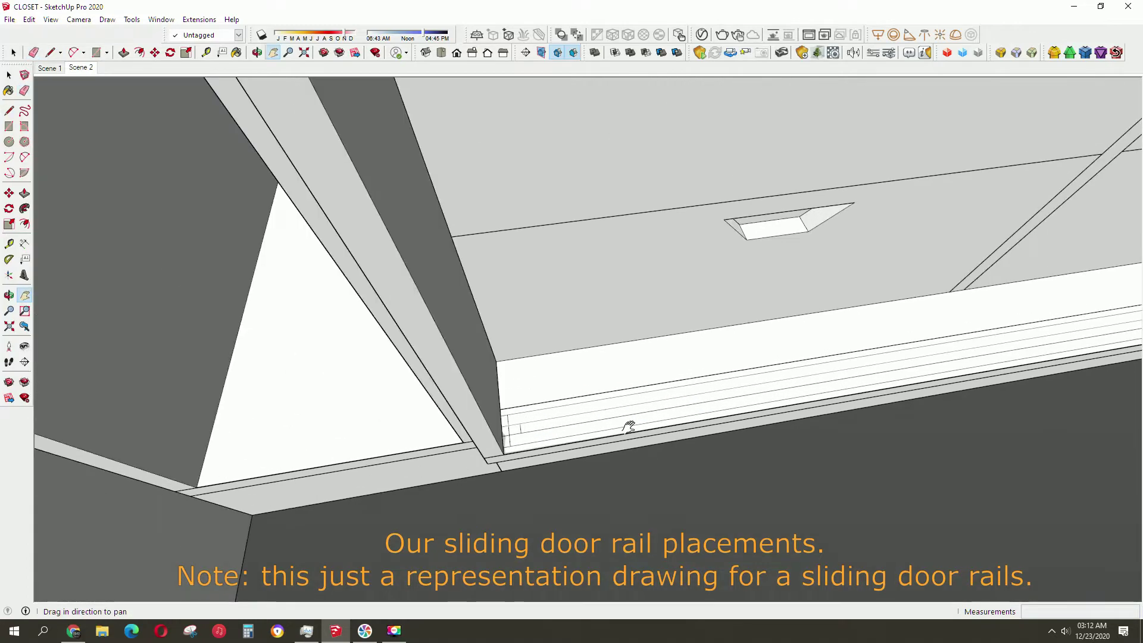
scroll(531, 439, "up", 3)
left_click(501, 457)
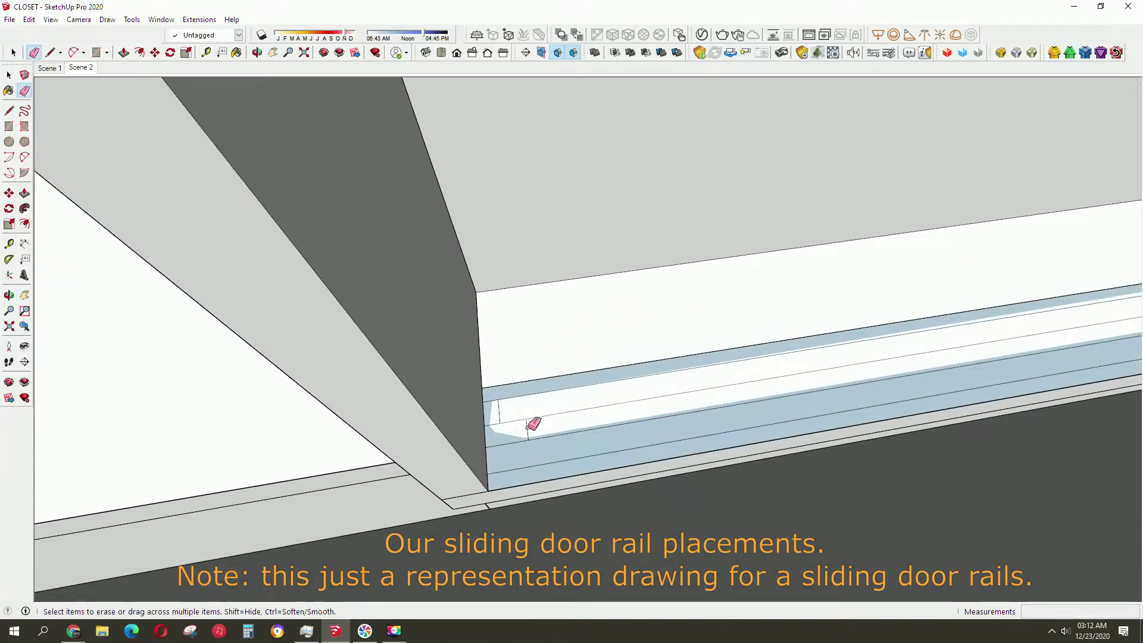
left_click(528, 425)
mouse_move(503, 403)
middle_mouse_down()
mouse_move(556, 395)
mouse_move(518, 395)
middle_mouse_up()
key("space")
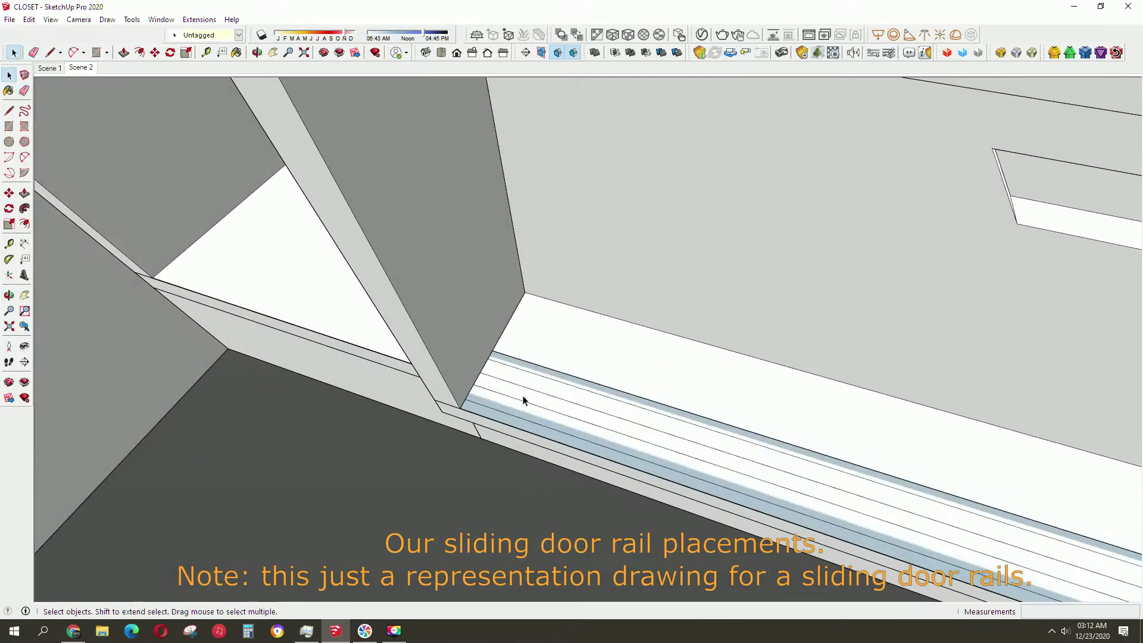
Push/Pull each rail band up 0.01 m into thin raised sliding-door rails, then orbit to check.
key("p")
left_click(518, 396)
type(".01")
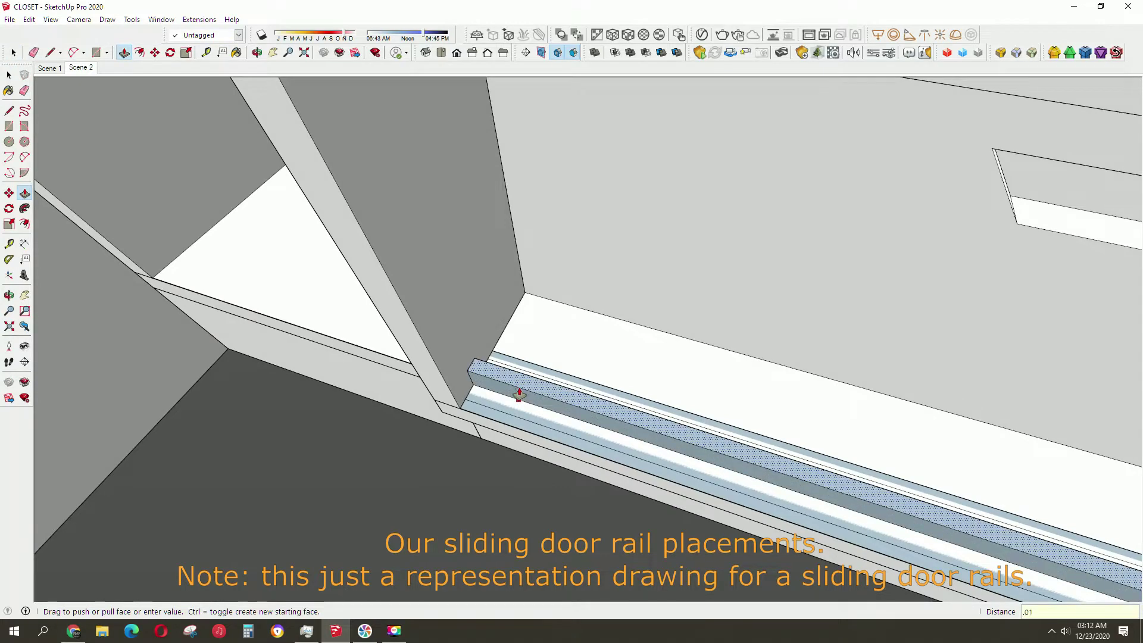
key("Return")
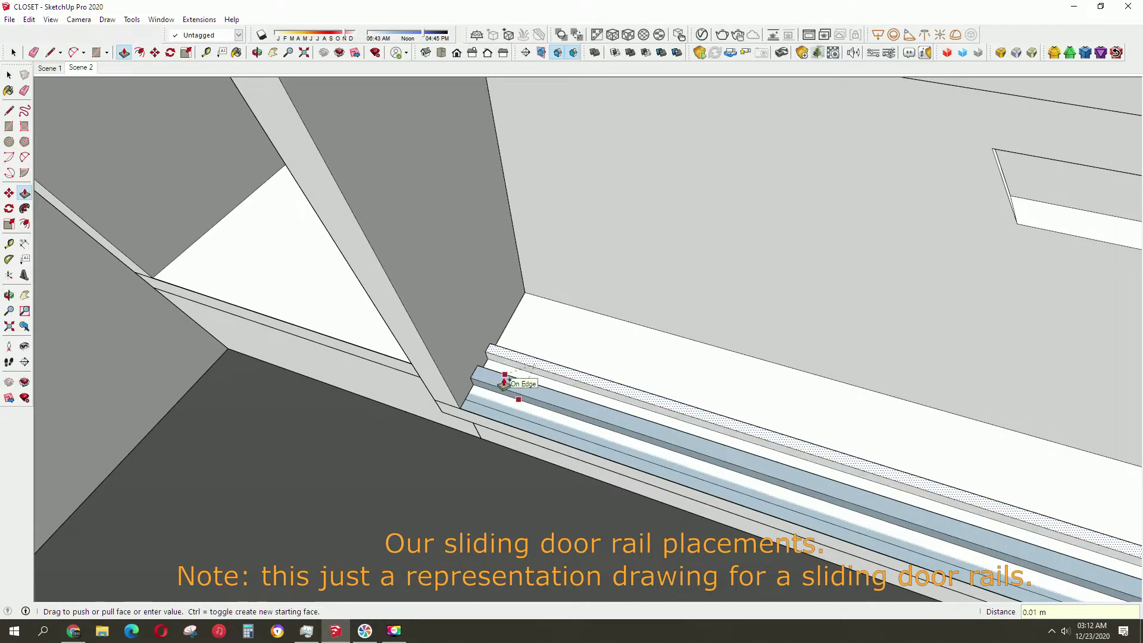
left_click(535, 423)
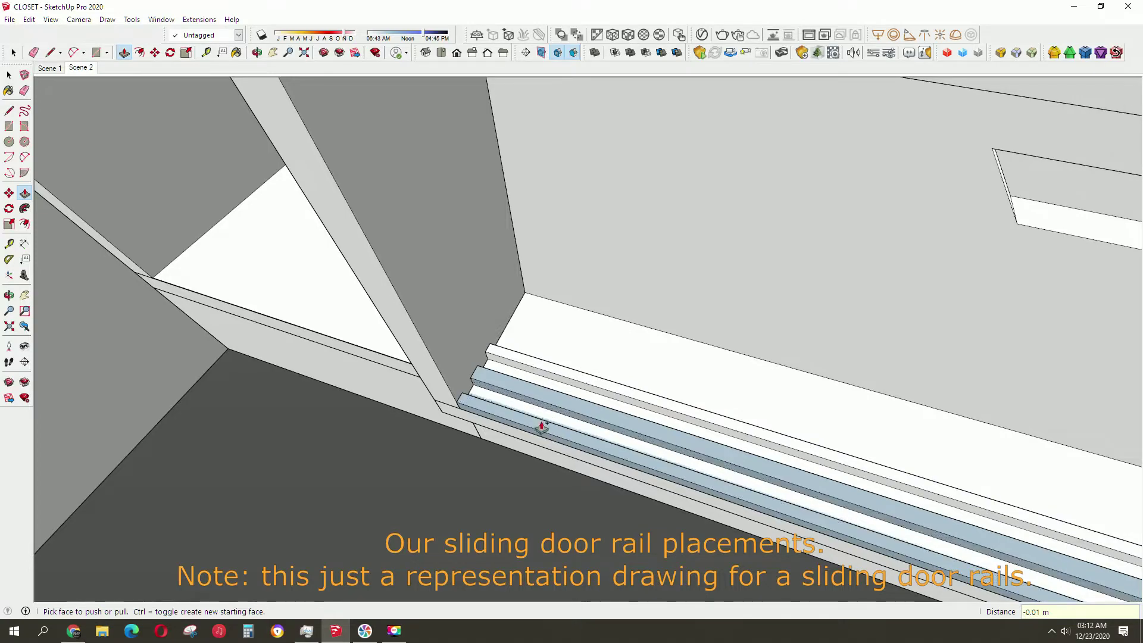
left_click(536, 428)
mouse_move(584, 416)
middle_mouse_down()
mouse_move(655, 354)
mouse_move(576, 429)
mouse_move(551, 390)
mouse_move(589, 365)
mouse_move(519, 341)
middle_mouse_up()
left_click(519, 341)
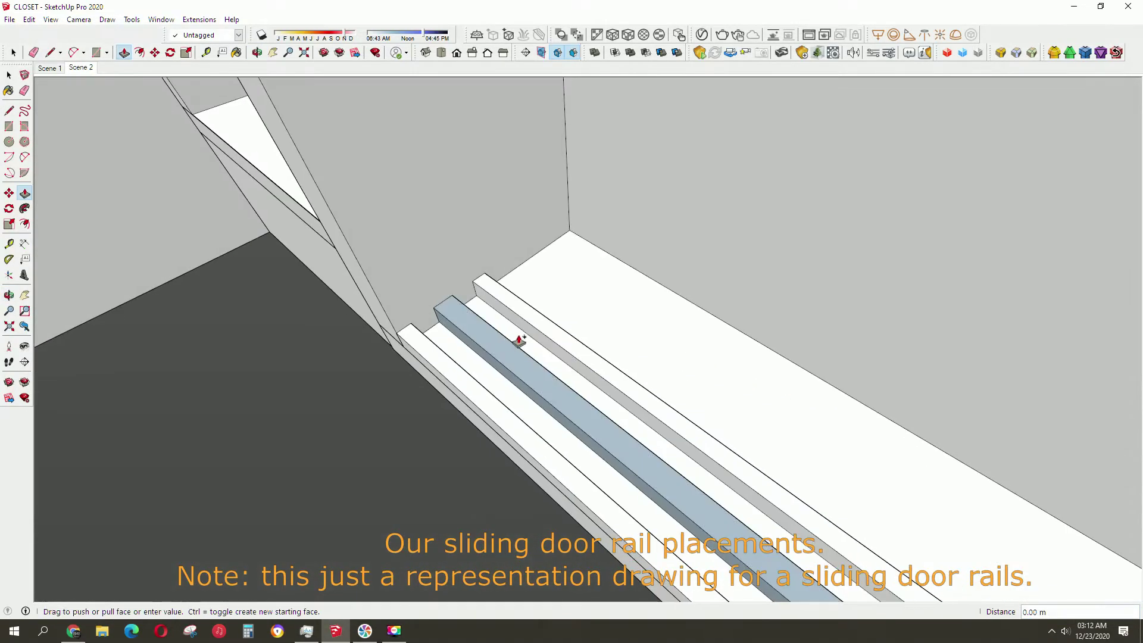
left_click(516, 331)
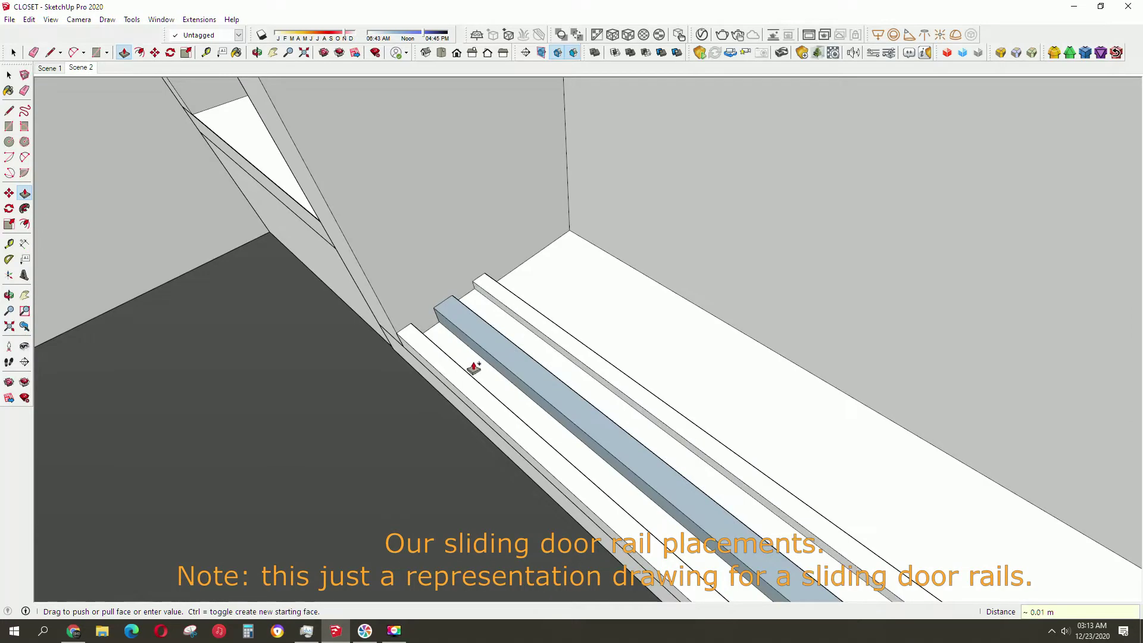
key("space")
left_click(490, 376)
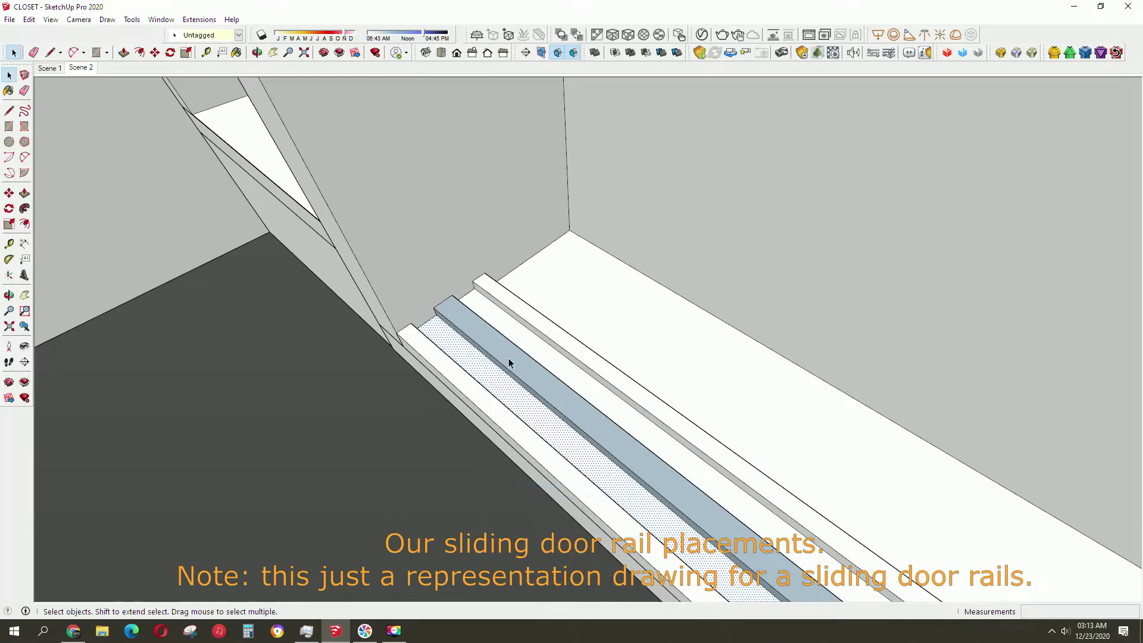
mouse_move(509, 364)
middle_mouse_down()
mouse_move(416, 288)
mouse_move(486, 327)
mouse_move(416, 205)
mouse_move(608, 325)
mouse_move(803, 401)
mouse_move(686, 362)
middle_mouse_up()
Make all the rail geometry into a single group.
triple_click(686, 362)
right_click(686, 360)
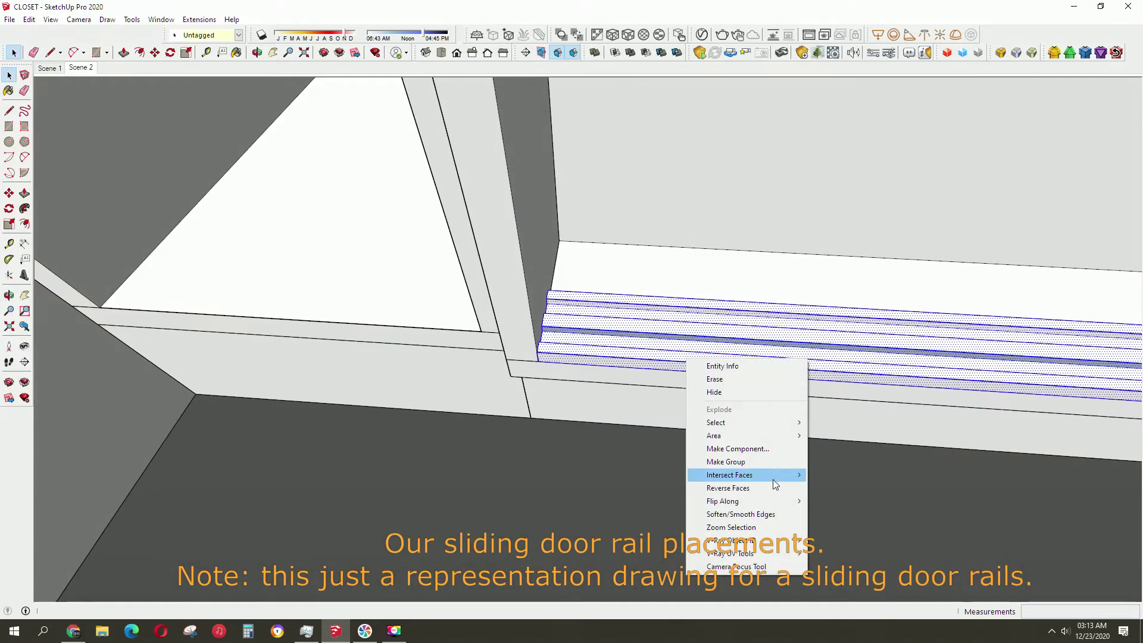
left_click(763, 452)
key("Return")
mouse_move(741, 418)
middle_mouse_down()
mouse_move(618, 454)
mouse_move(538, 365)
mouse_move(697, 316)
middle_mouse_up()
Paint the rail group with a grey wood texture.
key("b")
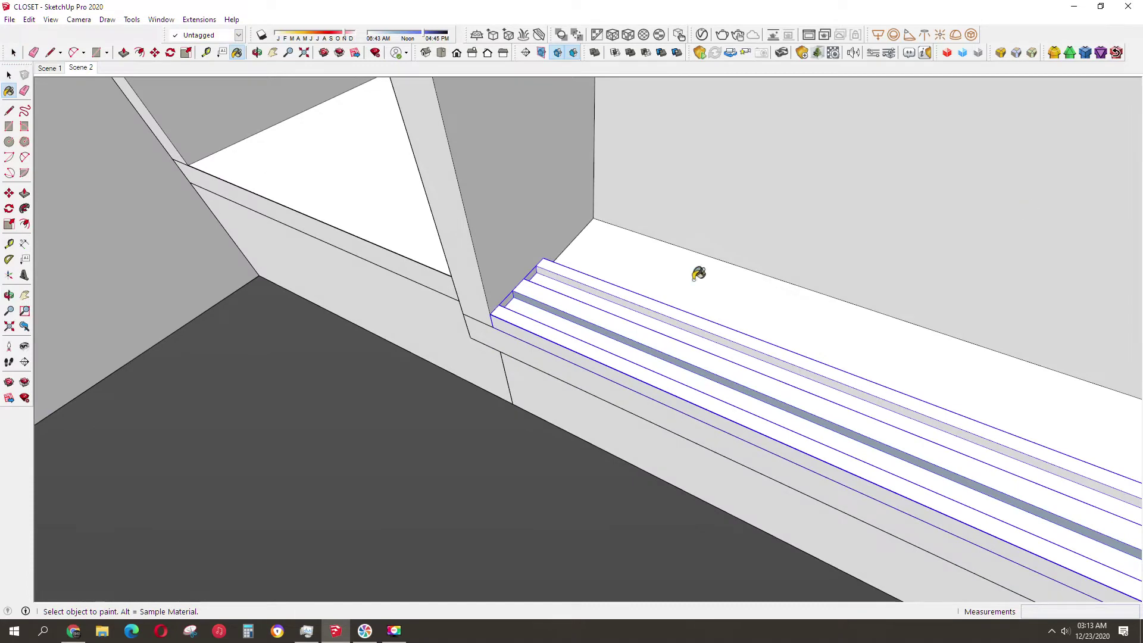
left_click(620, 302)
key("space")
mouse_move(626, 301)
middle_mouse_down()
mouse_move(530, 387)
mouse_move(552, 375)
middle_mouse_up()
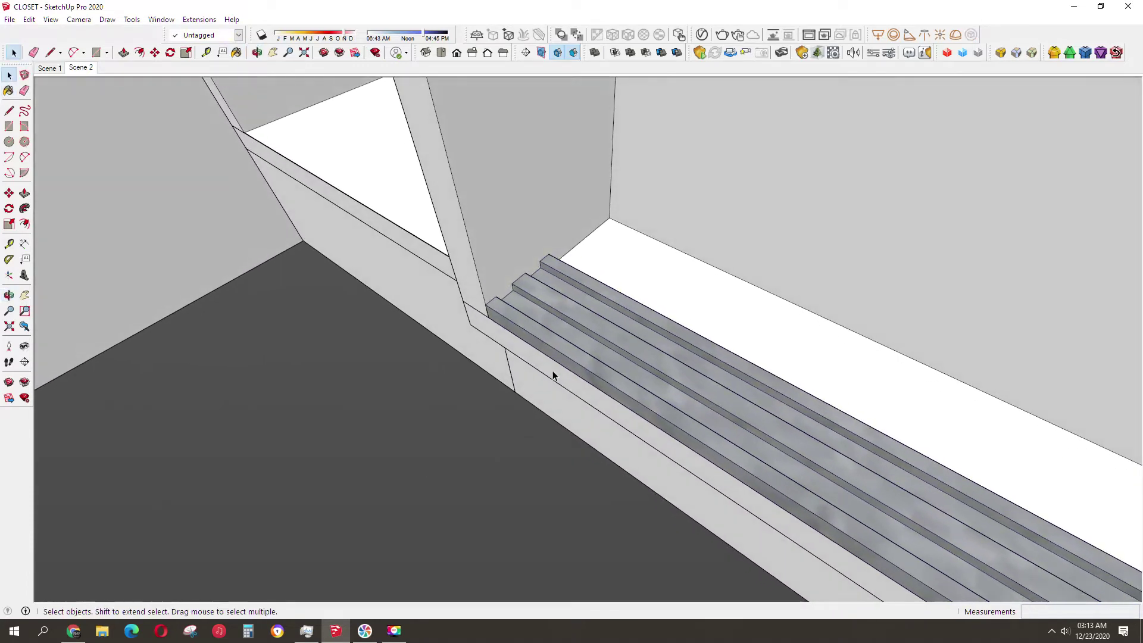
Copy the rail group 0.05 m beside the original to double the track.
left_click(487, 309)
key("m")
key("ctrl")
left_click(486, 305)
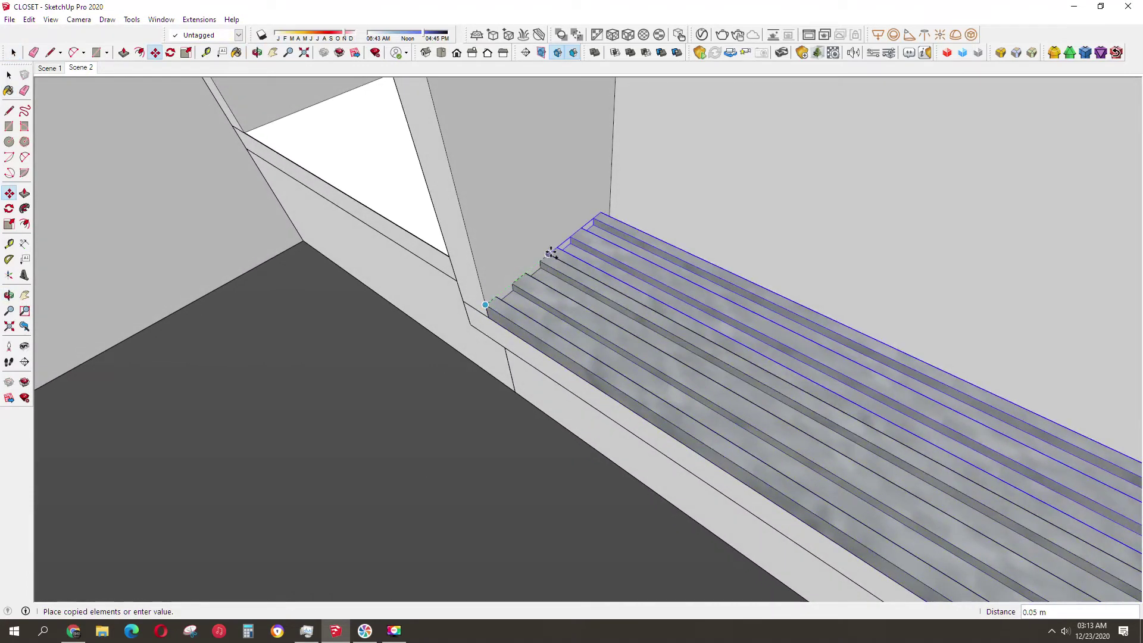
left_click(551, 256)
mouse_move(551, 256)
middle_mouse_down()
mouse_move(823, 337)
mouse_move(582, 375)
middle_mouse_up()
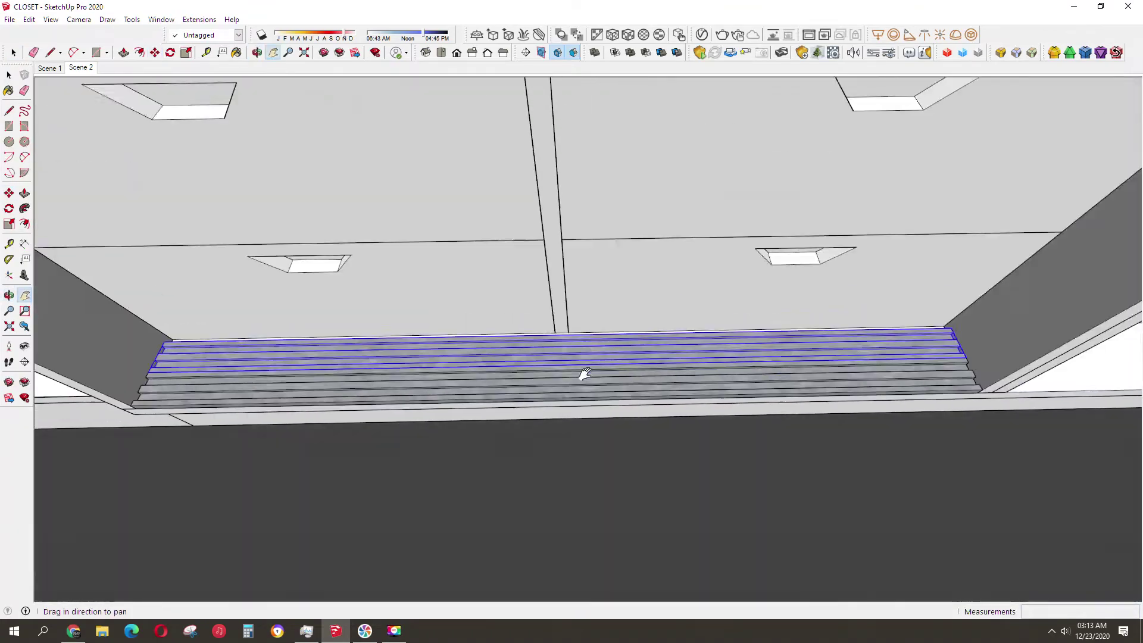
key("space")
mouse_move(557, 529)
middle_mouse_down()
mouse_move(286, 304)
mouse_move(500, 365)
mouse_move(503, 424)
mouse_move(710, 448)
mouse_move(531, 408)
mouse_move(311, 401)
mouse_move(576, 383)
mouse_move(575, 422)
mouse_move(574, 348)
middle_mouse_up()
scroll(456, 409, "up", 3)
Select the lower rail slats and copy them with Move and Ctrl.
scroll(441, 369, "up", 3)
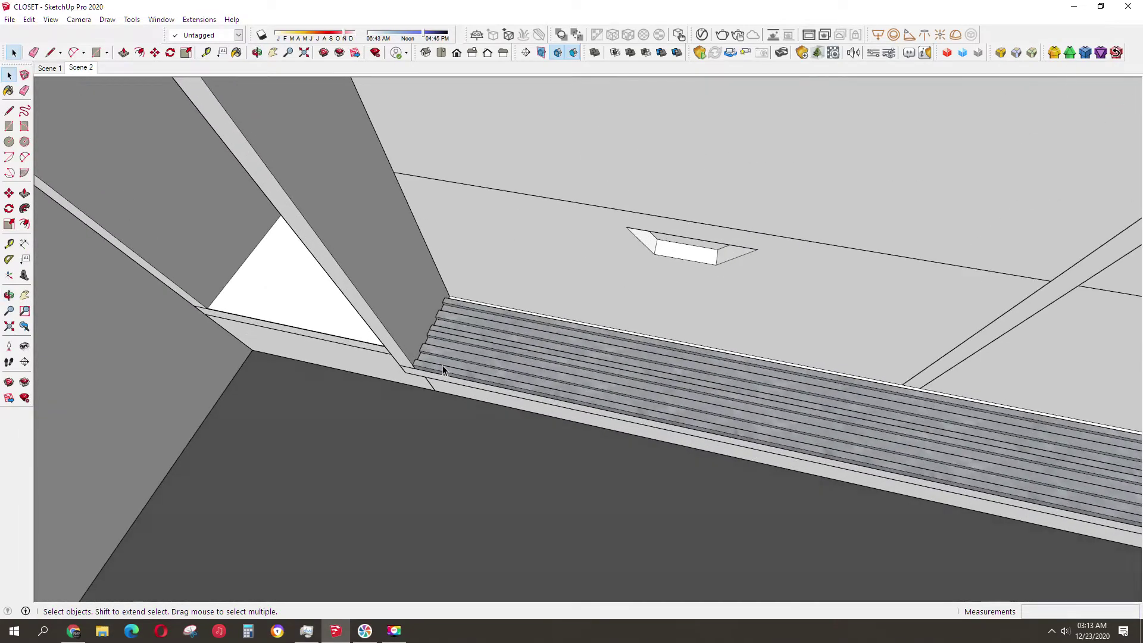
left_click(446, 352)
middle_click_drag(440, 335, 428, 301)
scroll(428, 301, "down", 3)
key("m")
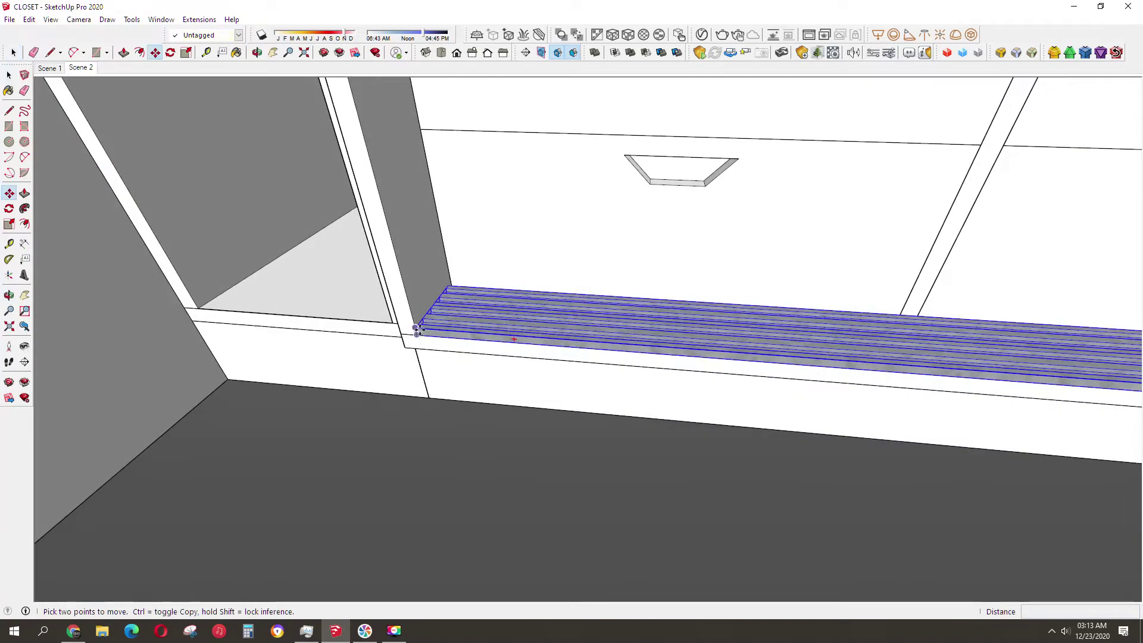
left_click(408, 284)
key("ctrl")
scroll(421, 435, "down", 5)
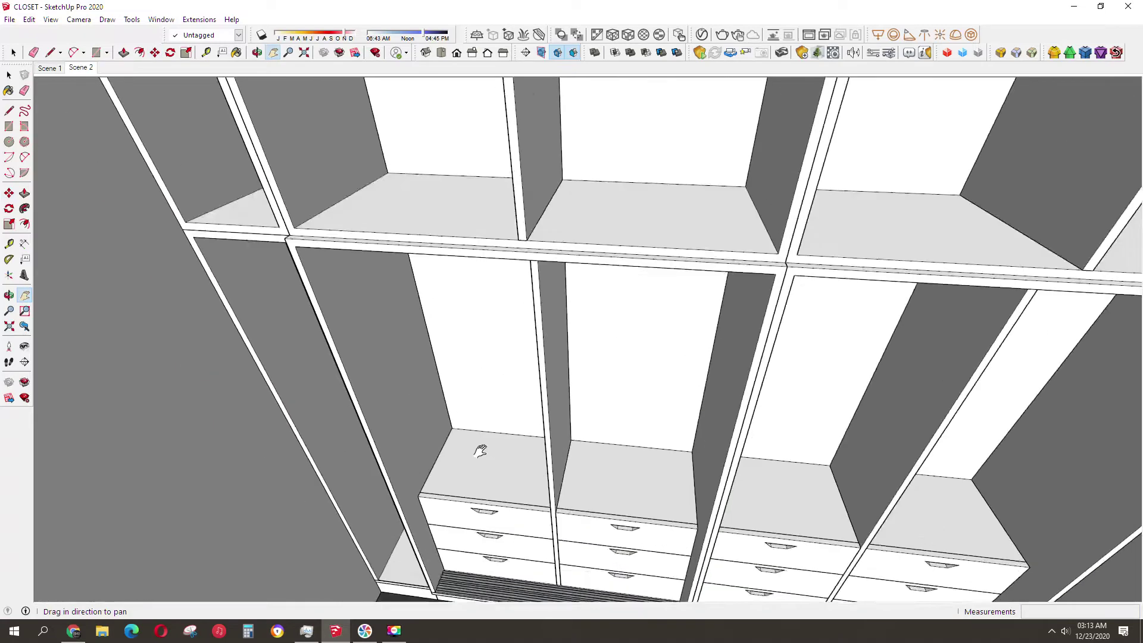
middle_click_drag(478, 449, 434, 382)
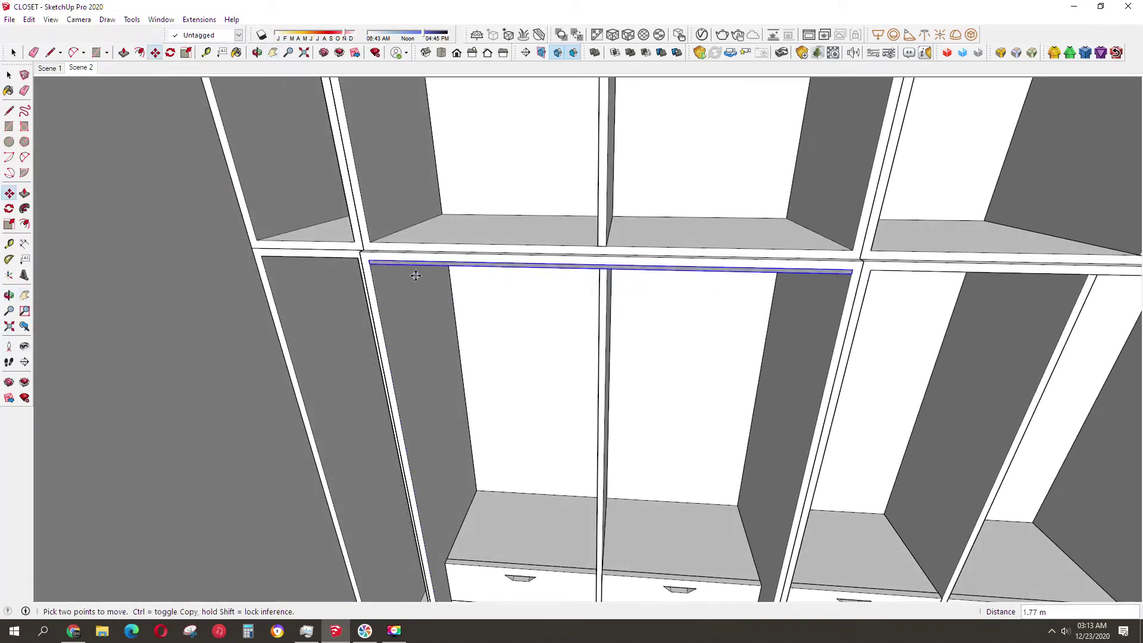
middle_click_drag(412, 276, 453, 250)
Mirror the grooved track with a scale of -1 and move it along the plinth.
key("s")
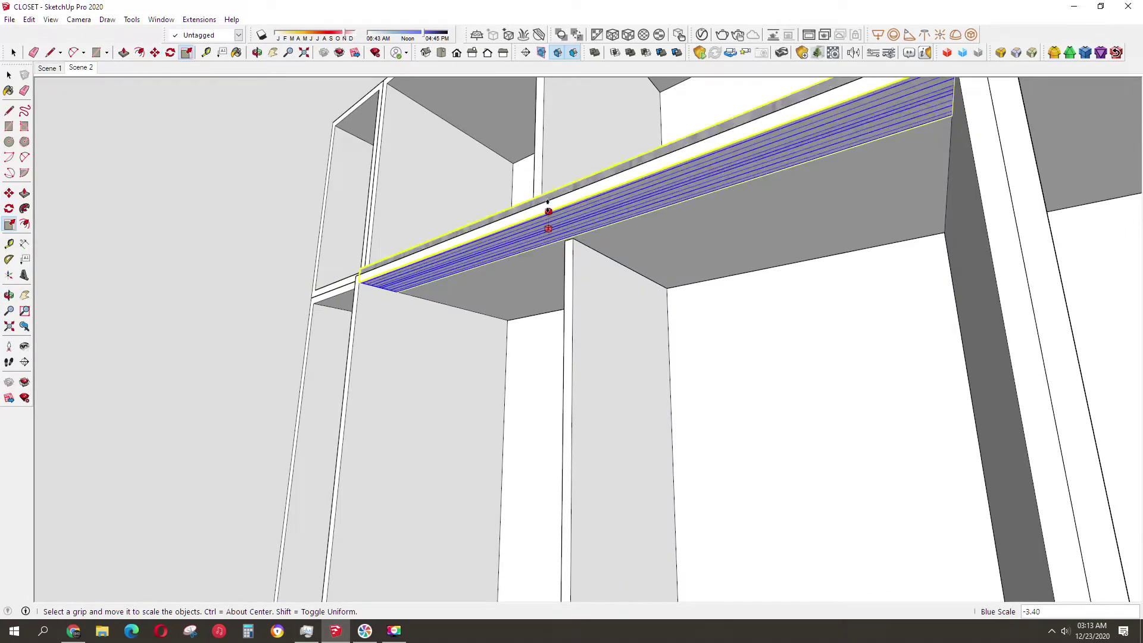
key("Return")
scroll(425, 249, "up", 3)
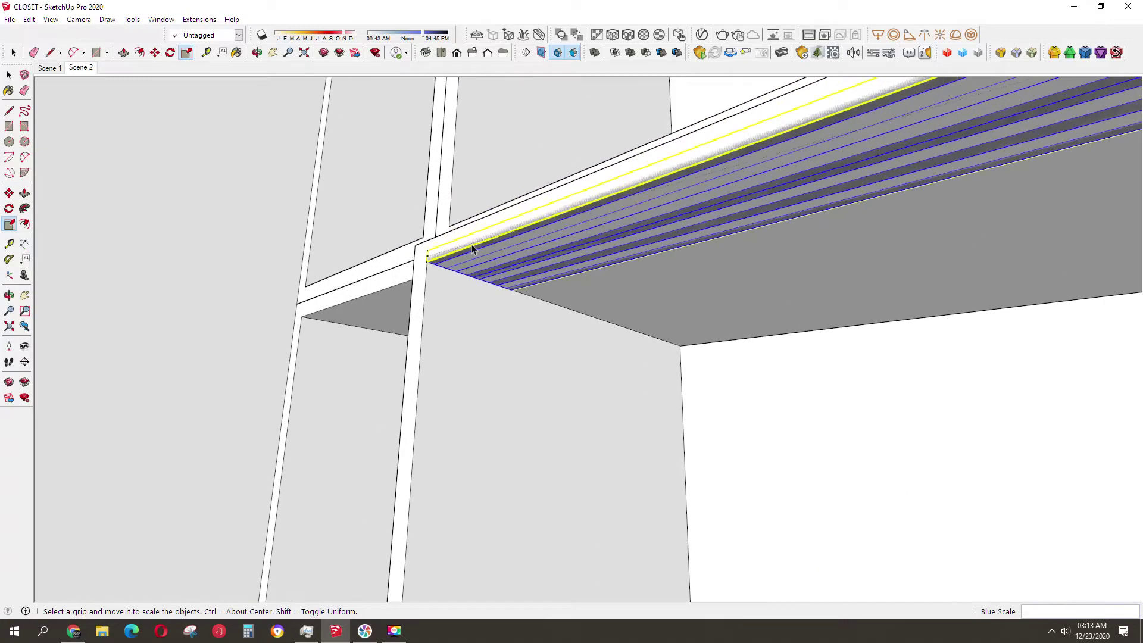
key("space")
key("m")
scroll(425, 248, "down", 2)
mouse_move(425, 249)
middle_mouse_down()
mouse_move(643, 404)
mouse_move(628, 480)
mouse_move(310, 275)
mouse_move(365, 401)
mouse_move(359, 526)
middle_mouse_up()
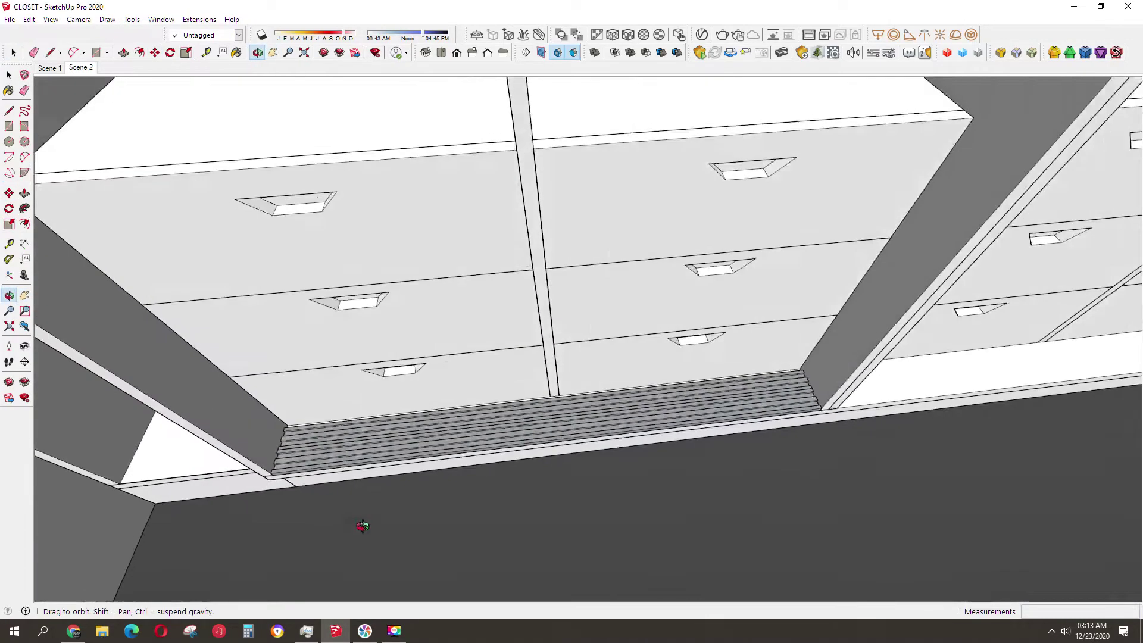
scroll(274, 456, "up", 3)
scroll(241, 452, "up", 2)
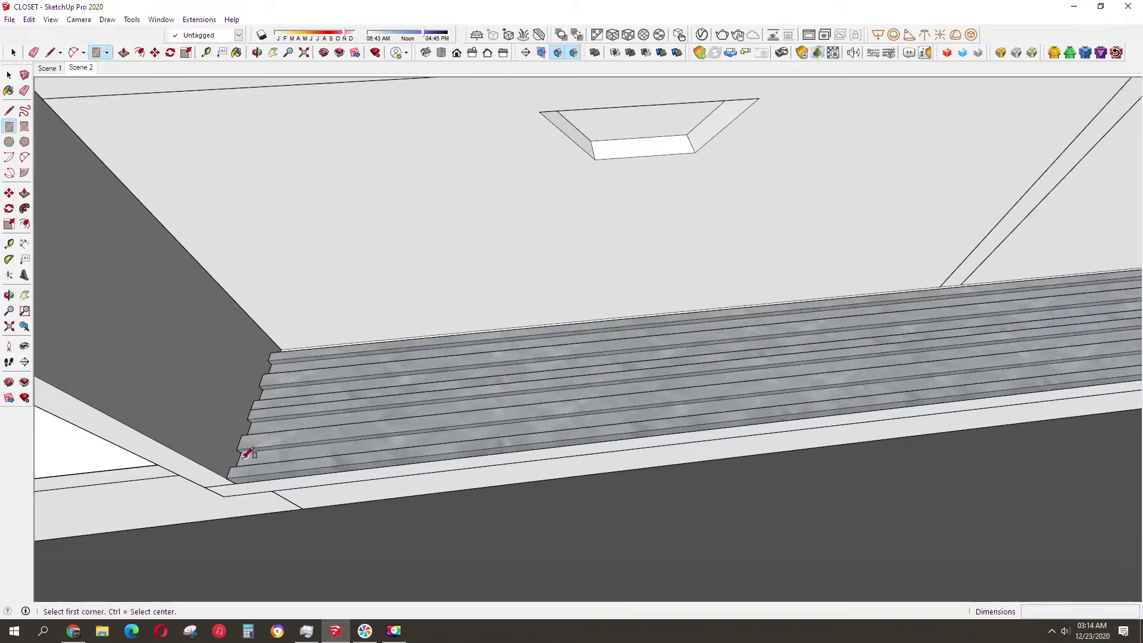
scroll(245, 452, "up", 2)
scroll(403, 383, "down", 3)
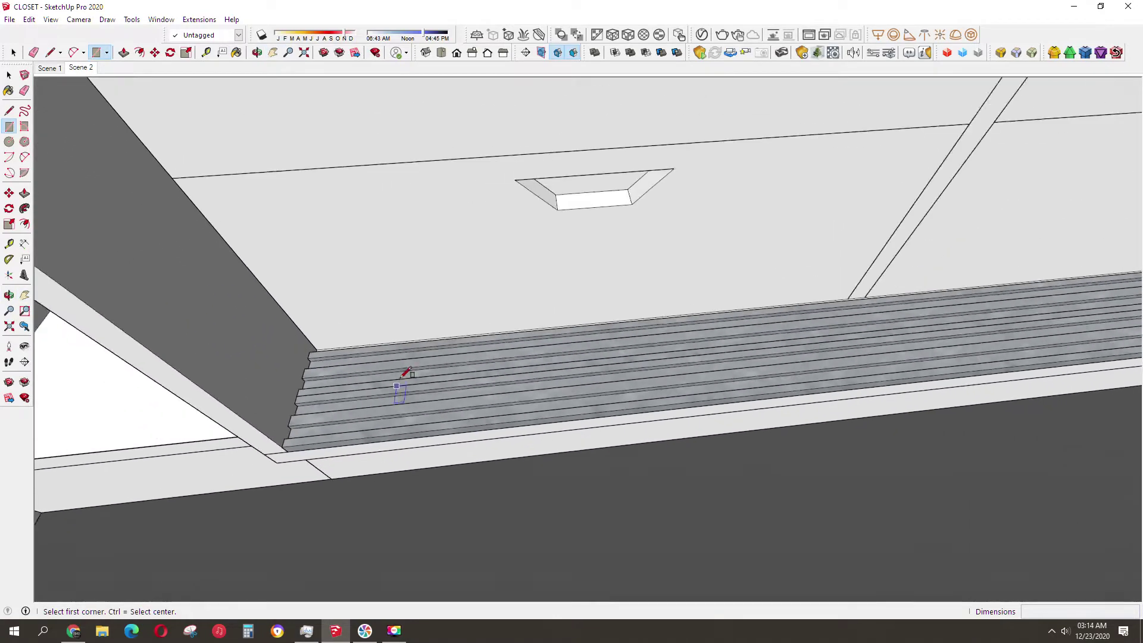
scroll(441, 365, "down", 2)
Select the grooved plinth track and orbit to check the tracks and upper cubbies.
key("space")
scroll(742, 426, "down", 5)
mouse_move(742, 426)
middle_mouse_down()
mouse_move(512, 379)
mouse_move(419, 139)
mouse_move(434, 191)
middle_mouse_up()
left_click(521, 373)
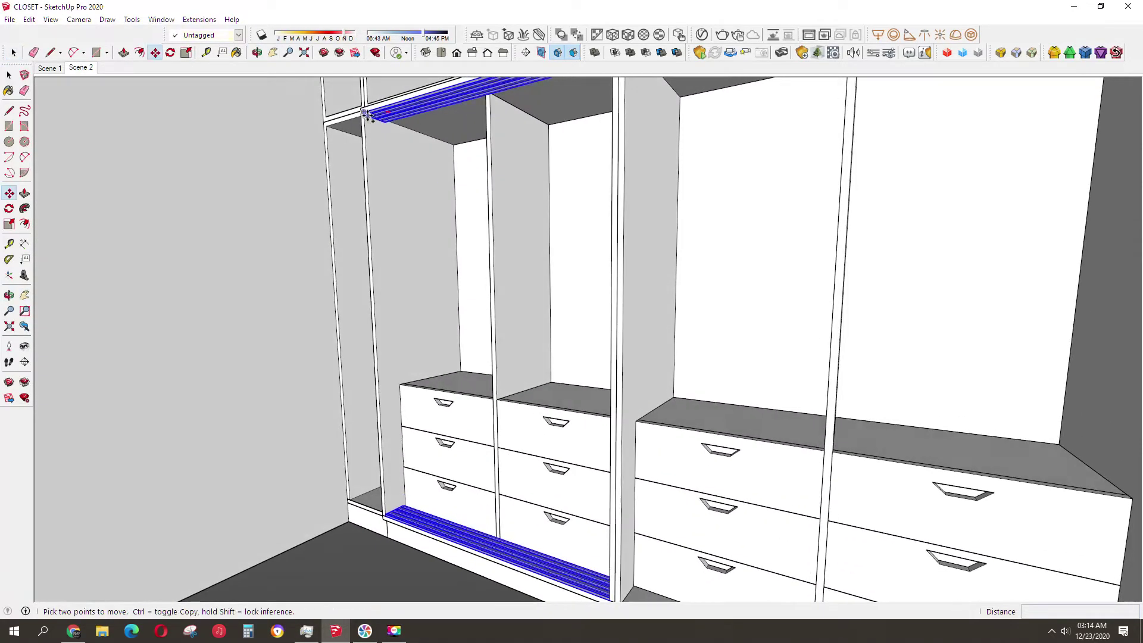
mouse_move(597, 158)
middle_mouse_down()
mouse_move(518, 332)
mouse_move(567, 248)
mouse_move(619, 334)
mouse_move(662, 372)
mouse_move(730, 324)
mouse_move(637, 334)
middle_mouse_up()
mouse_move(785, 345)
middle_mouse_down("shift")
mouse_move(799, 321)
mouse_move(789, 412)
mouse_move(886, 401)
mouse_move(802, 395)
mouse_move(784, 360)
mouse_move(531, 352)
mouse_move(817, 339)
mouse_move(821, 426)
mouse_move(850, 462)
mouse_move(839, 460)
middle_mouse_up("shift")
Draw a rectangle on the corner unit floor and pull it up into a thin shelf board.
key("r")
left_click(831, 464)
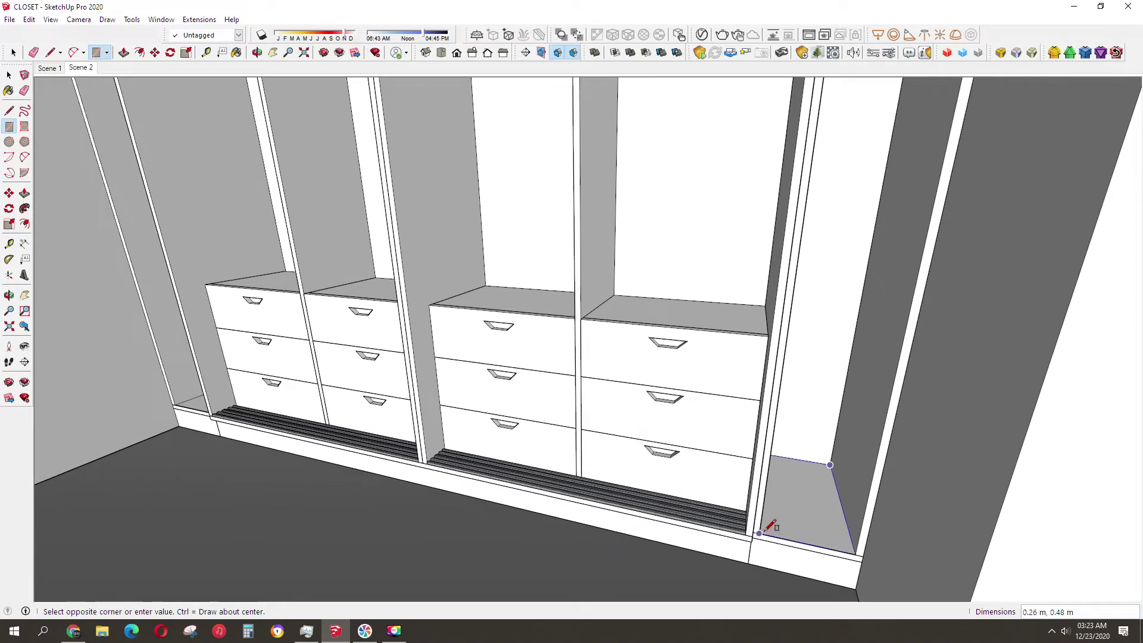
key("p")
middle_click_drag(770, 526, 855, 492)
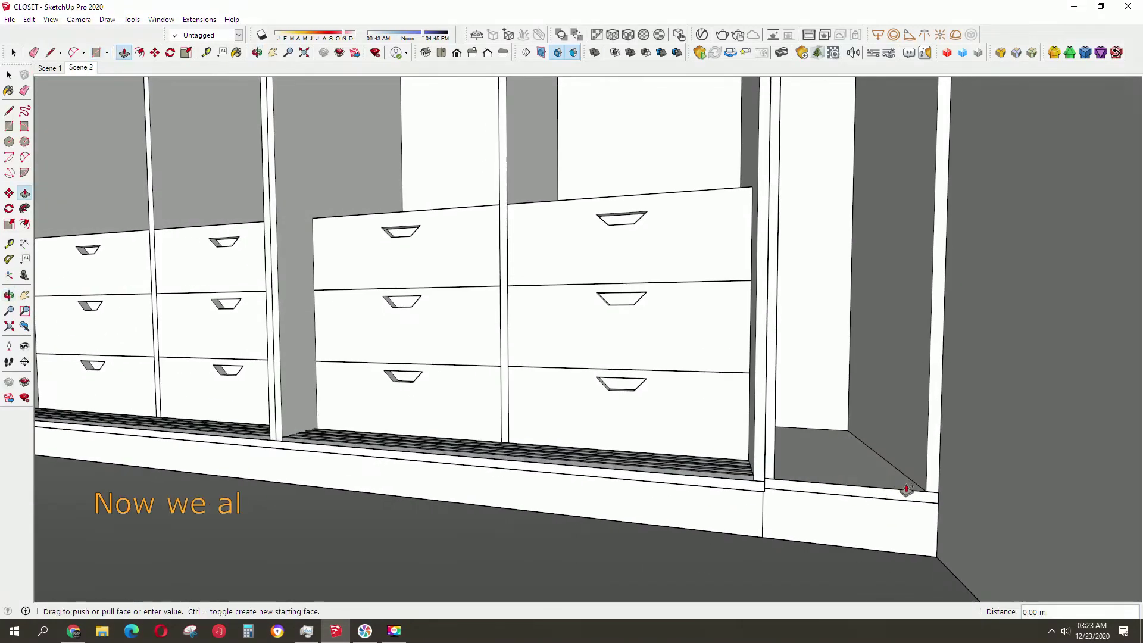
key("space")
middle_click_drag(926, 506, 840, 527)
Make the shelf board a component.
right_click(834, 521)
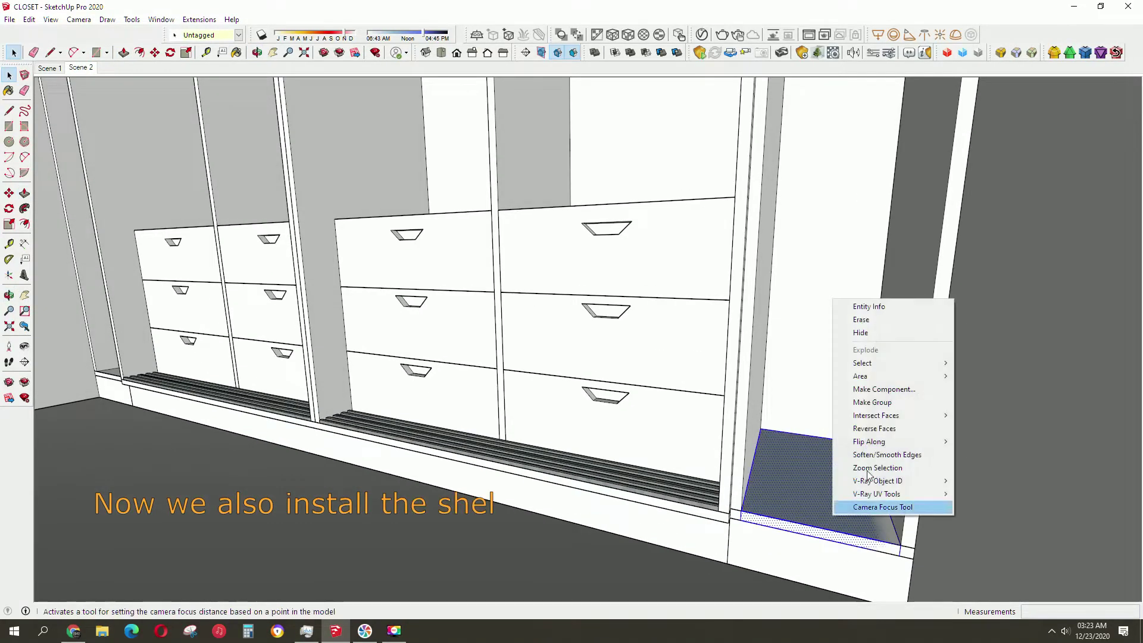
left_click(870, 388)
left_click(580, 438)
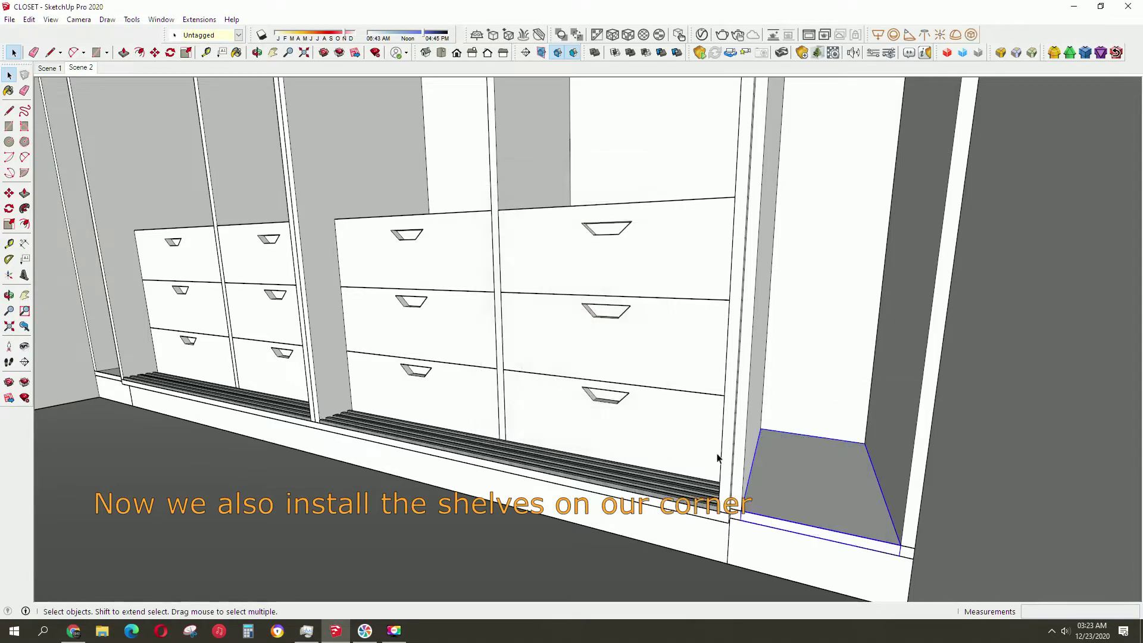
middle_click_drag(732, 456, 855, 476)
Copy the shelf 1.80 m up to the top of the corner unit.
key("m")
left_click(909, 532)
key("ctrl")
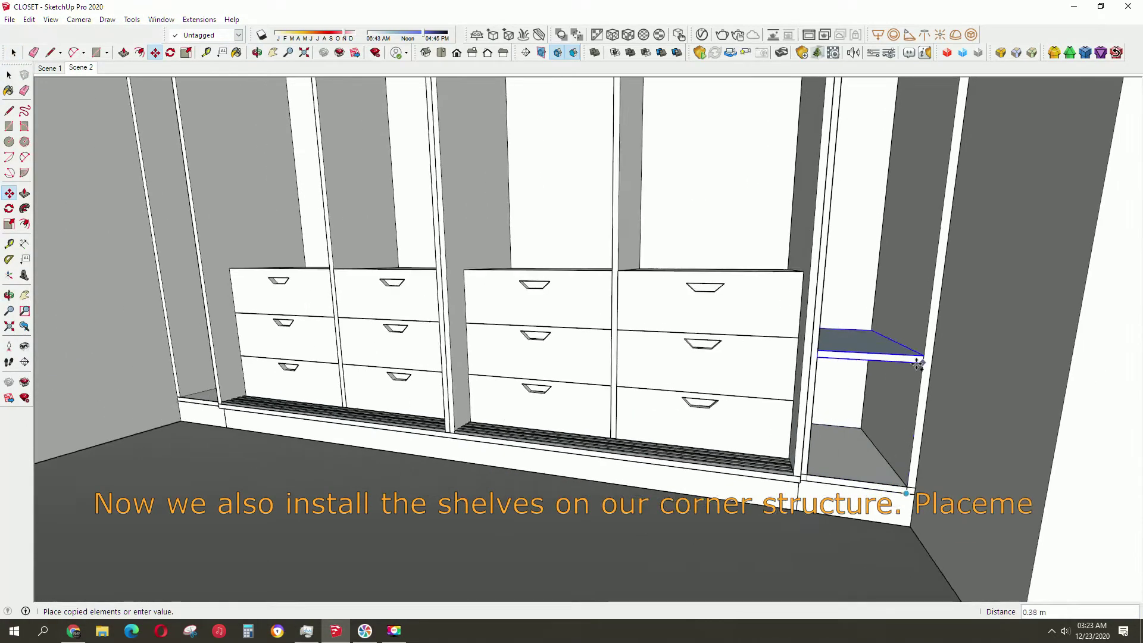
mouse_move(908, 532)
middle_mouse_down()
mouse_move(838, 487)
mouse_move(1036, 248)
mouse_move(1039, 171)
middle_mouse_up()
type("/6")
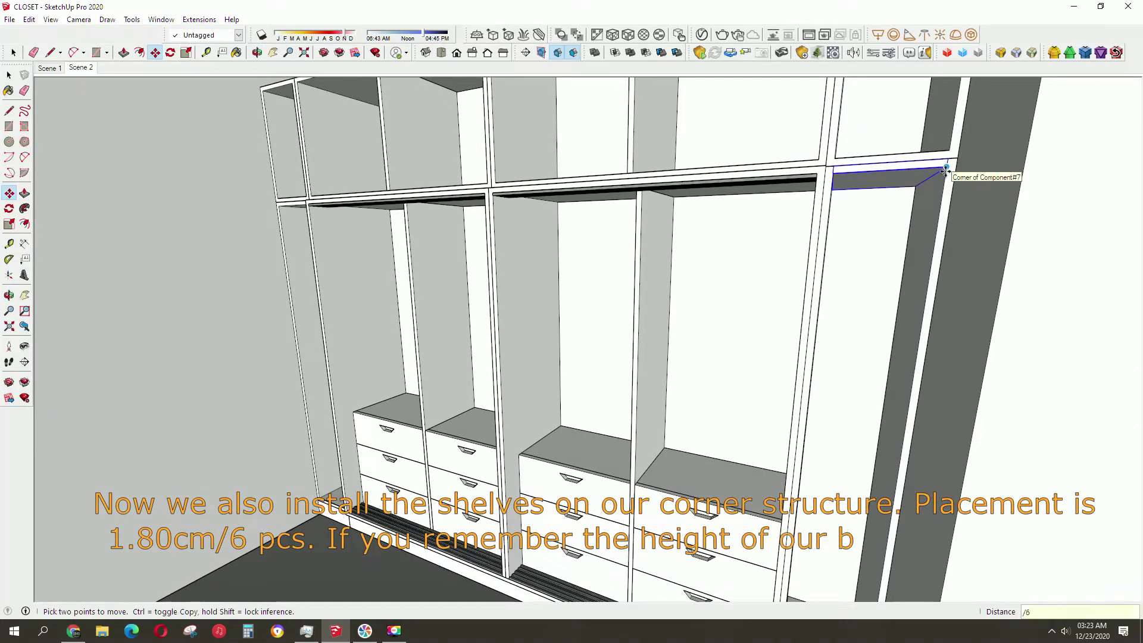
Array the shelf copy with /6 into six evenly spaced shelves in the right corner unit.
key("Return")
mouse_move(745, 365)
middle_mouse_down()
mouse_move(962, 355)
mouse_move(891, 409)
mouse_move(751, 268)
mouse_move(671, 330)
mouse_move(850, 437)
middle_mouse_up()
scroll(727, 235, "up", 3)
scroll(849, 437, "down", 3)
mouse_move(774, 453)
middle_mouse_down("shift")
mouse_move(700, 480)
mouse_move(698, 420)
mouse_move(661, 307)
mouse_move(703, 162)
middle_mouse_up("shift")
scroll(702, 478, "down", 2)
middle_click_drag(719, 561, 703, 497)
scroll(702, 497, "up", 2)
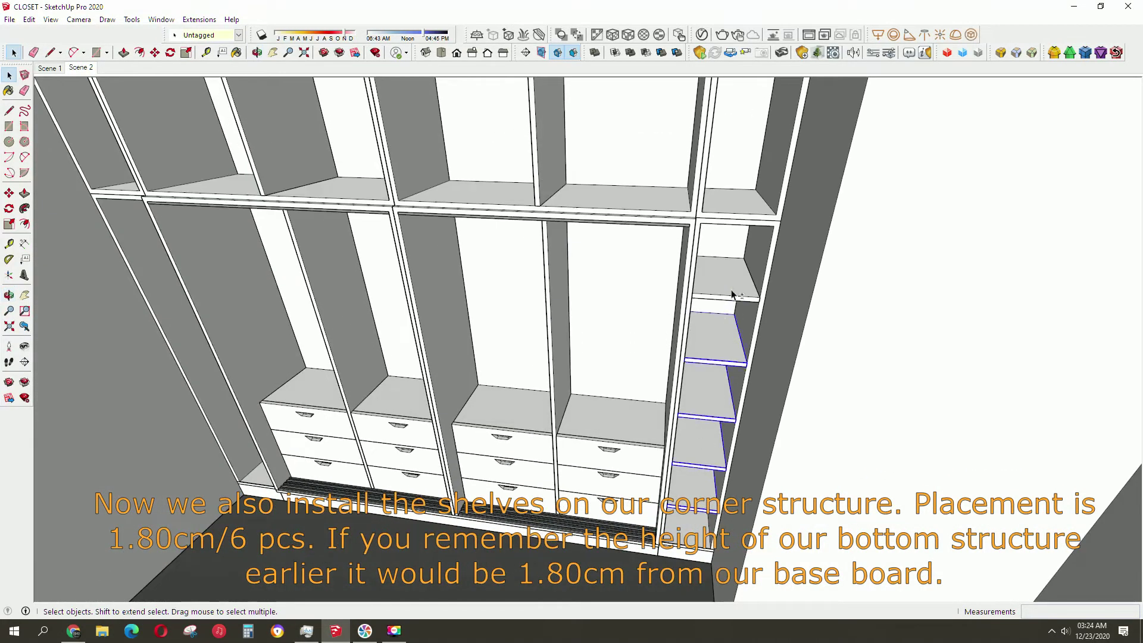
middle_click_drag(733, 295, 774, 310)
Copy the shelf set into the left corner unit and view the whole closet.
key("m")
left_click(782, 190)
key("ctrl")
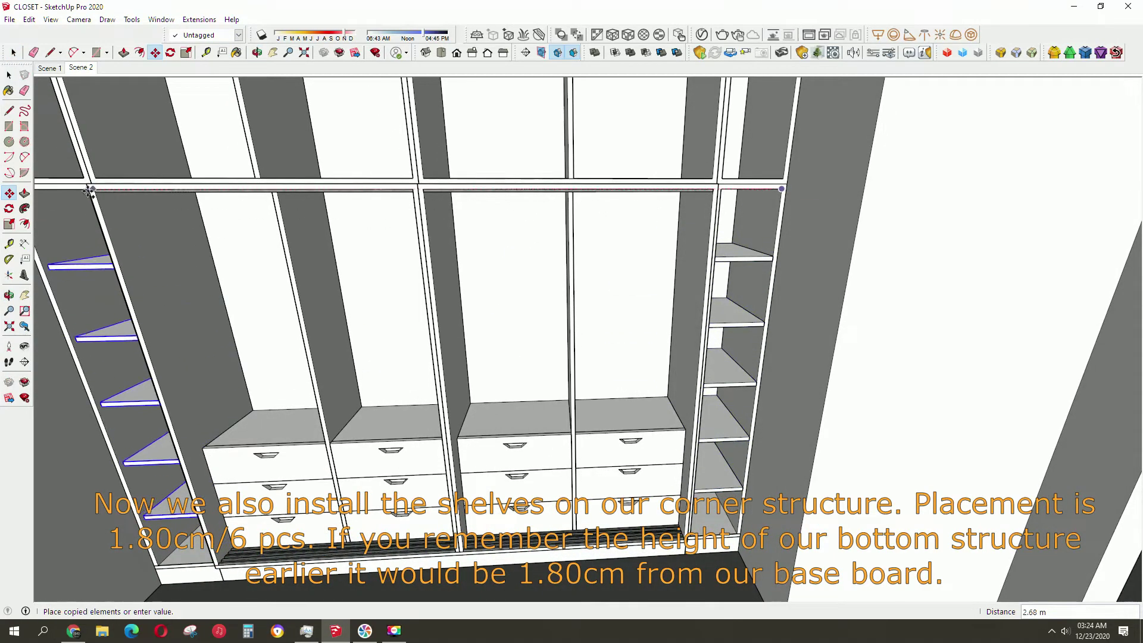
middle_click_drag(89, 191, 179, 286)
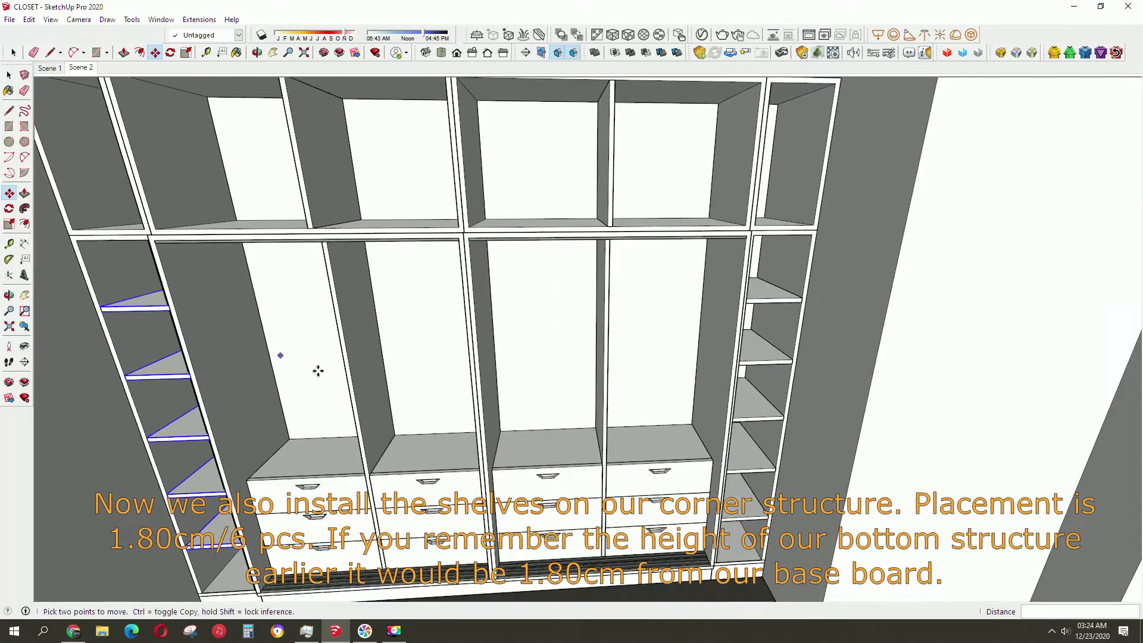
mouse_move(317, 370)
middle_mouse_down()
mouse_move(99, 524)
mouse_move(714, 339)
middle_mouse_up()
scroll(613, 350, "down", 3)
mouse_move(613, 351)
middle_mouse_down()
mouse_move(472, 383)
mouse_move(765, 470)
mouse_move(732, 476)
mouse_move(476, 321)
mouse_move(512, 250)
middle_mouse_up()
scroll(732, 476, "up", 2)
Copy the remaining shelves into place in the left corner shelving unit.
scroll(522, 167, "up", 3)
key("r")
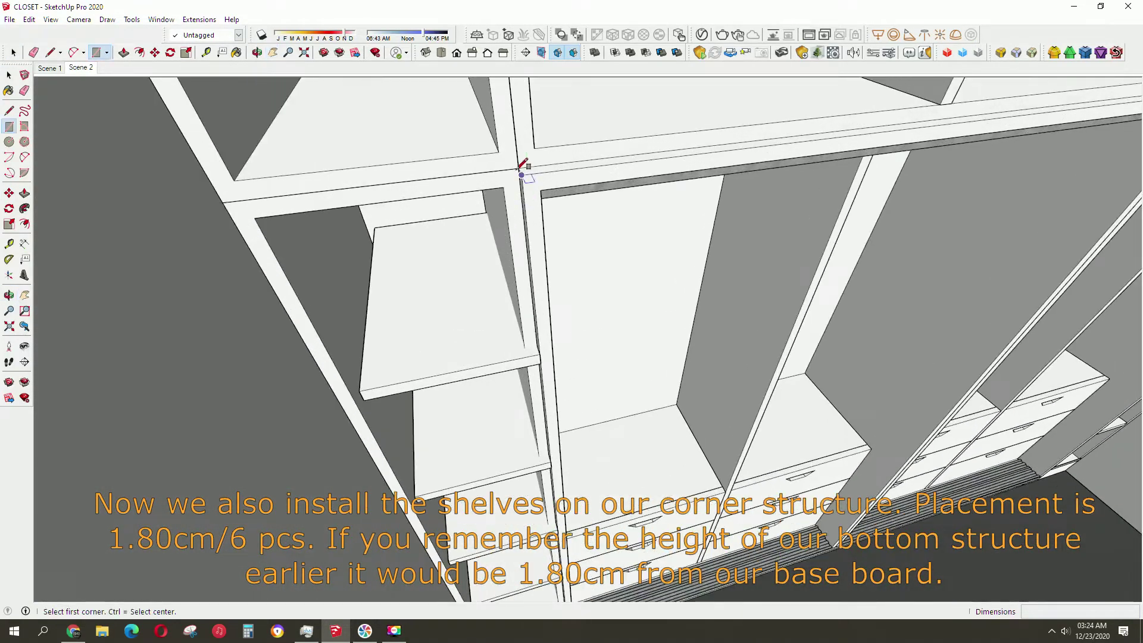
mouse_move(222, 203)
middle_mouse_down()
mouse_move(520, 507)
mouse_move(714, 520)
middle_mouse_up()
key("space")
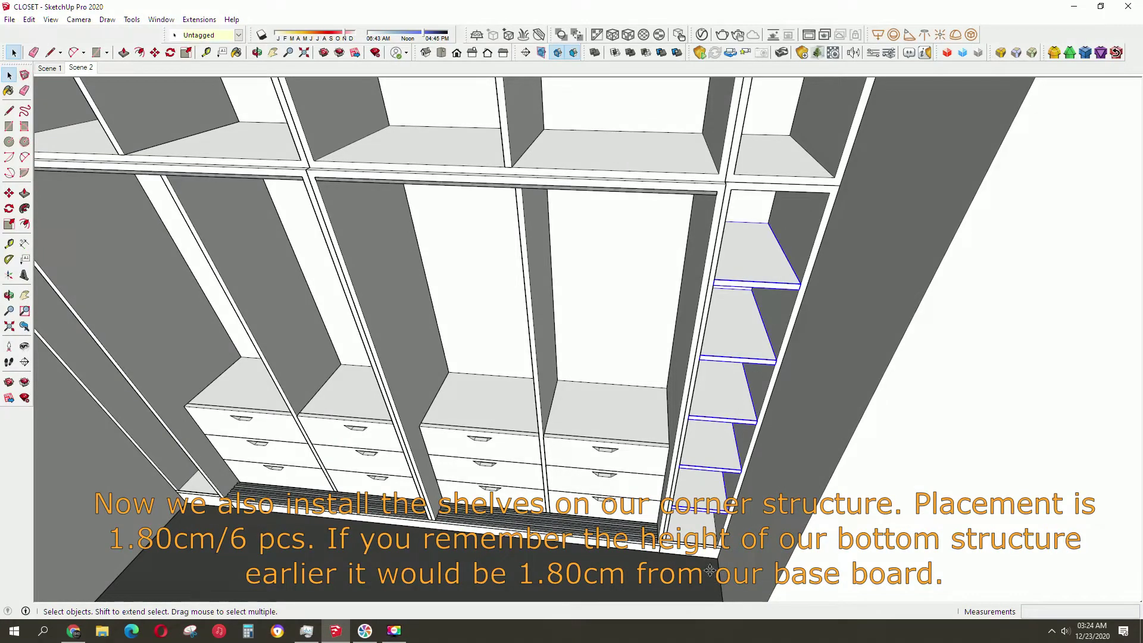
mouse_move(720, 543)
middle_mouse_down()
mouse_move(274, 511)
mouse_move(322, 539)
middle_mouse_up()
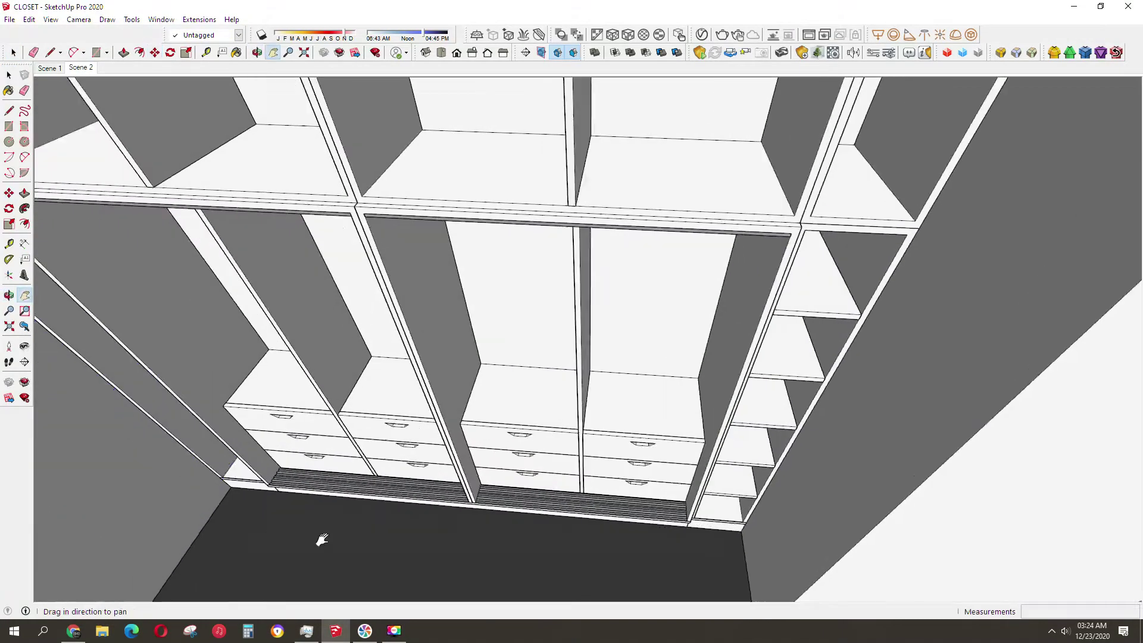
scroll(662, 476, "up", 5)
scroll(662, 476, "down", 5)
scroll(671, 448, "up", 3)
key("m")
key("ctrl")
left_click(622, 480)
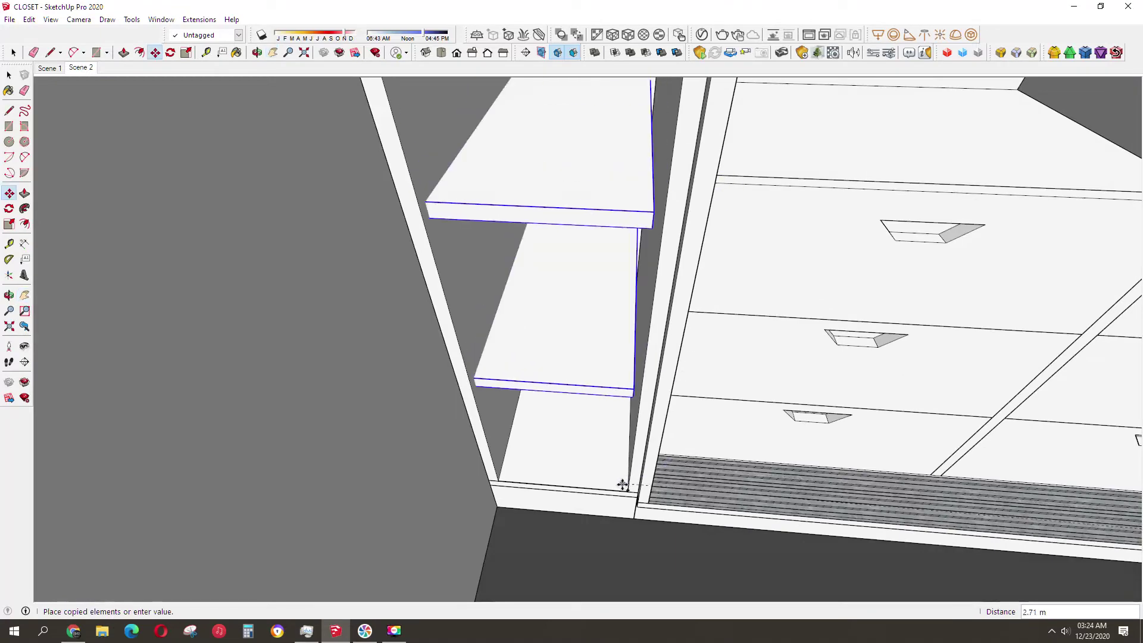
left_click(625, 491)
scroll(625, 491, "down", 5)
middle_click_drag(631, 486, 641, 472)
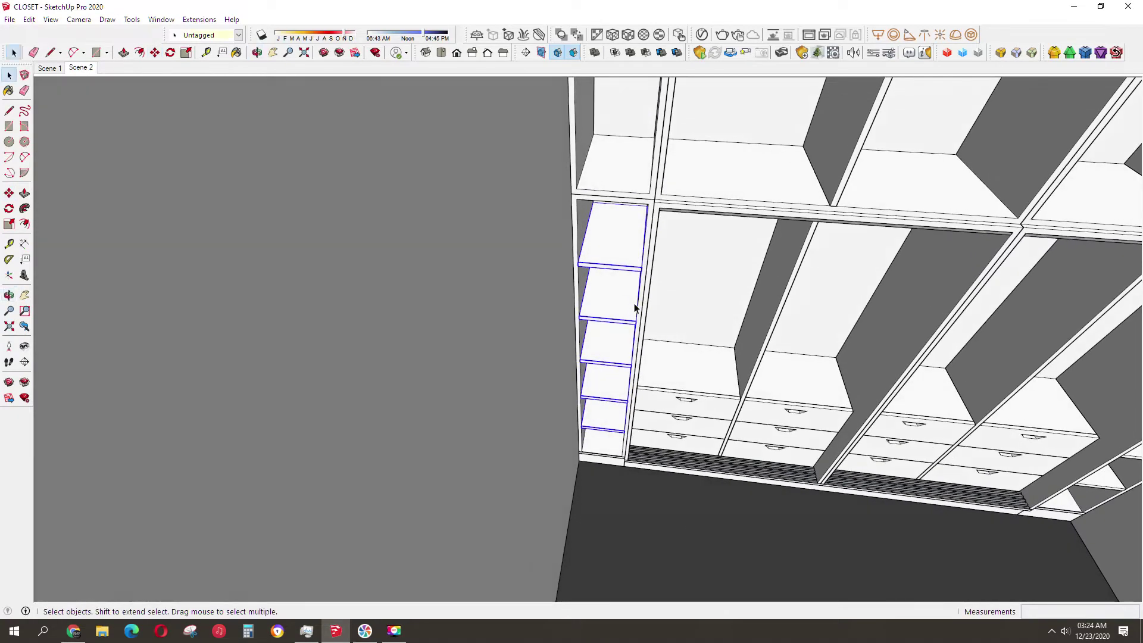
Draw a tall rectangle across the front of the left shelf bay.
right_click(666, 202)
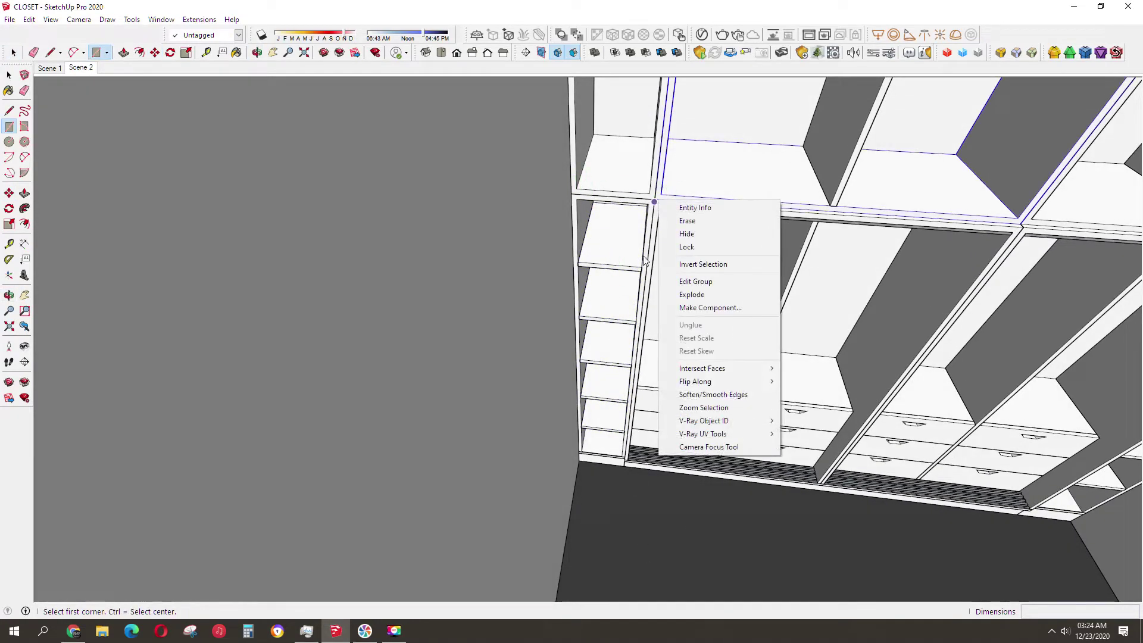
scroll(661, 205, "up", 3)
scroll(700, 166, "up", 2)
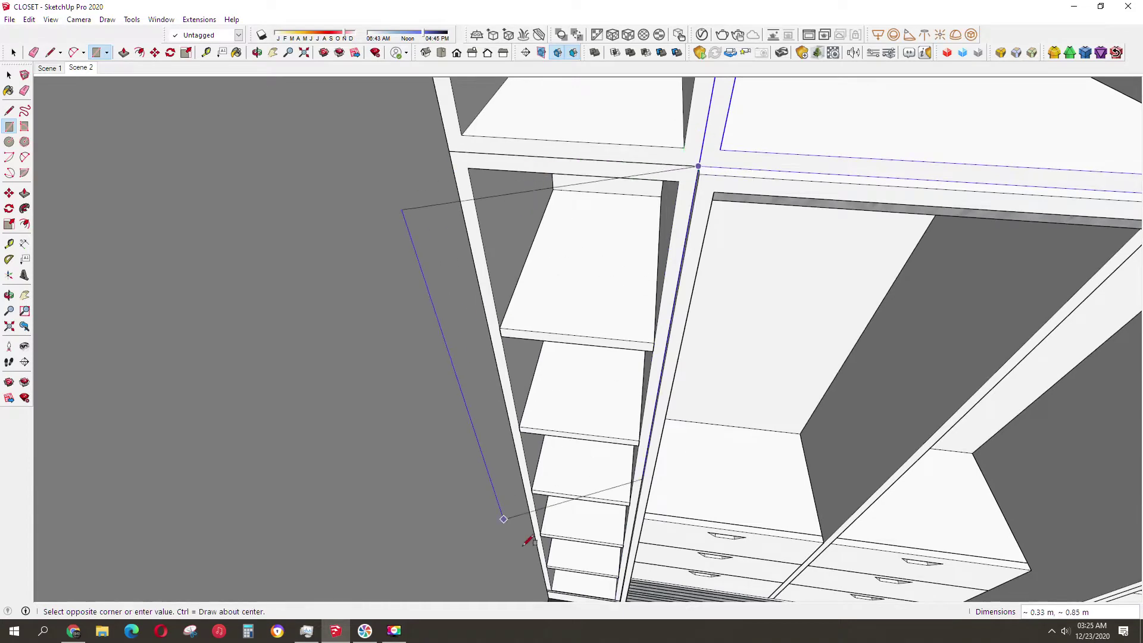
scroll(524, 542, "up", 3)
middle_click_drag(524, 536, 493, 309)
scroll(447, 476, "down", 3)
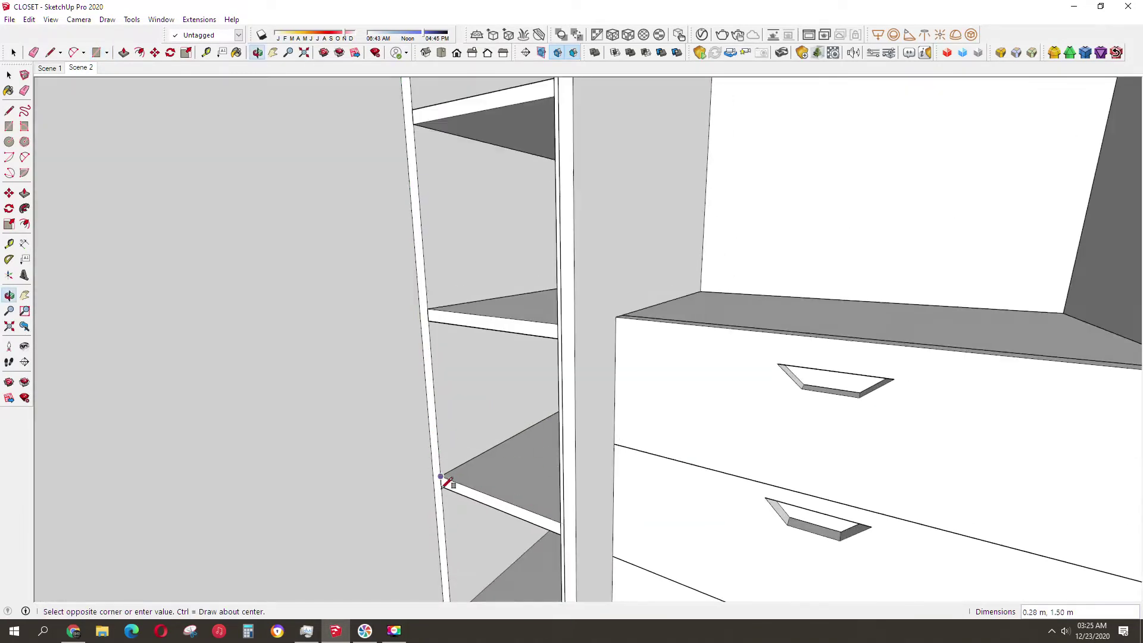
scroll(452, 557, "down", 2)
scroll(549, 450, "up", 2)
mouse_move(559, 448)
middle_mouse_down()
mouse_move(676, 485)
mouse_move(587, 339)
mouse_move(592, 352)
mouse_move(709, 312)
mouse_move(641, 248)
mouse_move(553, 238)
mouse_move(503, 267)
mouse_move(661, 393)
mouse_move(580, 269)
middle_mouse_up()
Push/Pull the rectangle into a thin front panel and select it.
key("space")
key("p")
key("space")
left_click(584, 235)
Make the selected front panel into a component.
right_click(580, 269)
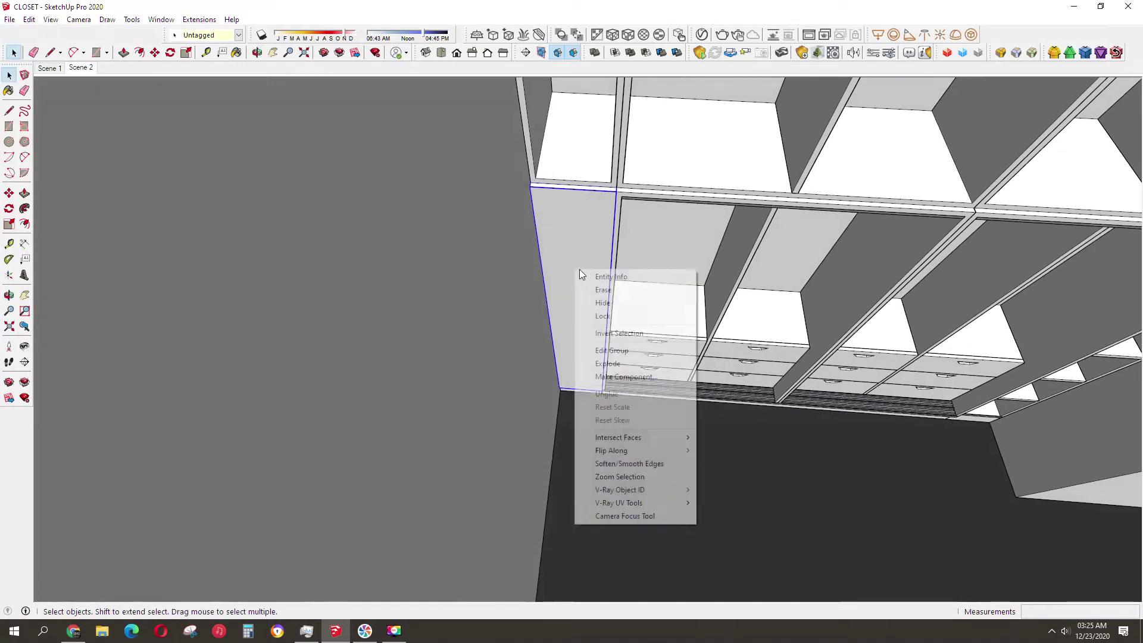
left_click(637, 378)
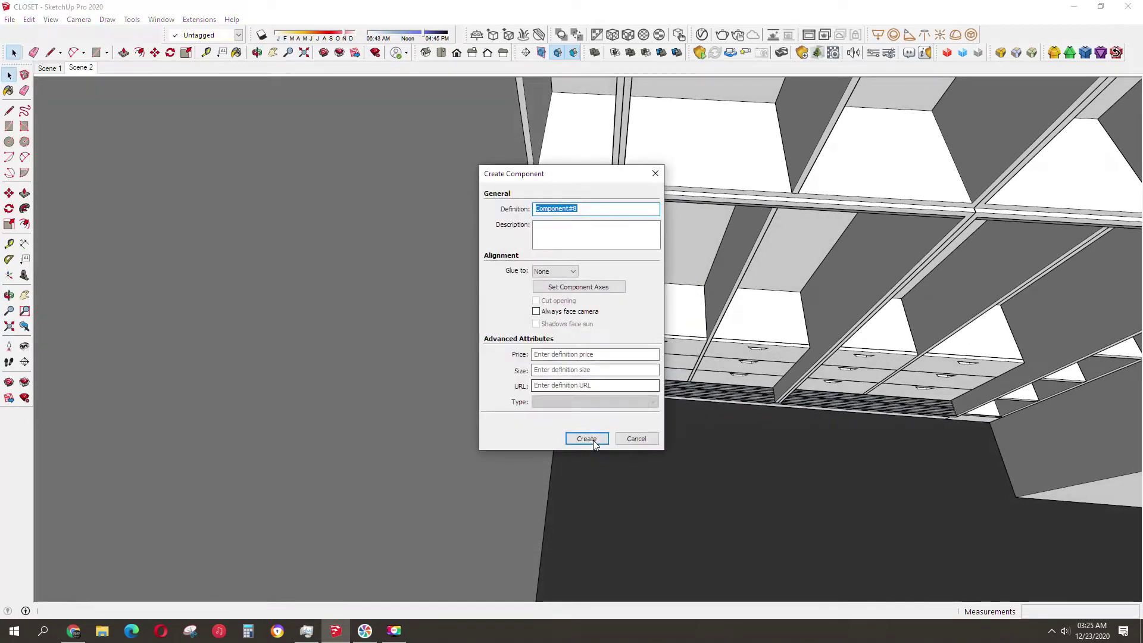
left_click(583, 439)
Copy the panel component over the front of the right corner unit.
key("m")
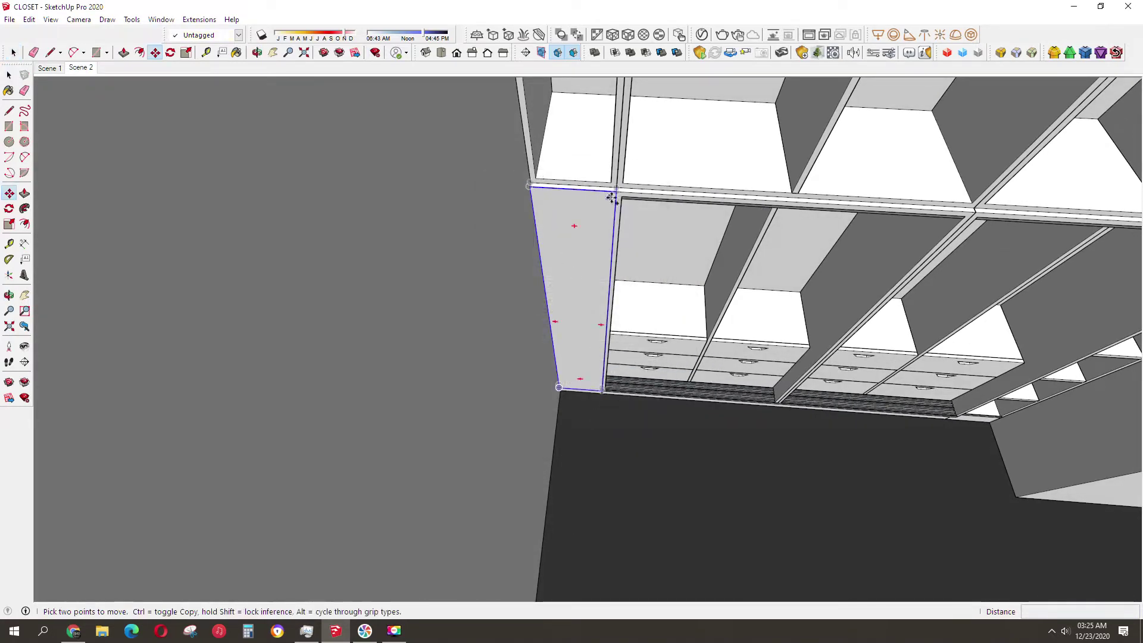
left_click(617, 185)
key("ctrl")
mouse_move(733, 191)
middle_mouse_down()
mouse_move(250, 220)
mouse_move(491, 221)
middle_mouse_up()
left_click(658, 262)
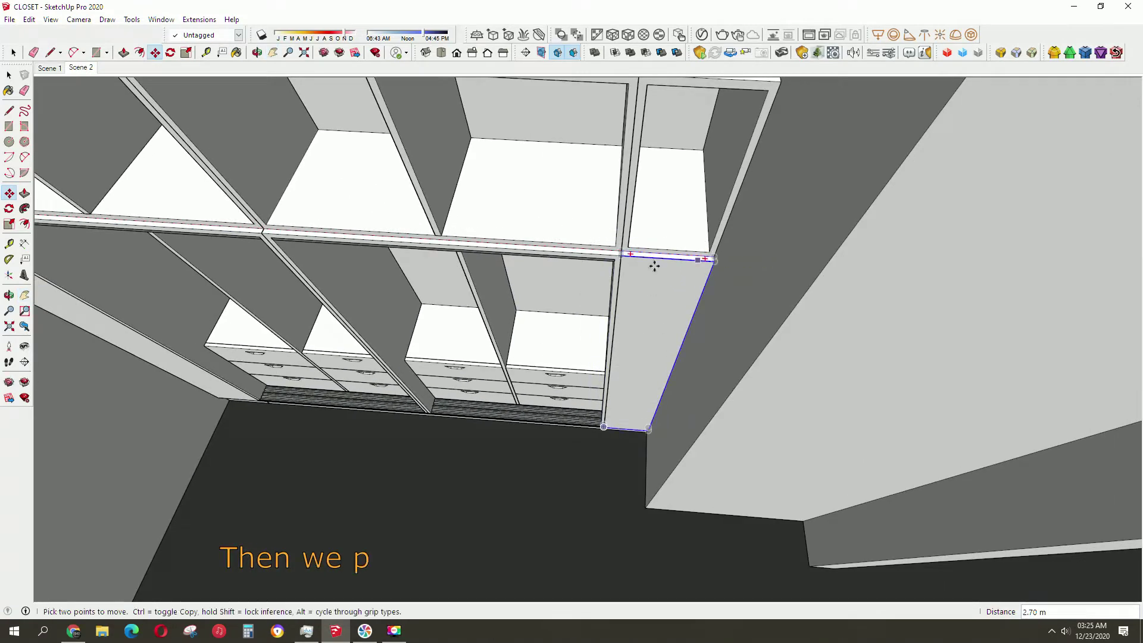
key("space")
mouse_move(658, 262)
middle_mouse_down()
mouse_move(605, 370)
mouse_move(695, 349)
mouse_move(655, 415)
middle_mouse_up()
Copy the panels up onto the closet's top section.
key("m")
left_click(655, 417)
left_click(693, 209)
key("space")
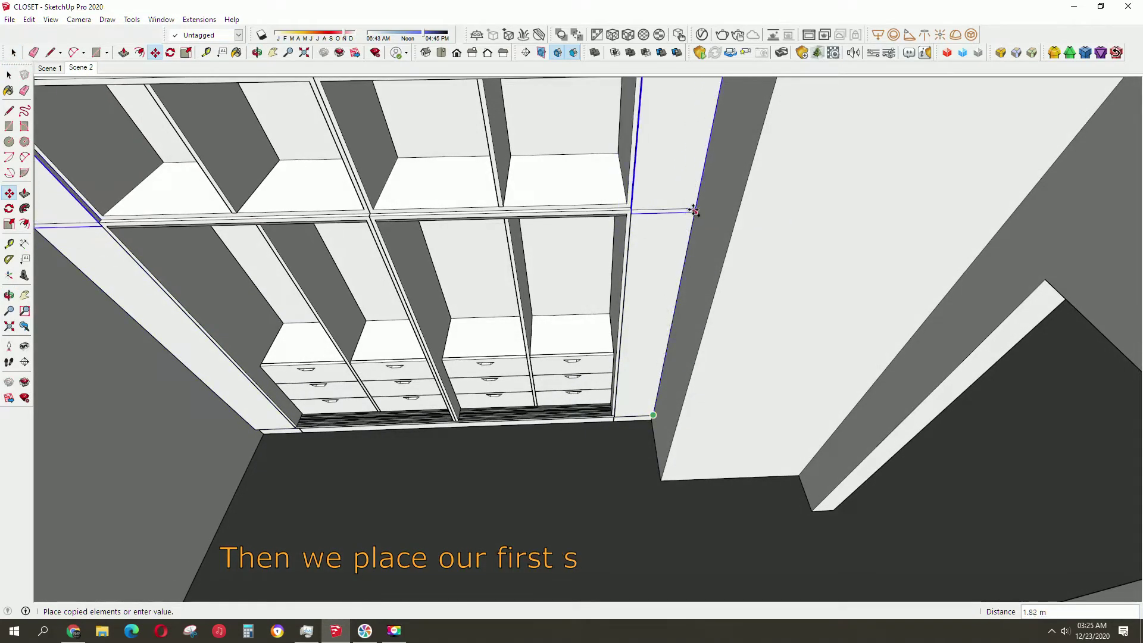
mouse_move(638, 219)
middle_mouse_down("shift")
mouse_move(635, 398)
mouse_move(615, 334)
middle_mouse_up("shift")
Start scaling the panels, then cancel and view the whole closet box.
key("s")
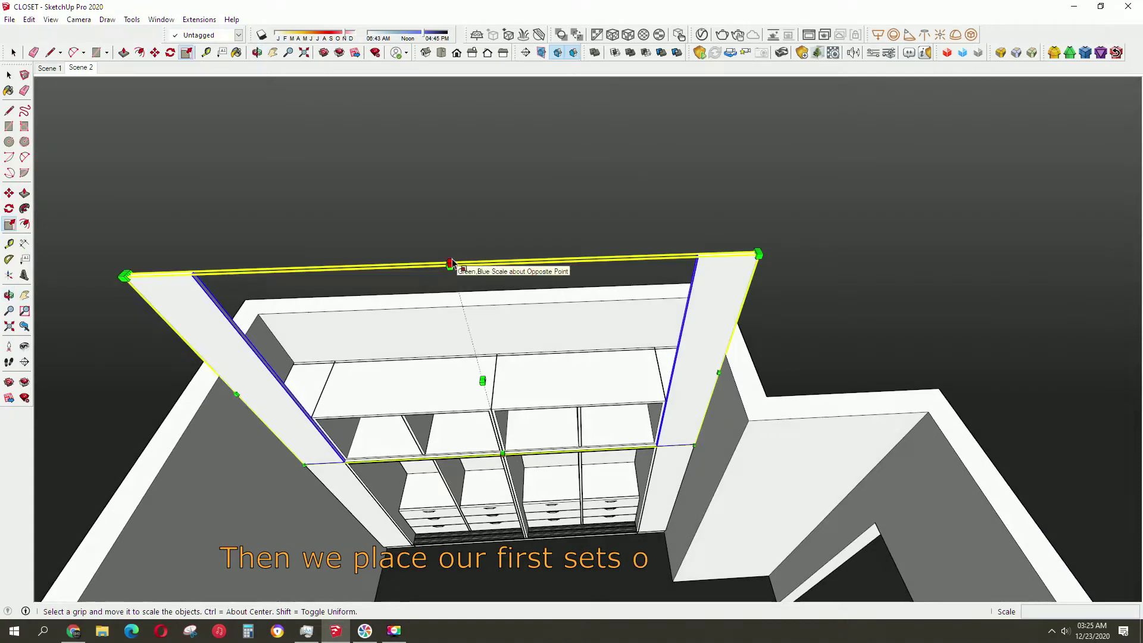
scroll(448, 278, "up", 5)
scroll(449, 278, "down", 1)
scroll(459, 323, "down", 2)
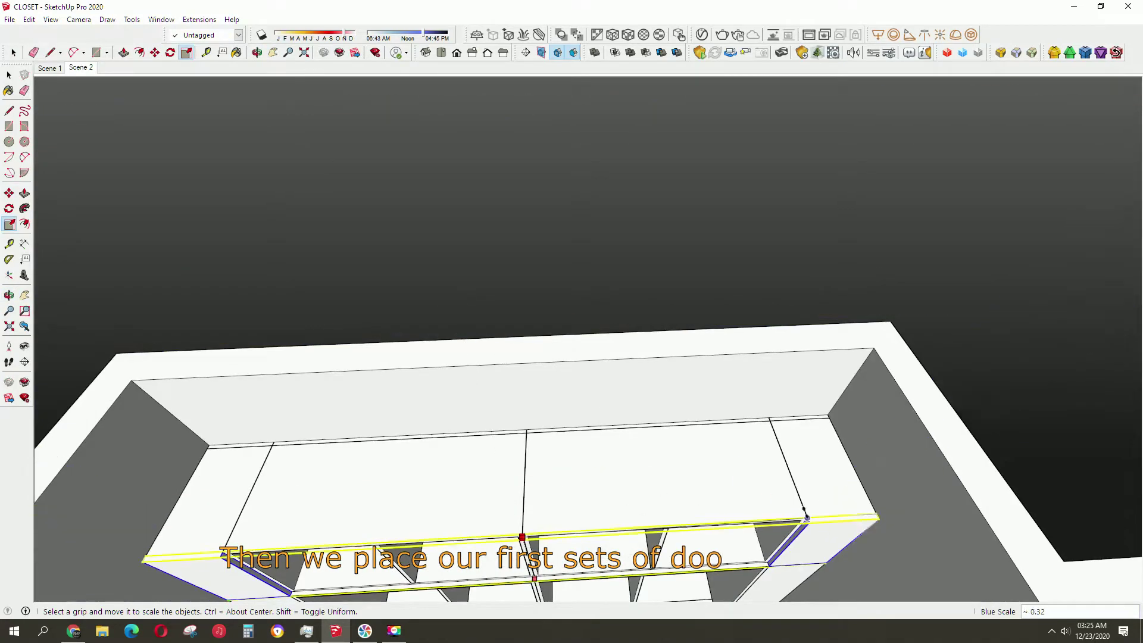
key("space")
mouse_move(702, 420)
middle_mouse_down()
mouse_move(580, 369)
mouse_move(681, 268)
mouse_move(538, 316)
middle_mouse_up()
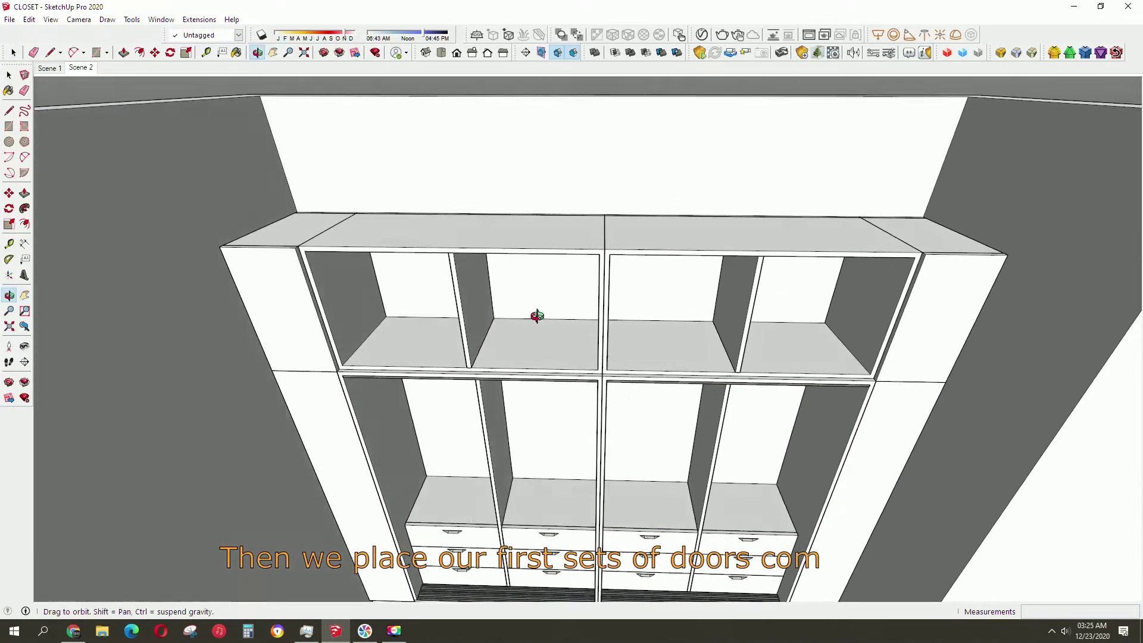
scroll(307, 232, "up", 3)
key("r")
key("space")
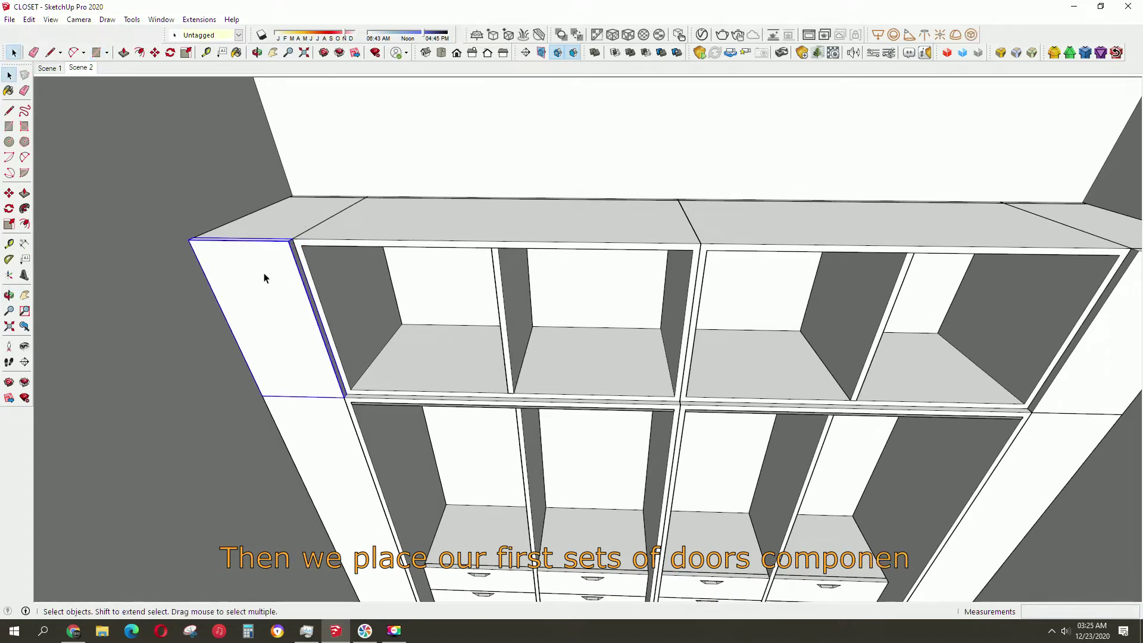
Move the door panel into the upper left bay and scale it to fill half the opening.
key("m")
left_click_drag(190, 240, 292, 245)
key("s")
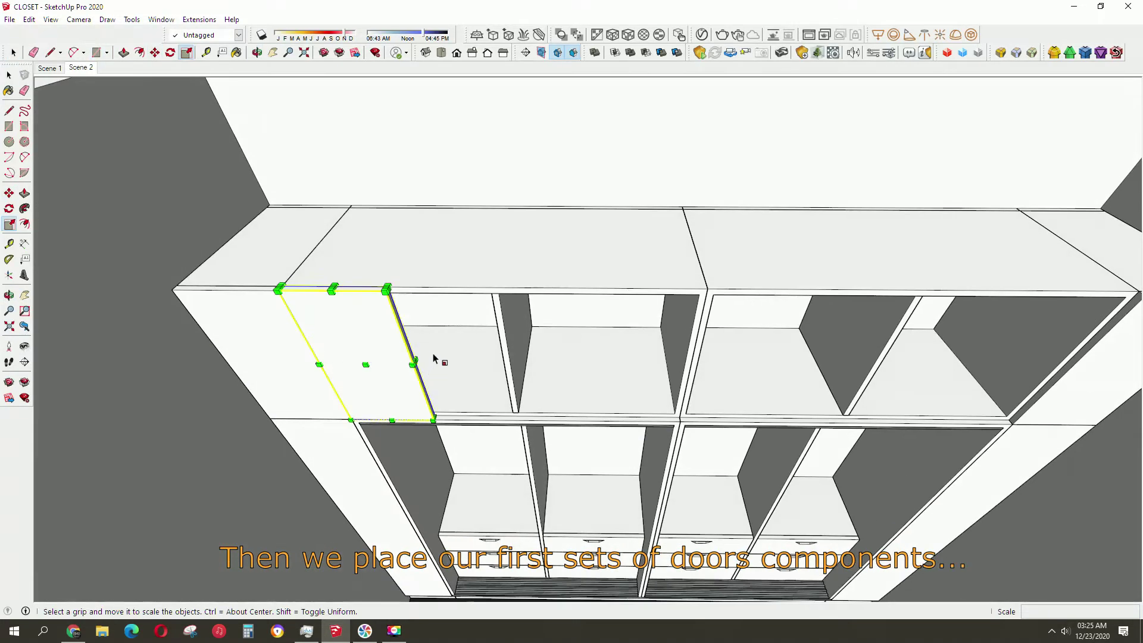
scroll(434, 357, "up", 2)
left_click_drag(407, 362, 527, 433)
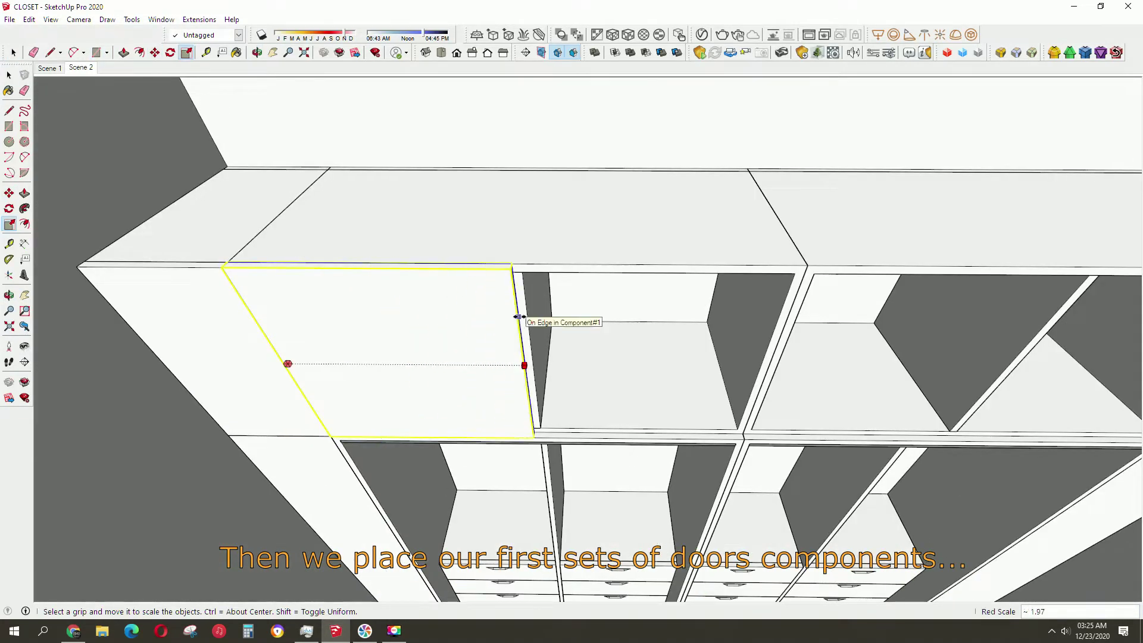
scroll(522, 362, "up", 3)
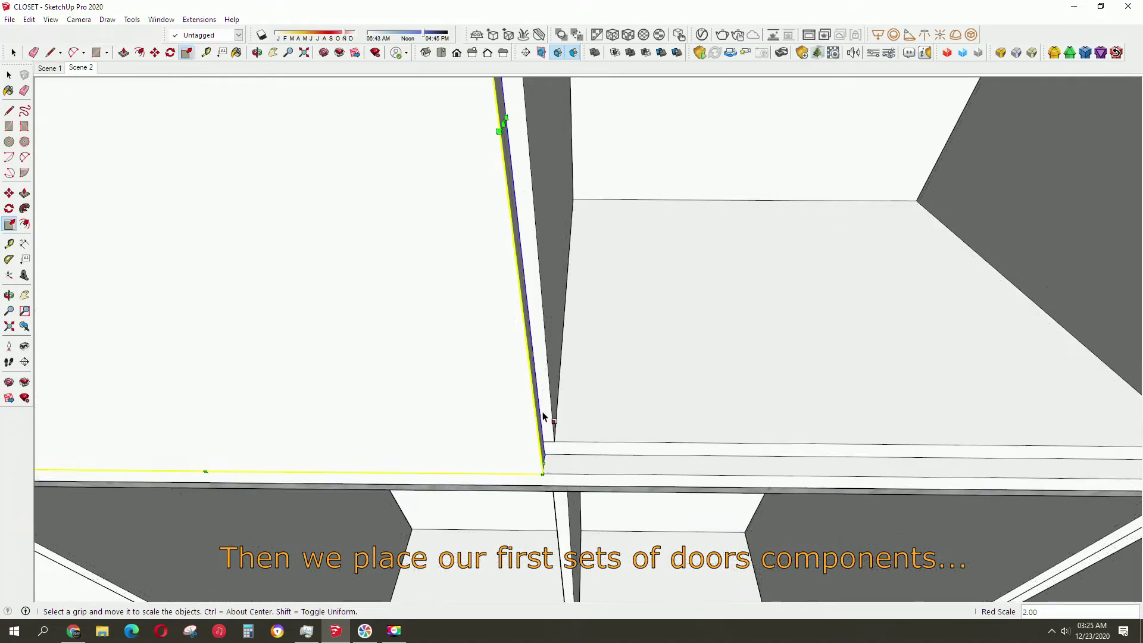
scroll(540, 421, "down", 3)
key("space")
scroll(374, 298, "down", 2)
Place a second door panel beside the first in the upper left bay.
key("m")
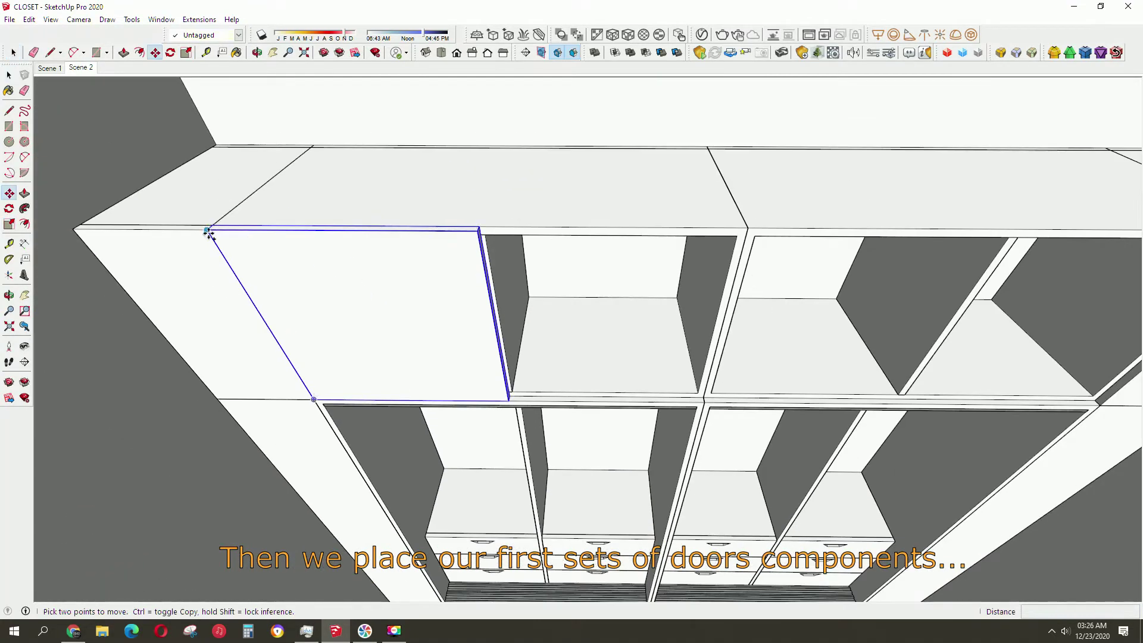
left_click(209, 232)
left_click(478, 228)
scroll(535, 273, "down", 3)
middle_click_drag(689, 245, 520, 268)
key("space")
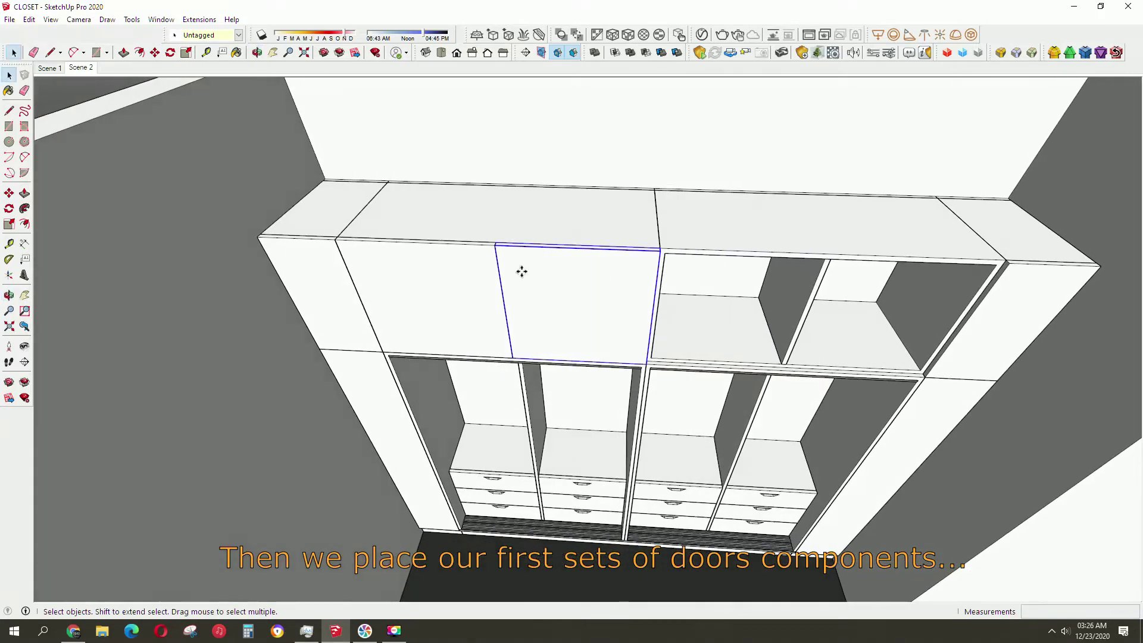
Copy the door pair into the upper right bay.
key("m")
key("ctrl+z")
key("m")
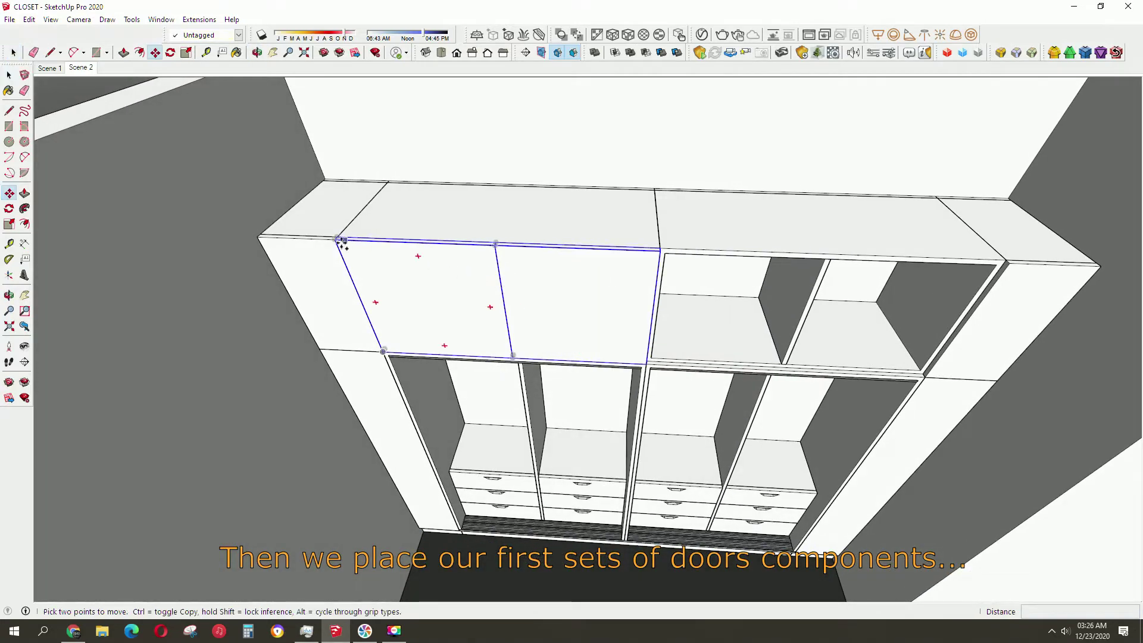
key("ctrl")
left_click(336, 238)
left_click(659, 249)
key("space")
scroll(695, 562, "up", 2)
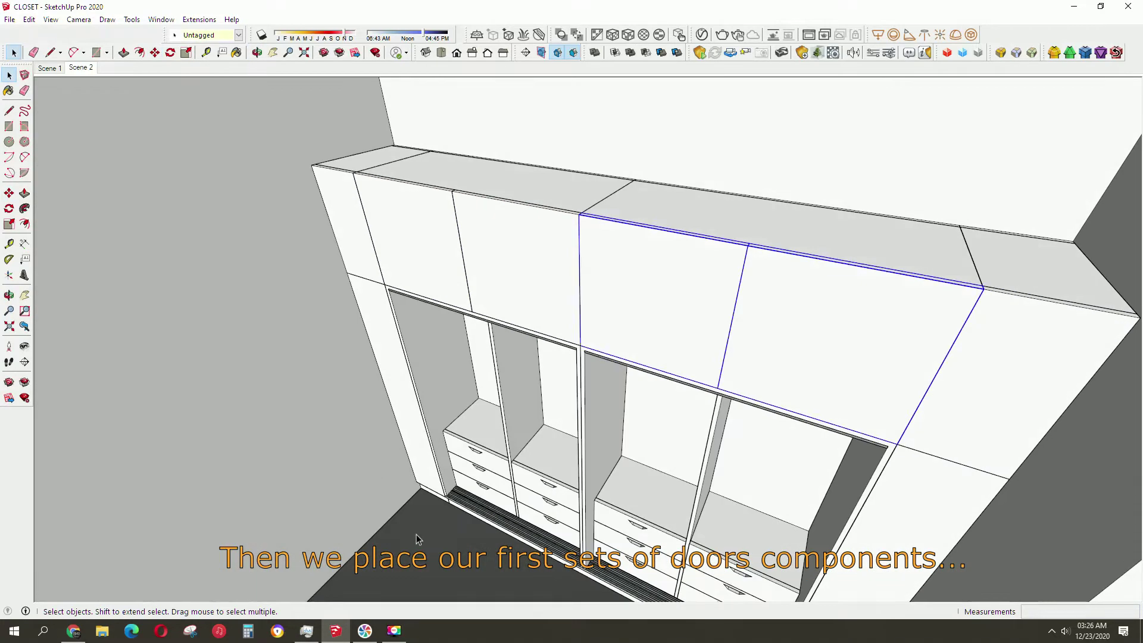
scroll(479, 397, "up", 3)
scroll(479, 297, "up", 3)
mouse_move(478, 194)
middle_mouse_down("shift")
mouse_move(529, 252)
mouse_move(475, 262)
middle_mouse_up("shift")
scroll(529, 252, "up", 3)
Draw a 0.05 m vertical line down from the top shelf's underside.
key("l")
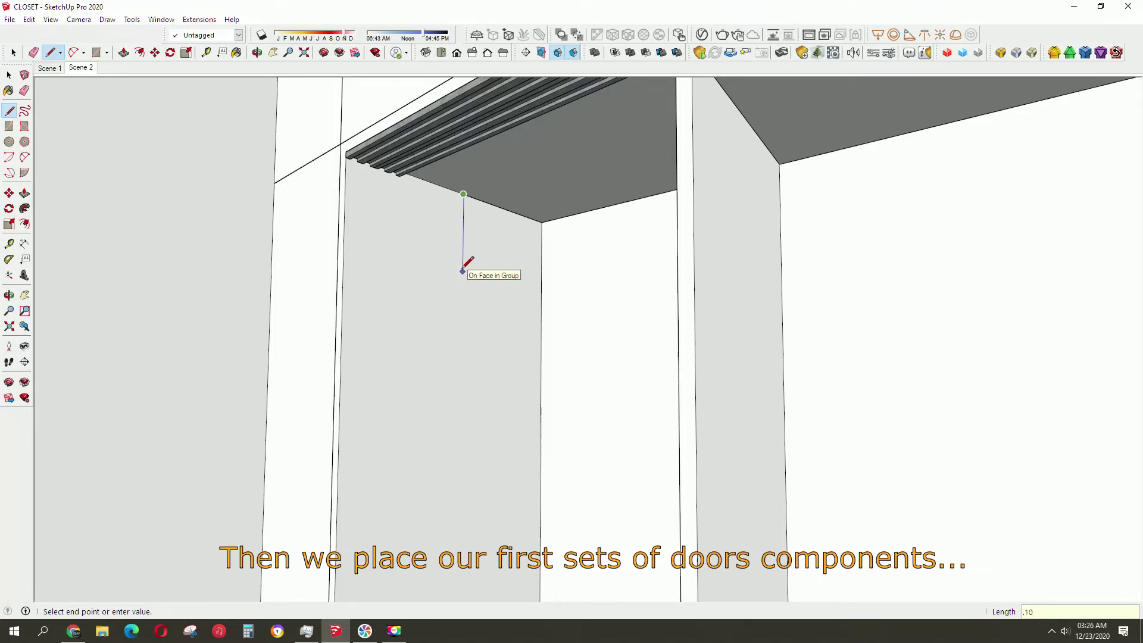
scroll(471, 205, "up", 2)
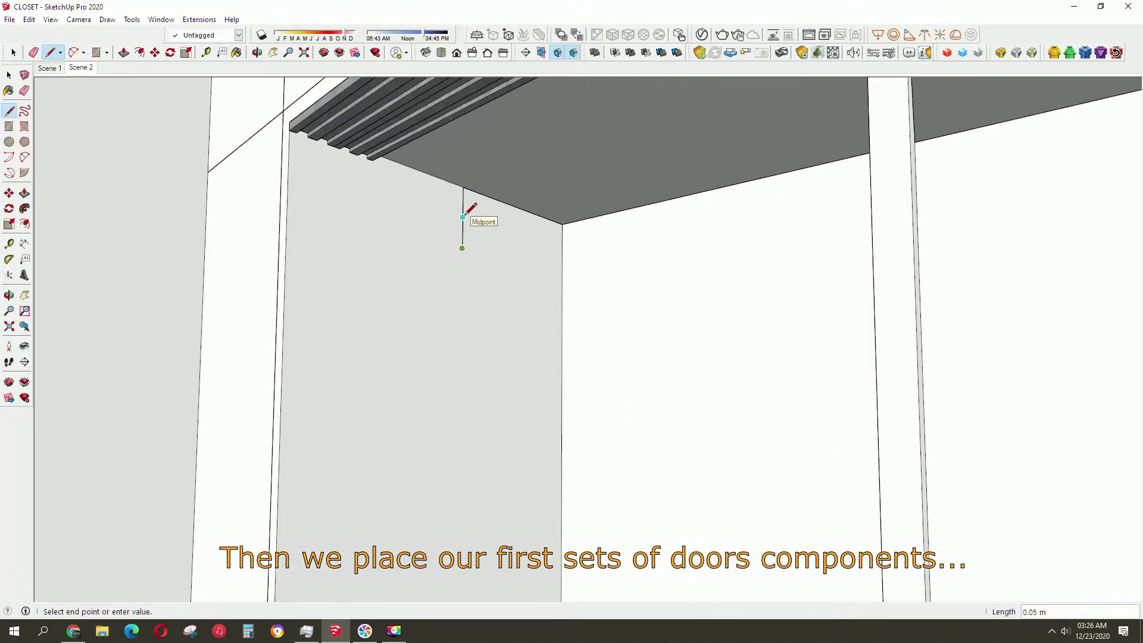
type(".05")
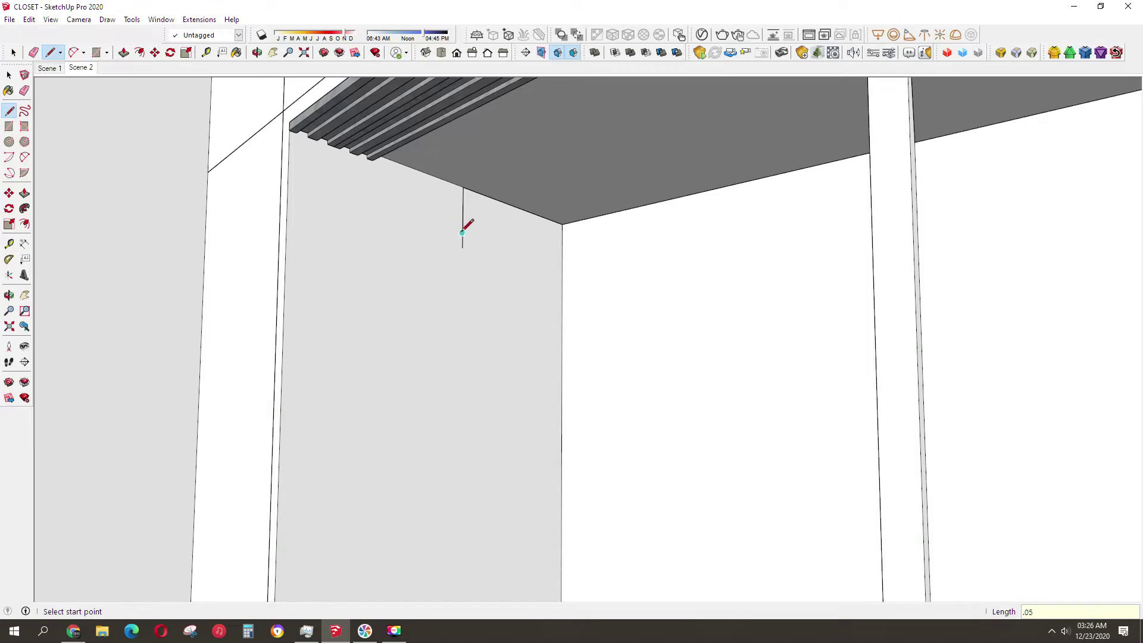
scroll(462, 232, "up", 2)
key("space")
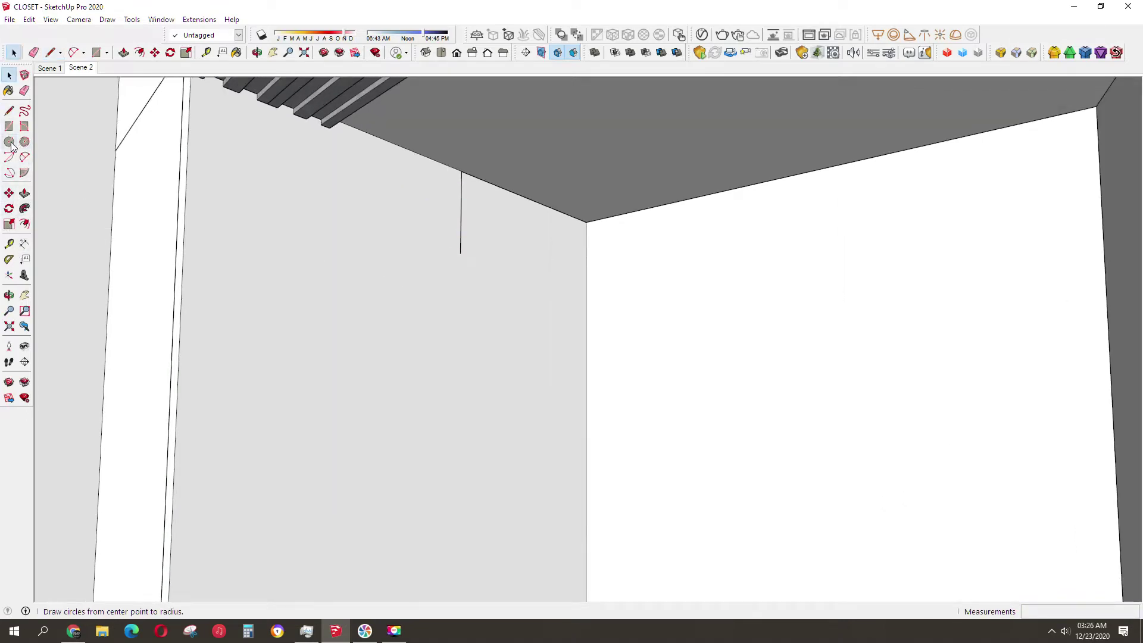
Draw a small circle at the lower end of the drop line.
left_click(10, 143)
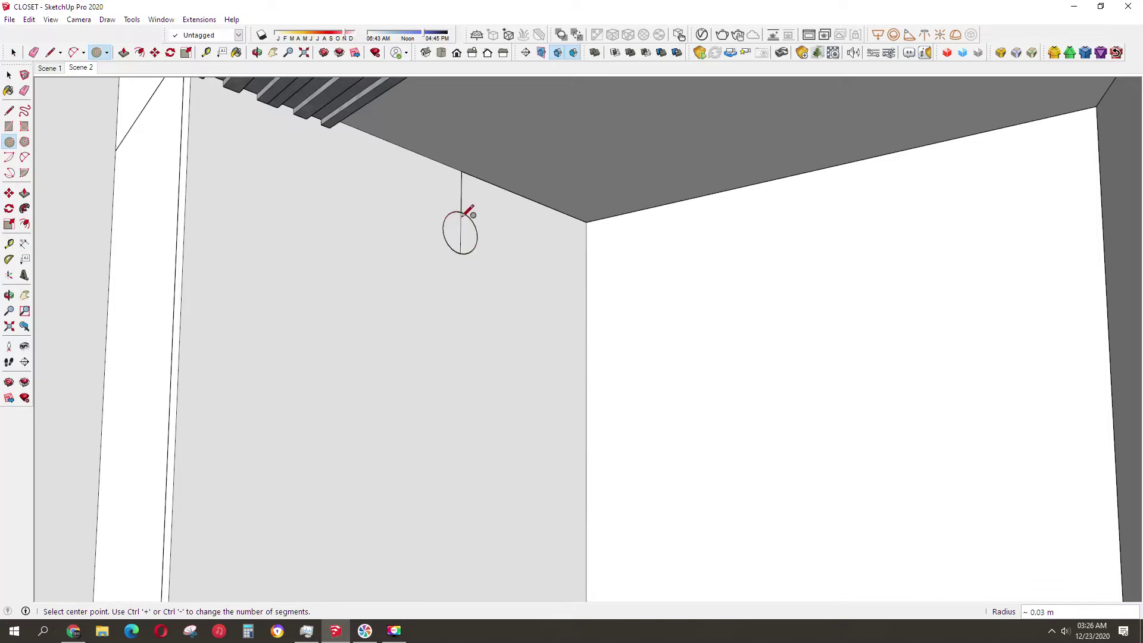
key("space")
scroll(459, 235, "up", 1)
scroll(472, 234, "up", 1)
scroll(483, 242, "up", 2)
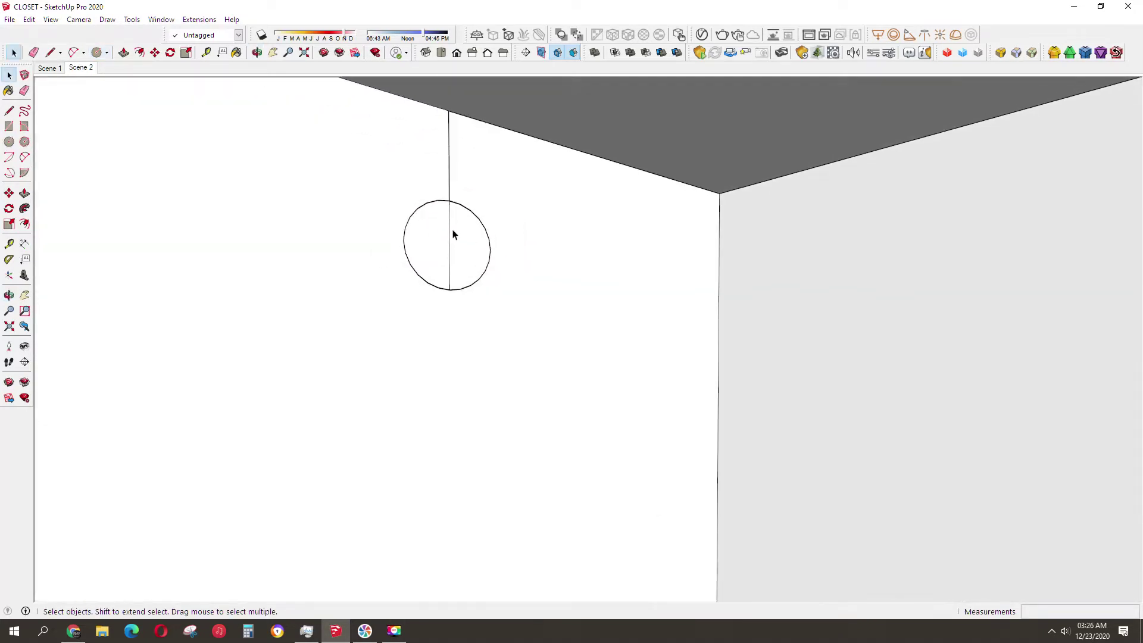
Copy the vertical line to form a chord across the circle.
key("m")
left_click(449, 201)
key("ctrl")
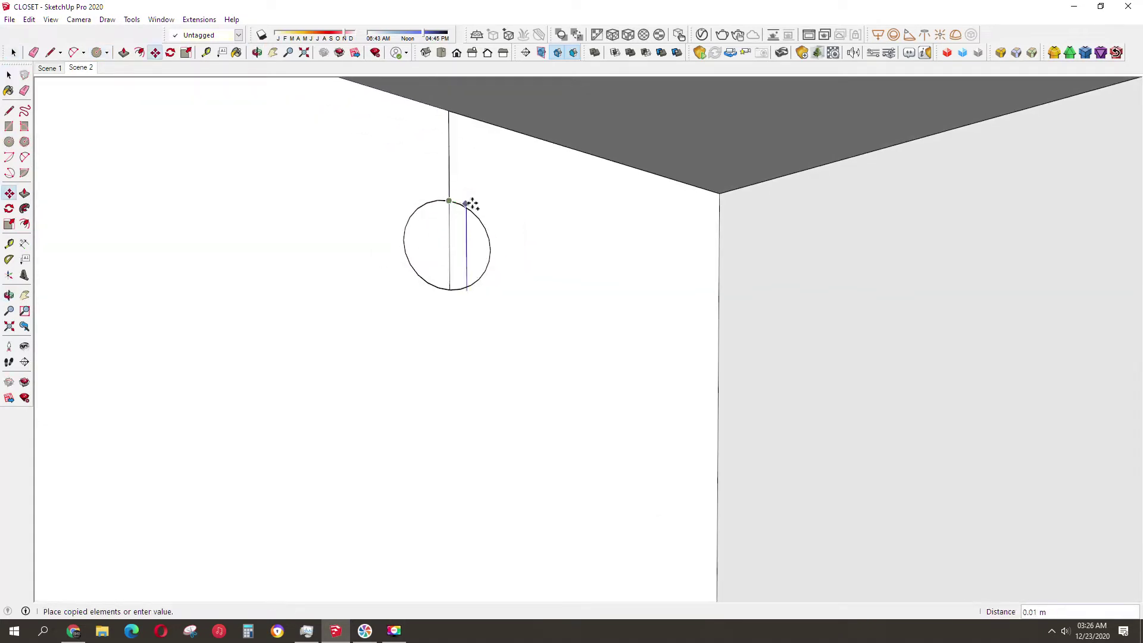
key("space")
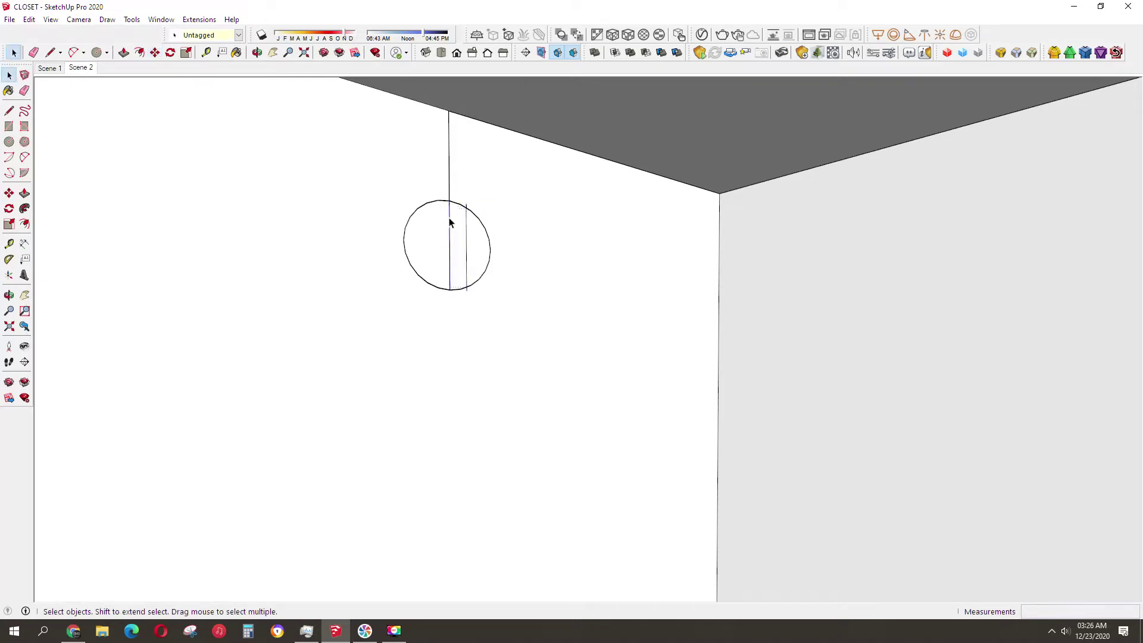
key("m")
left_click(449, 200)
key("ctrl")
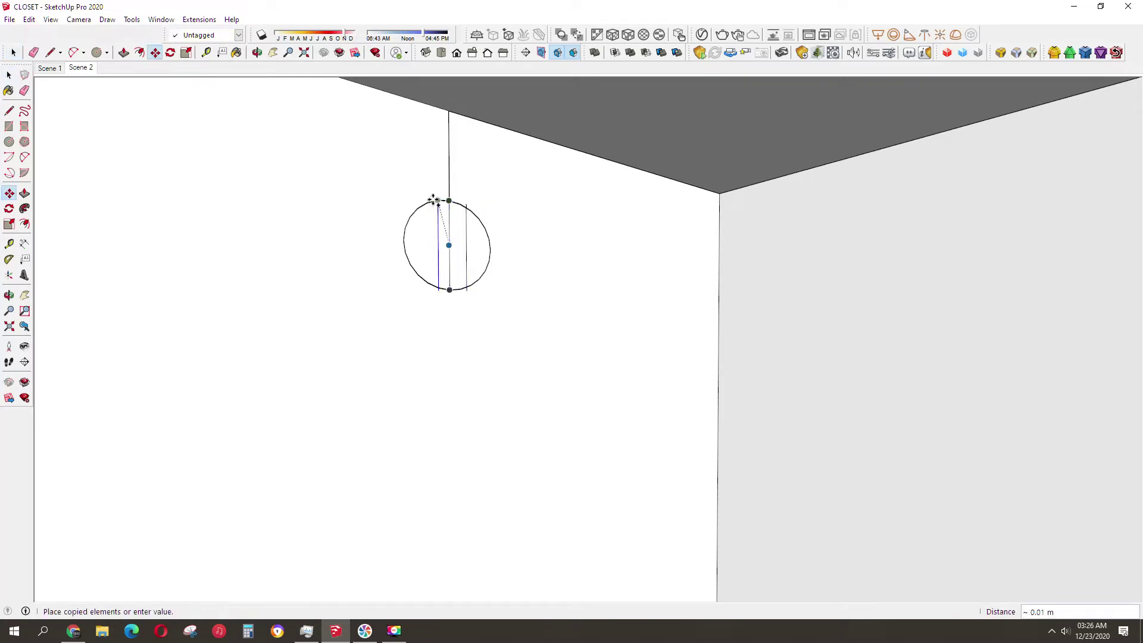
middle_click_drag(435, 200, 448, 218)
key("space")
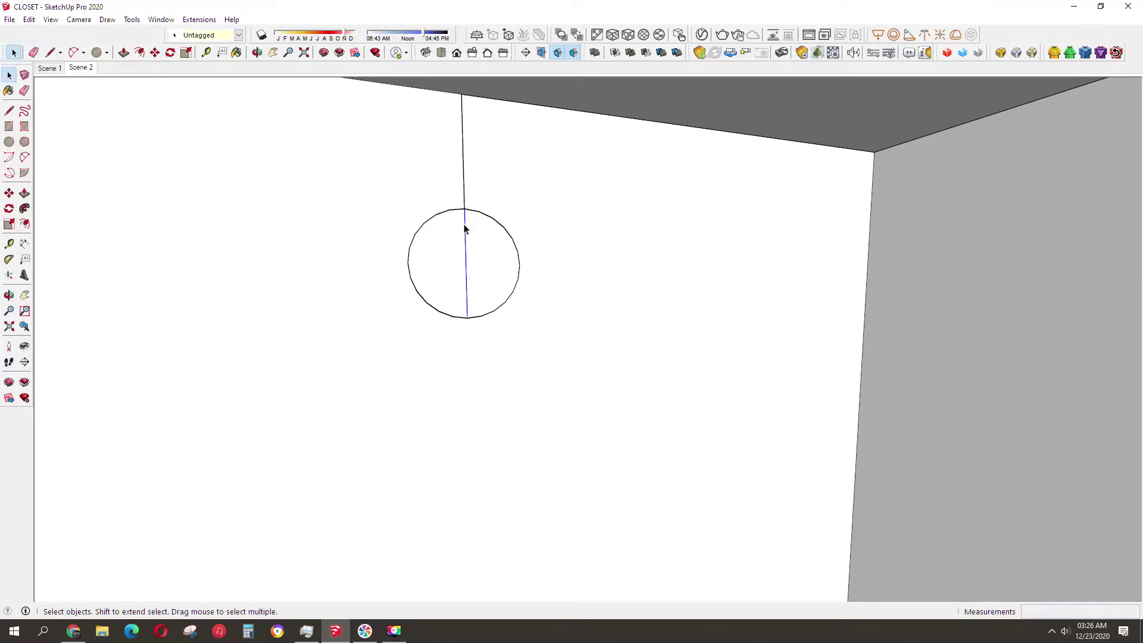
key("m")
left_click(464, 209)
key("ctrl")
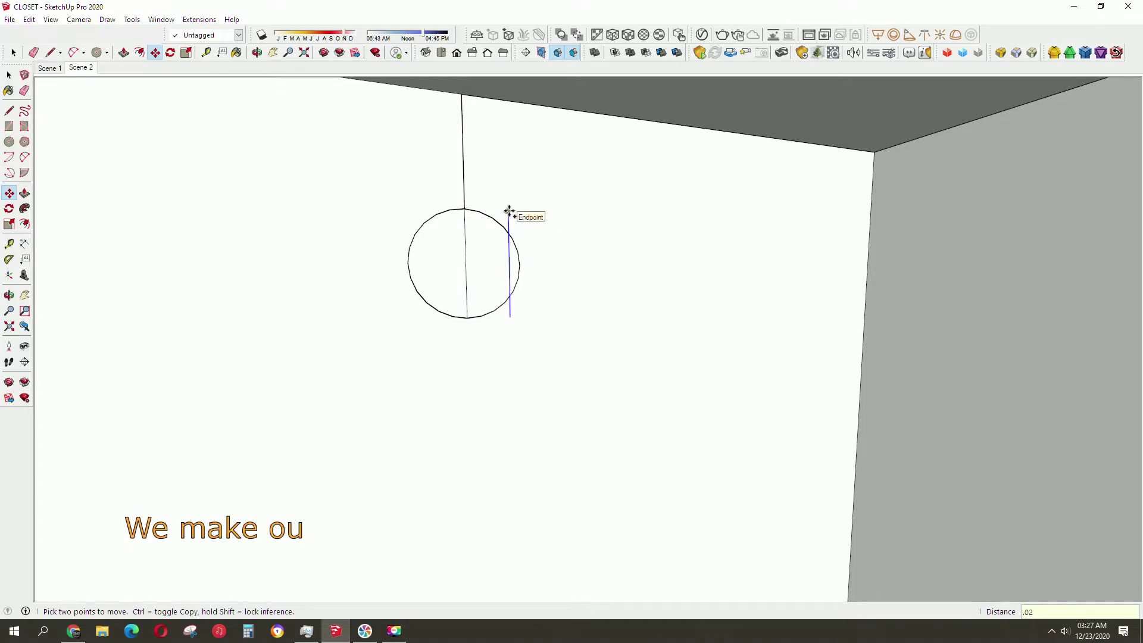
Make the circle a flat-sided oval by erasing its side arcs, then offset it inward into a ring.
left_click(509, 211)
left_click(404, 207)
key("e")
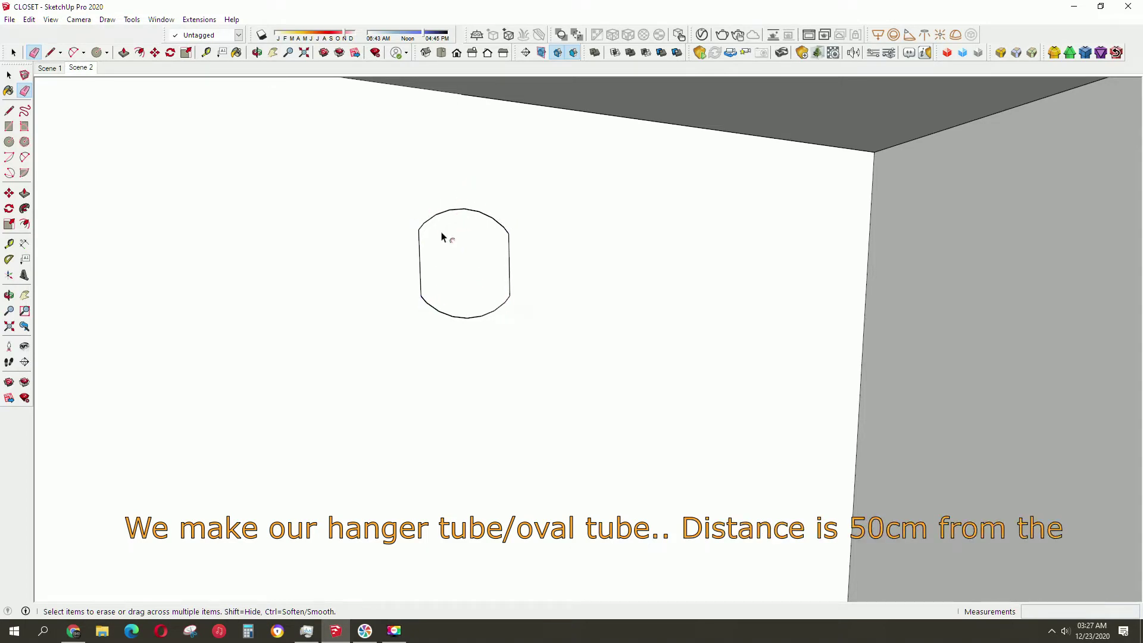
key("f")
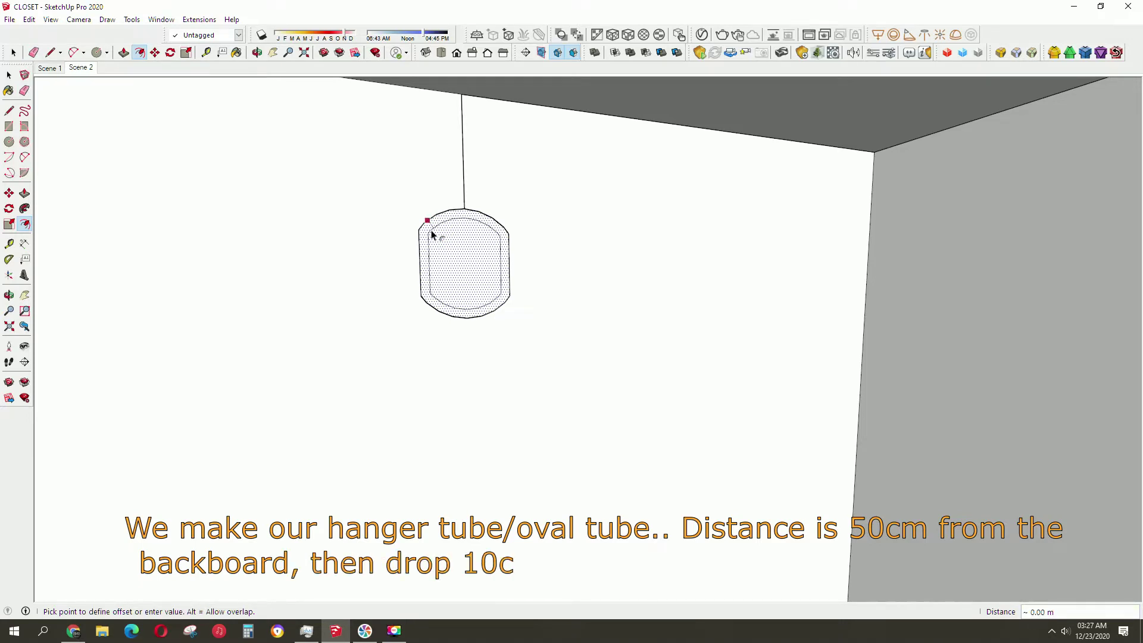
left_click(432, 234)
key("space")
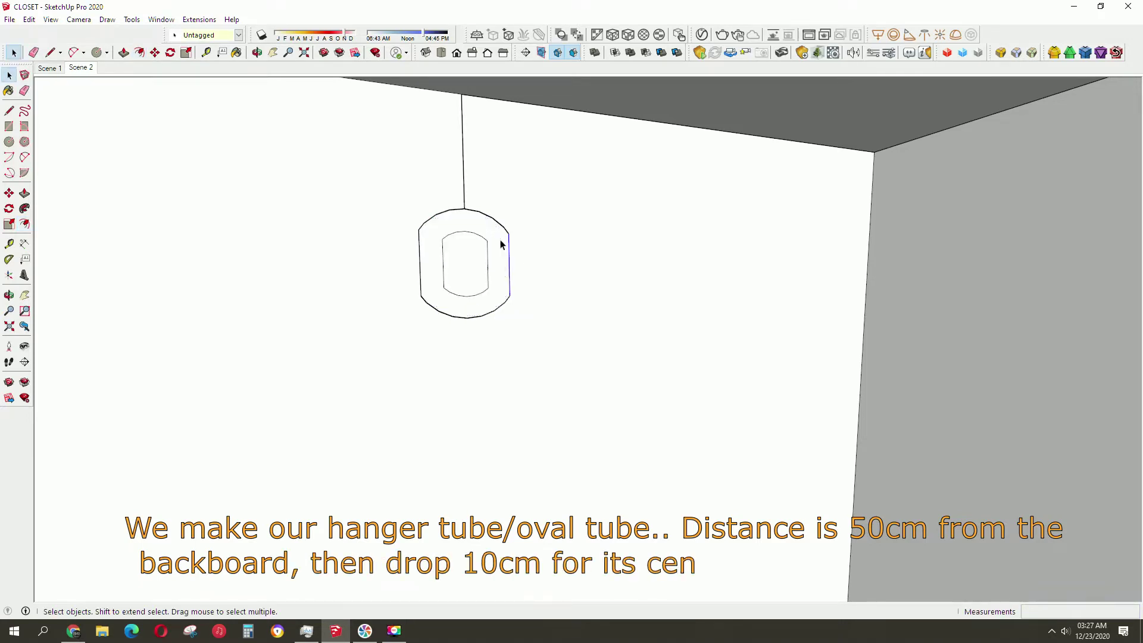
Copy the oval hanger profile onto the opposite side panel.
middle_click_drag(500, 243, 541, 285)
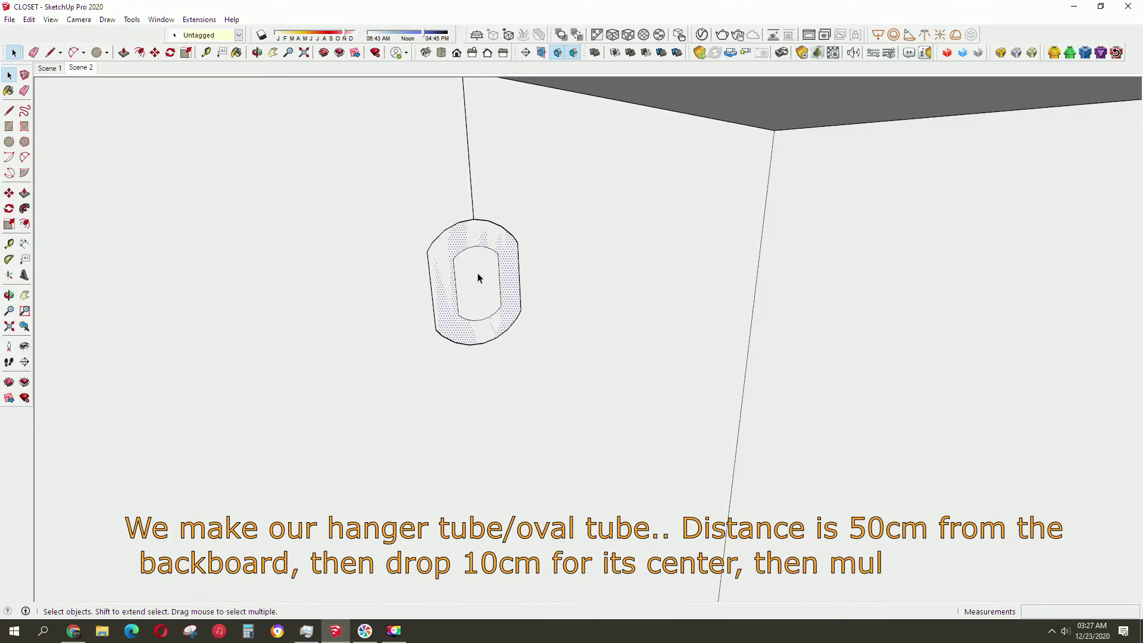
mouse_move(474, 208)
middle_mouse_down()
mouse_move(748, 191)
mouse_move(748, 170)
mouse_move(774, 220)
middle_mouse_up()
key("m")
left_click(787, 158)
key("space")
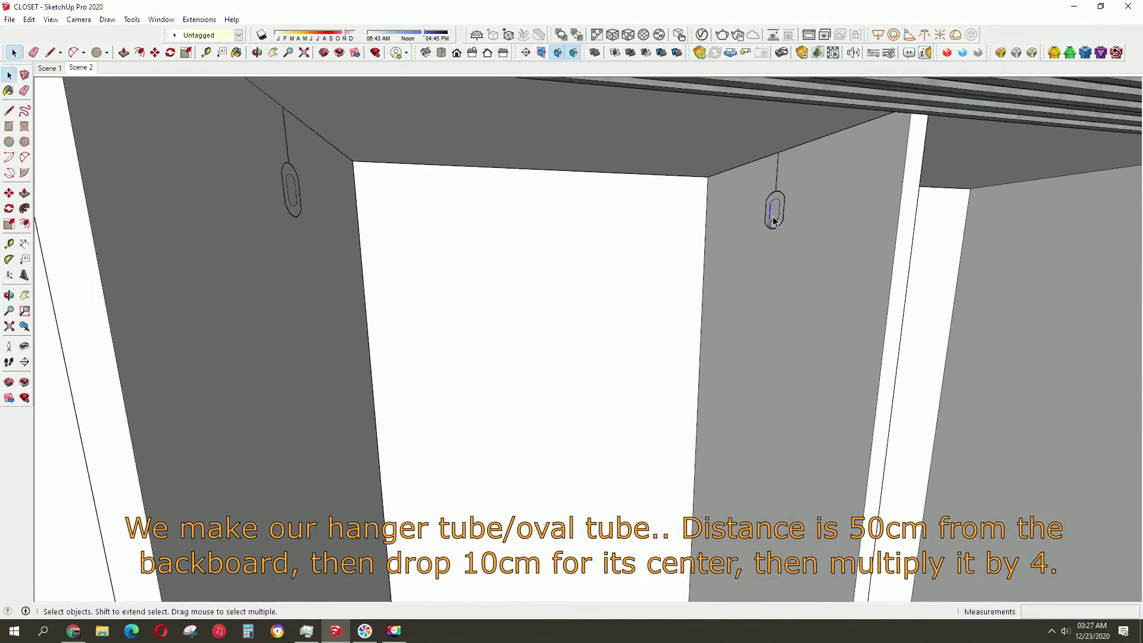
Start push-pulling the oval into a tube, then cancel and orbit back to the closet opening.
key("p")
left_click(775, 220)
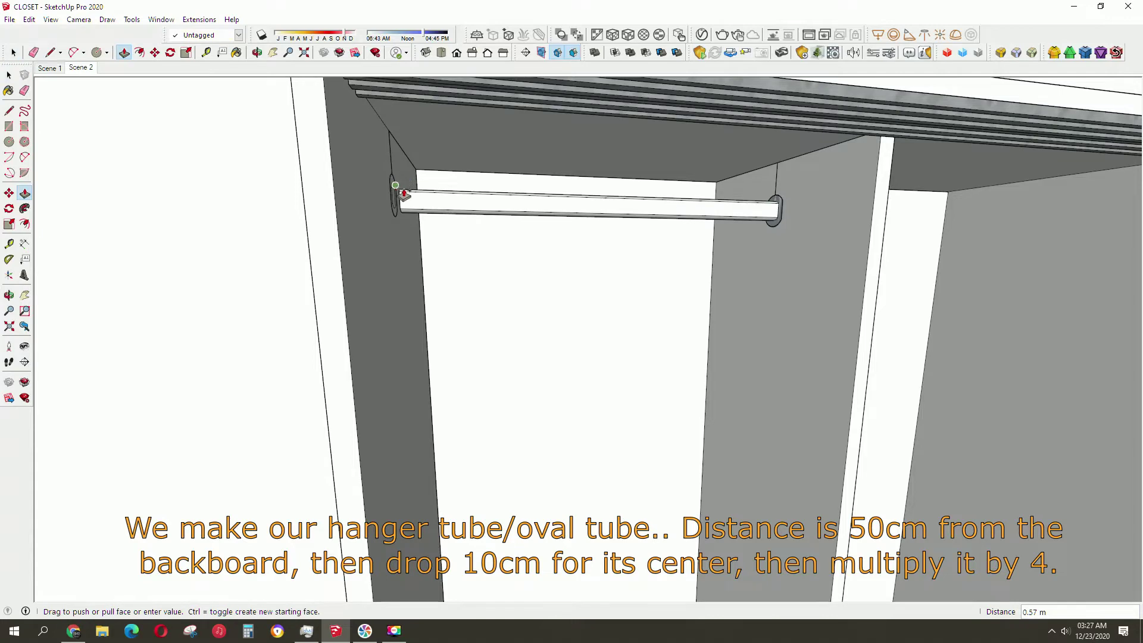
scroll(382, 202, "up", 3)
scroll(357, 208, "up", 2)
scroll(417, 205, "up", 3)
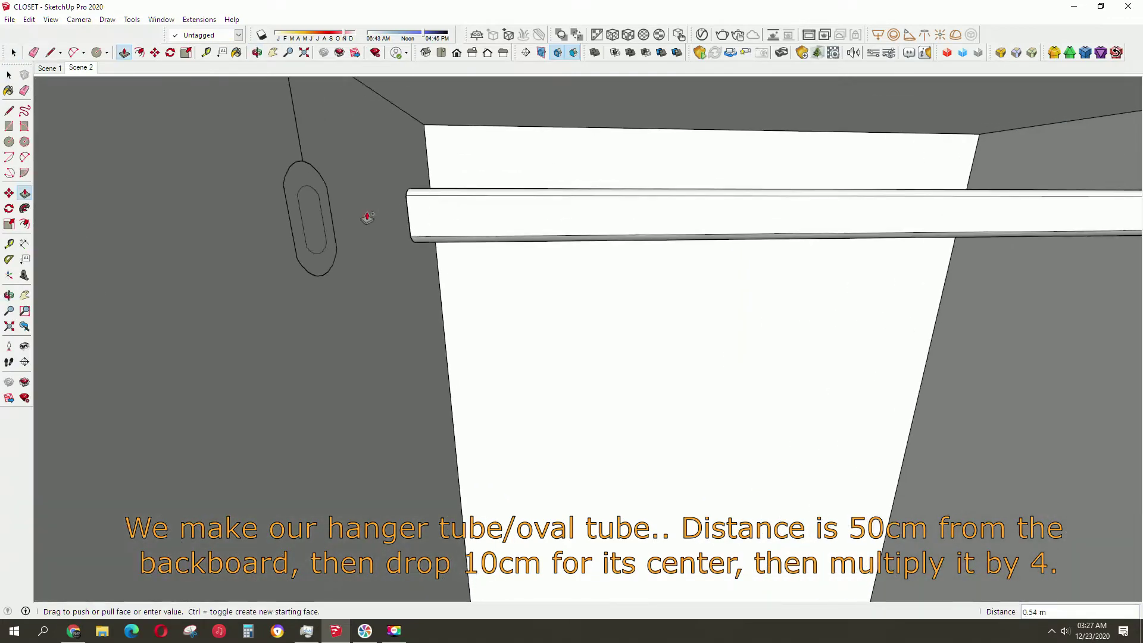
scroll(291, 235, "up", 1)
scroll(319, 230, "up", 2)
mouse_move(319, 229)
middle_mouse_down()
mouse_move(416, 243)
mouse_move(464, 199)
middle_mouse_up()
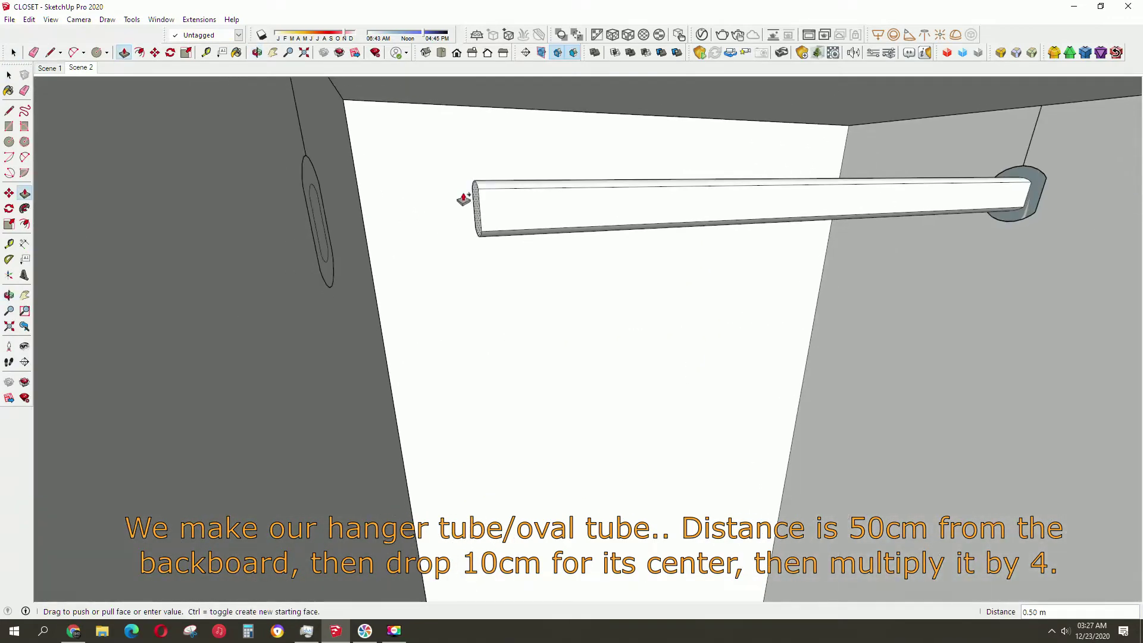
key("space")
middle_click_drag(564, 191, 635, 200)
scroll(635, 200, "down", 3)
scroll(508, 202, "up", 1)
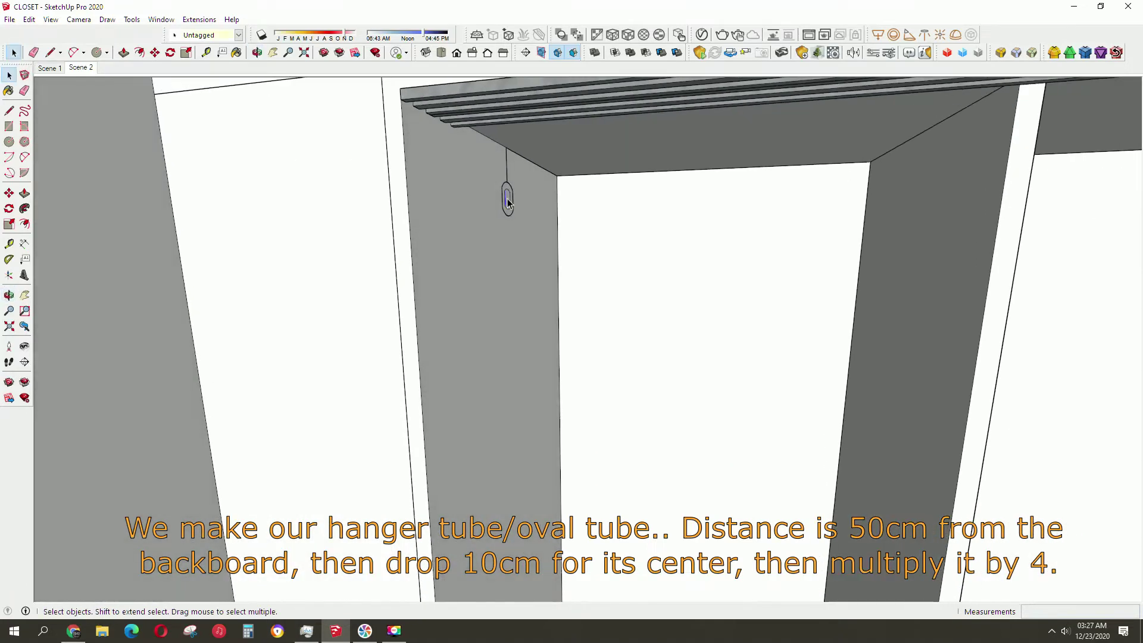
scroll(507, 202, "up", 2)
Copy the oval to the opposite side and push-pull it into a tube between the brackets.
key("m")
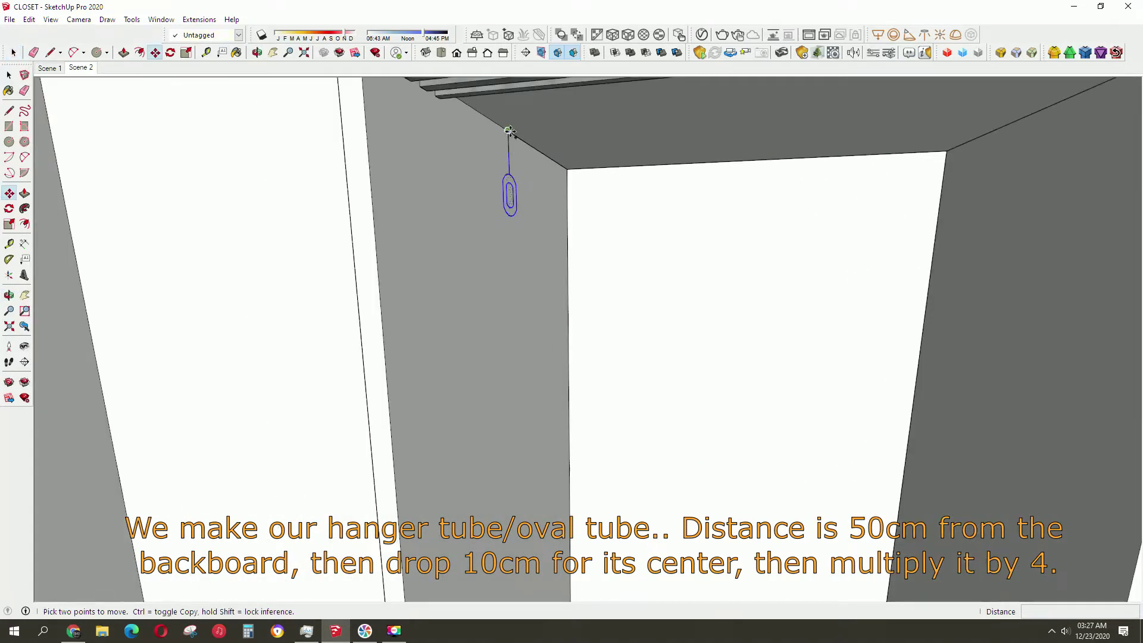
left_click(507, 130, "ctrl")
left_click(1091, 85)
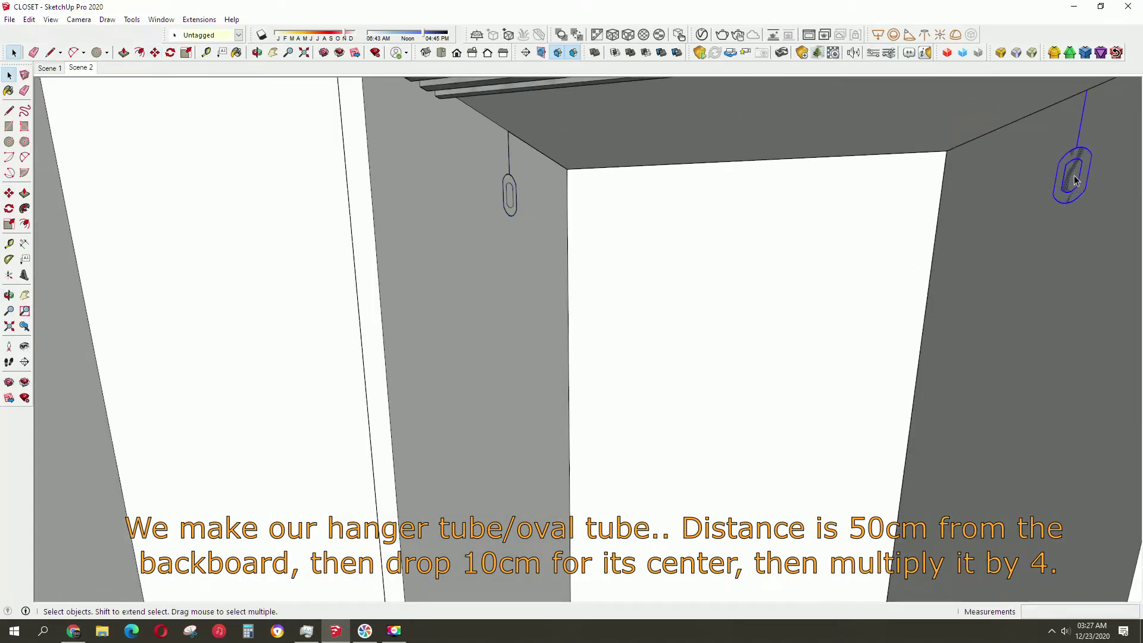
key("p")
left_click(1068, 176)
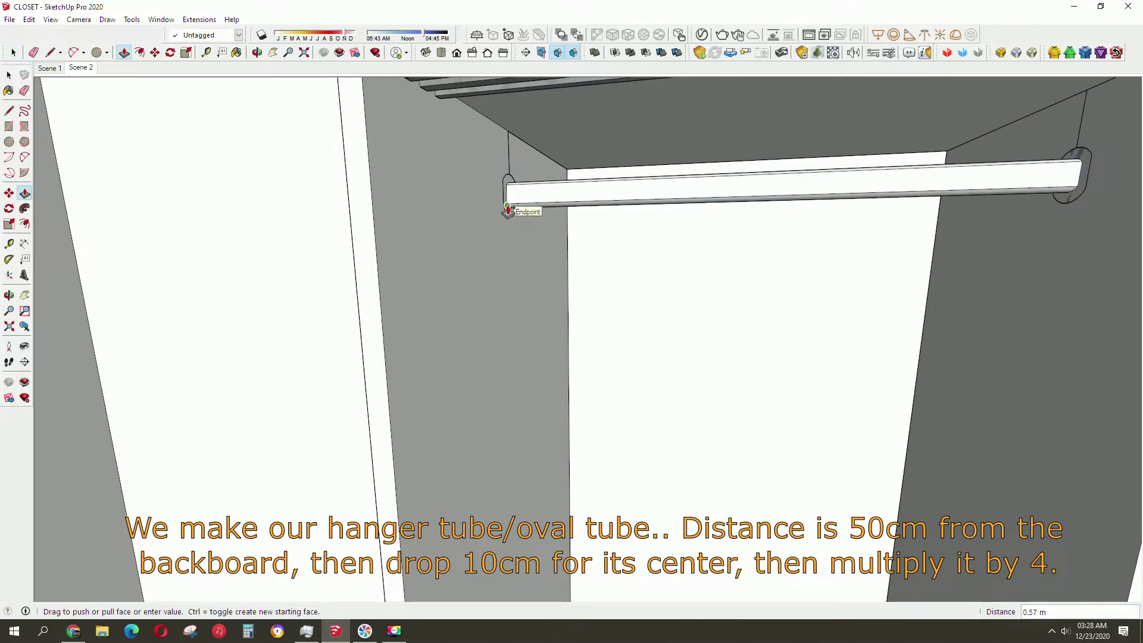
left_click(508, 209)
key("space")
left_click(515, 216)
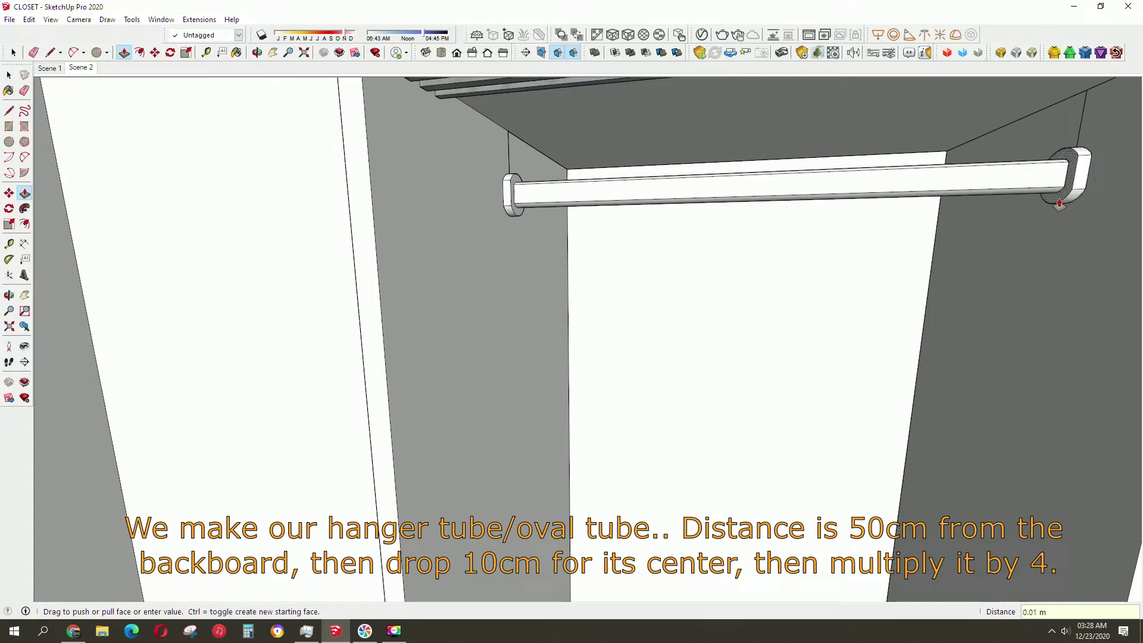
Select the whole tube with its brackets and make it a component.
key("e")
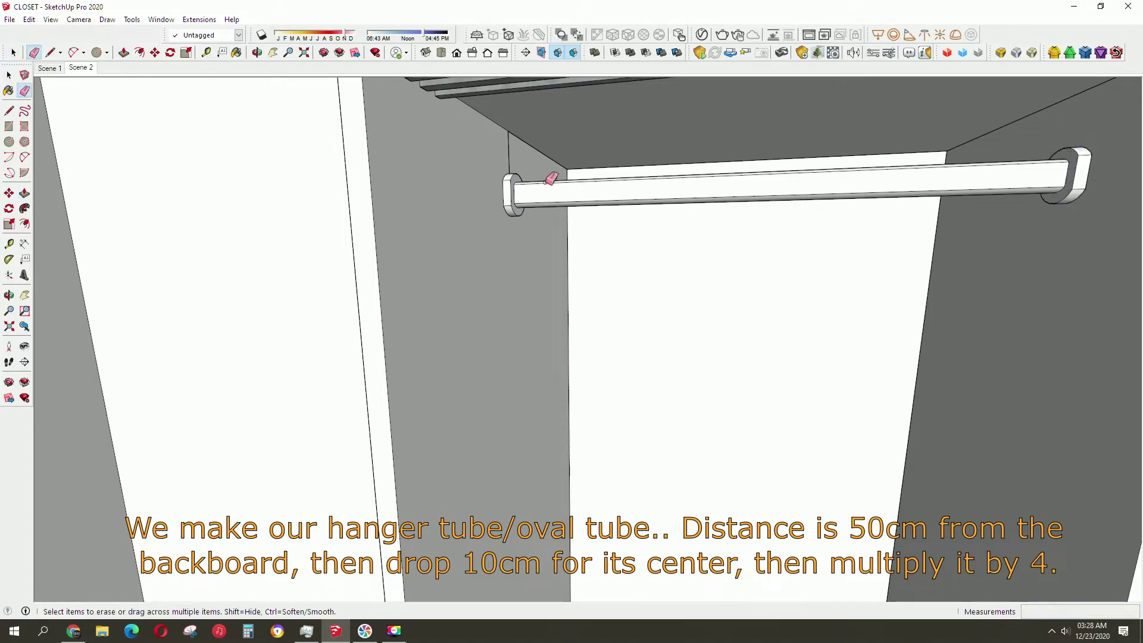
key("space")
scroll(669, 195, "down", 3)
middle_click_drag(669, 194, 568, 189)
triple_click(567, 189)
right_click(567, 189)
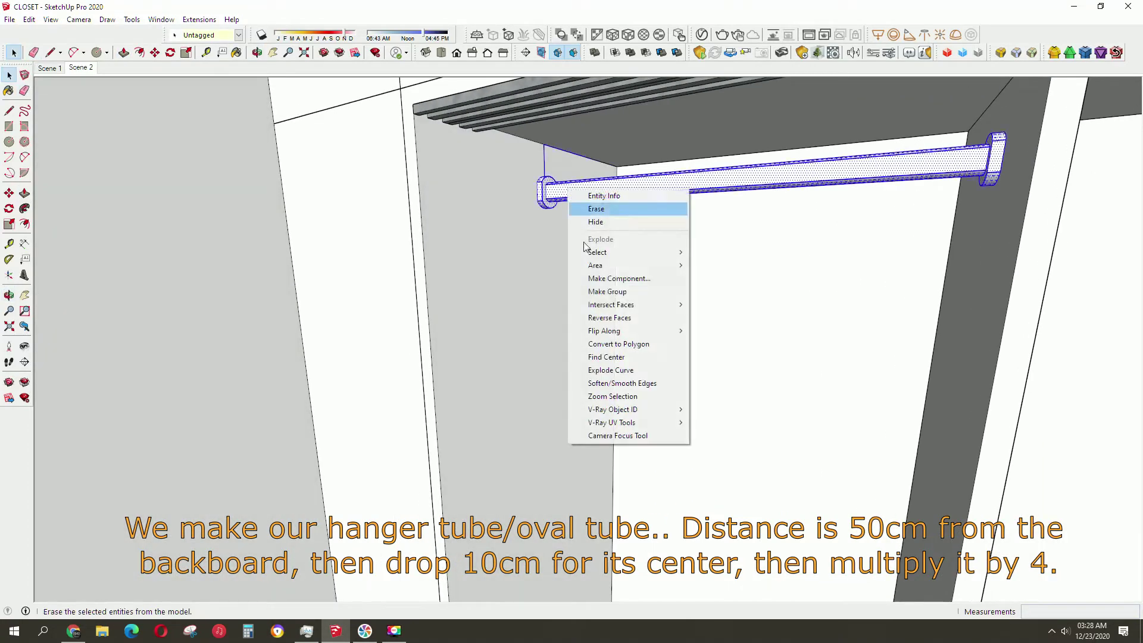
left_click(619, 278)
left_click(584, 437)
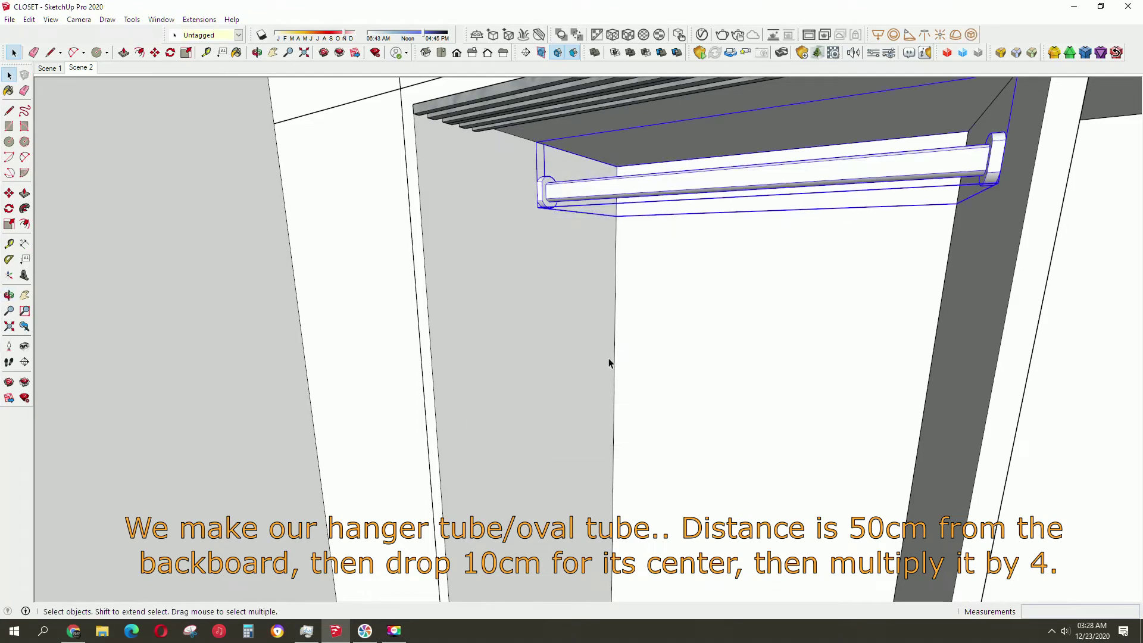
Ctrl-move copies of the tube into the neighbouring bays, selecting the third- and fourth-bay tubes.
key("m")
left_click(547, 147)
key("ctrl")
scroll(645, 147, "down", 3)
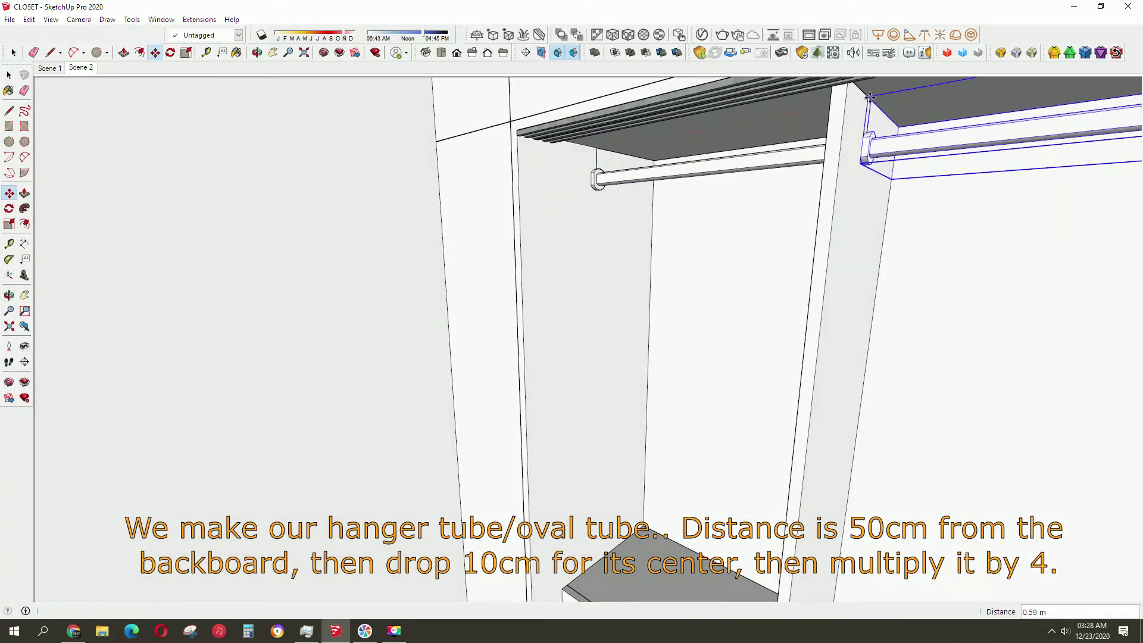
scroll(850, 108, "down", 5)
mouse_move(849, 107)
middle_mouse_down()
mouse_move(1072, 217)
mouse_move(601, 222)
middle_mouse_up()
scroll(601, 221, "down", 3)
scroll(701, 179, "up", 2)
key("space")
left_click(744, 166)
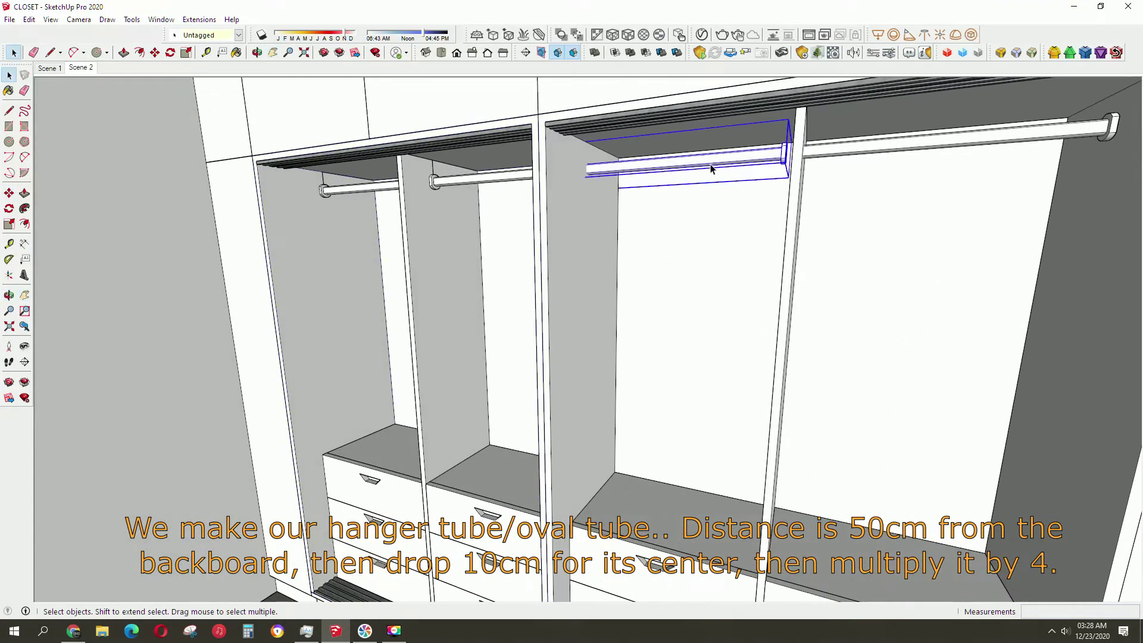
mouse_move(744, 166)
middle_mouse_down()
mouse_move(877, 166)
mouse_move(818, 172)
mouse_move(886, 185)
middle_mouse_up()
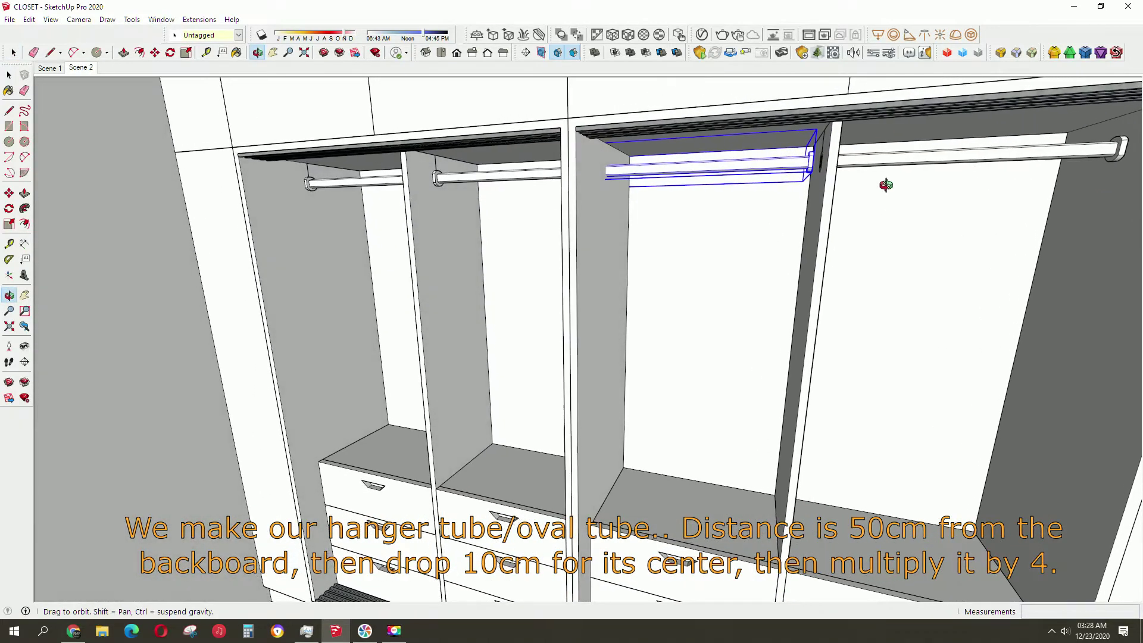
left_click(880, 160, "ctrl")
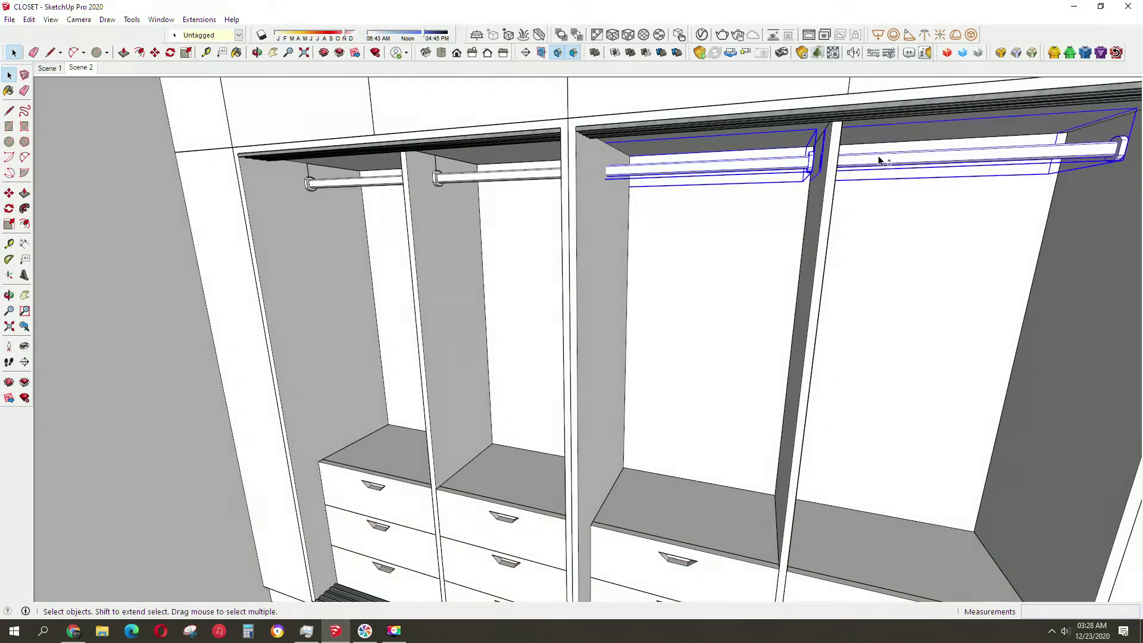
Check the selected tubes in X-ray view, then orbit to a front view of the closet.
scroll(774, 156, "up", 3)
key("x")
scroll(667, 168, "up", 3)
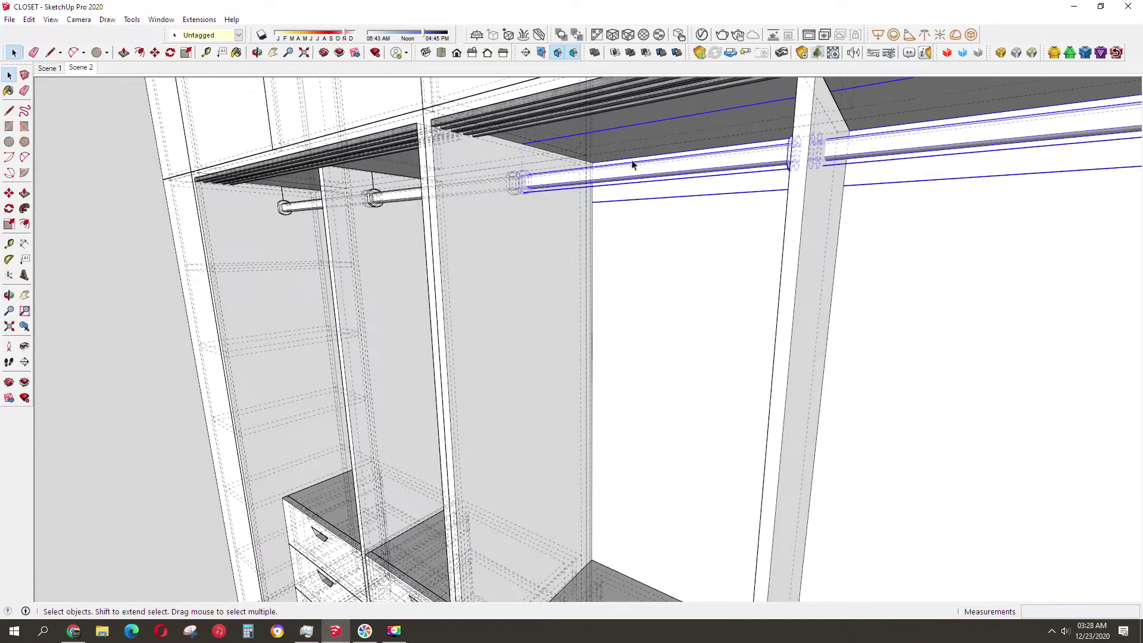
key("m")
scroll(515, 143, "up", 2)
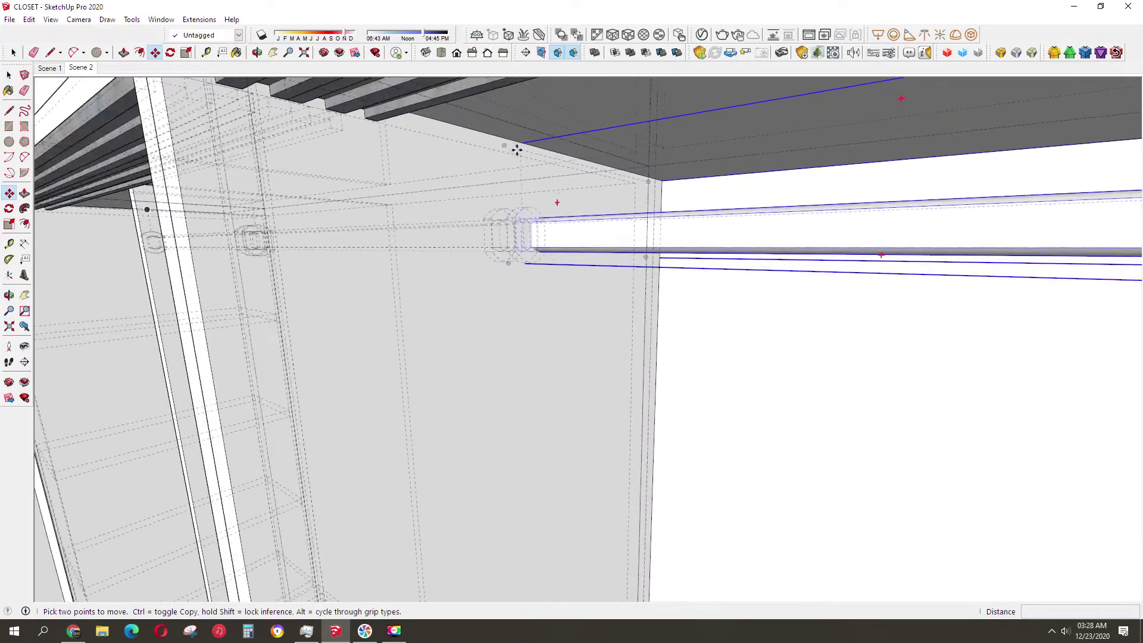
scroll(505, 146, "up", 1)
scroll(524, 183, "down", 1)
key("x")
scroll(638, 196, "down", 2)
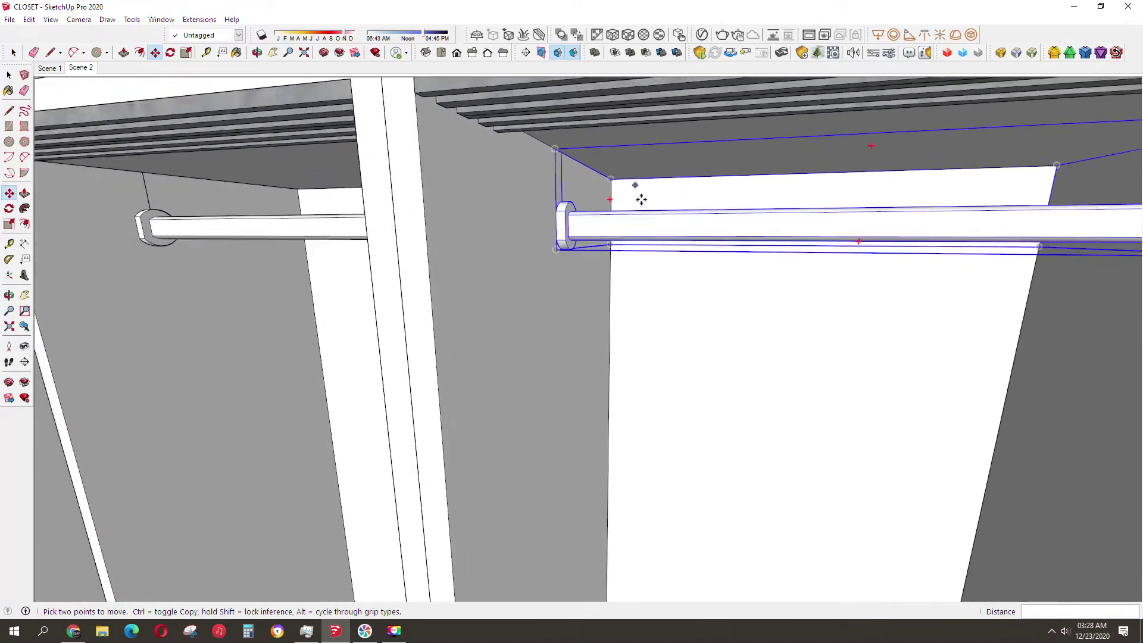
scroll(727, 306, "down", 5)
key("o")
mouse_move(727, 306)
left_mouse_down()
mouse_move(676, 440)
mouse_move(727, 421)
mouse_move(659, 434)
mouse_move(723, 432)
mouse_move(615, 485)
mouse_move(806, 447)
mouse_move(843, 510)
mouse_move(833, 502)
left_mouse_up()
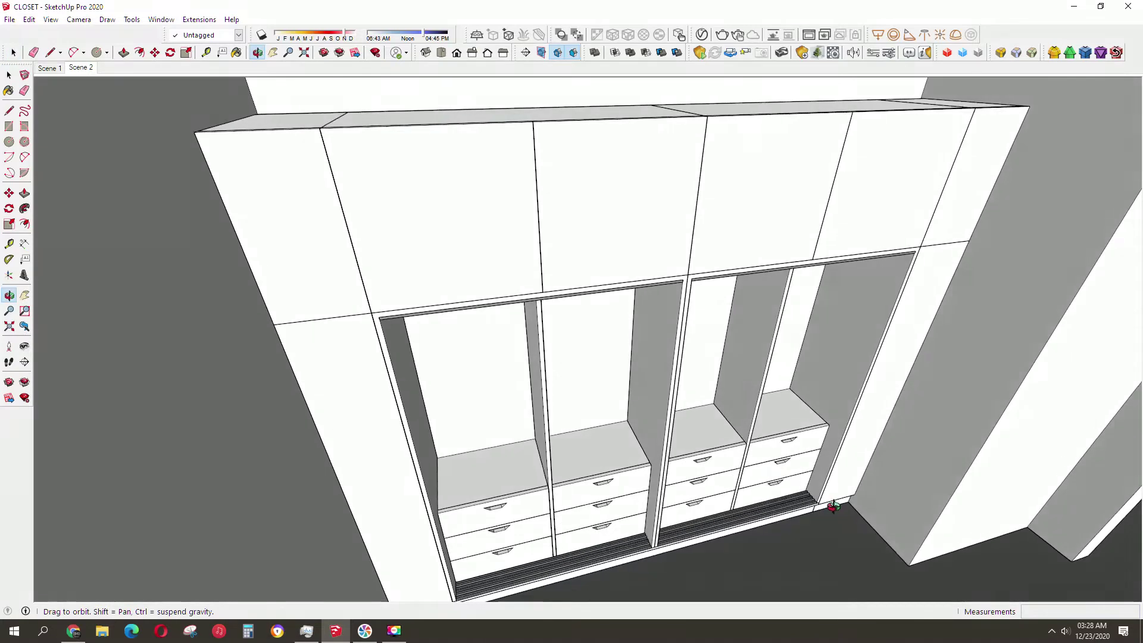
Draw two thin rectangles on the floor sliding track.
key("r")
scroll(420, 474, "up", 5)
left_click(414, 474)
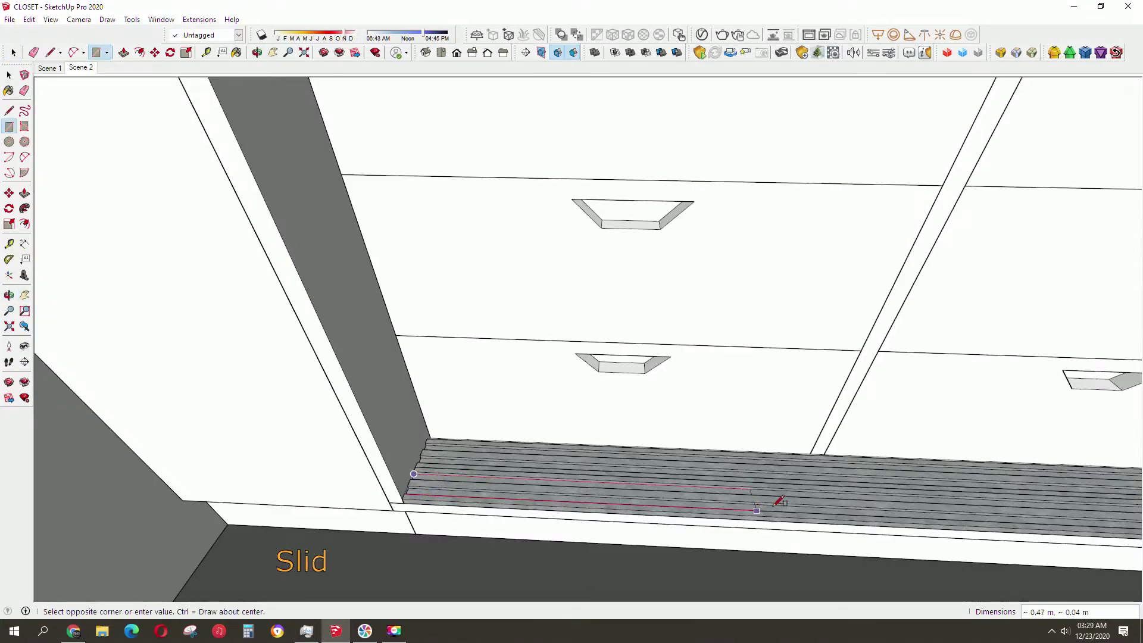
middle_click_drag(834, 510, 738, 492)
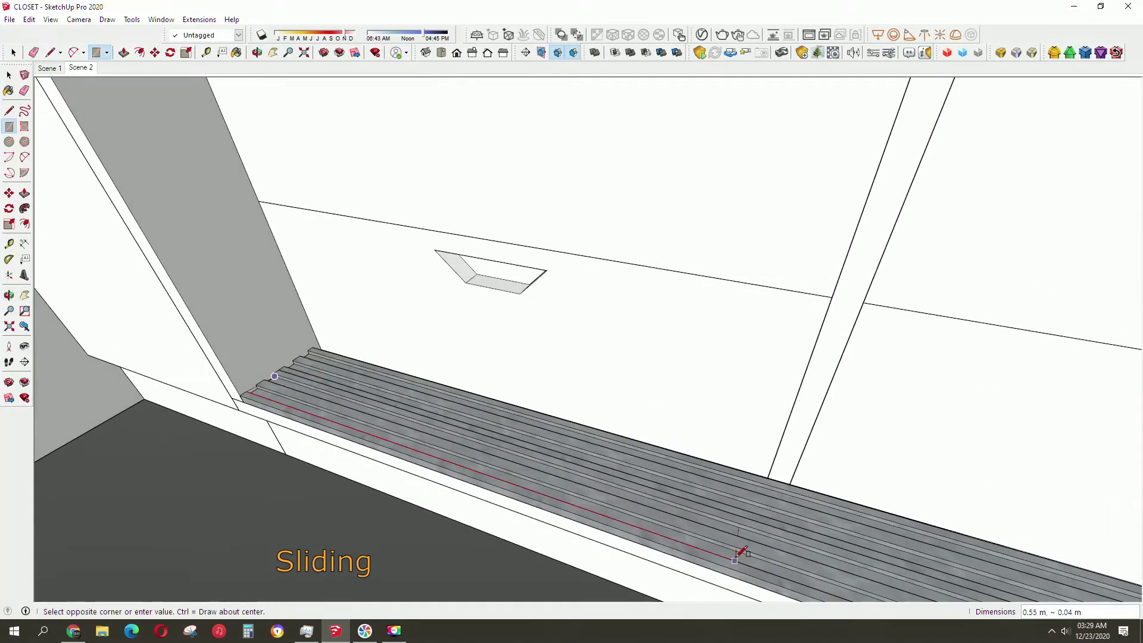
mouse_move(737, 552)
middle_mouse_down()
mouse_move(485, 478)
mouse_move(405, 487)
mouse_move(493, 357)
mouse_move(467, 296)
mouse_move(500, 298)
mouse_move(492, 316)
mouse_move(653, 398)
mouse_move(847, 455)
mouse_move(898, 375)
mouse_move(988, 488)
middle_mouse_up()
scroll(463, 301, "up", 3)
left_click(463, 301)
left_click(464, 309)
left_click(509, 300)
Push-pull the track strip 0.58 m along the rails.
key("p")
scroll(987, 488, "up", 2)
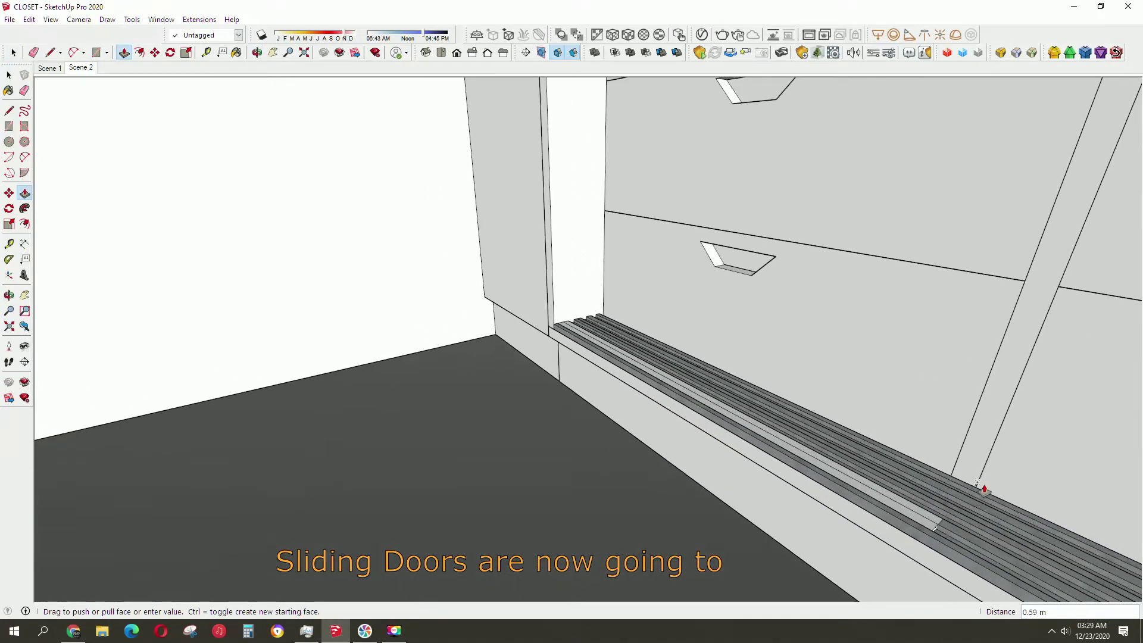
scroll(988, 488, "down", 2)
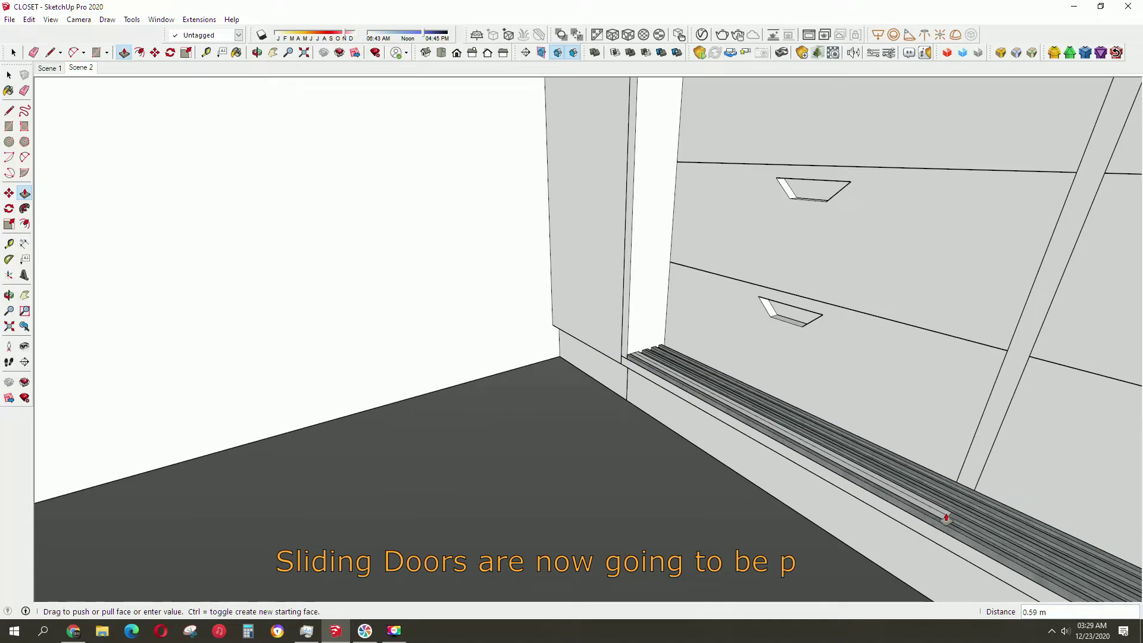
middle_click_drag(947, 518, 956, 479)
left_click(955, 479)
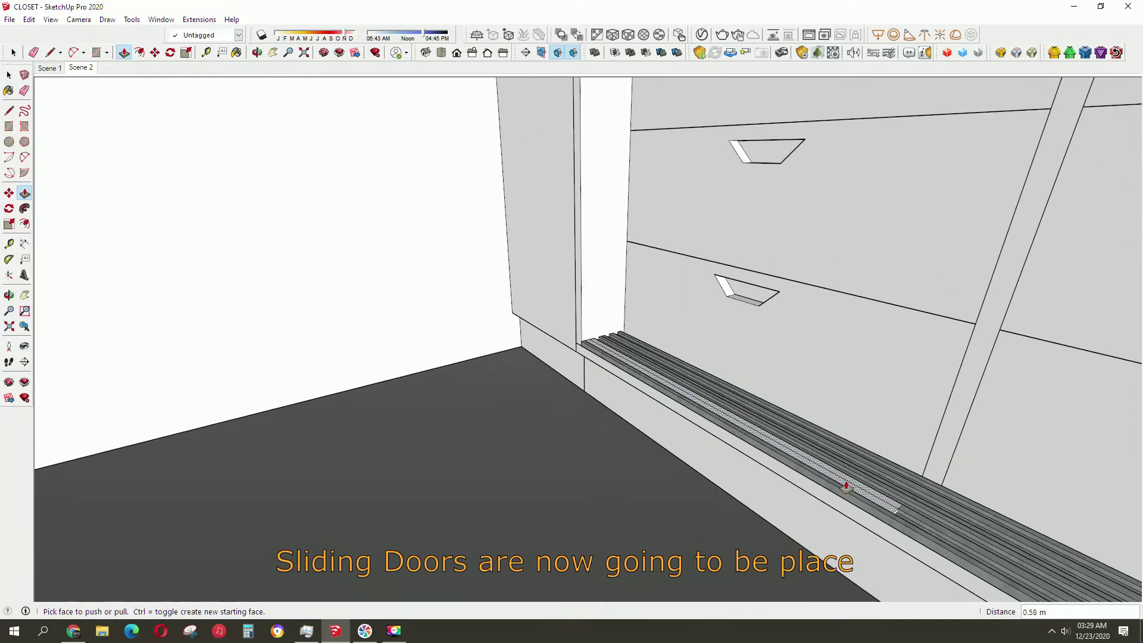
mouse_move(851, 488)
middle_mouse_down()
mouse_move(786, 387)
mouse_move(829, 349)
mouse_move(901, 326)
mouse_move(905, 360)
mouse_move(651, 409)
mouse_move(797, 306)
mouse_move(881, 200)
middle_mouse_up()
Raise the door base into a 1.76 m tall sliding door and select it.
key("l")
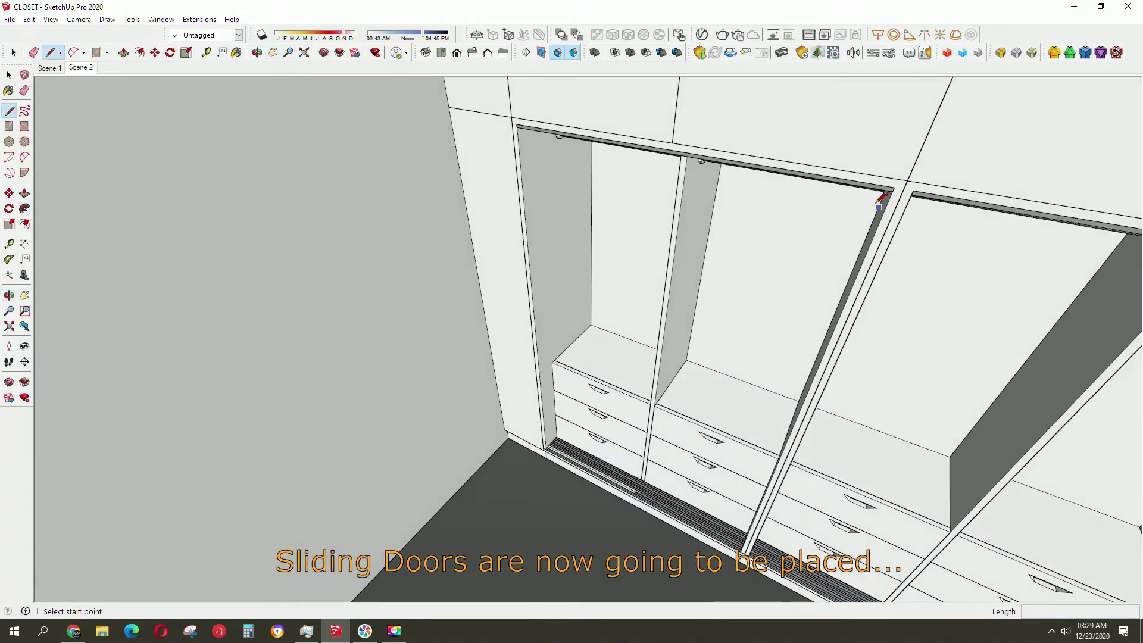
left_click(625, 493)
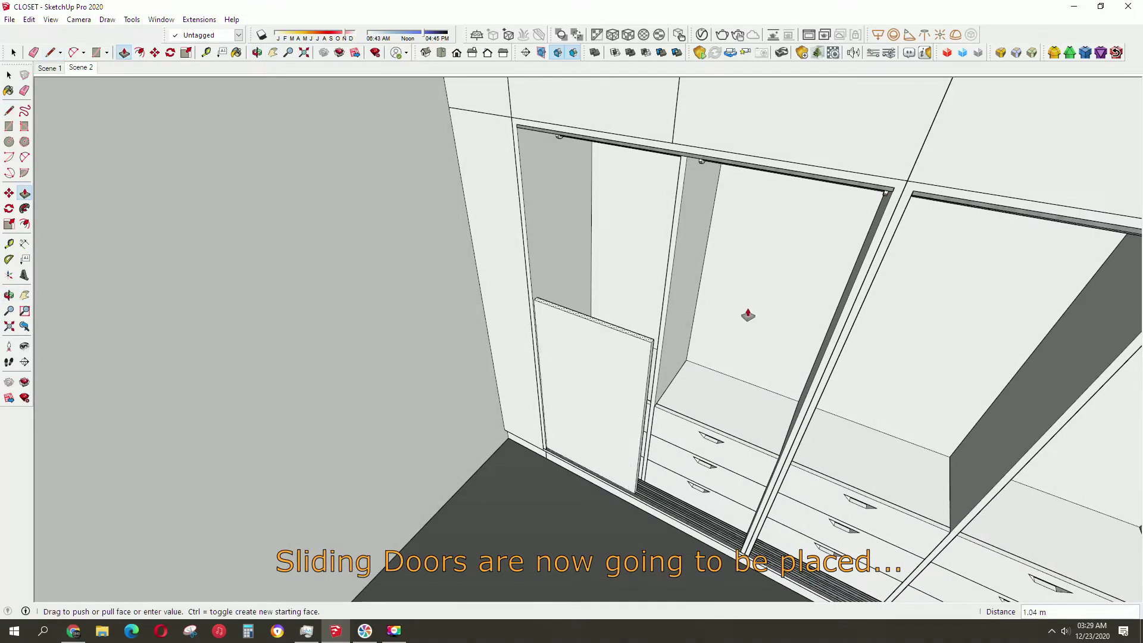
left_click(881, 194)
mouse_move(881, 194)
middle_mouse_down()
mouse_move(740, 298)
mouse_move(597, 470)
mouse_move(837, 302)
mouse_move(620, 384)
mouse_move(689, 383)
mouse_move(602, 286)
middle_mouse_up()
key("space")
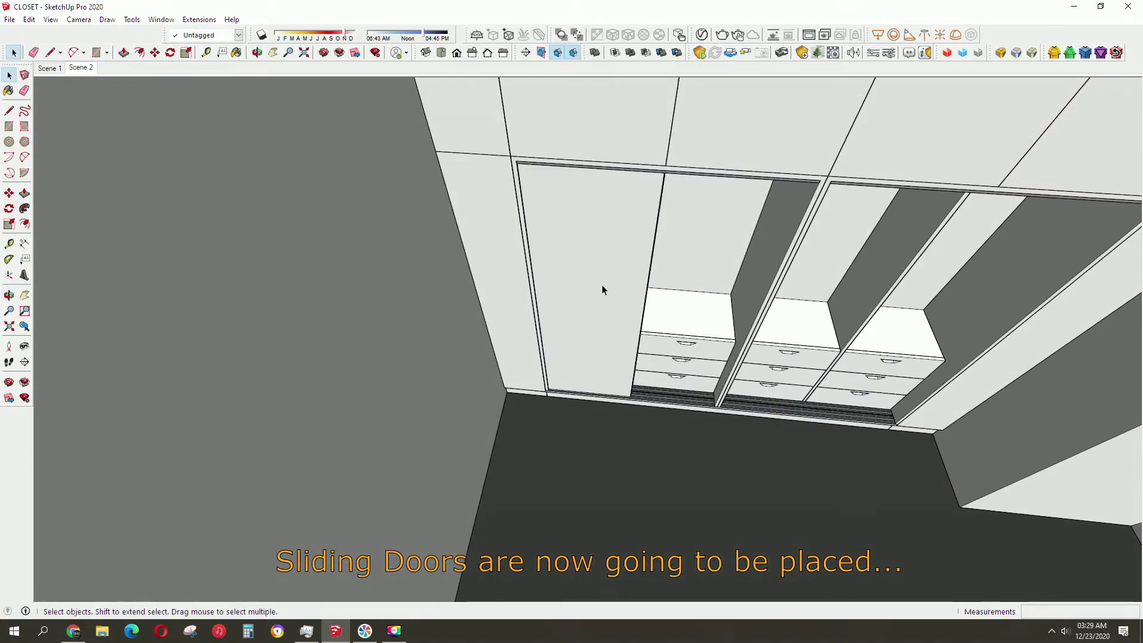
left_click(602, 286)
Try Ctrl-copying the door from its bottom corner along the track, then cancel.
scroll(635, 304, "up", 3)
scroll(570, 363, "up", 3)
middle_click_drag(570, 363, 600, 401)
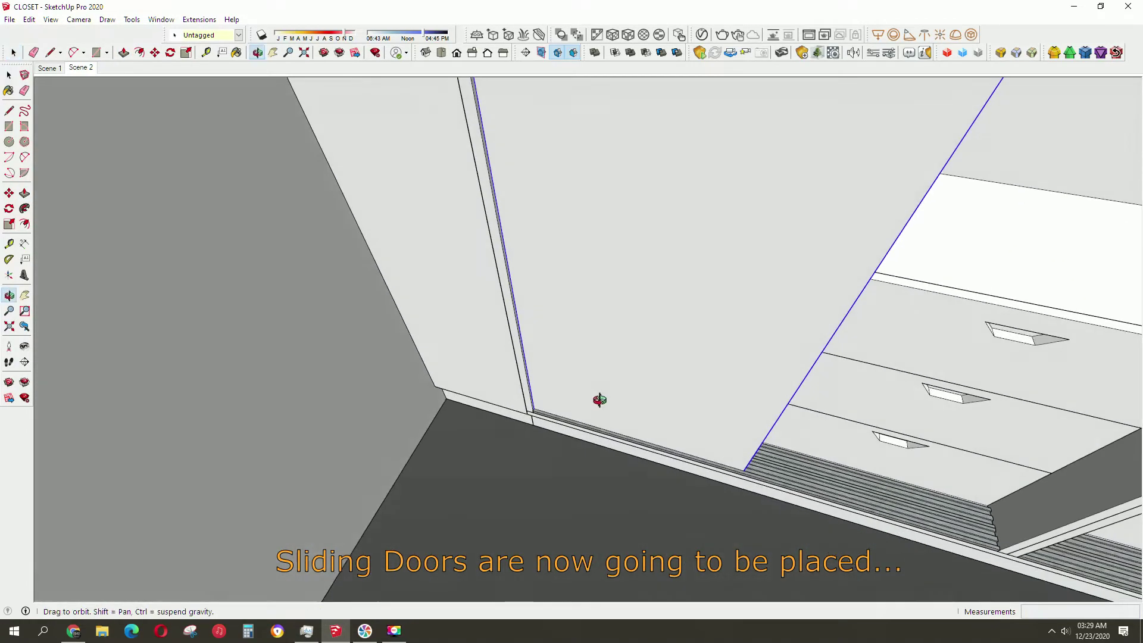
scroll(576, 424, "up", 2)
left_click(523, 415)
key("ctrl")
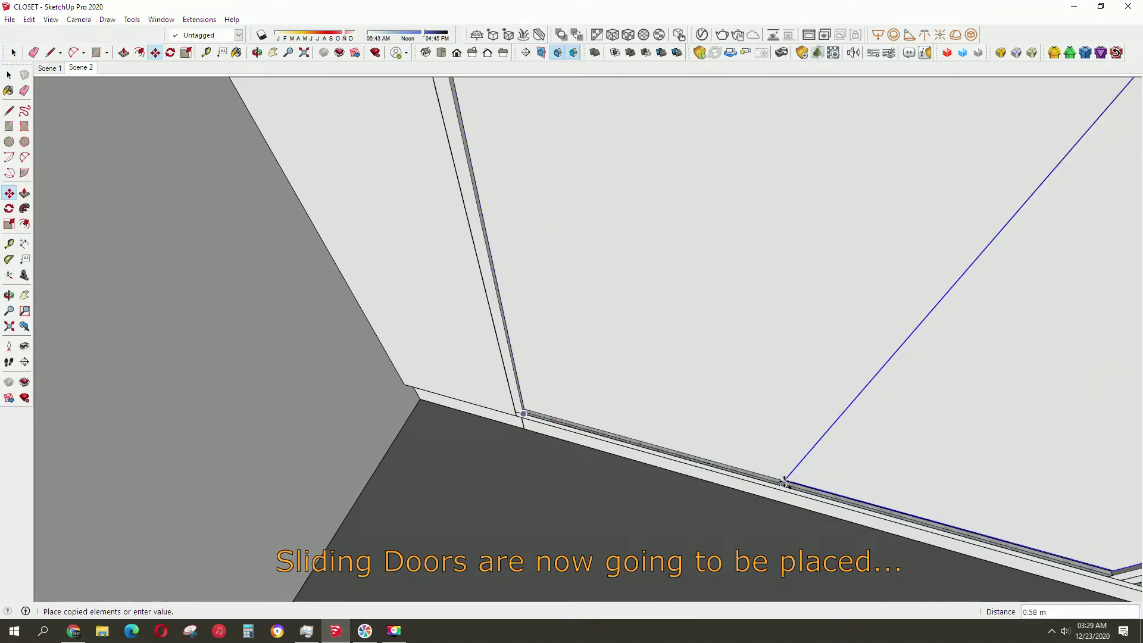
scroll(785, 481, "up", 2)
mouse_move(785, 481)
middle_mouse_down()
mouse_move(635, 434)
mouse_move(647, 511)
middle_mouse_up()
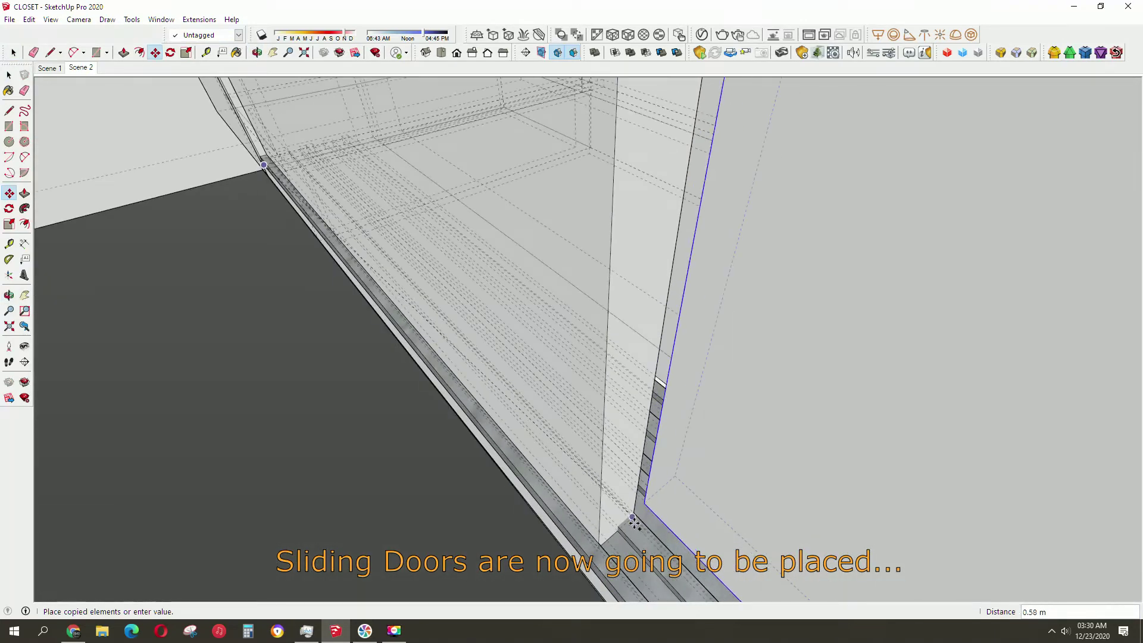
scroll(640, 522, "up", 3)
mouse_move(685, 461)
middle_mouse_down()
mouse_move(568, 502)
mouse_move(779, 470)
middle_mouse_up()
scroll(715, 476, "down", 2)
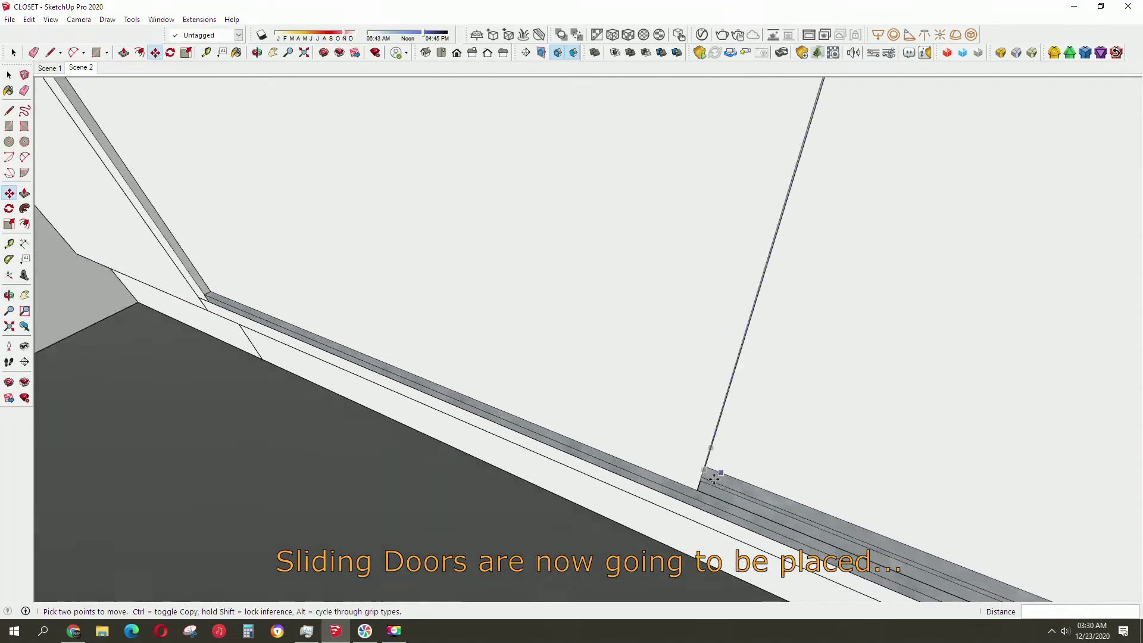
scroll(655, 476, "down", 2)
scroll(626, 476, "down", 2)
key("space")
Copy the door from its top corner, then orbit overhead to review the closet front.
mouse_move(625, 476)
middle_mouse_down()
mouse_move(770, 524)
mouse_move(619, 439)
mouse_move(607, 396)
middle_mouse_up()
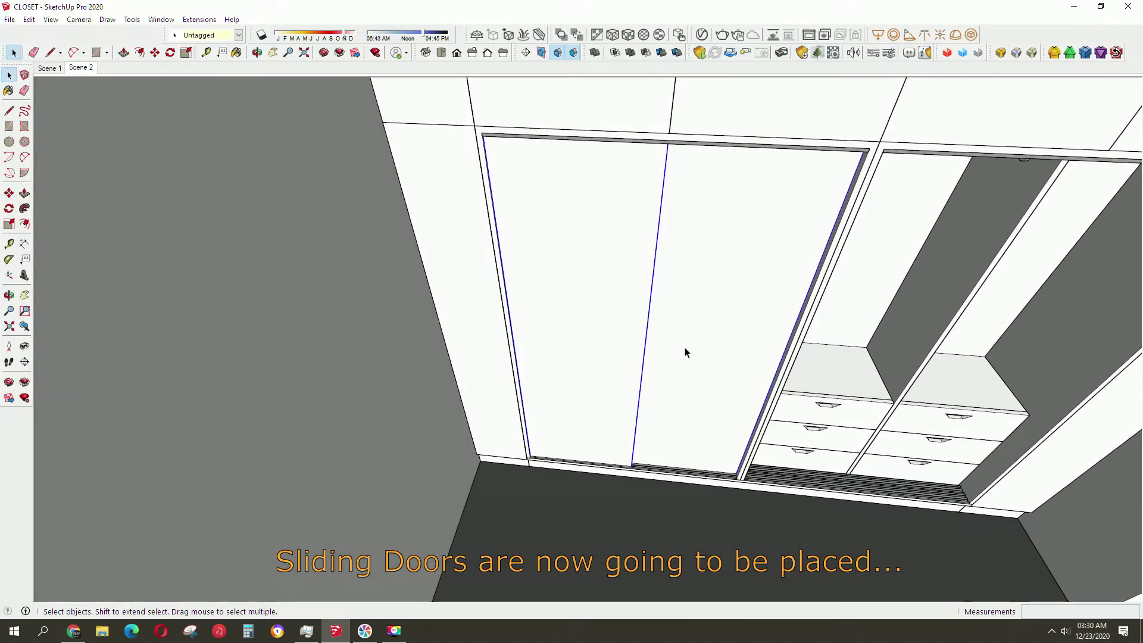
left_click(475, 127)
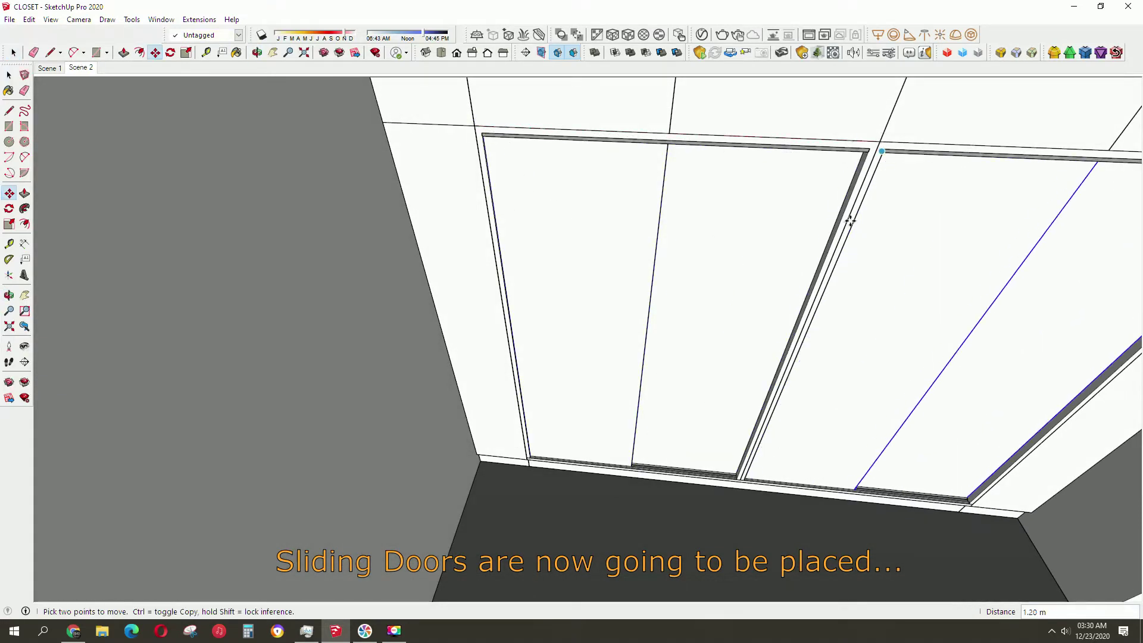
key("space")
scroll(851, 221, "down", 3)
mouse_move(714, 357)
middle_mouse_down()
mouse_move(588, 445)
mouse_move(919, 485)
mouse_move(855, 490)
mouse_move(727, 334)
mouse_move(790, 308)
mouse_move(816, 327)
mouse_move(902, 286)
mouse_move(881, 279)
middle_mouse_up()
scroll(726, 334, "up", 3)
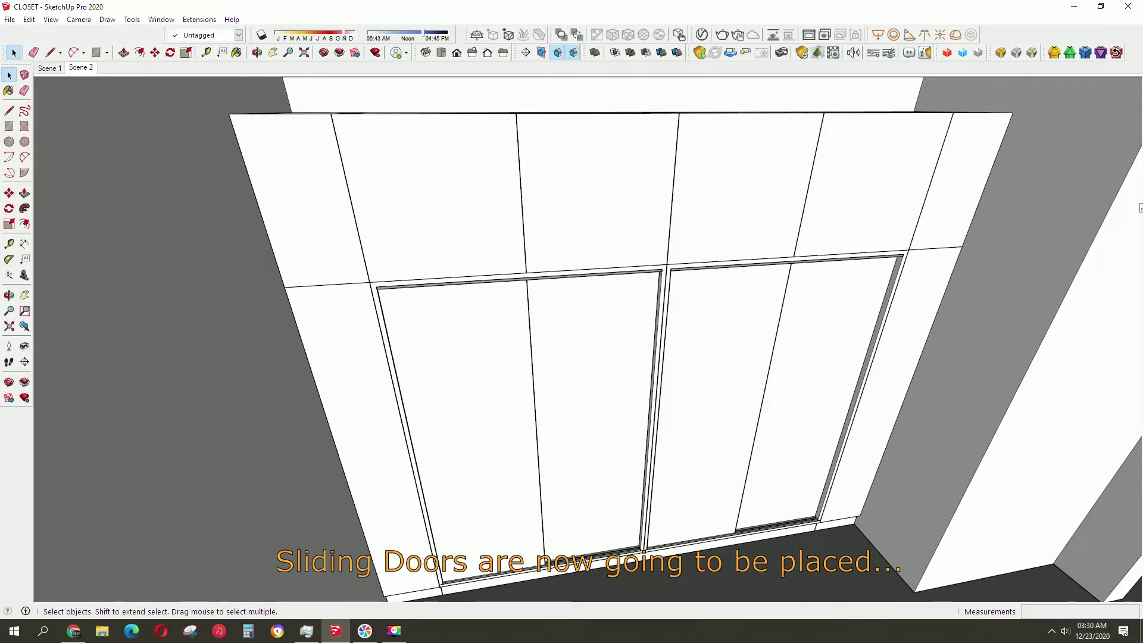
middle_click_drag(793, 283, 752, 290)
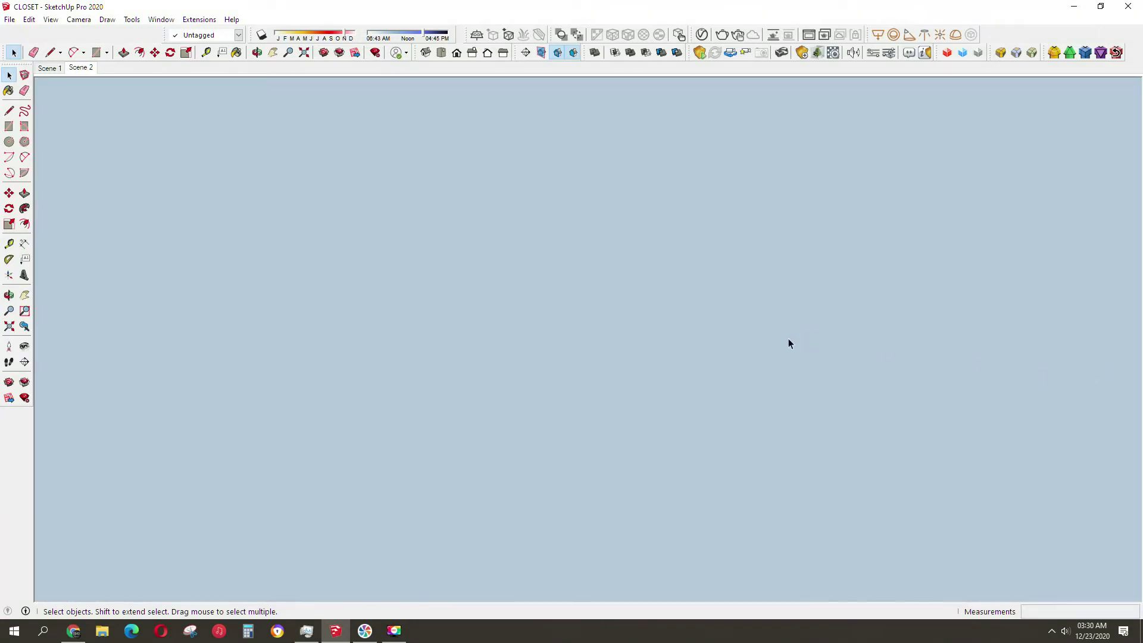
Put the selected door panels on the 'doors' tag and make them visible again.
scroll(751, 290, "up", 5)
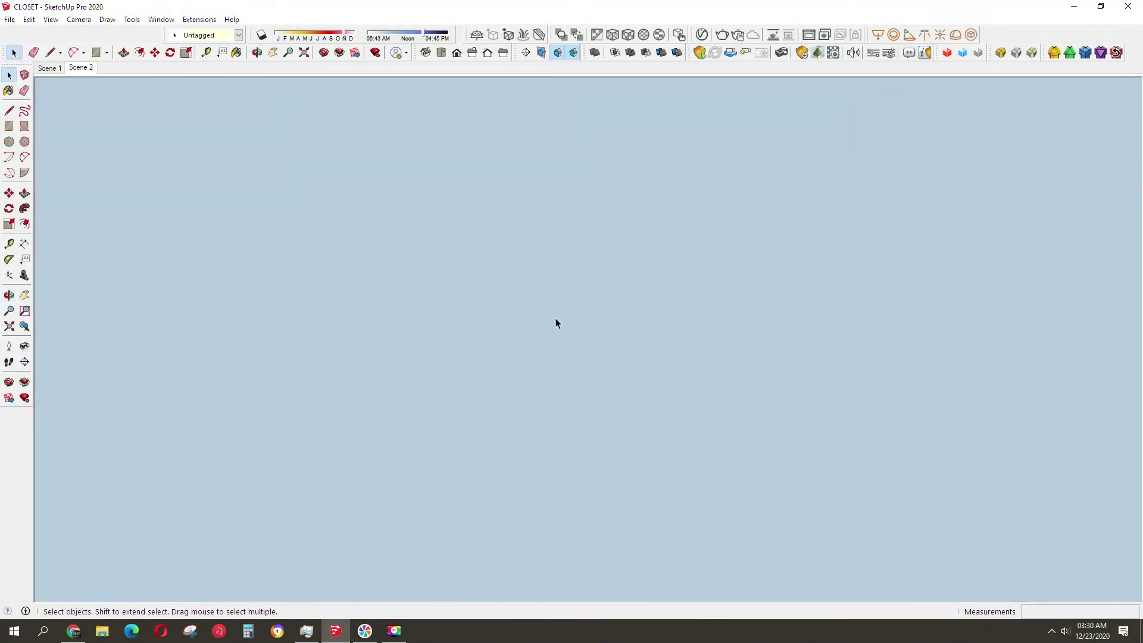
mouse_move(556, 318)
middle_mouse_down("shift")
mouse_move(750, 417)
mouse_move(459, 322)
mouse_move(529, 370)
middle_mouse_up("shift")
scroll(624, 316, "up", 2)
left_click_drag(623, 316, 622, 305)
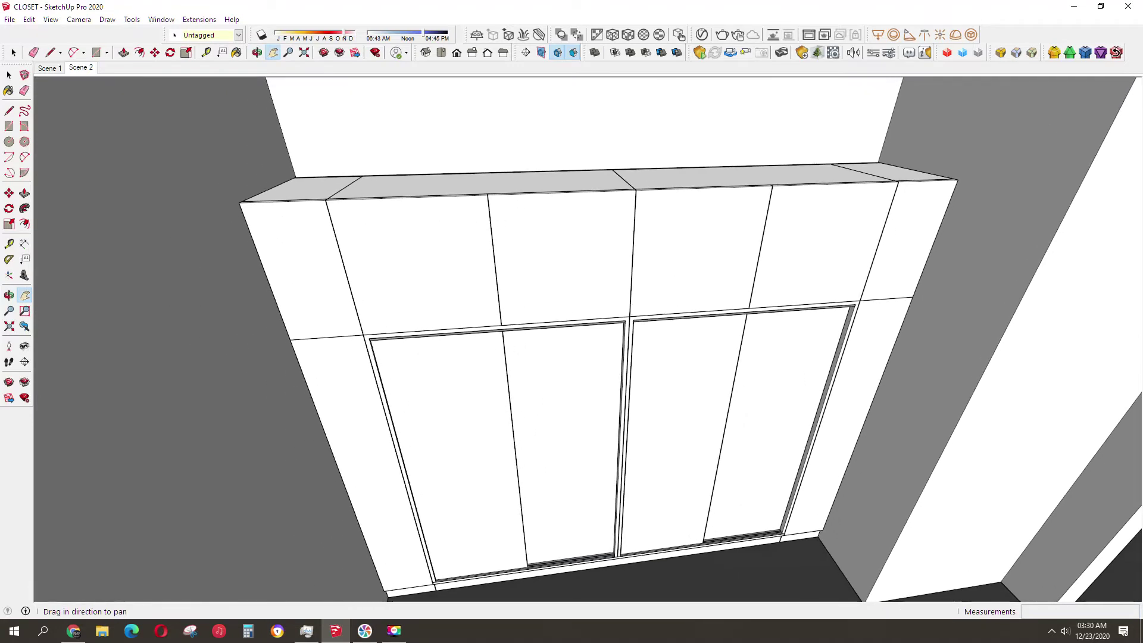
middle_click_drag(876, 349, 865, 335, "shift")
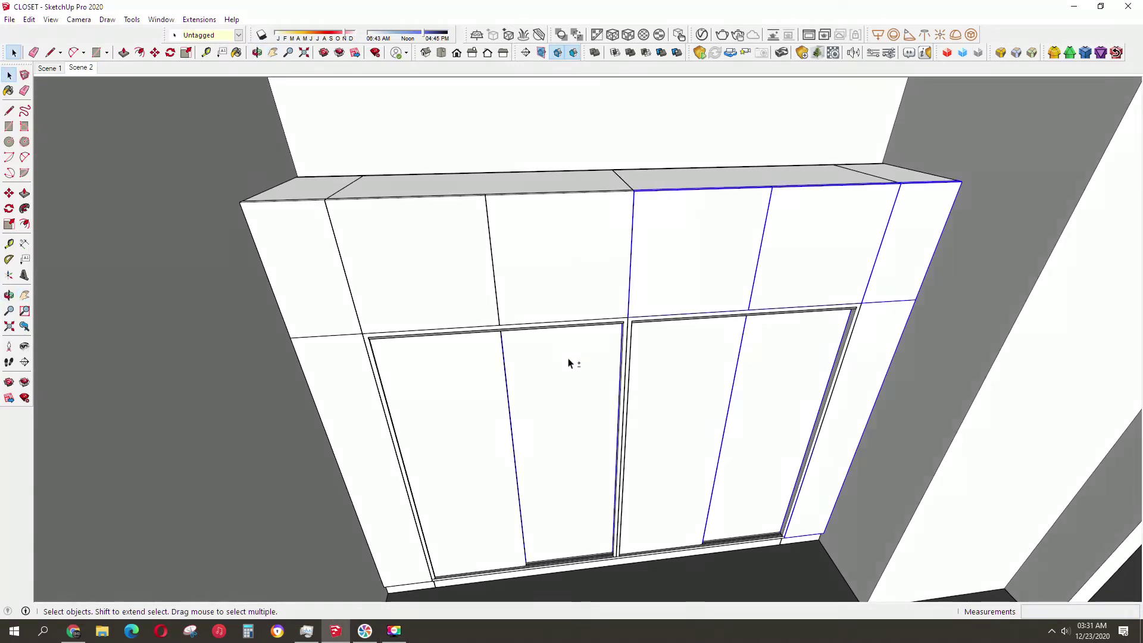
left_click(192, 37)
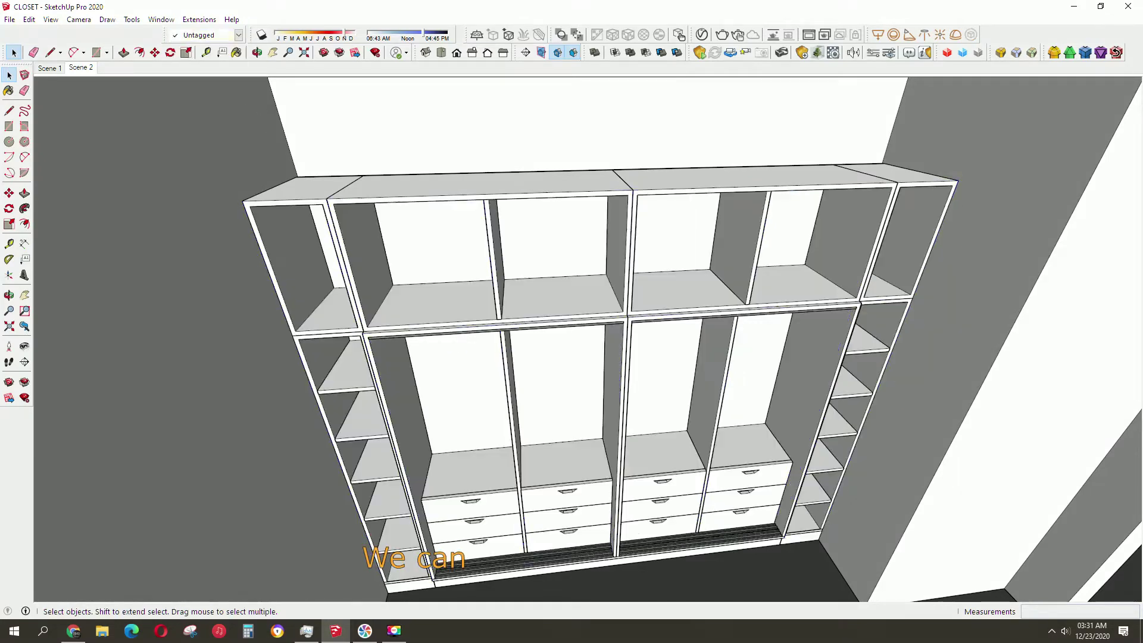
mouse_move(589, 462)
middle_mouse_down()
mouse_move(523, 459)
mouse_move(543, 434)
mouse_move(805, 399)
middle_mouse_up()
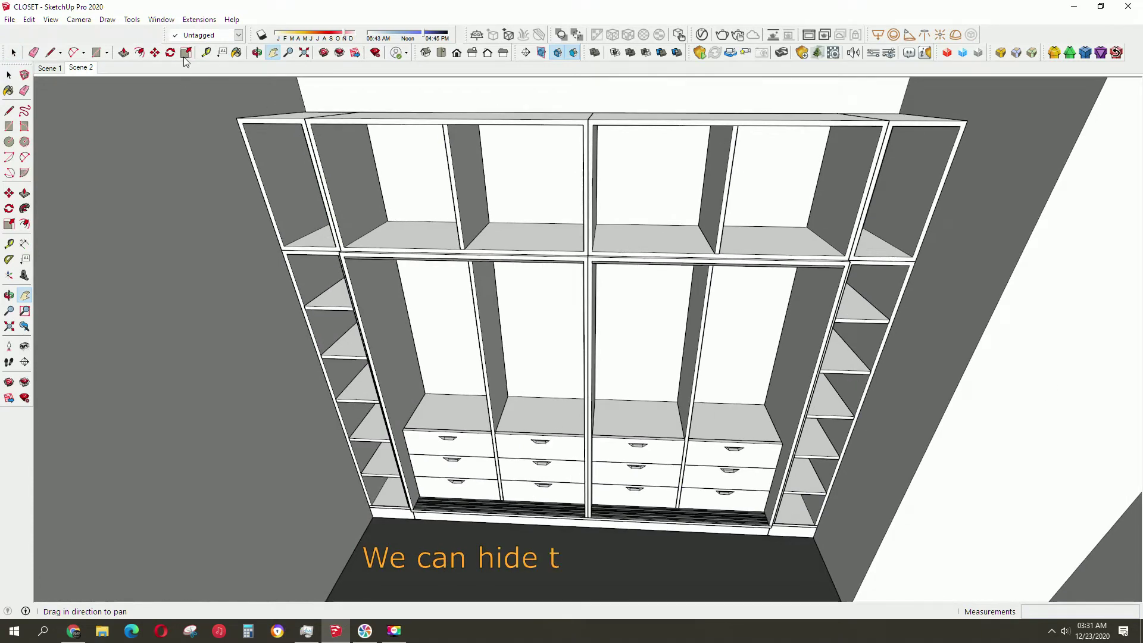
left_click(202, 36)
left_click(199, 86)
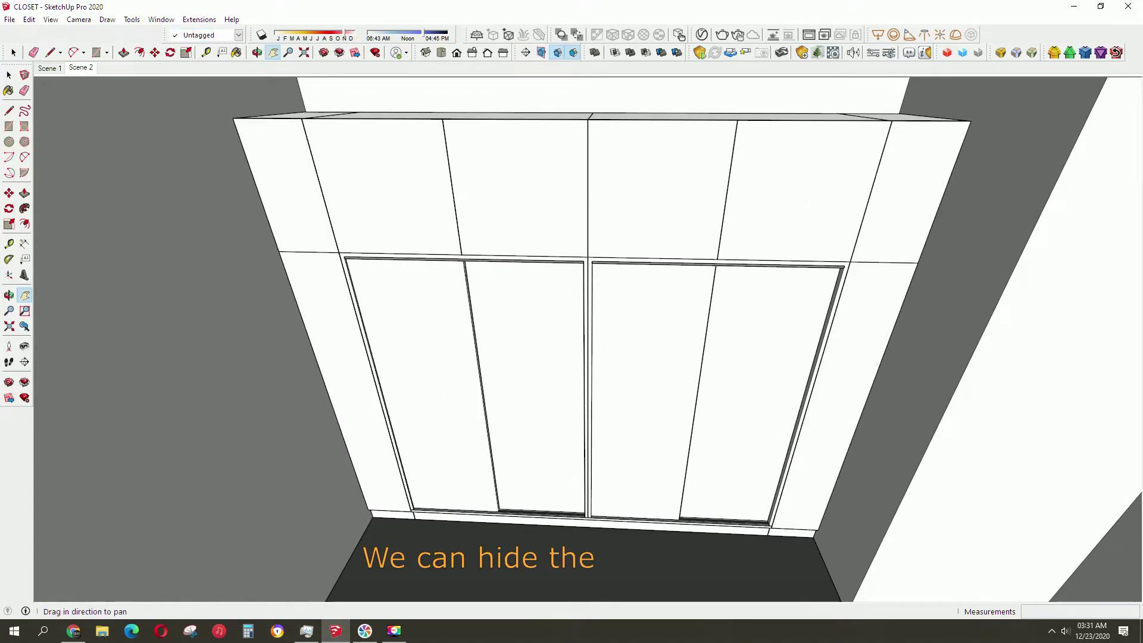
Paint the upper-right panel, right side and upper panels wood, then undo the stray paint.
left_click(908, 253)
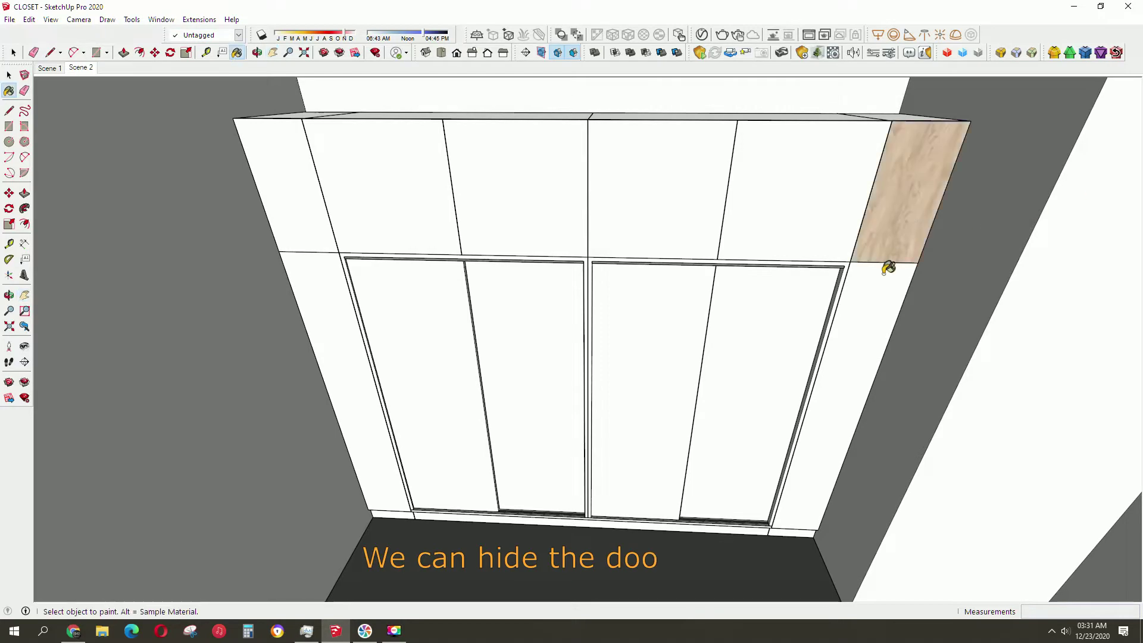
mouse_move(1011, 173)
middle_mouse_down()
mouse_move(846, 331)
mouse_move(719, 390)
mouse_move(863, 447)
middle_mouse_up()
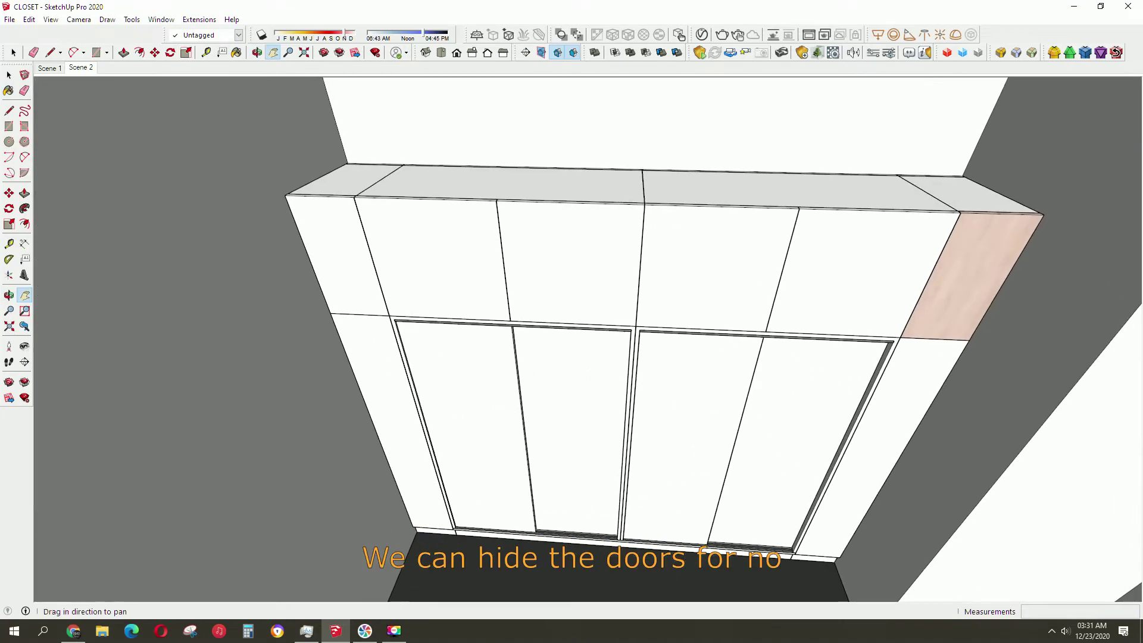
left_click(964, 279)
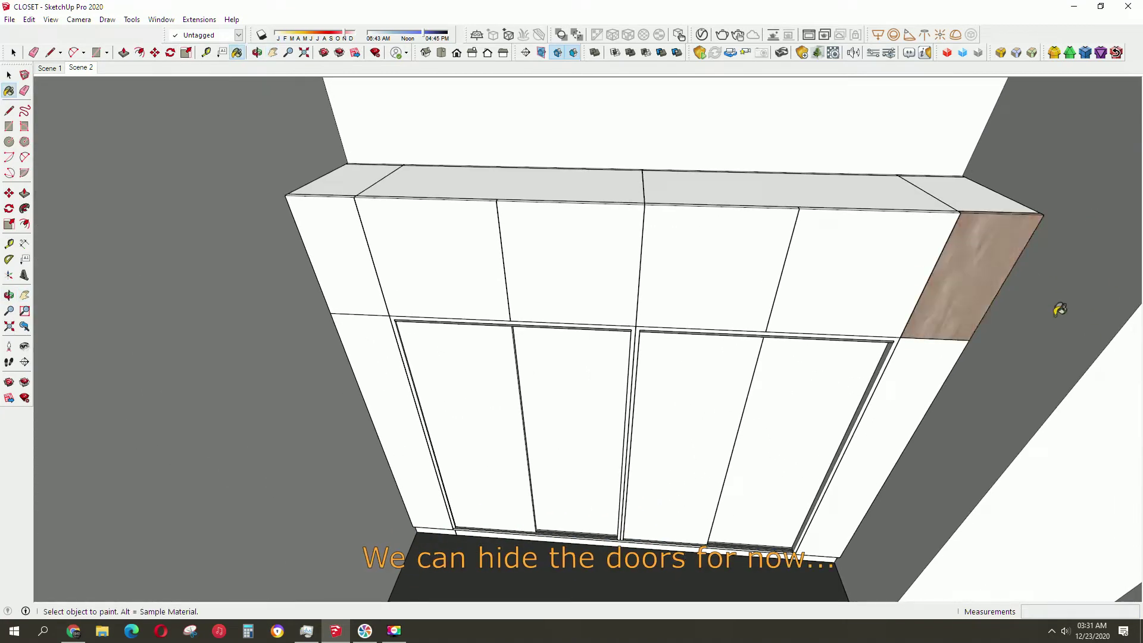
middle_click_drag(1056, 308, 947, 317)
left_click(920, 339)
left_click(876, 273)
left_click(740, 286)
left_click(607, 287)
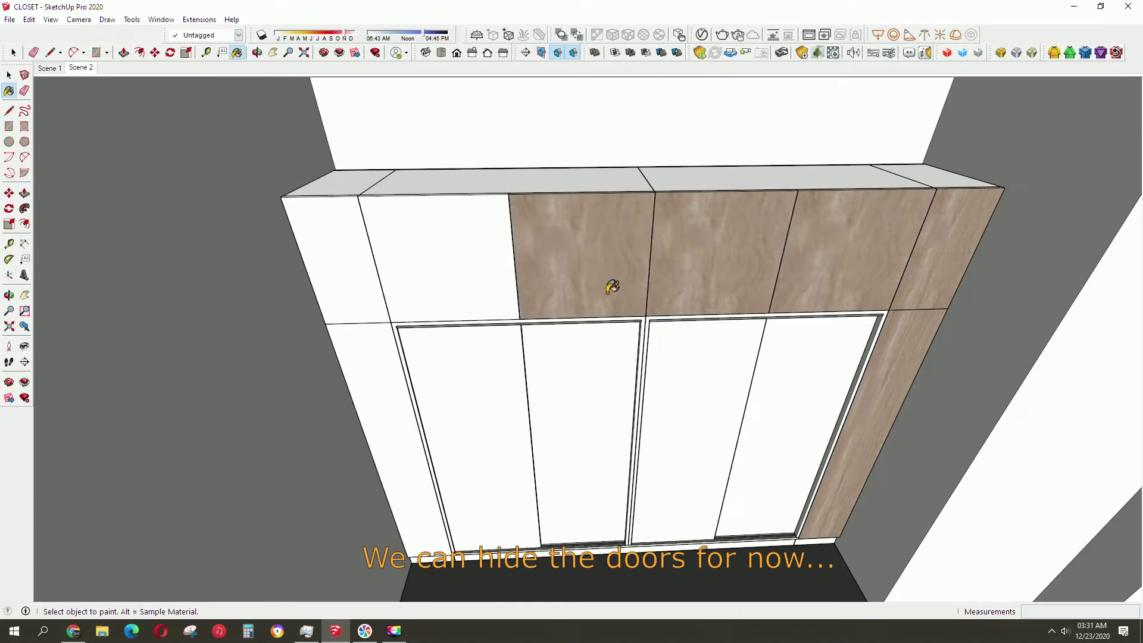
key("ctrl+z")
key("ctrl+z")
key("ctrl+z")
key("ctrl+z")
Apply wood to the whole selected closet front and paint a right sliding door grey.
key("space")
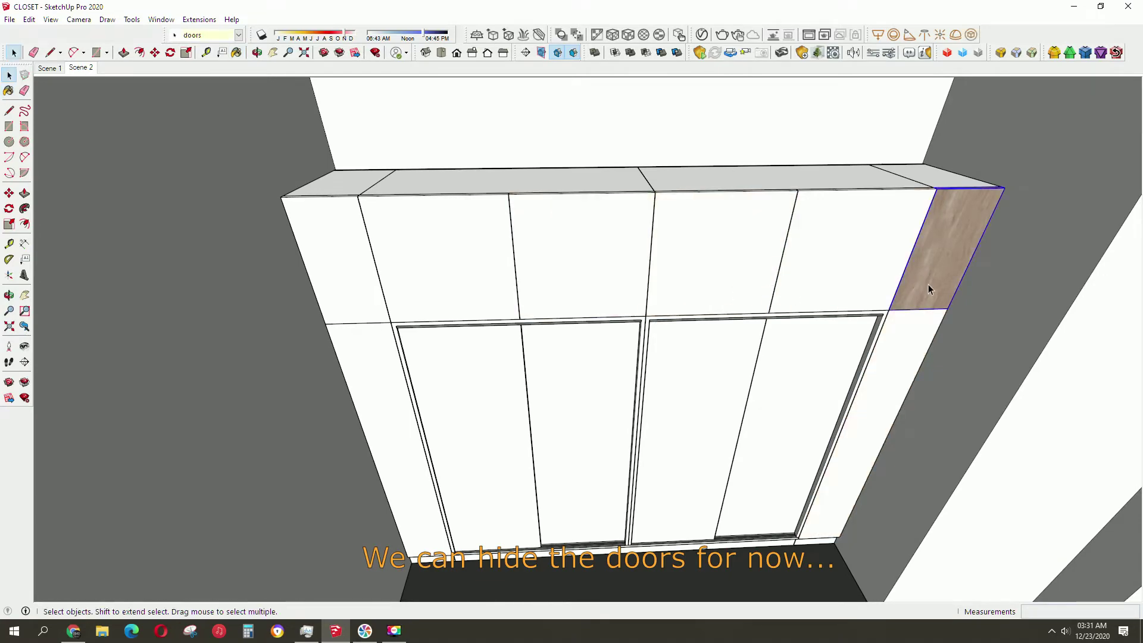
triple_click(927, 284)
key("o")
key("space")
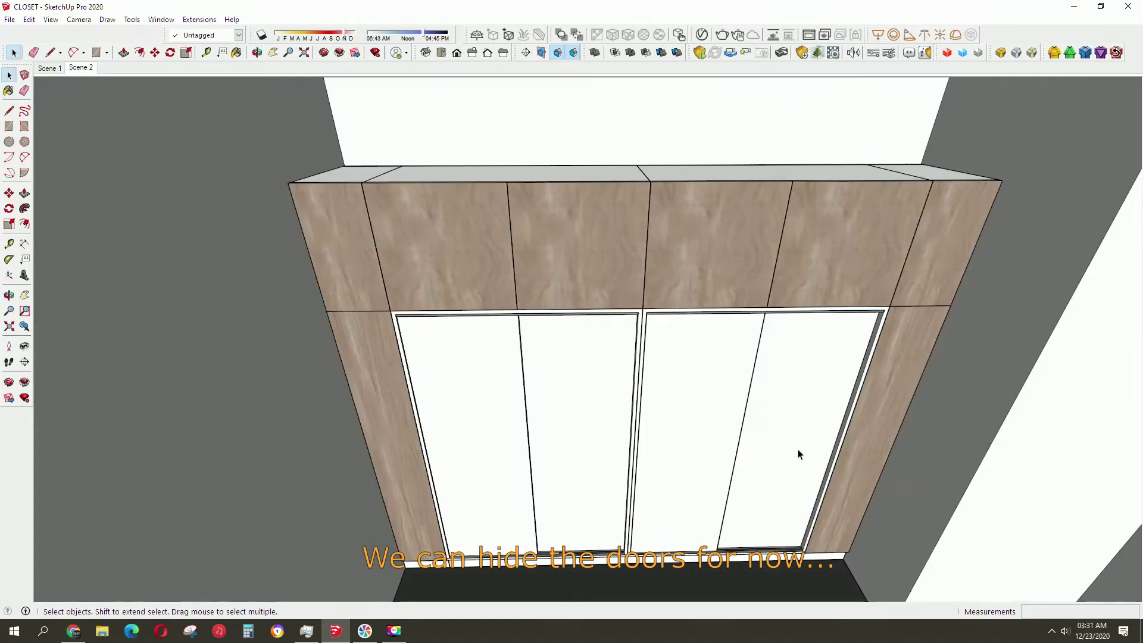
key("o")
left_click_drag(839, 421, 898, 411)
key("space")
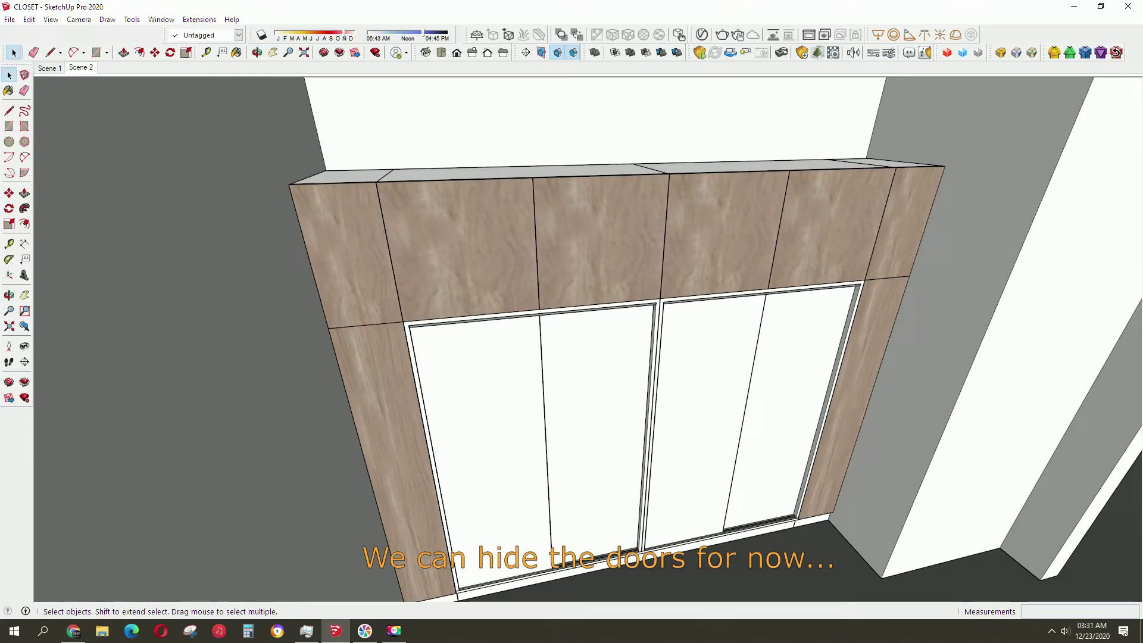
left_click(846, 304)
Paint the last three sliding door panels grey.
middle_click_drag(765, 365, 729, 377)
left_click(729, 378)
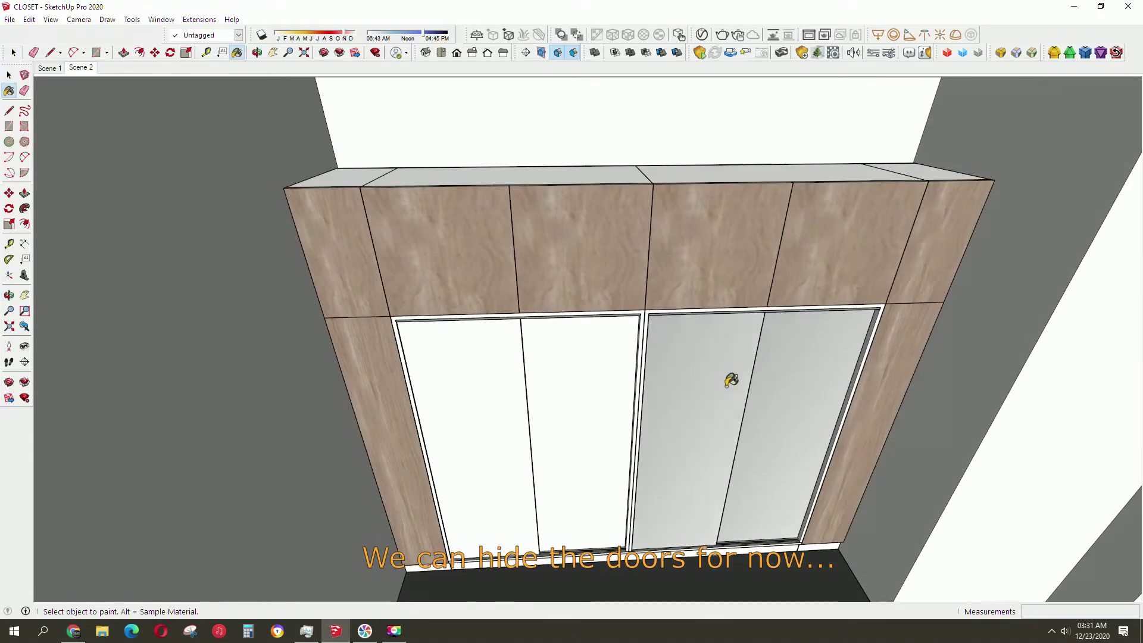
left_click(572, 405)
left_click(497, 408)
mouse_move(498, 409)
middle_mouse_down()
mouse_move(502, 282)
mouse_move(658, 341)
mouse_move(629, 284)
middle_mouse_up()
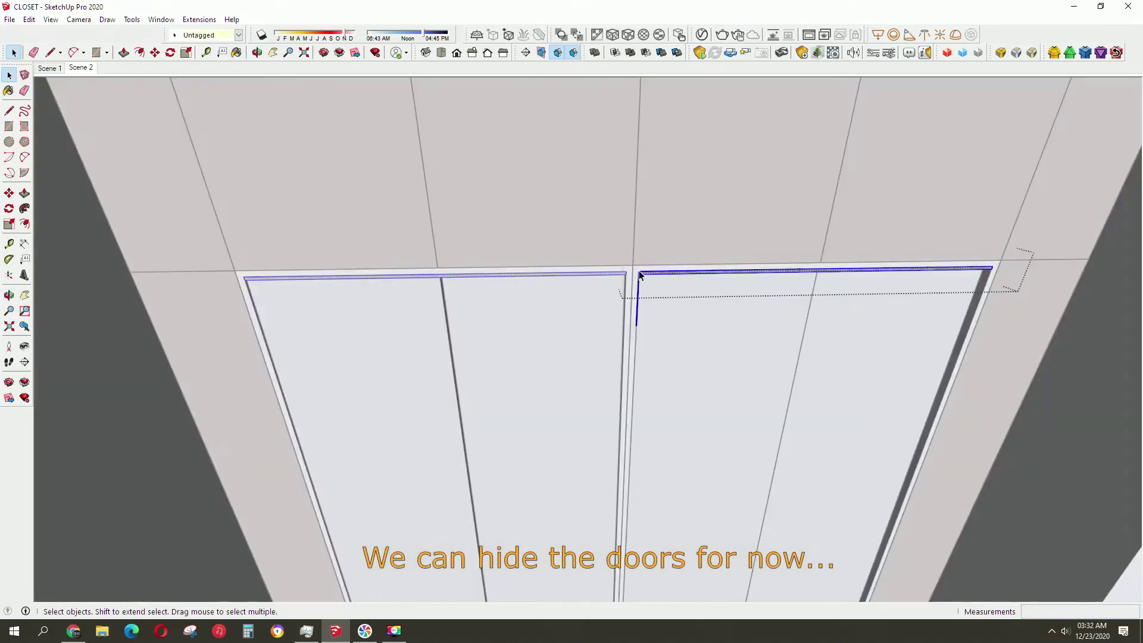
scroll(640, 279, "up", 3)
Paint the frames of the right and left sliding doors brown.
left_click(637, 275)
key("b")
left_click(613, 269)
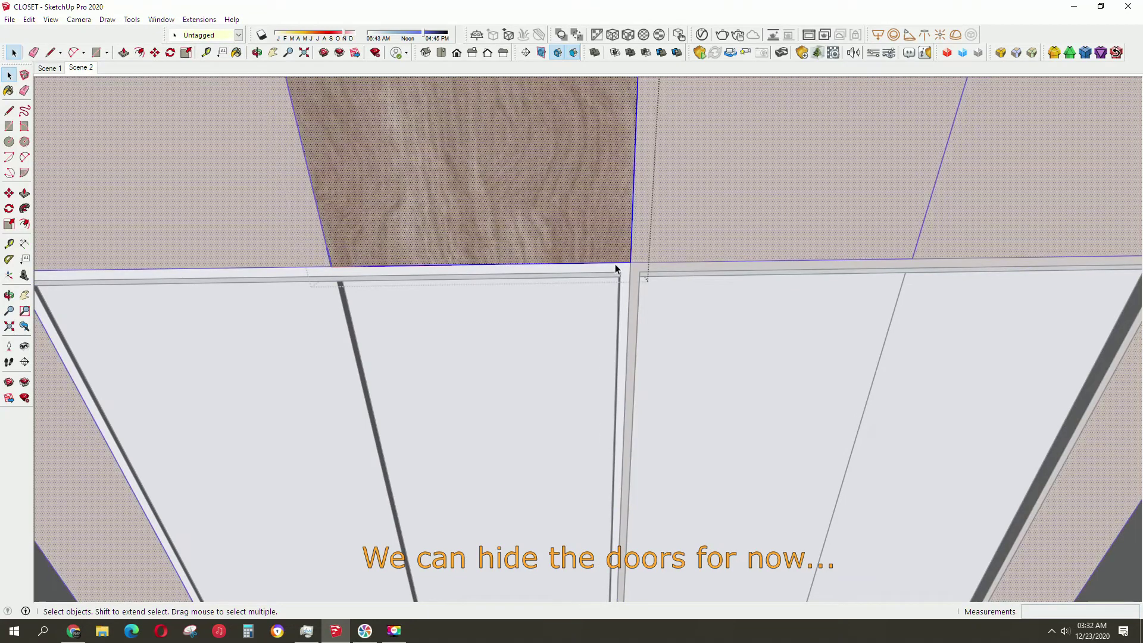
left_click(615, 269)
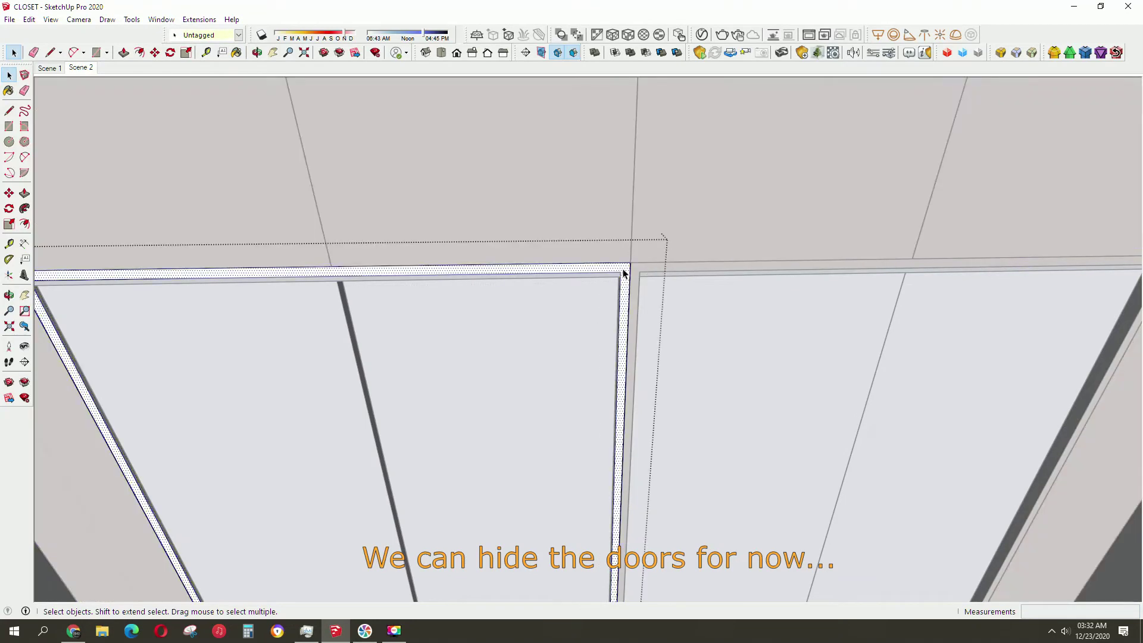
key("b")
left_click(627, 265)
key("space")
scroll(640, 279, "down", 5)
Orbit and zoom around the open closet to frame the exposed hanging rails and interior.
mouse_move(617, 320)
middle_mouse_down()
mouse_move(798, 375)
mouse_move(870, 411)
mouse_move(655, 387)
mouse_move(502, 396)
mouse_move(434, 326)
mouse_move(416, 260)
middle_mouse_up()
scroll(655, 387, "down", 5)
scroll(450, 224, "up", 2)
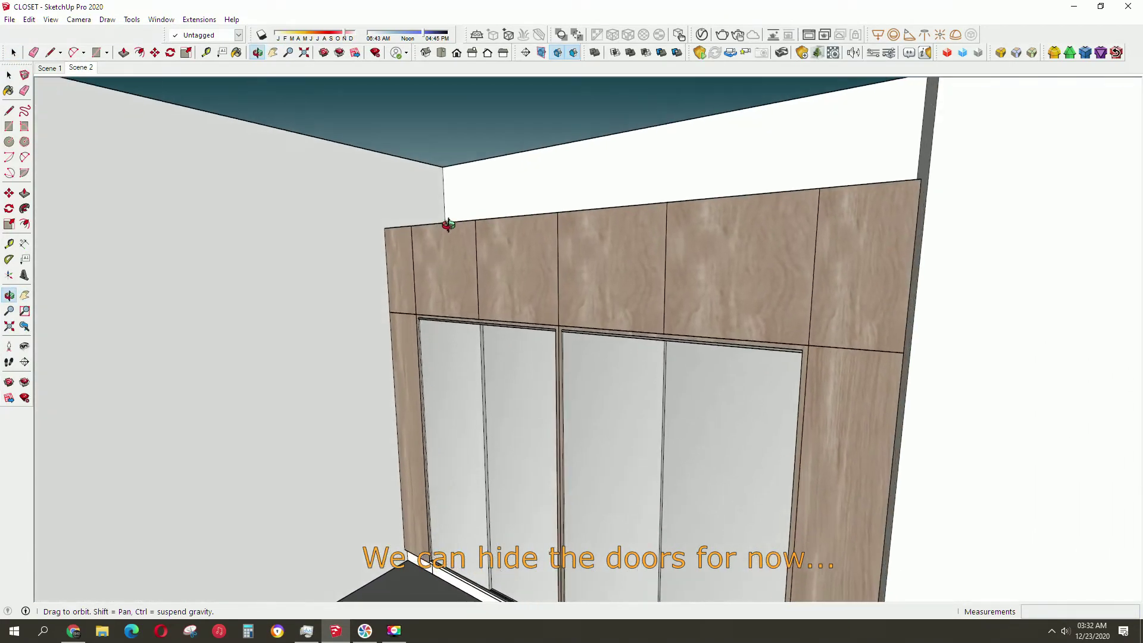
scroll(599, 157, "up", 2)
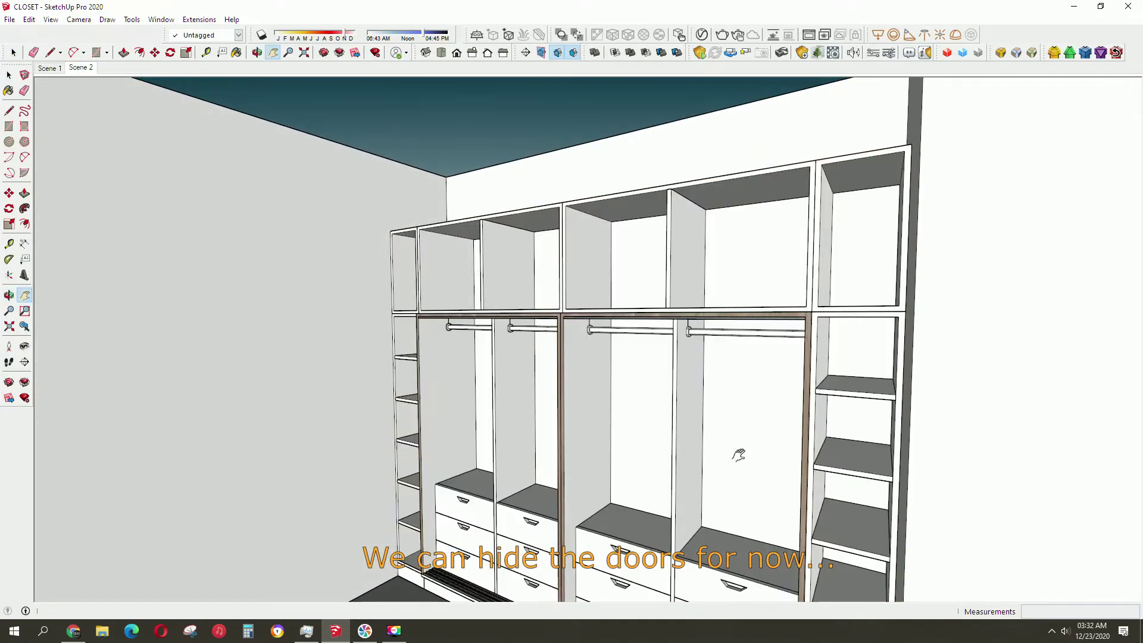
mouse_move(738, 456)
middle_mouse_down()
mouse_move(694, 503)
mouse_move(658, 413)
mouse_move(748, 459)
middle_mouse_up()
scroll(625, 377, "up", 2)
middle_click_drag(625, 378, 684, 408, "shift")
scroll(867, 401, "down", 2)
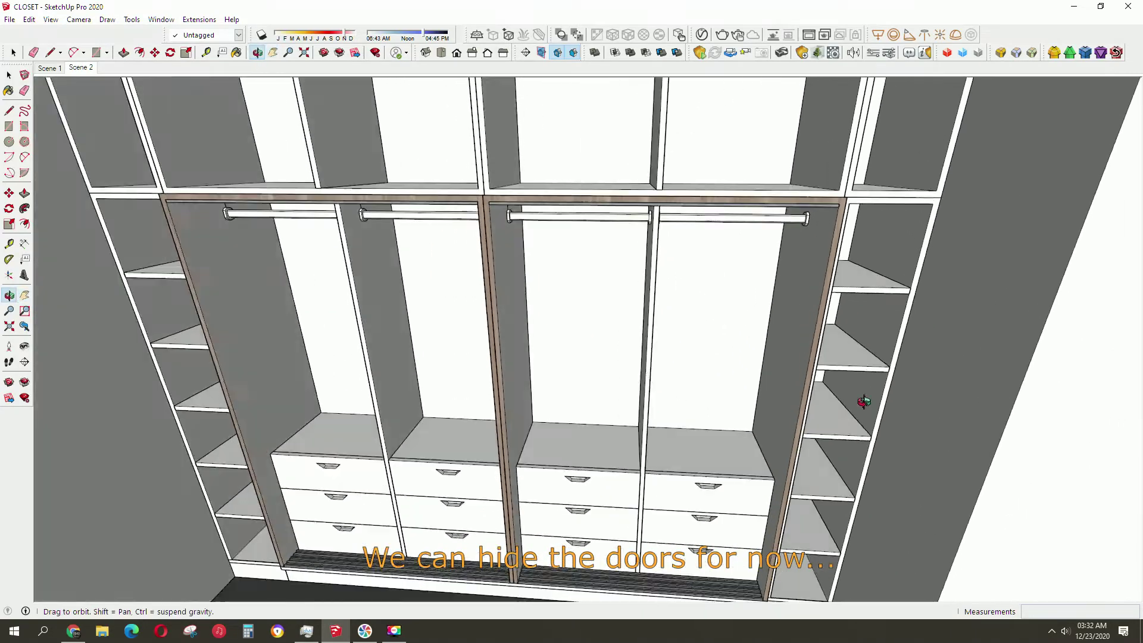
mouse_move(867, 401)
middle_mouse_down()
mouse_move(949, 416)
mouse_move(881, 417)
mouse_move(744, 350)
mouse_move(754, 357)
middle_mouse_up()
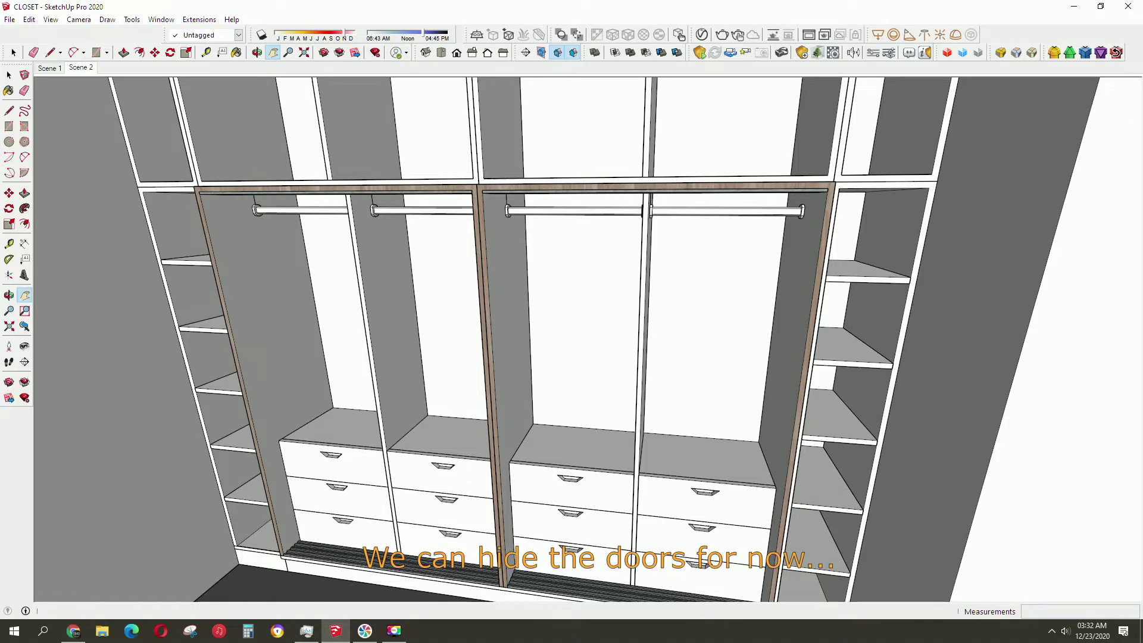
scroll(756, 217, "up", 2)
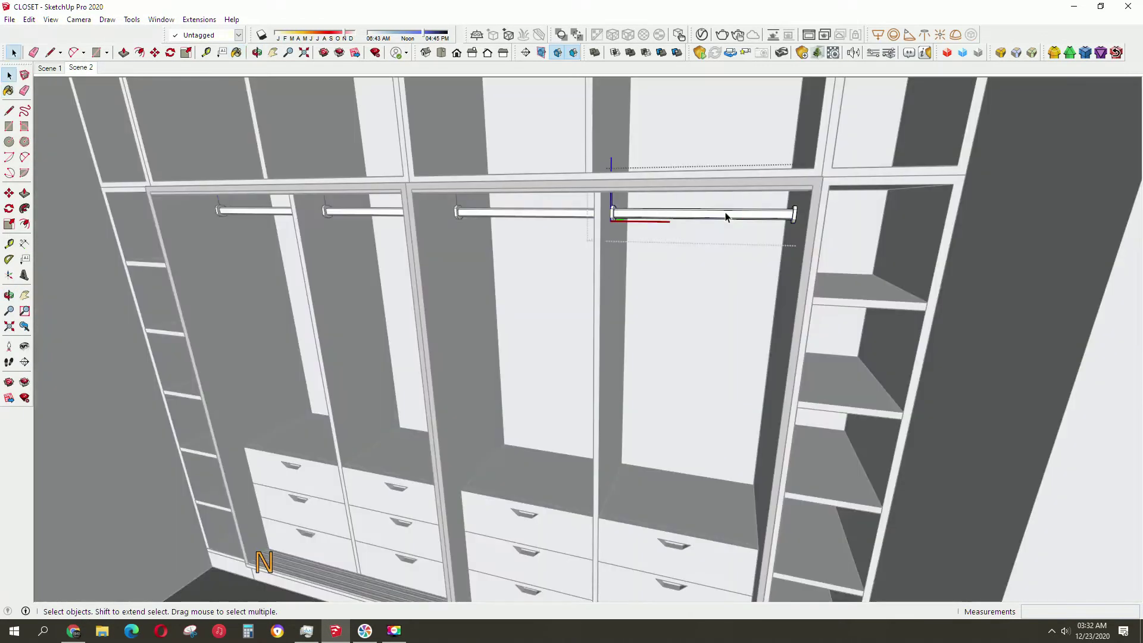
Paint the hanger rod's end cap a darker material.
scroll(724, 211, "up", 2)
scroll(715, 208, "up", 2)
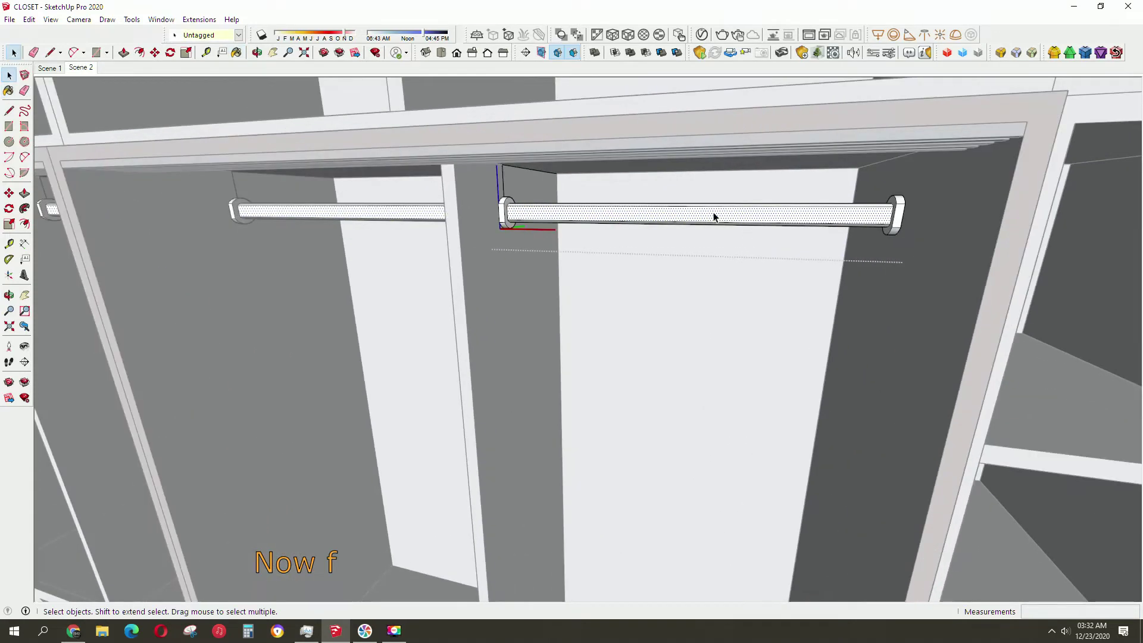
middle_click_drag(720, 209, 777, 209)
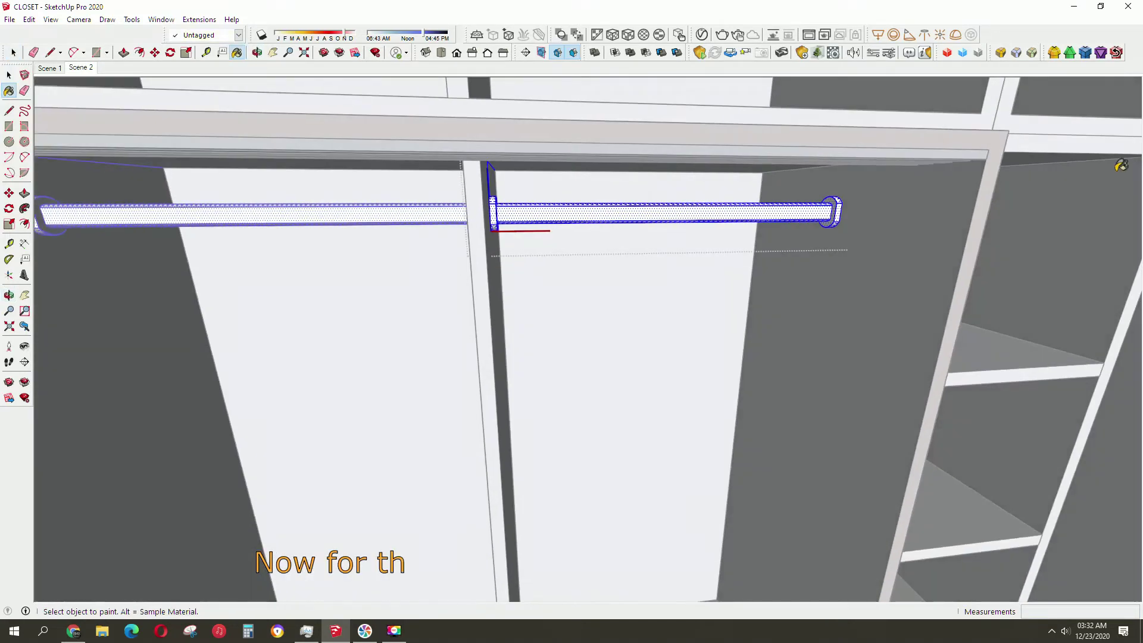
scroll(846, 212, "up", 2)
scroll(858, 215, "up", 2)
scroll(867, 216, "up", 2)
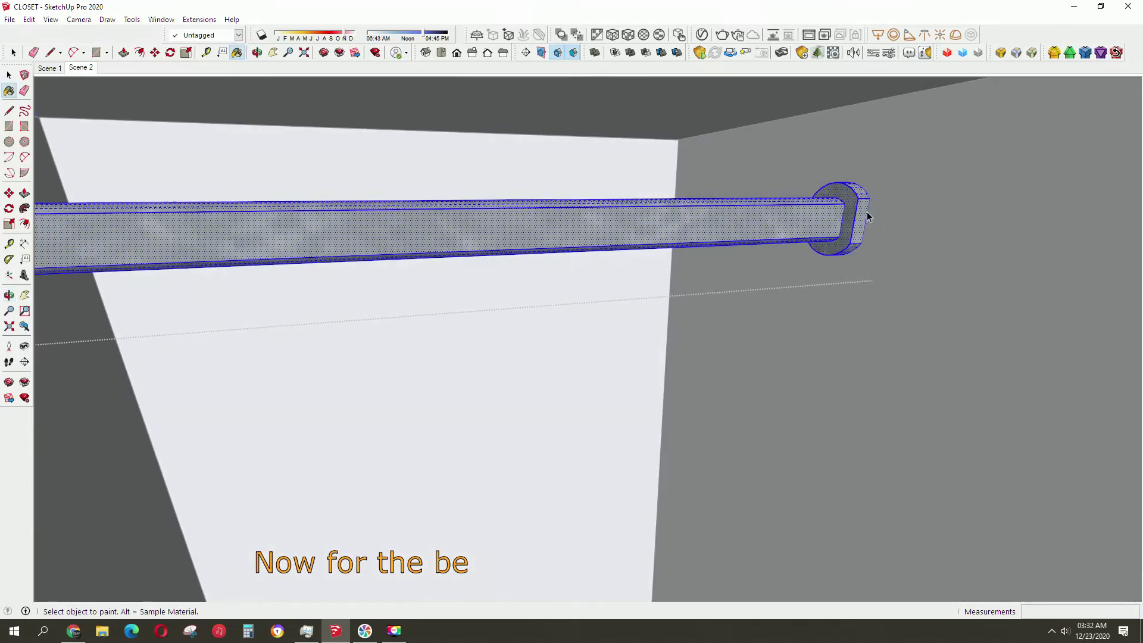
key("space")
scroll(859, 222, "up", 1)
key("b")
left_click(852, 198)
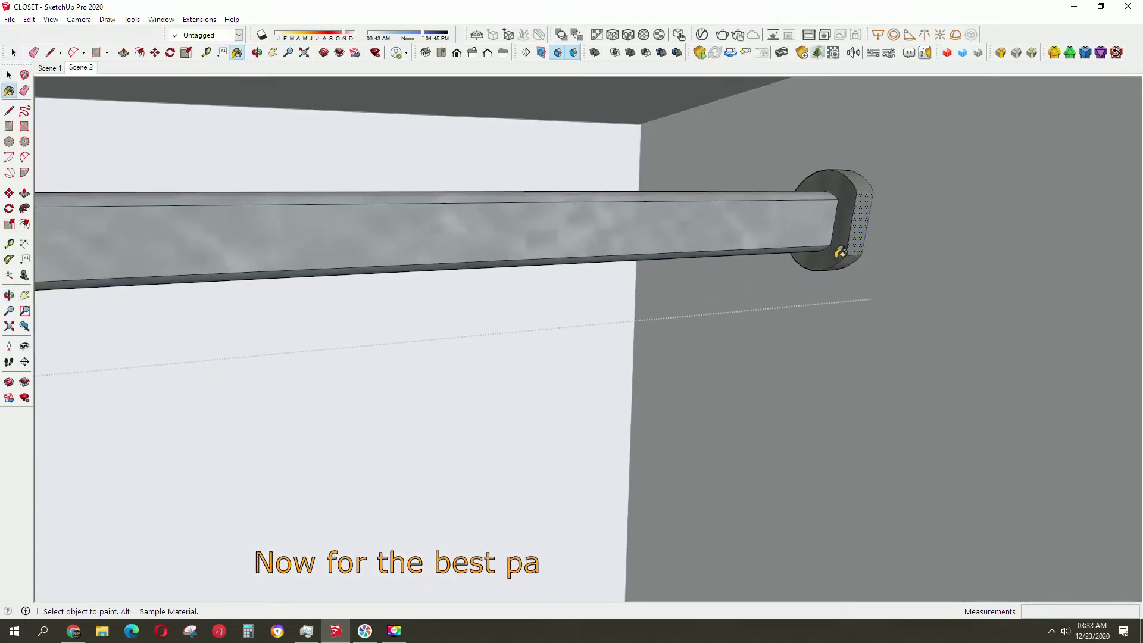
mouse_move(839, 253)
middle_mouse_down()
mouse_move(744, 225)
mouse_move(870, 271)
mouse_move(523, 248)
mouse_move(668, 235)
mouse_move(492, 245)
mouse_move(792, 260)
mouse_move(511, 286)
mouse_move(534, 237)
mouse_move(630, 375)
mouse_move(515, 490)
mouse_move(536, 533)
mouse_move(710, 334)
mouse_move(645, 349)
middle_mouse_up()
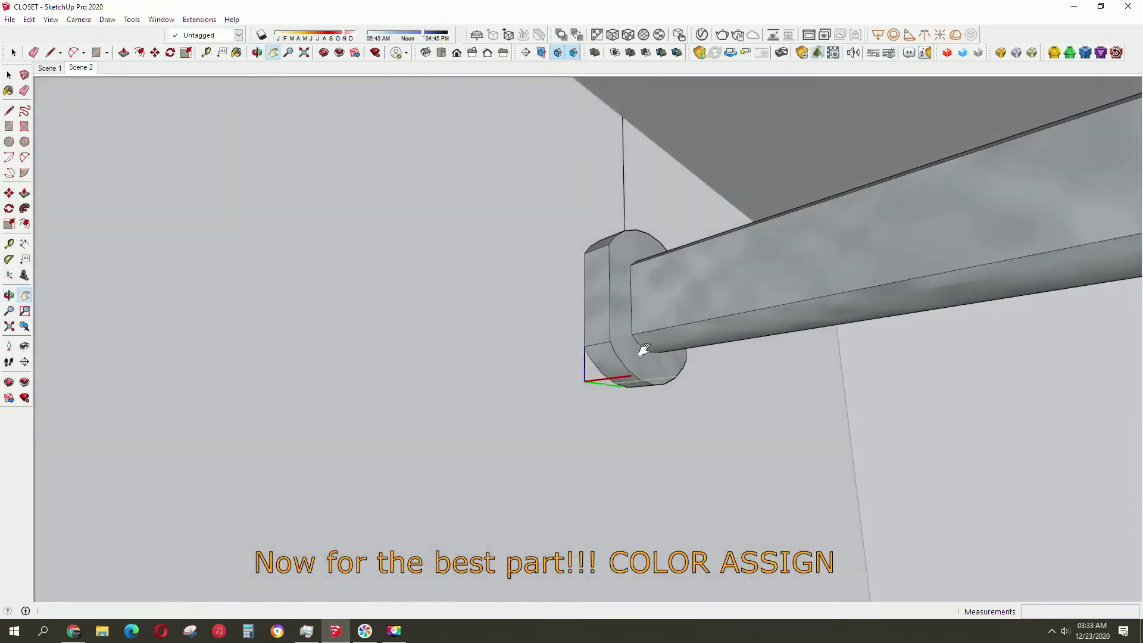
Open the closet section group holding the rod for editing and zoom out.
key("b")
mouse_move(606, 241)
middle_mouse_down()
mouse_move(610, 256)
mouse_move(441, 298)
mouse_move(417, 264)
mouse_move(754, 95)
mouse_move(625, 357)
middle_mouse_up()
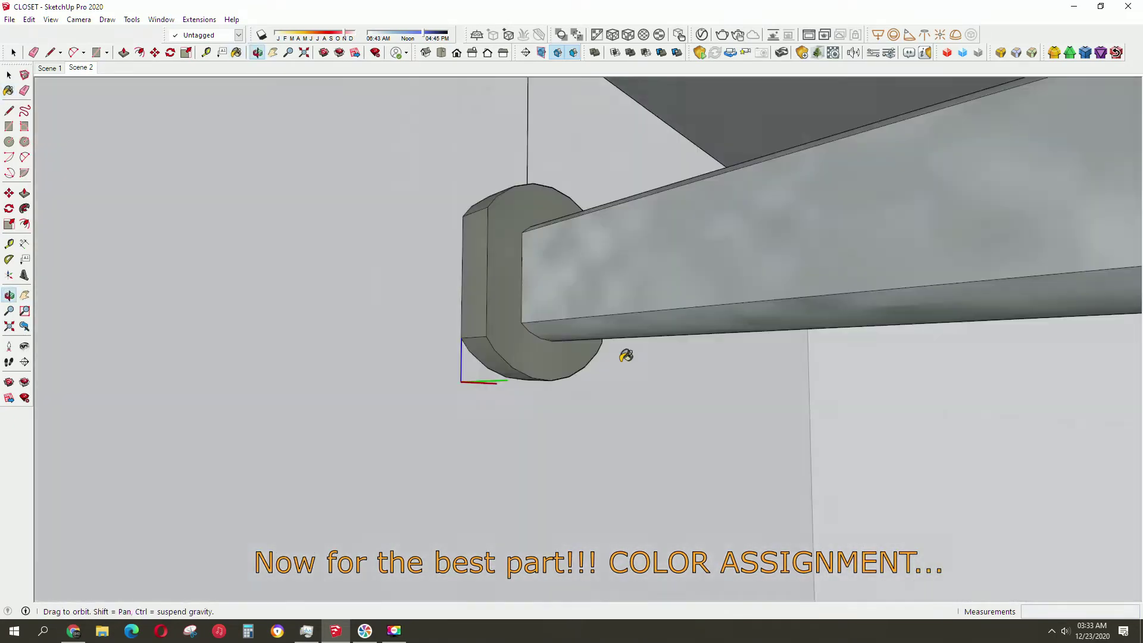
scroll(628, 373, "down", 3)
key("space")
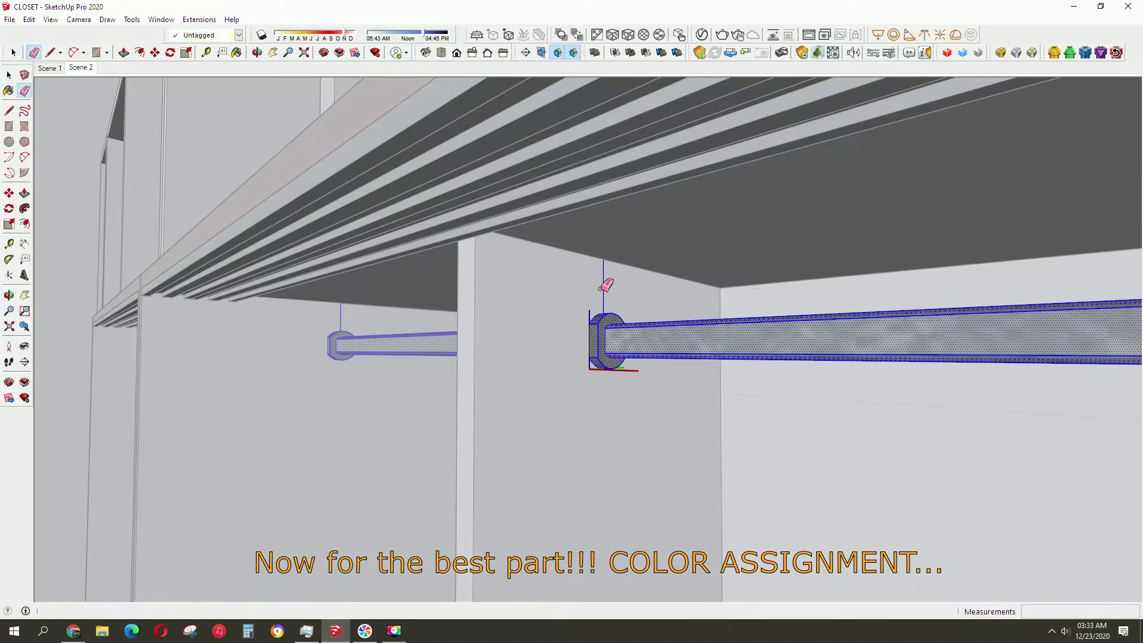
key("space")
left_click(655, 277)
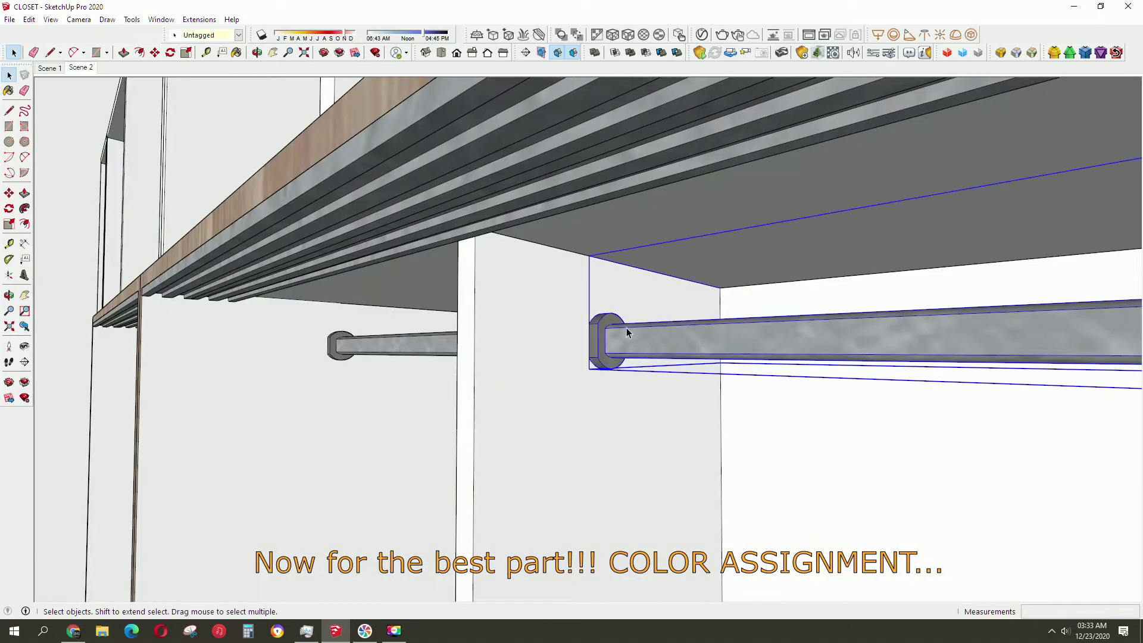
double_click(672, 280)
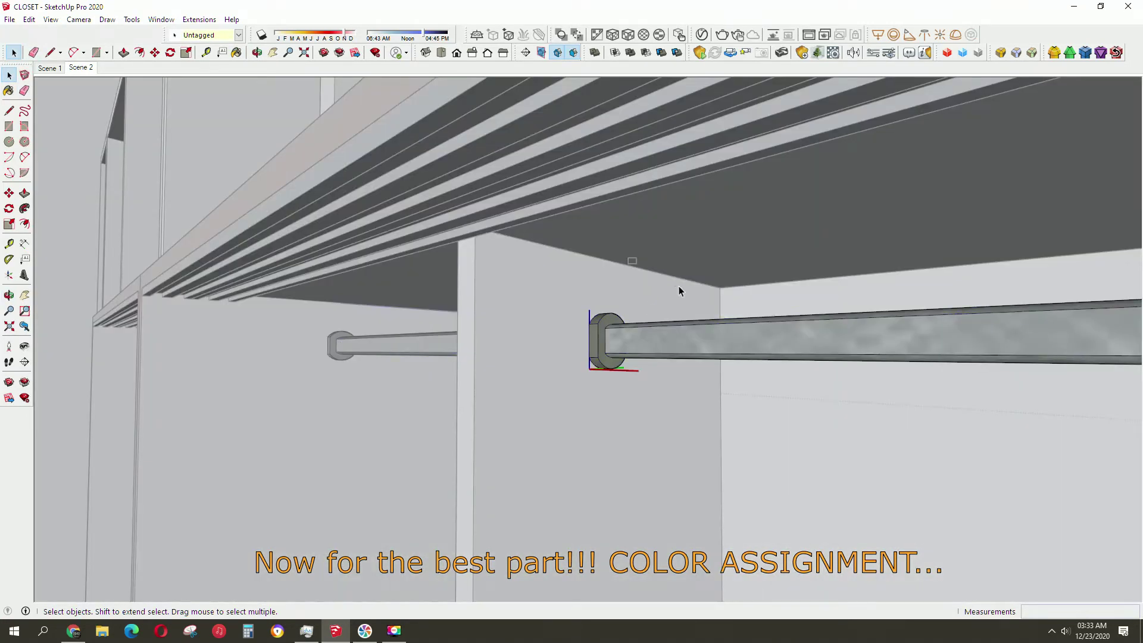
scroll(715, 301, "down", 3)
scroll(698, 329, "down", 3)
Paint the inner faces of the top-right box with tan wood.
scroll(681, 344, "down", 3)
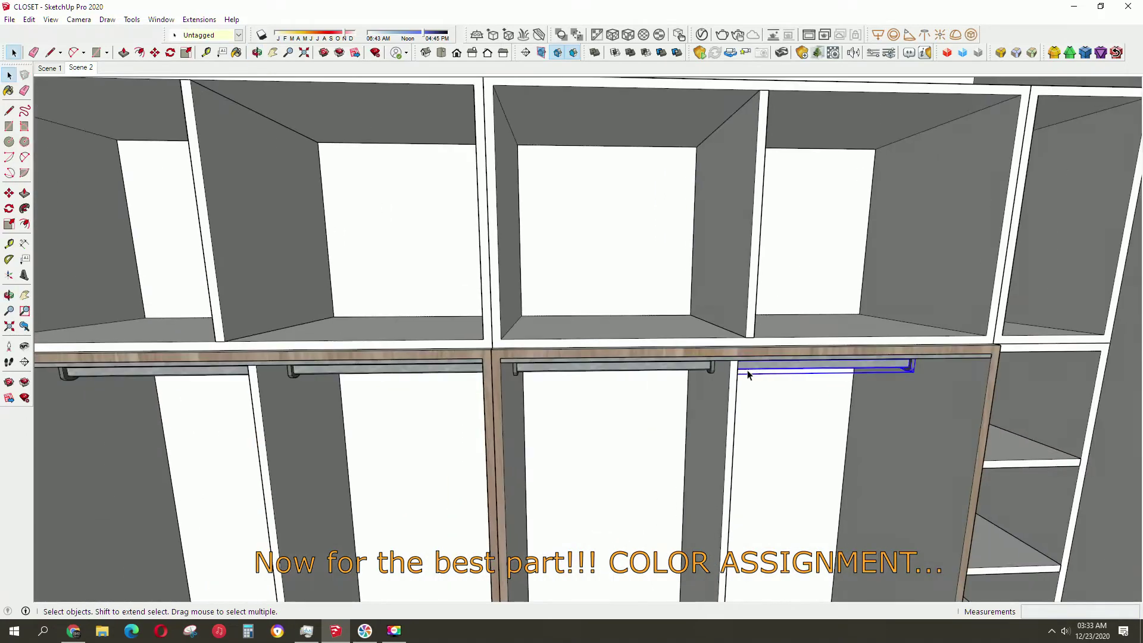
mouse_move(749, 374)
middle_mouse_down()
mouse_move(607, 388)
mouse_move(663, 388)
mouse_move(964, 239)
middle_mouse_up()
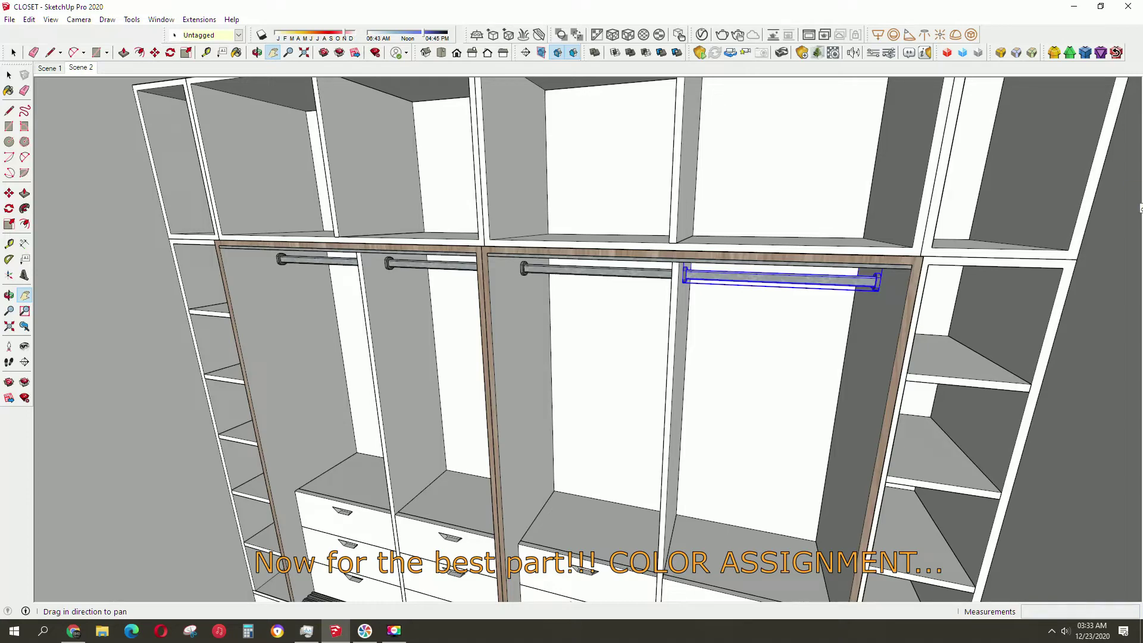
mouse_move(972, 228)
middle_mouse_down()
mouse_move(952, 324)
mouse_move(857, 301)
middle_mouse_up()
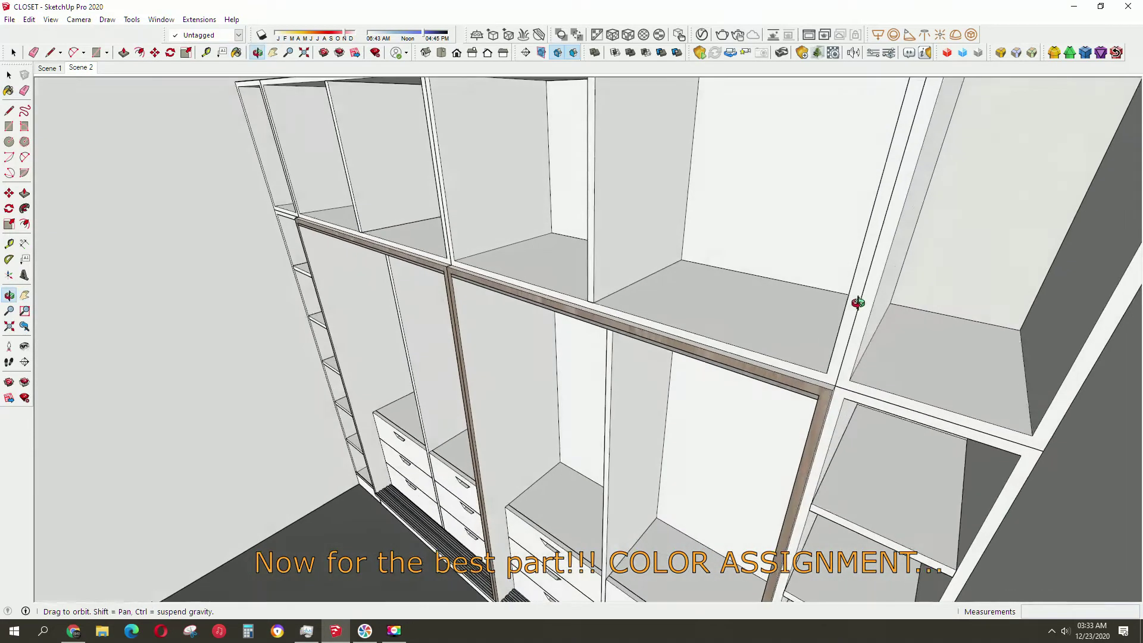
key("space")
mouse_move(737, 290)
middle_mouse_down()
mouse_move(913, 298)
mouse_move(938, 288)
mouse_move(845, 299)
mouse_move(940, 334)
middle_mouse_up()
triple_click(929, 327)
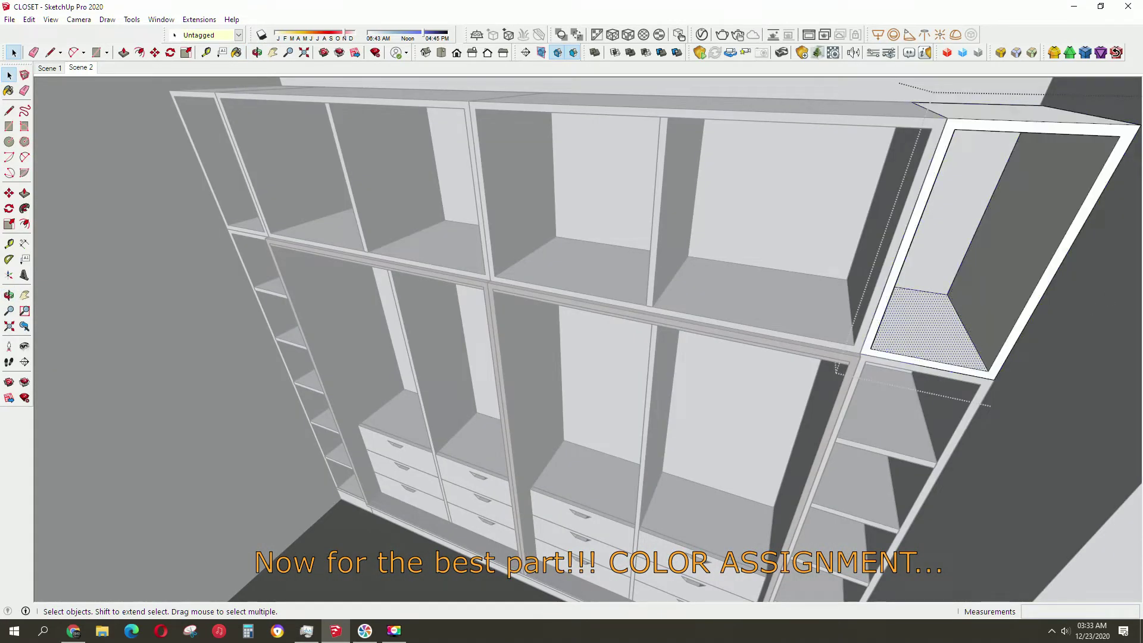
left_click(928, 304)
left_click(1004, 273)
mouse_move(1004, 273)
middle_mouse_down()
mouse_move(876, 222)
mouse_move(967, 190)
mouse_move(1012, 89)
mouse_move(931, 199)
middle_mouse_up()
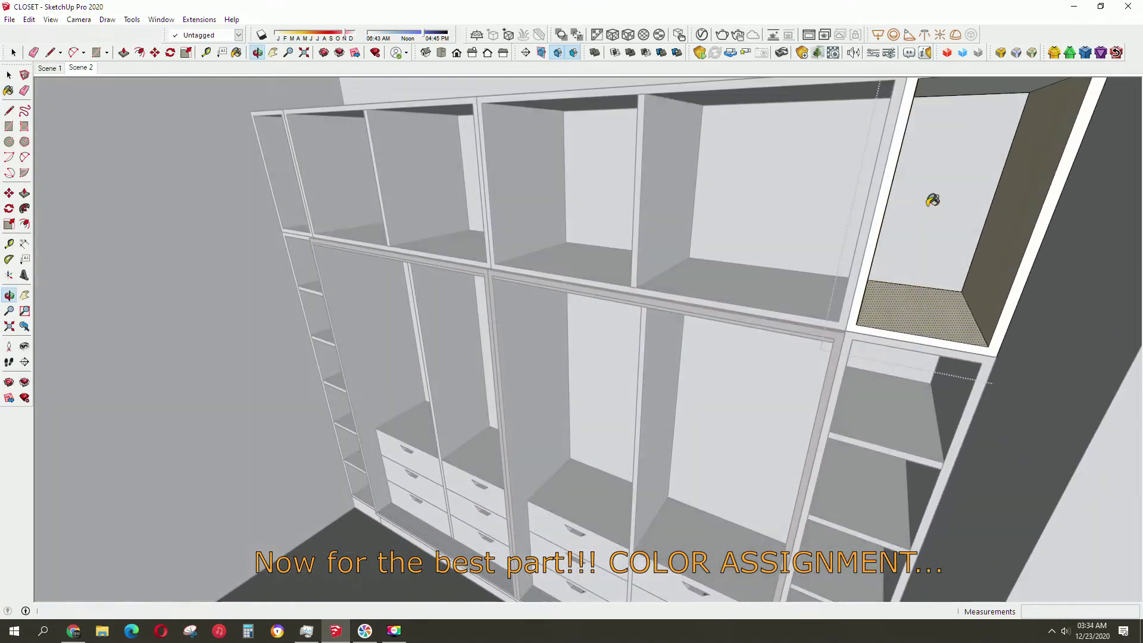
Exit the group and paint the upper-left back panels beige wood.
key("space")
key("Escape")
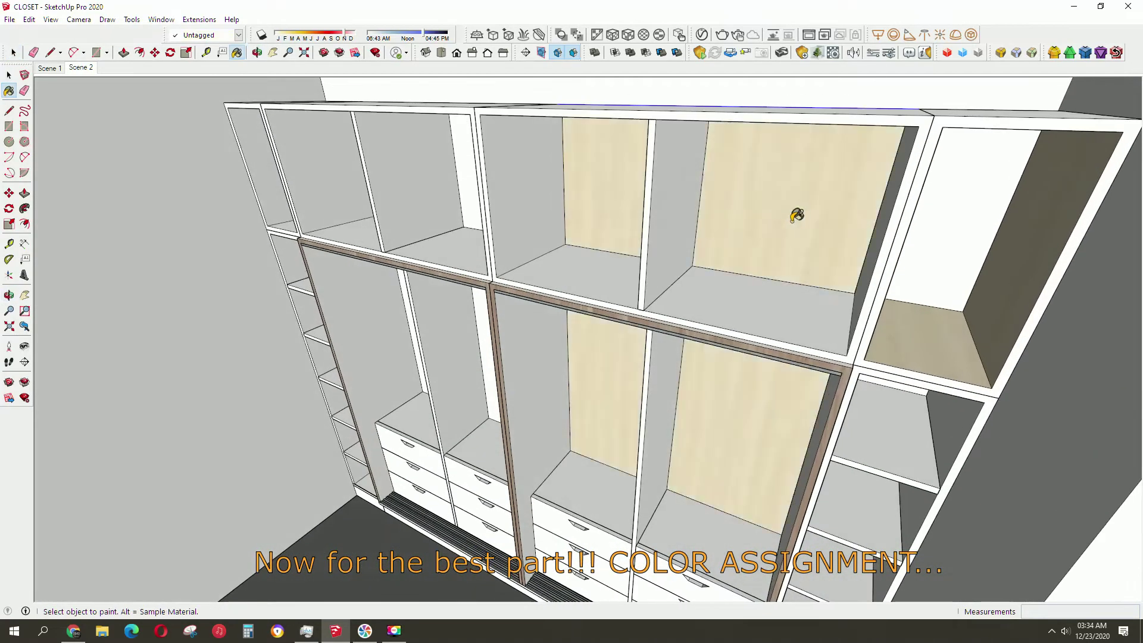
mouse_move(796, 214)
middle_mouse_down()
mouse_move(893, 160)
mouse_move(929, 166)
mouse_move(928, 187)
mouse_move(345, 204)
mouse_move(390, 224)
mouse_move(703, 221)
middle_mouse_up()
key("b")
left_click(540, 197)
left_click(639, 201)
mouse_move(640, 201)
middle_mouse_down()
mouse_move(684, 196)
mouse_move(773, 298)
mouse_move(730, 293)
mouse_move(940, 375)
mouse_move(952, 365)
mouse_move(838, 455)
middle_mouse_up()
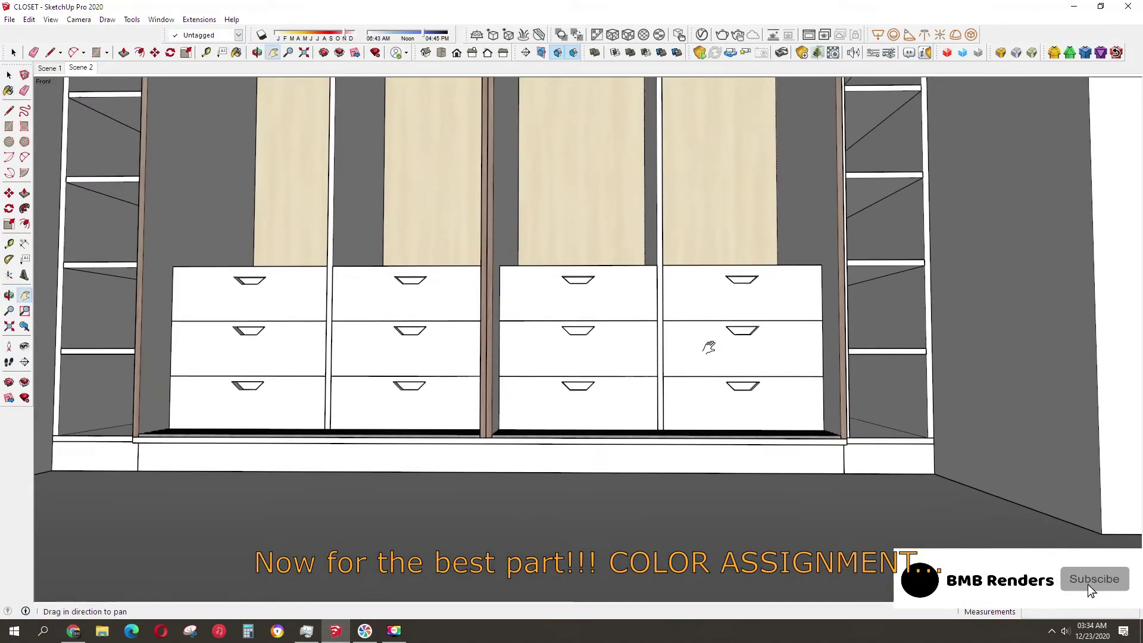
Paint the base plinth under the drawers with brown wood.
key("b")
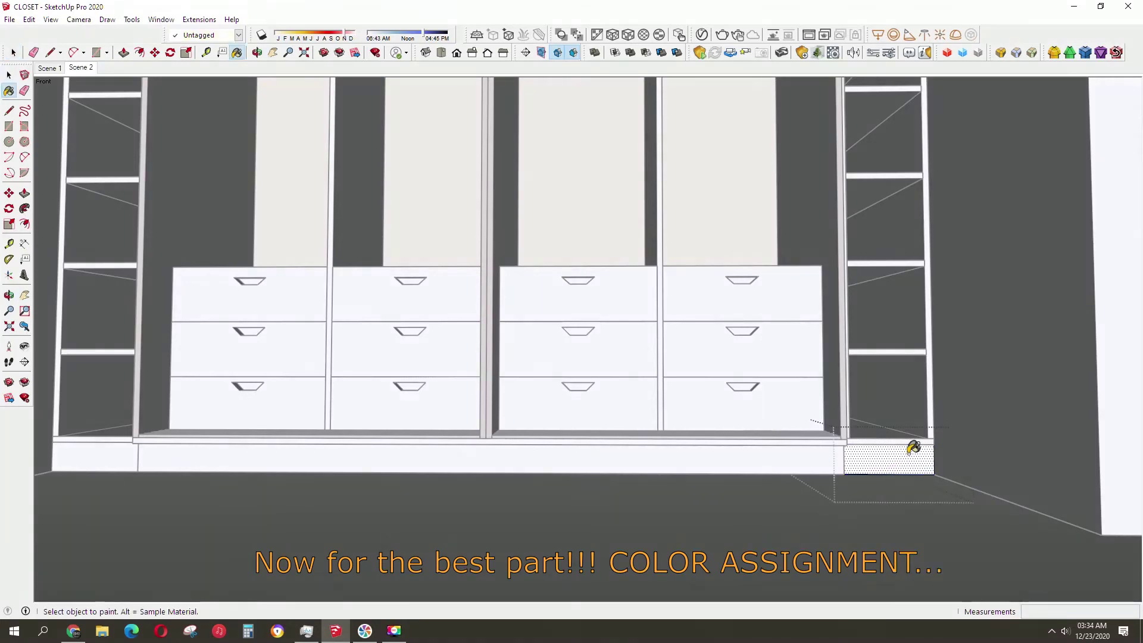
scroll(858, 441, "up", 3)
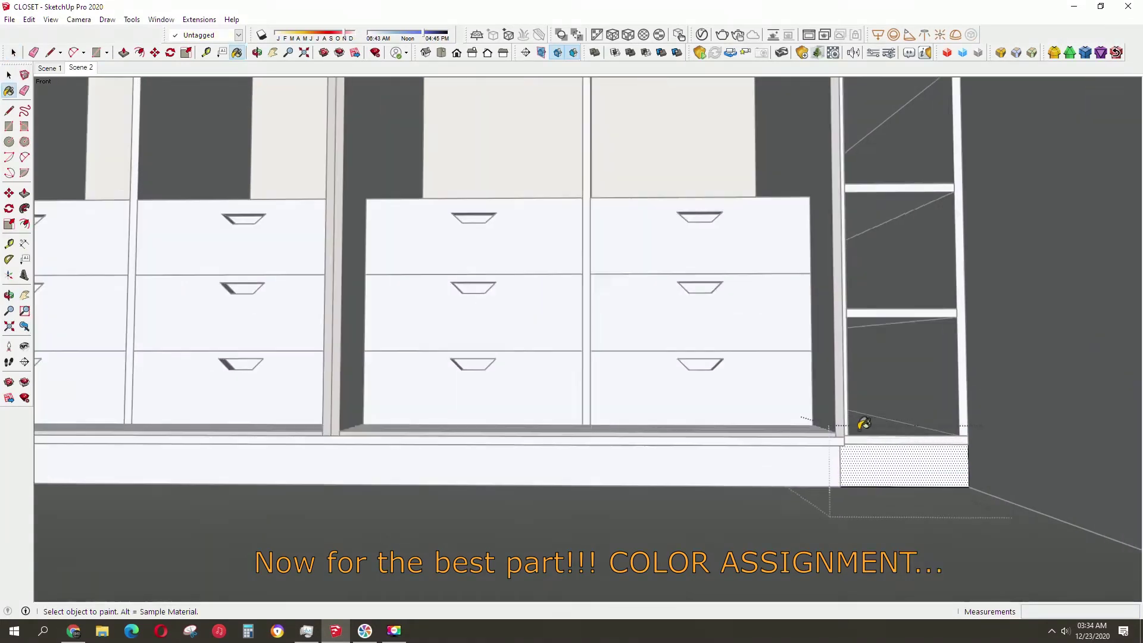
mouse_move(833, 457)
middle_mouse_down()
mouse_move(788, 470)
mouse_move(576, 475)
mouse_move(416, 417)
middle_mouse_up()
left_click(812, 470)
key("space")
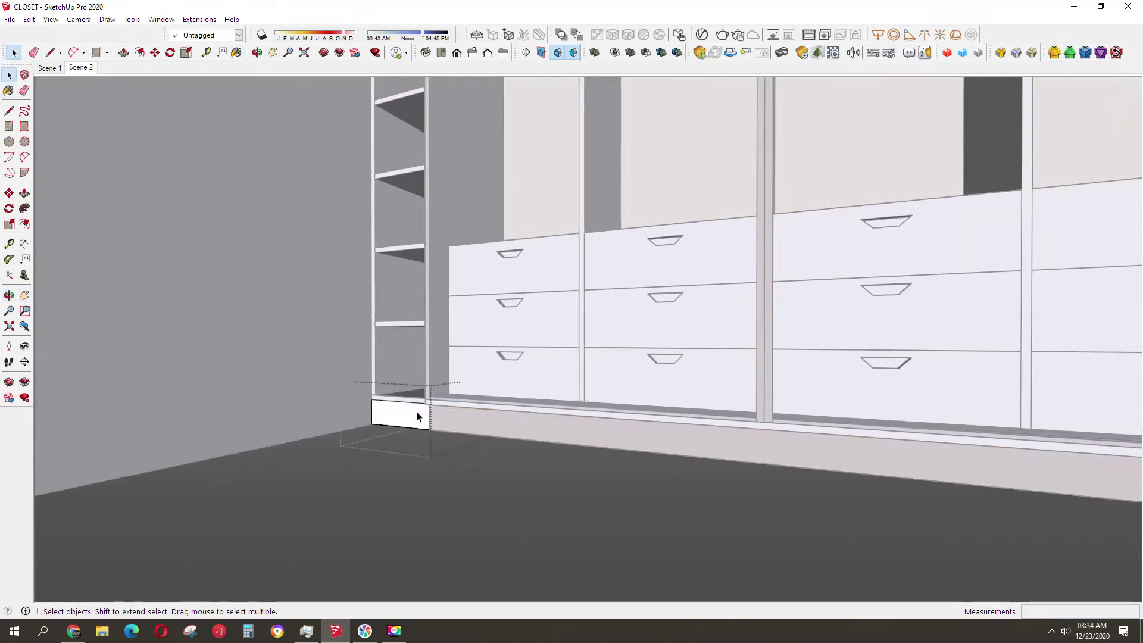
Select the long kick panel and apply the brown wood texture to it.
key("space")
left_click(530, 413)
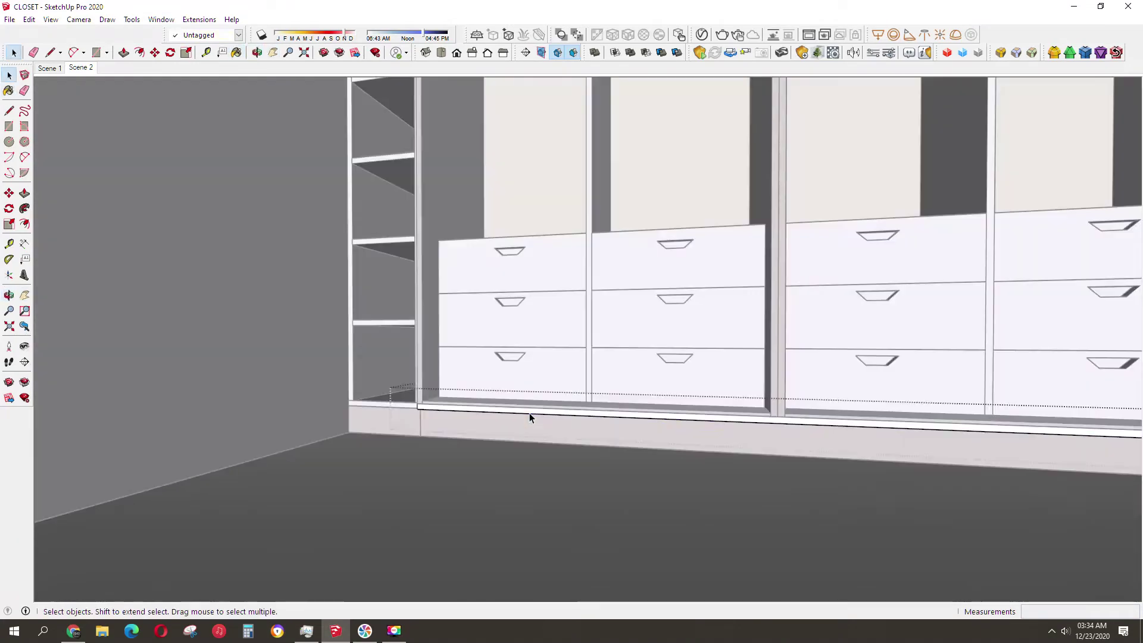
scroll(530, 412, "up", 3)
key("b")
left_click(533, 404)
key("space")
scroll(659, 403, "down", 3)
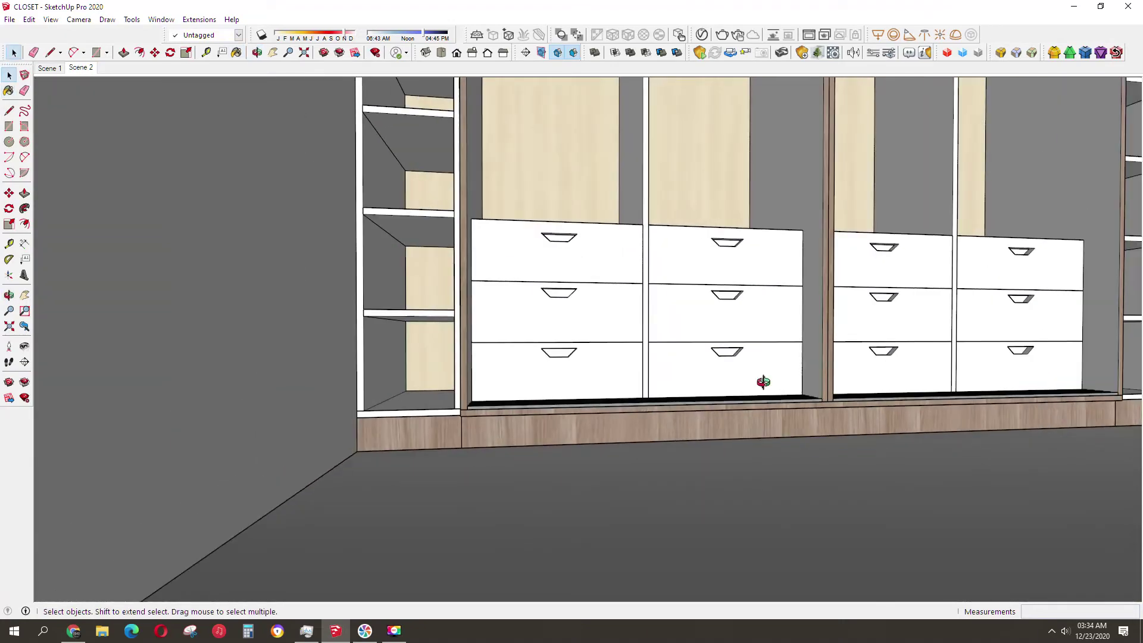
scroll(766, 378, "down", 3)
mouse_move(765, 378)
middle_mouse_down()
mouse_move(968, 504)
mouse_move(592, 352)
mouse_move(738, 408)
mouse_move(345, 352)
mouse_move(438, 342)
middle_mouse_up()
Open the left middle divider group and select its divider panels.
middle_click_drag(646, 274, 565, 256)
key("space")
left_click(566, 256)
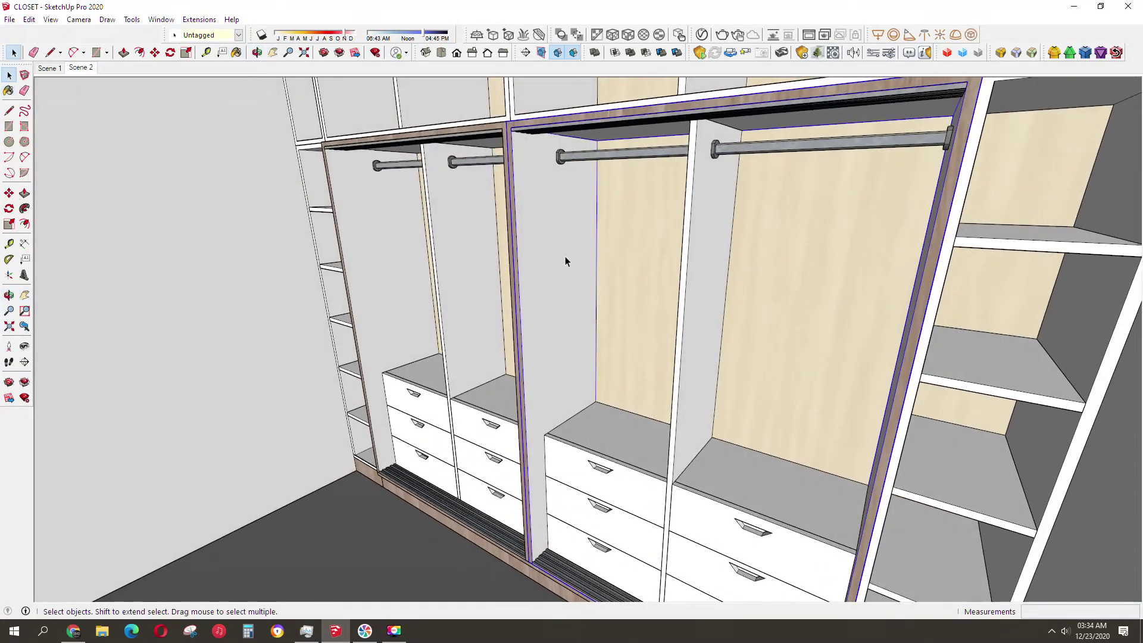
double_click(566, 256)
key("b")
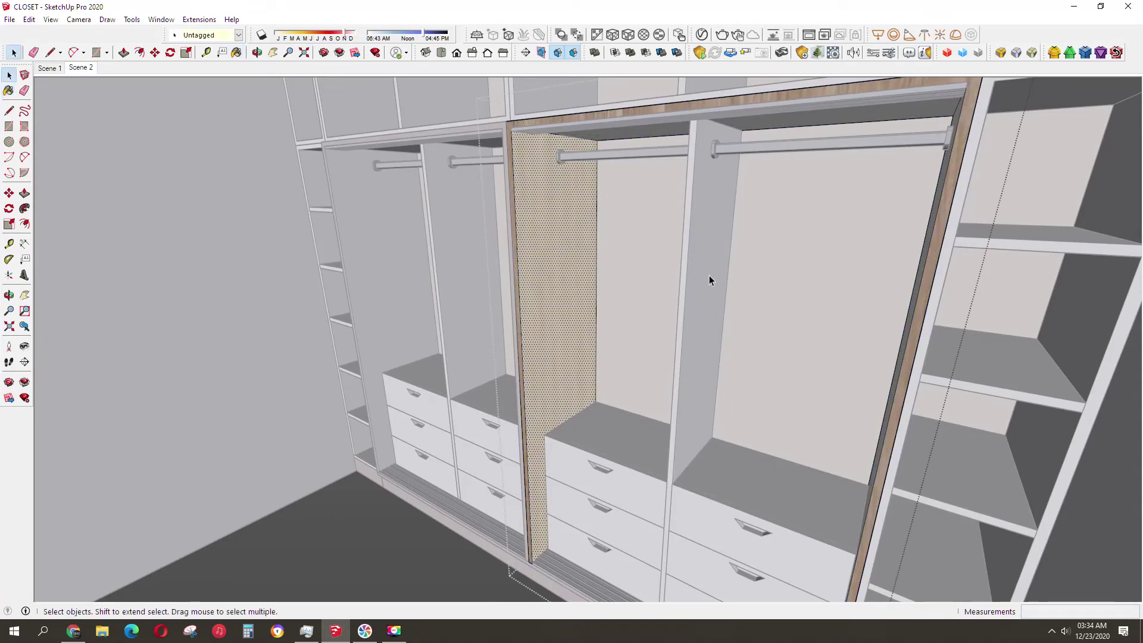
left_click(710, 280)
mouse_move(669, 263)
middle_mouse_down()
mouse_move(725, 319)
mouse_move(1077, 413)
mouse_move(490, 291)
mouse_move(640, 370)
mouse_move(669, 372)
mouse_move(355, 322)
mouse_move(768, 222)
middle_mouse_up()
scroll(562, 268, "up", 3)
mouse_move(561, 268)
middle_mouse_down()
mouse_move(429, 159)
mouse_move(622, 220)
middle_mouse_up()
scroll(430, 160, "up", 2)
Paint a panel of the upper compartment beige wood and select its back panel.
left_click(442, 162)
key("b")
left_click(468, 186)
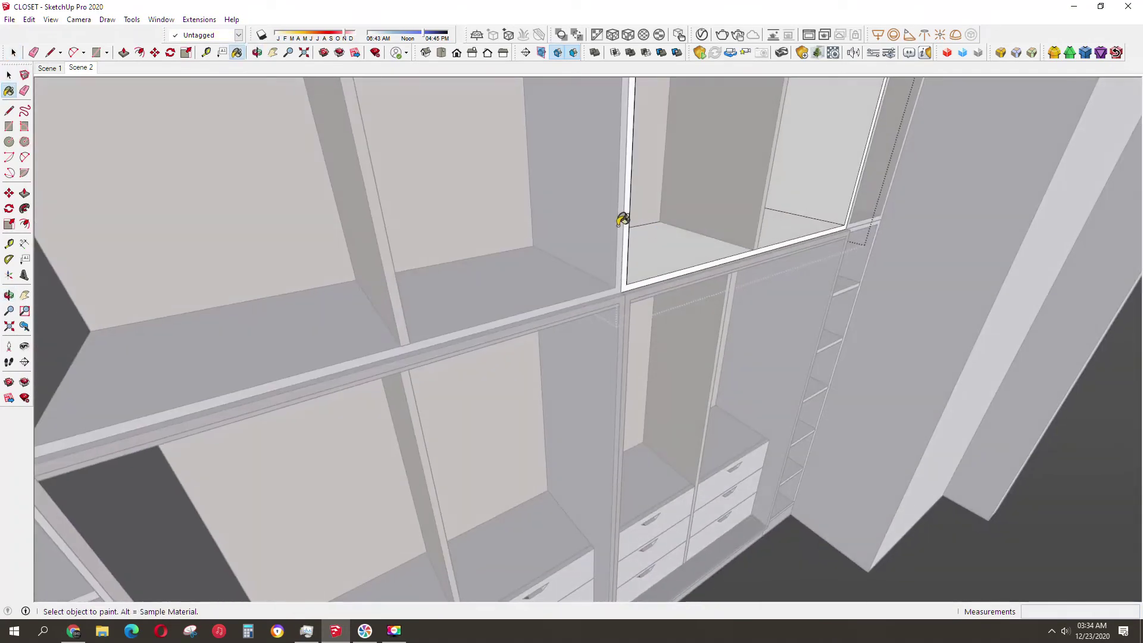
key("space")
left_click(601, 223)
double_click(597, 226)
left_click(559, 223)
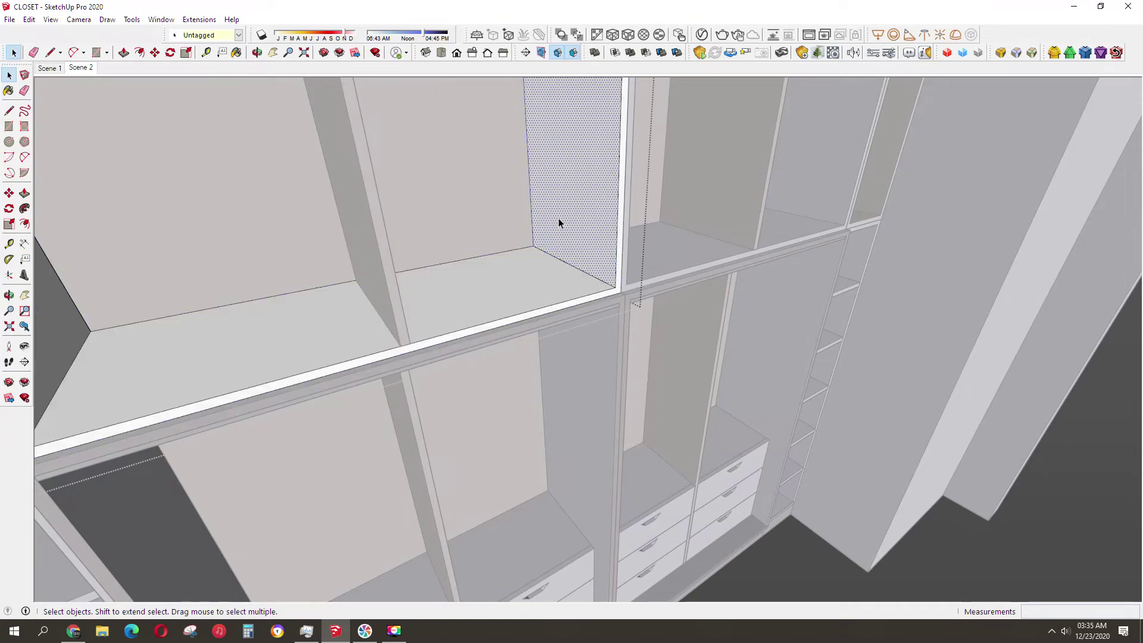
key("Escape")
Open the next upper compartment and paint its floor tan.
key("Escape")
mouse_move(663, 205)
middle_mouse_down()
mouse_move(803, 184)
mouse_move(659, 204)
mouse_move(702, 288)
middle_mouse_up()
left_click(831, 180)
double_click(831, 180)
left_click(856, 186)
key("b")
left_click(619, 263)
mouse_move(620, 262)
middle_mouse_down()
mouse_move(487, 70)
mouse_move(510, 248)
mouse_move(574, 132)
mouse_move(641, 190)
mouse_move(868, 225)
mouse_move(893, 178)
mouse_move(442, 160)
middle_mouse_up()
key("space")
key("Escape")
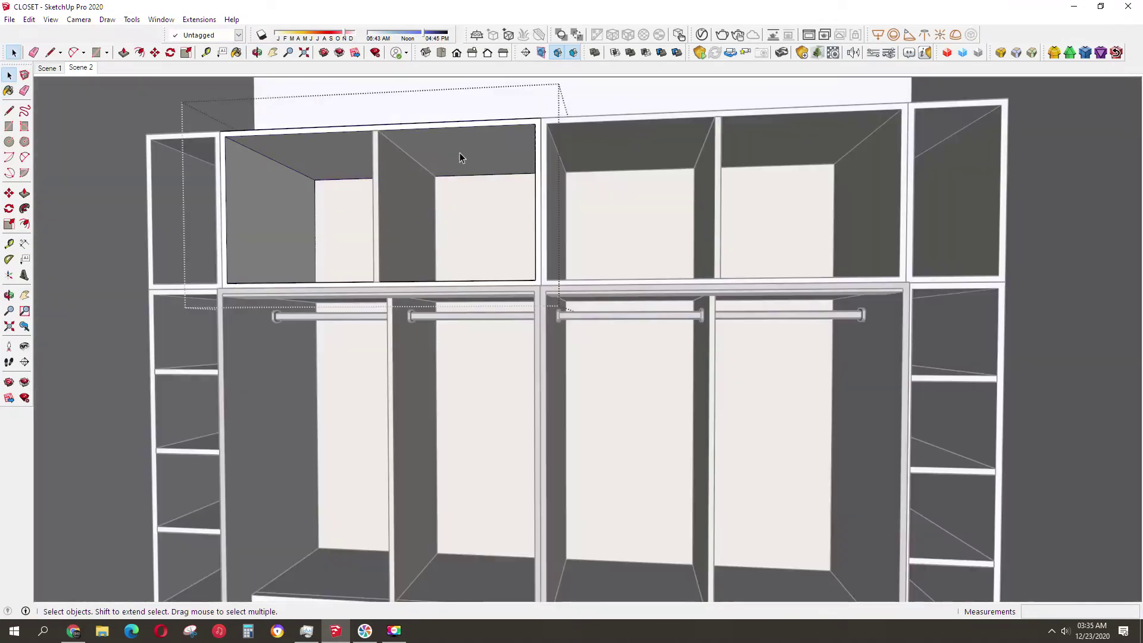
Paint the upper-left compartment's floor and side wall beige wood.
mouse_move(293, 203)
middle_mouse_down()
mouse_move(469, 344)
mouse_move(370, 324)
mouse_move(484, 285)
mouse_move(288, 262)
mouse_move(325, 293)
mouse_move(462, 298)
middle_mouse_up()
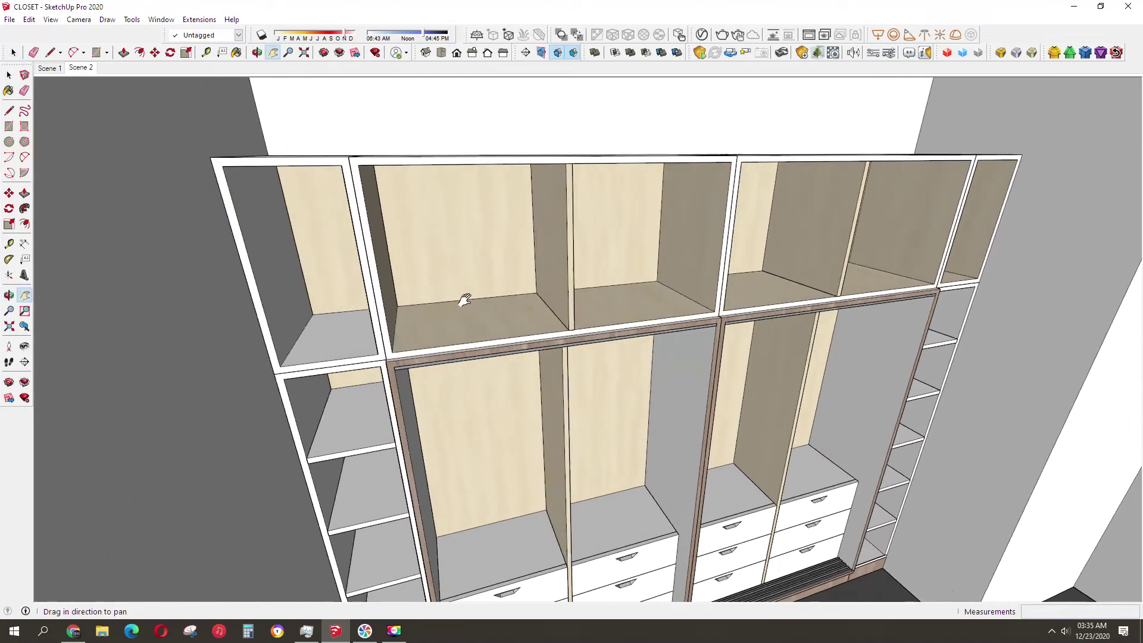
scroll(510, 324, "up", 5)
scroll(482, 350, "up", 2)
key("space")
left_click(472, 355)
key("b")
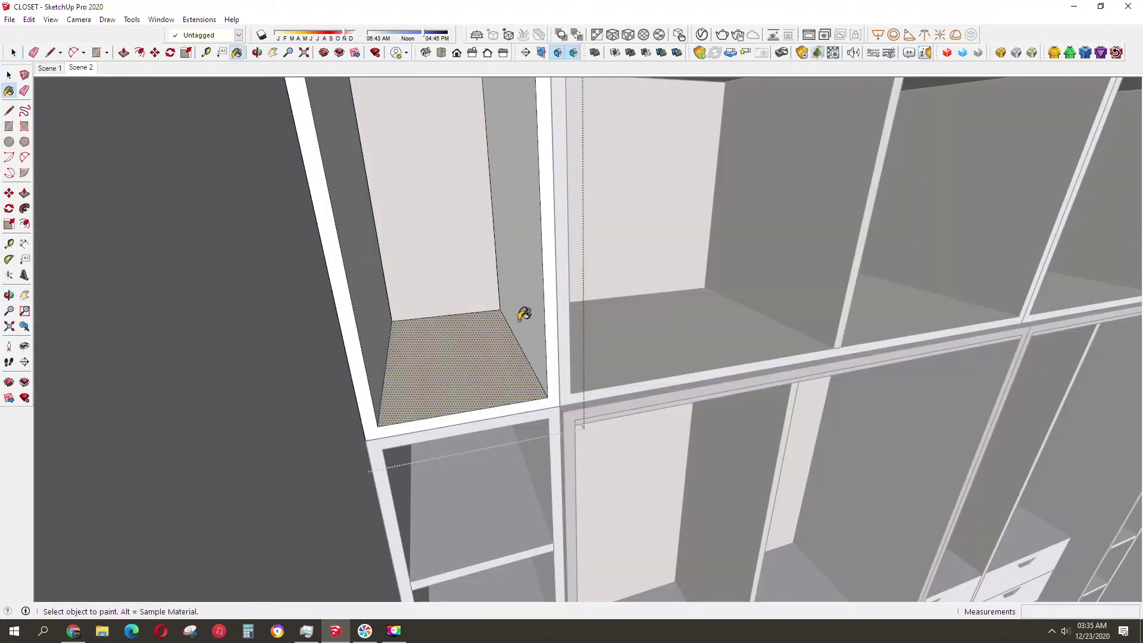
left_click(523, 311)
mouse_move(396, 289)
middle_mouse_down()
mouse_move(376, 109)
mouse_move(467, 145)
mouse_move(349, 186)
mouse_move(582, 201)
mouse_move(682, 178)
middle_mouse_up()
Select the right upper compartment group, then the lower-right shelf compartment.
key("space")
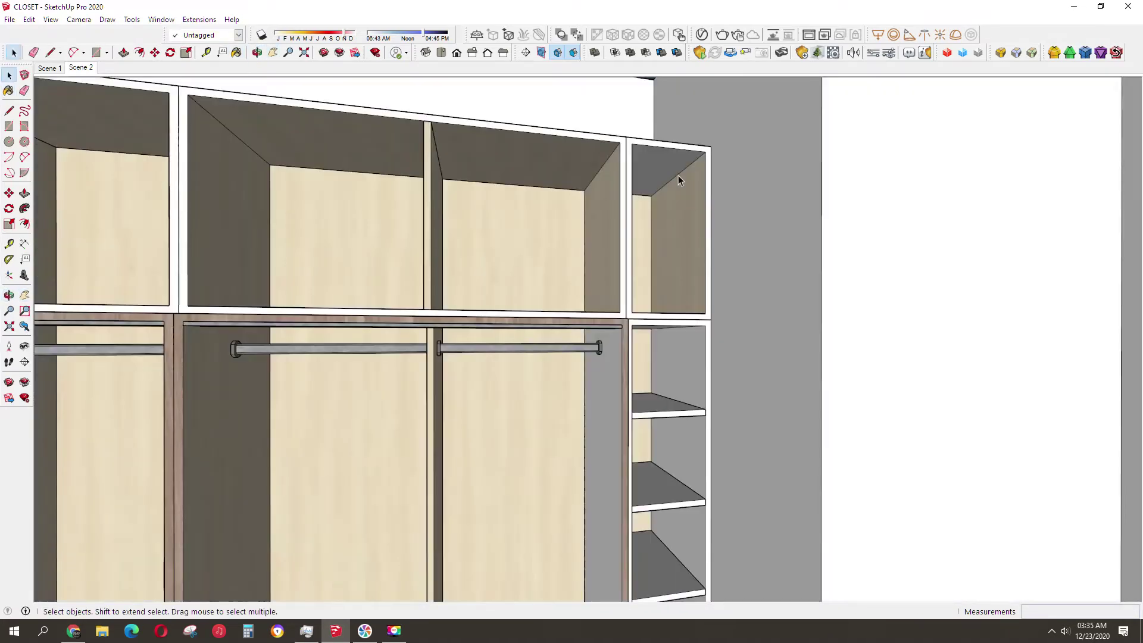
left_click(676, 176)
key("space")
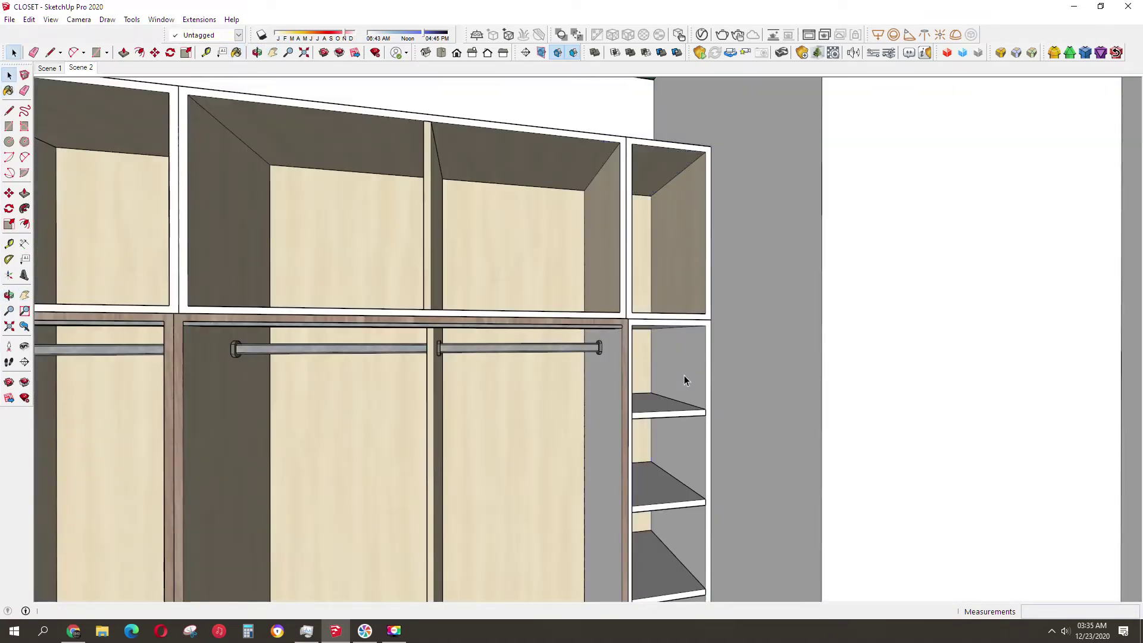
left_click(684, 375)
key("b")
mouse_move(696, 367)
middle_mouse_down()
mouse_move(518, 403)
mouse_move(618, 362)
mouse_move(594, 454)
mouse_move(644, 572)
mouse_move(669, 477)
mouse_move(688, 477)
middle_mouse_up()
scroll(668, 494, "up", 3)
scroll(669, 497, "up", 2)
Orbit and zoom in on the lowest right-side shelf bay.
key("space")
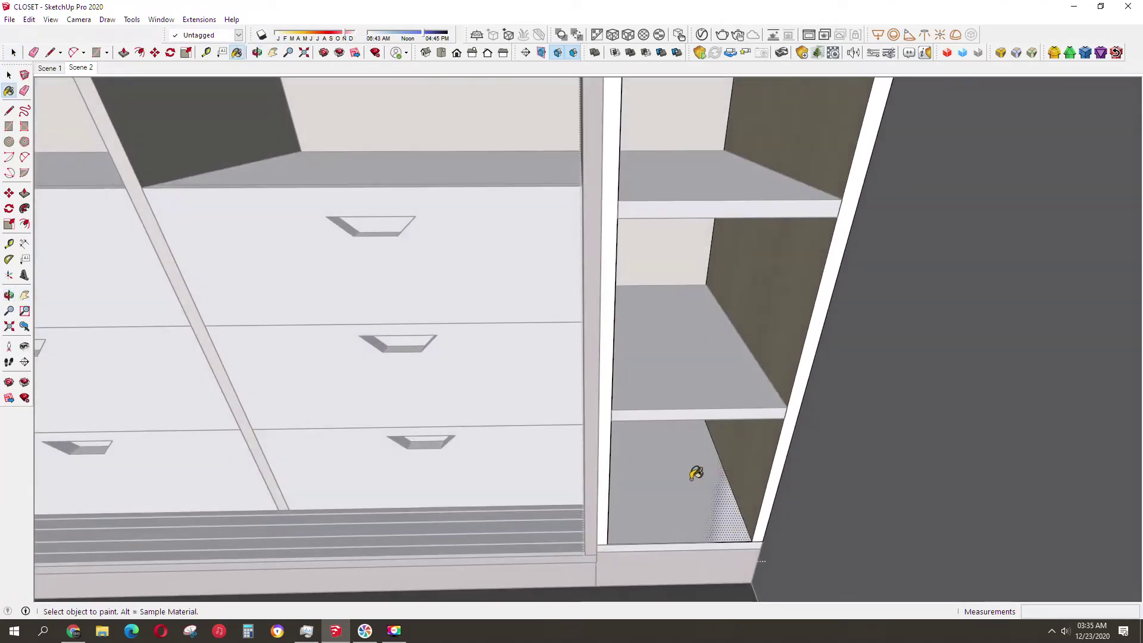
key("space")
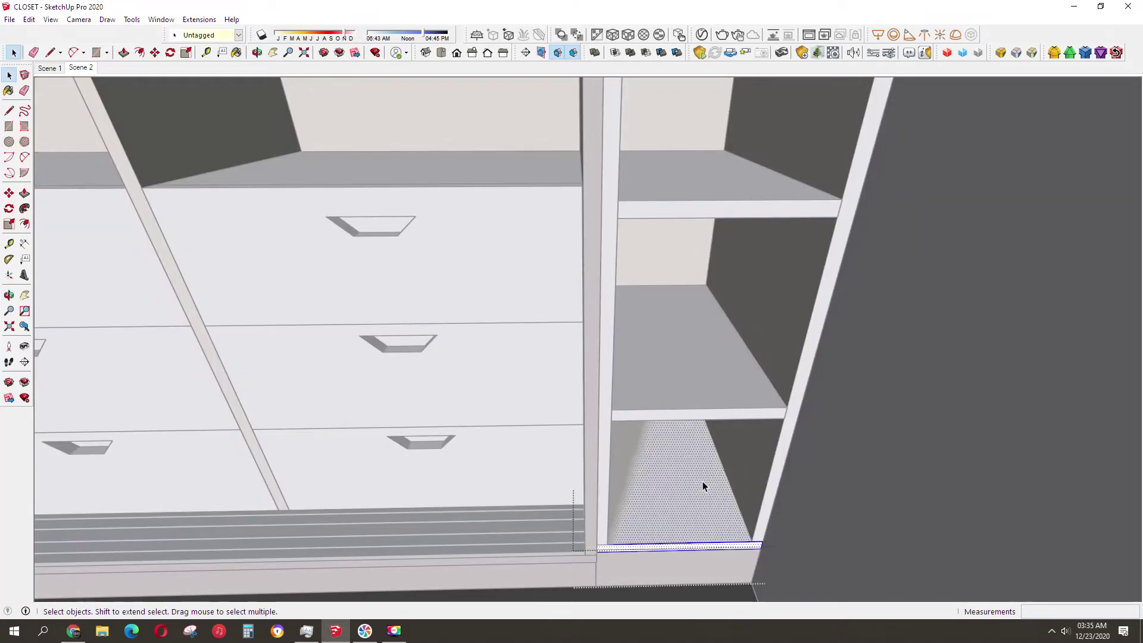
mouse_move(703, 483)
middle_mouse_down()
mouse_move(691, 461)
mouse_move(691, 476)
middle_mouse_up()
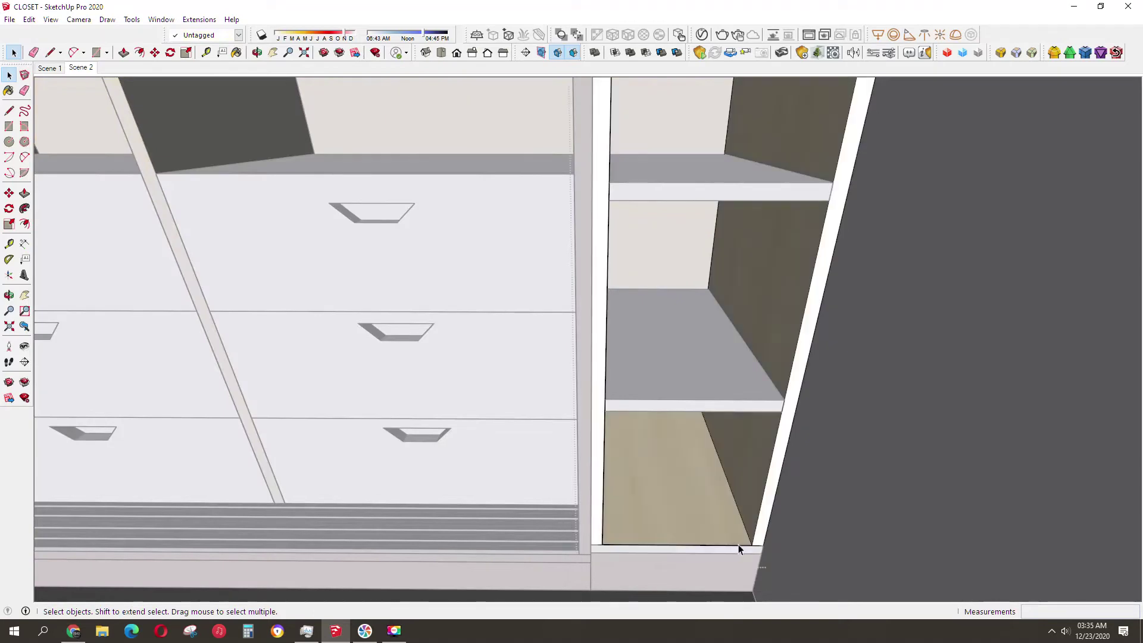
scroll(668, 498, "down", 3)
mouse_move(668, 498)
middle_mouse_down()
mouse_move(647, 506)
mouse_move(694, 401)
mouse_move(612, 487)
mouse_move(595, 465)
mouse_move(638, 467)
mouse_move(699, 429)
middle_mouse_up()
scroll(647, 506, "up", 2)
scroll(641, 505, "up", 2)
scroll(633, 509, "up", 2)
Sample the existing wood finish and open the top shelf piece for editing.
scroll(612, 487, "down", 3)
scroll(625, 470, "up", 3)
scroll(556, 296, "up", 3)
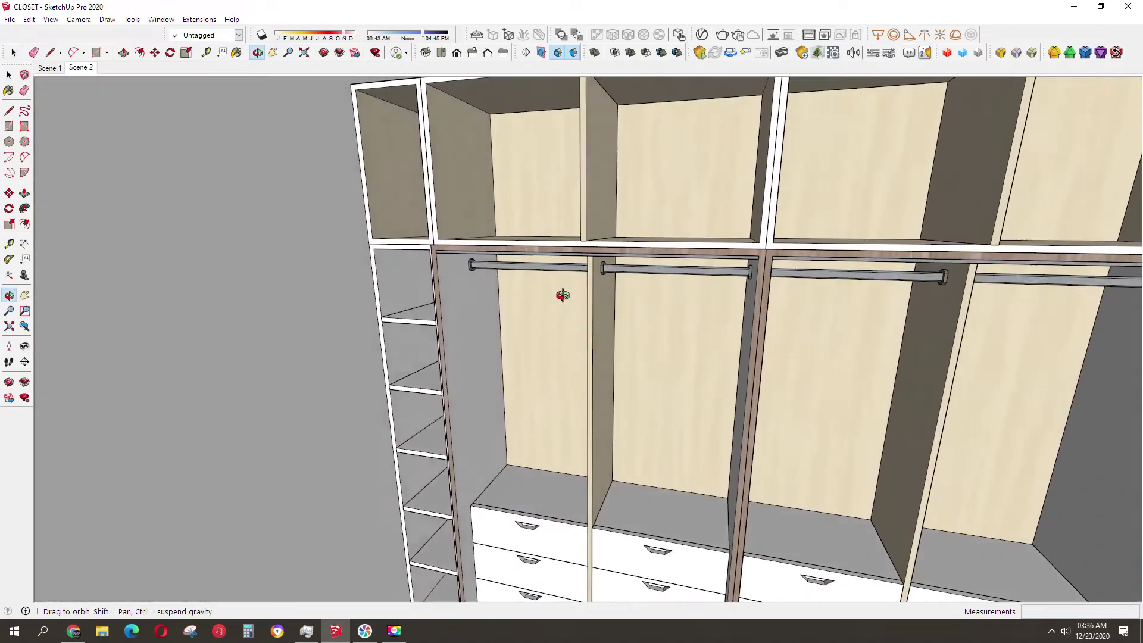
middle_click_drag(556, 296, 615, 327, "shift")
key("b")
key("space")
scroll(681, 262, "up", 2)
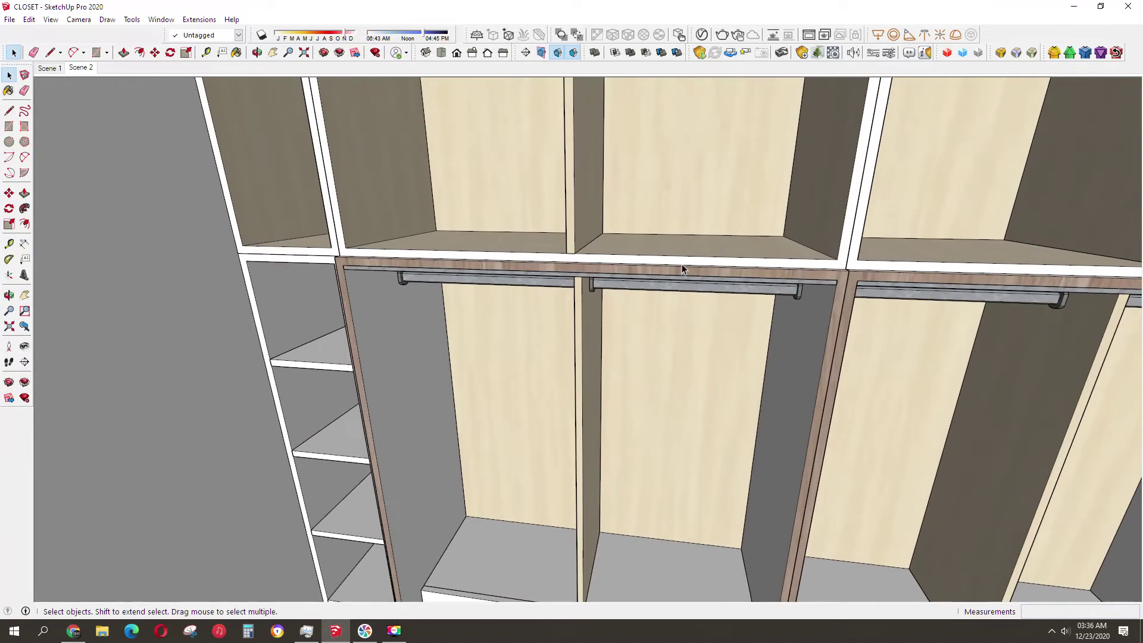
left_click(681, 262)
double_click(676, 262)
Open the divider and the upper middle cabinet box to paint them wood.
scroll(681, 255, "down", 3)
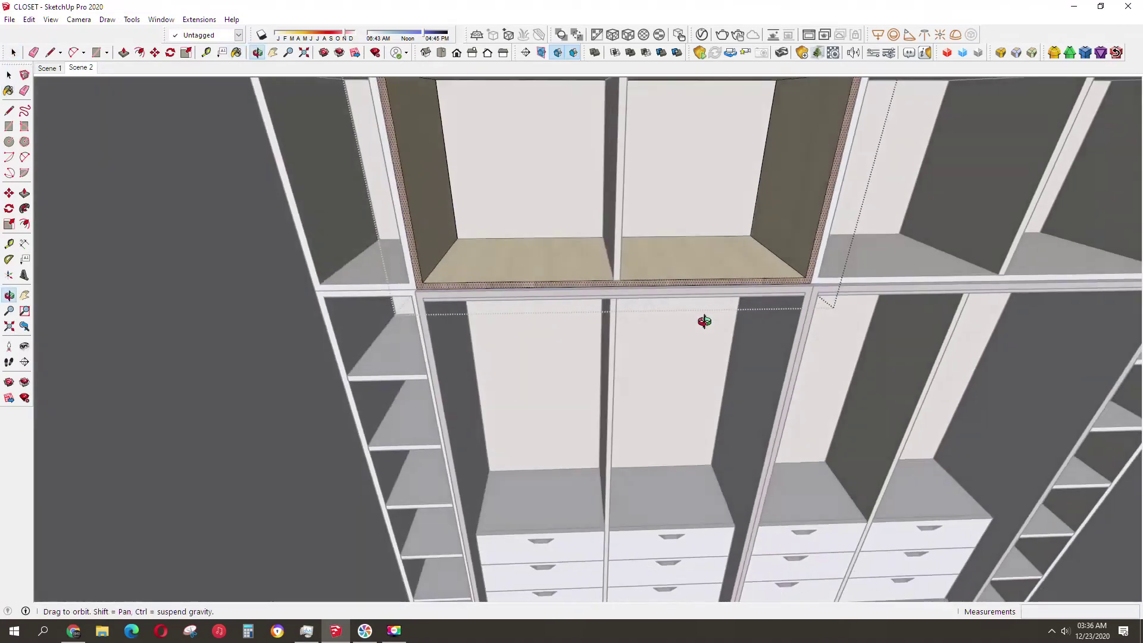
middle_click_drag(681, 255, 651, 197)
key("space")
double_click(650, 191)
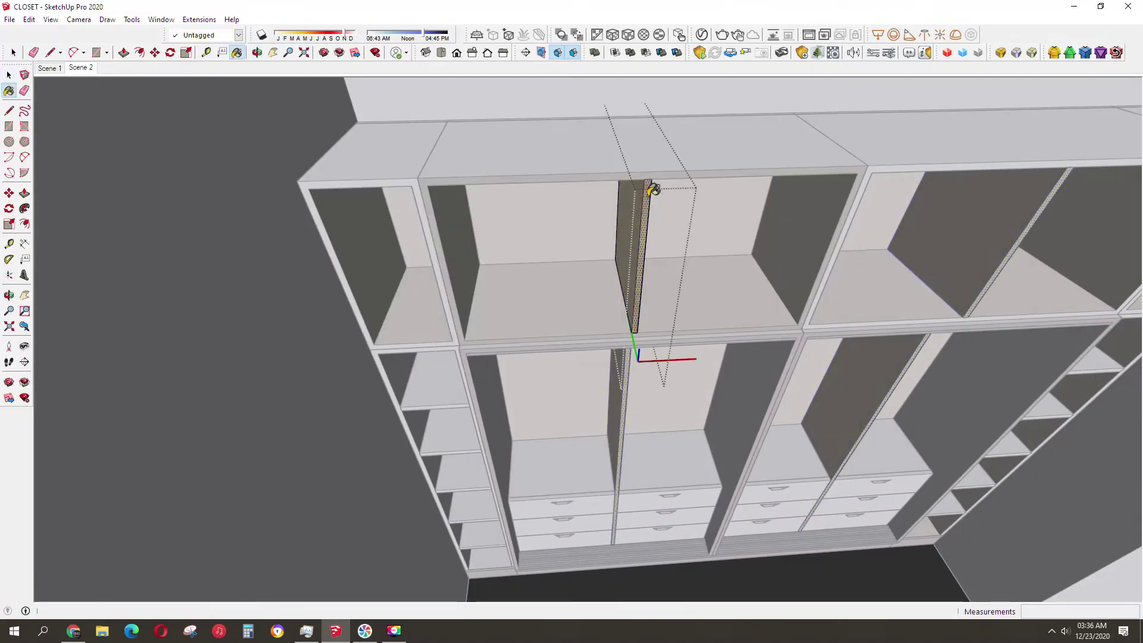
key("space")
scroll(783, 275, "down", 3)
mouse_move(784, 275)
middle_mouse_down()
mouse_move(587, 255)
mouse_move(488, 175)
middle_mouse_up()
double_click(499, 174)
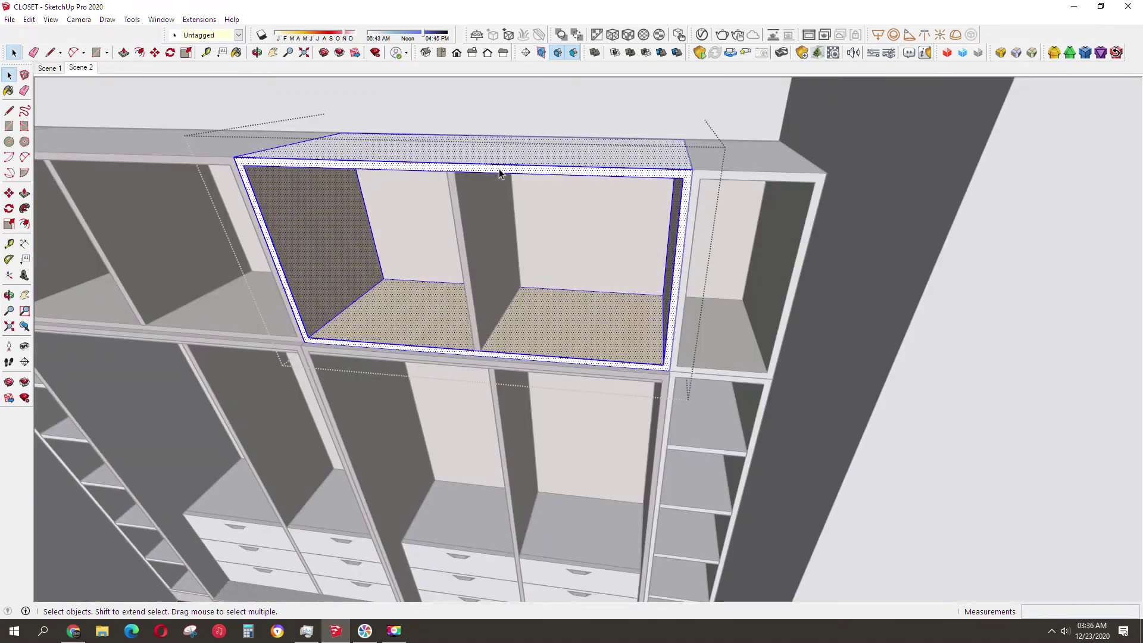
key("b")
Open the upper right and lower right cabinet boxes to apply the wood material.
double_click(710, 179)
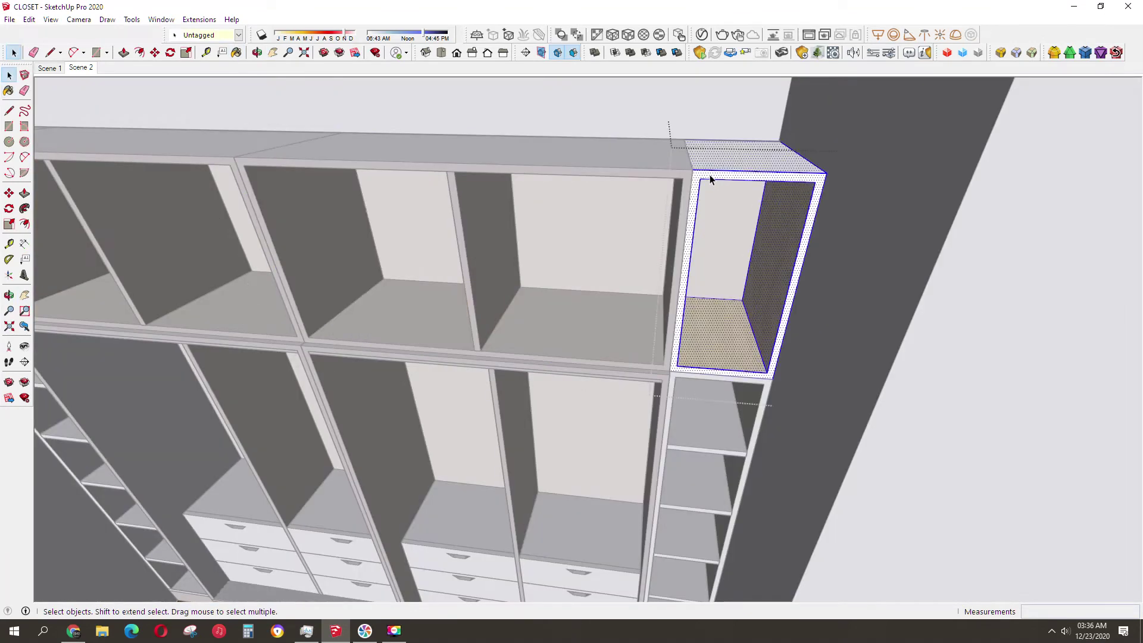
scroll(722, 365, "up", 2)
scroll(718, 381, "up", 2)
key("space")
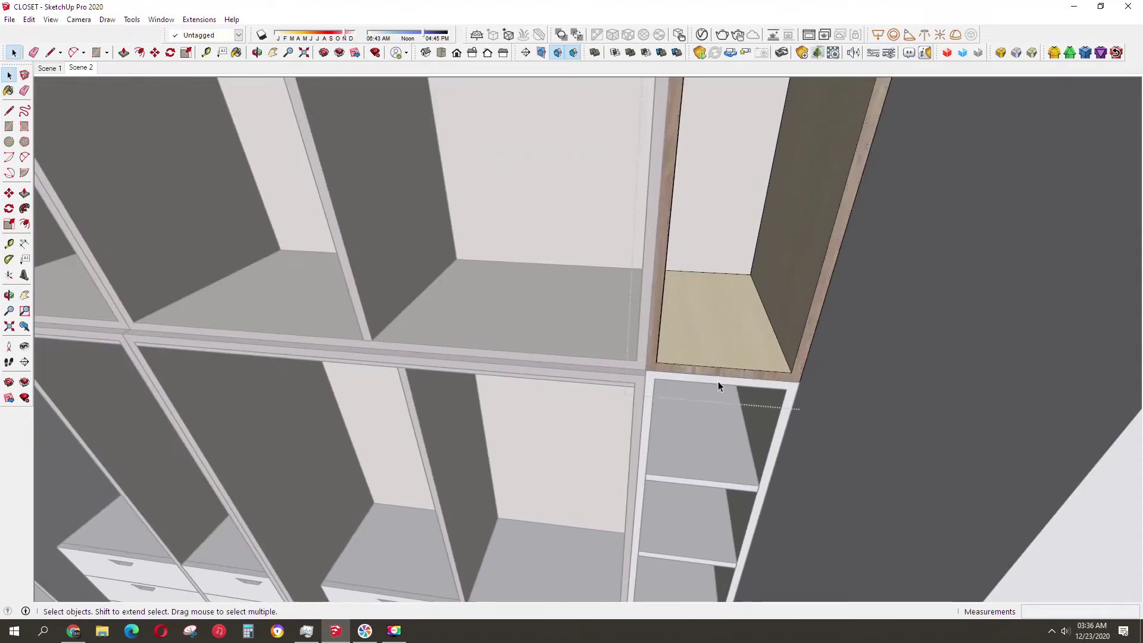
double_click(718, 381)
key("b")
scroll(681, 391, "down", 3)
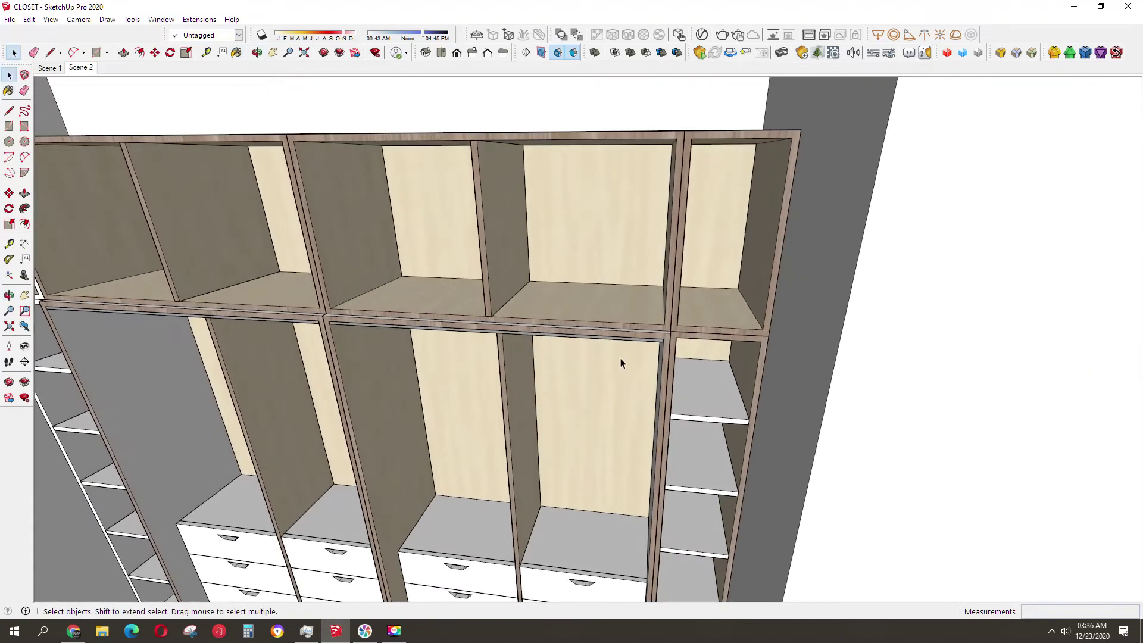
Move the view over to the left shelves and open the left shelf unit.
key("h")
left_click_drag(620, 358, 444, 306)
scroll(497, 294, "up", 3)
key("space")
double_click(503, 288)
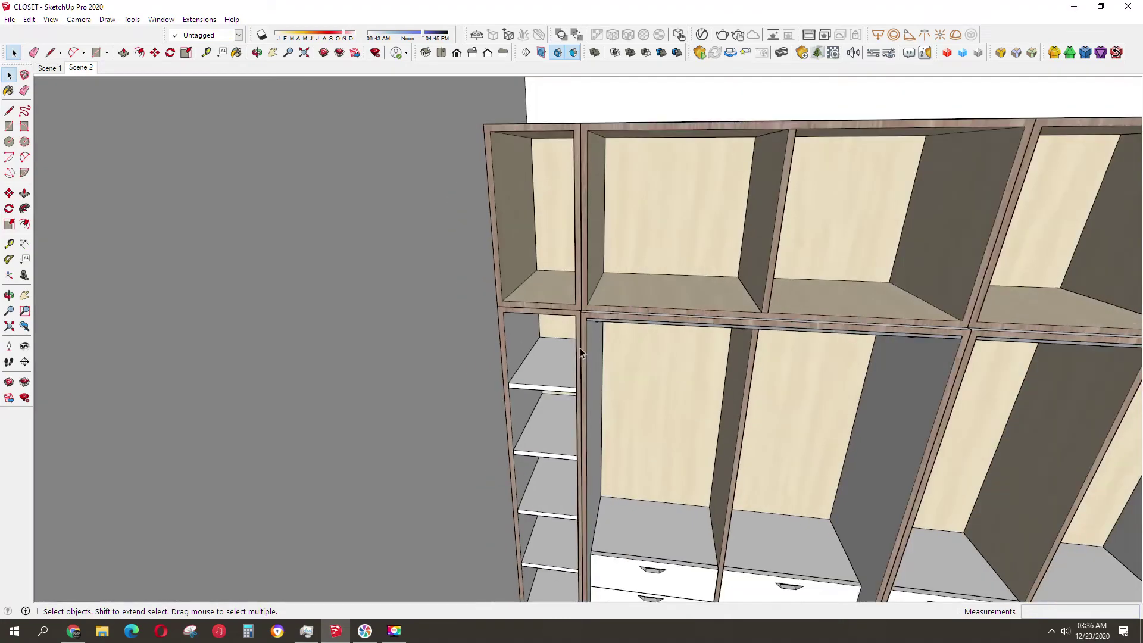
scroll(696, 426, "up", 5)
scroll(673, 434, "down", 6)
Paint the middle-right cabinet's side panel wood, then close the cabinet.
mouse_move(673, 434)
middle_mouse_down()
mouse_move(485, 365)
mouse_move(807, 390)
mouse_move(745, 306)
mouse_move(756, 288)
mouse_move(438, 281)
mouse_move(674, 263)
mouse_move(683, 162)
middle_mouse_up()
double_click(756, 289)
key("b")
left_click(755, 265)
key("space")
key("b")
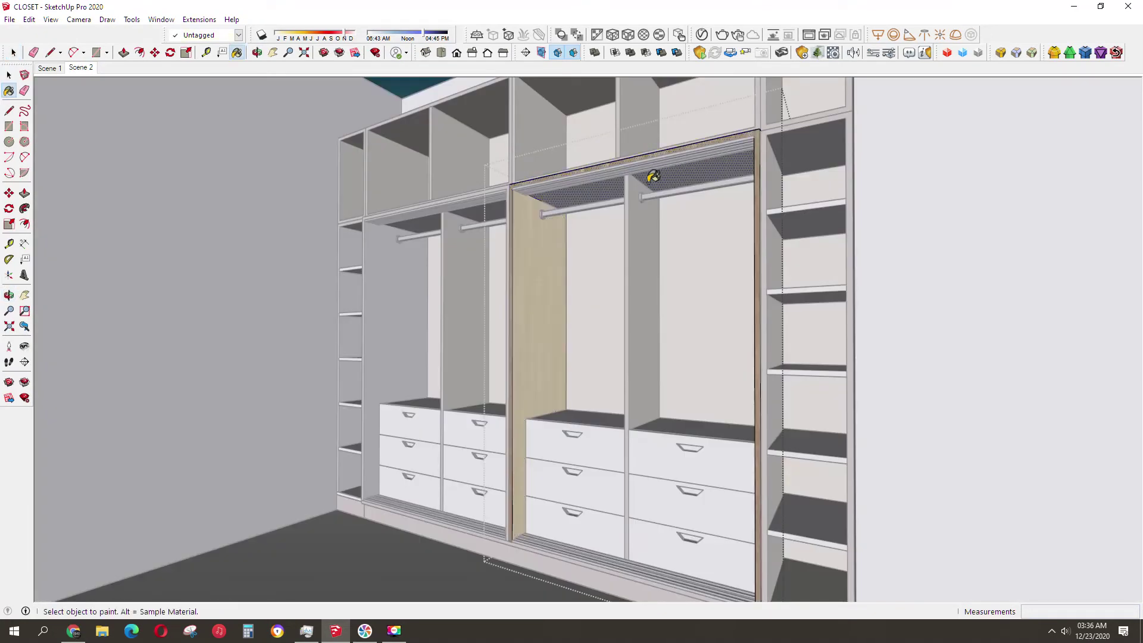
key("ctrl+z")
key("ctrl+z")
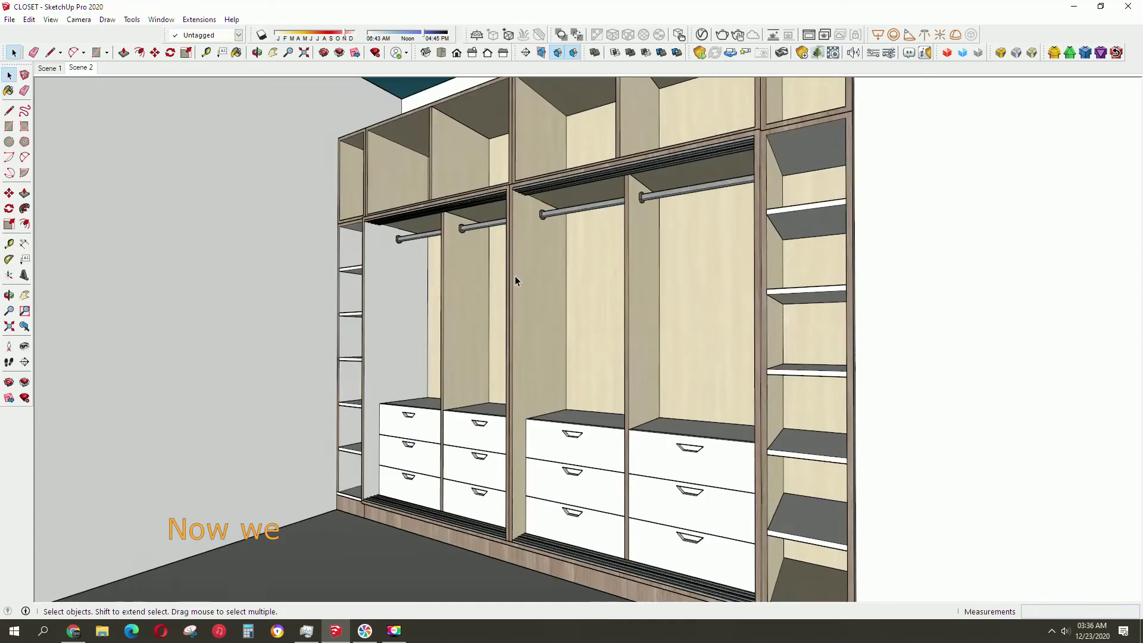
mouse_move(515, 277)
middle_mouse_down()
mouse_move(671, 503)
mouse_move(893, 289)
mouse_move(788, 299)
middle_mouse_up()
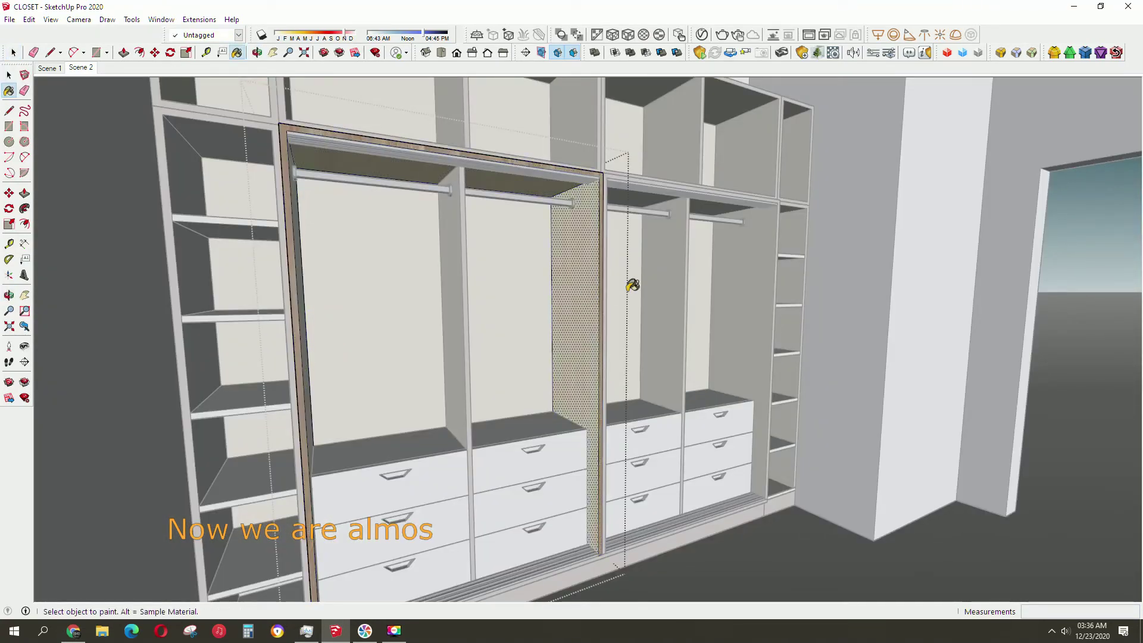
Paint the left frame panel with the wood material.
mouse_move(630, 280)
middle_mouse_down()
mouse_move(619, 322)
mouse_move(396, 339)
mouse_move(411, 321)
mouse_move(629, 360)
middle_mouse_up()
double_click(407, 322)
key("b")
left_click(408, 314)
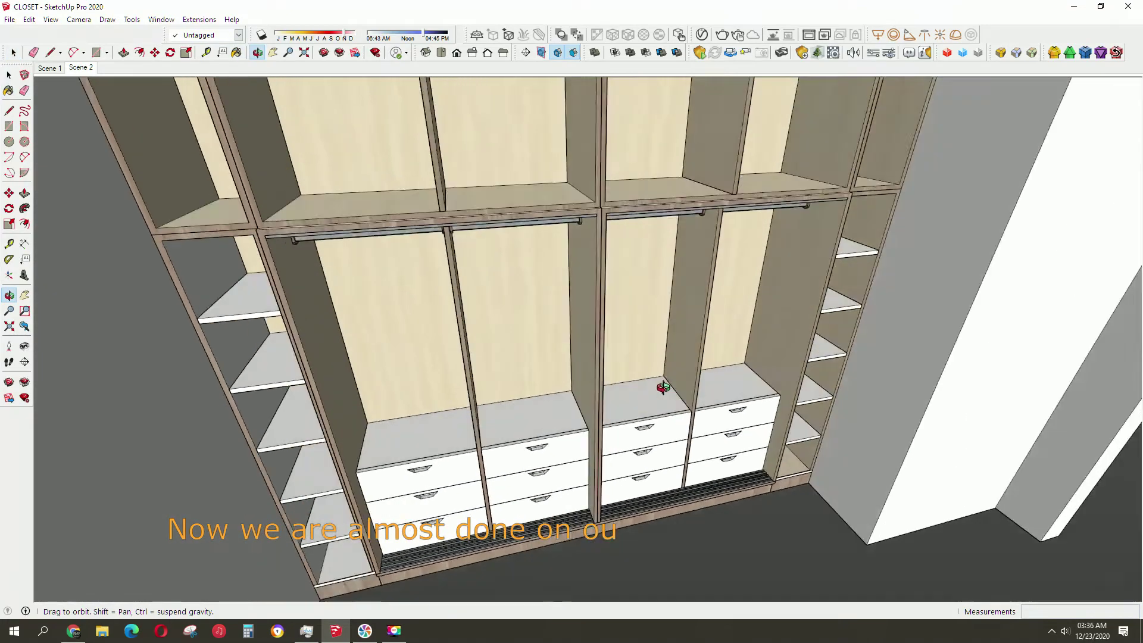
key("space")
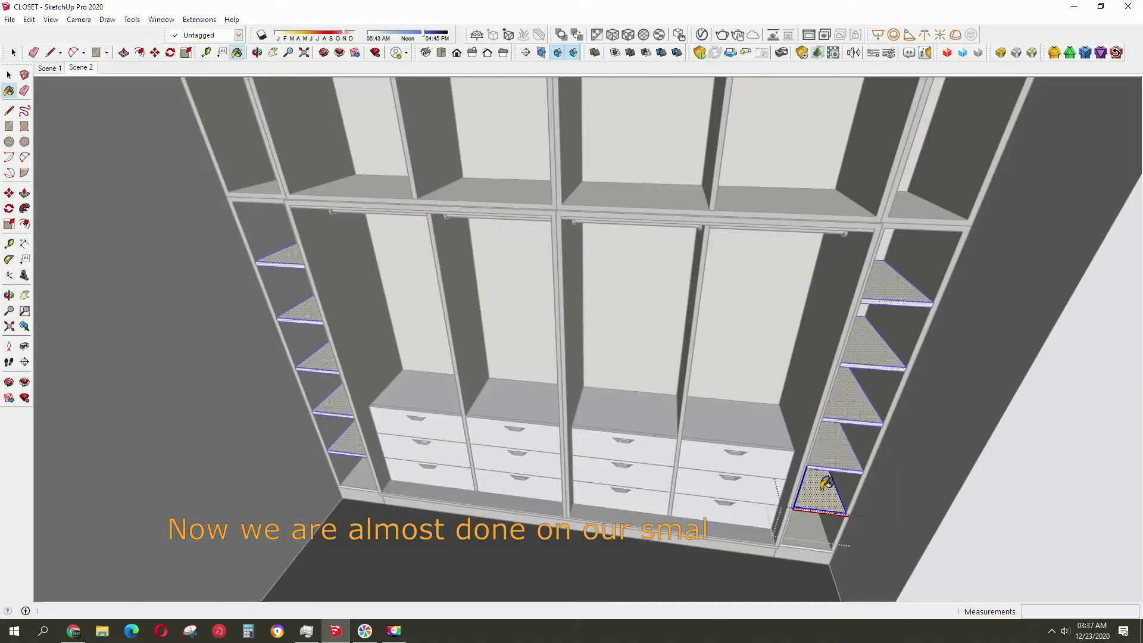
Paint the top row of four drawer fronts wood.
middle_click_drag(822, 485, 798, 451)
left_click(774, 450)
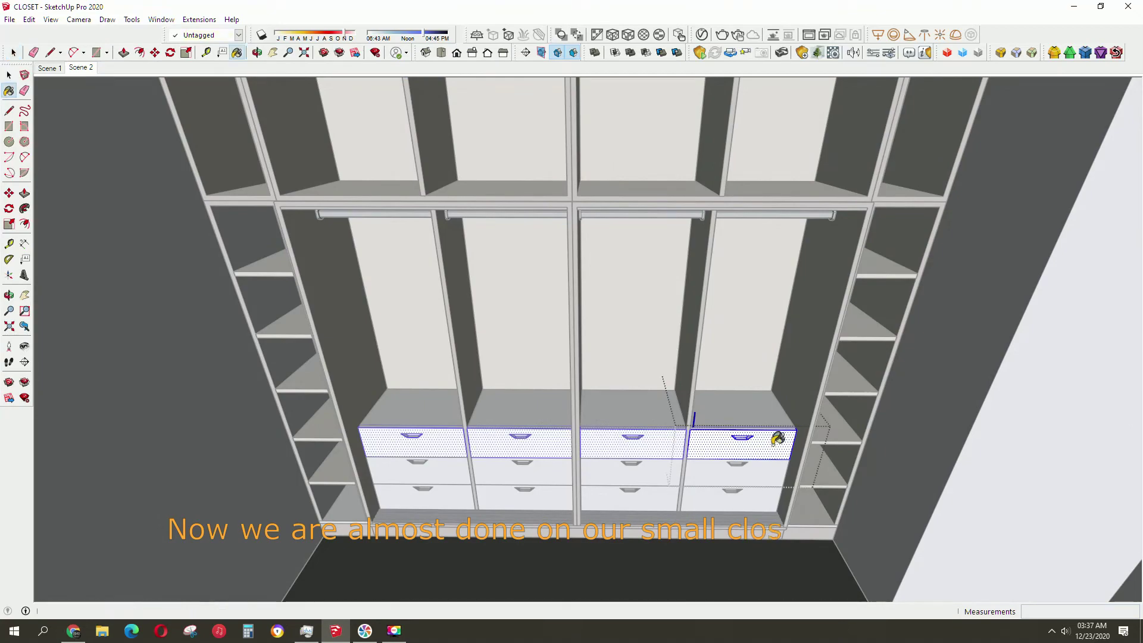
left_click(777, 439)
key("space")
scroll(770, 457, "down", 3)
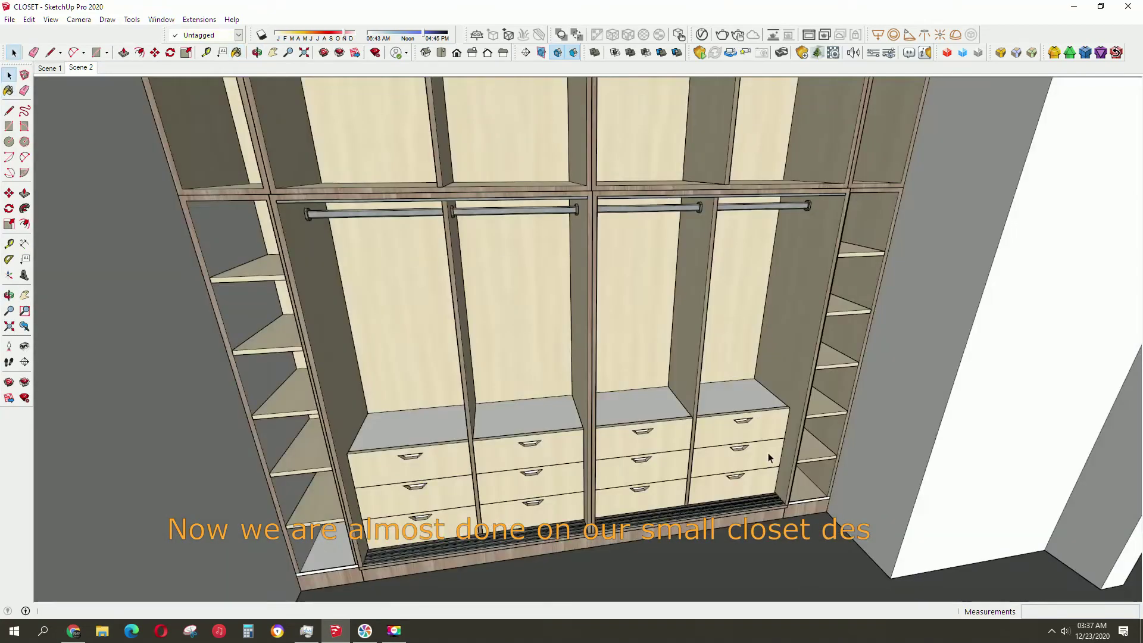
middle_click_drag(768, 455, 643, 412)
Select the lower two rows of drawer fronts and paint them wood.
key("b")
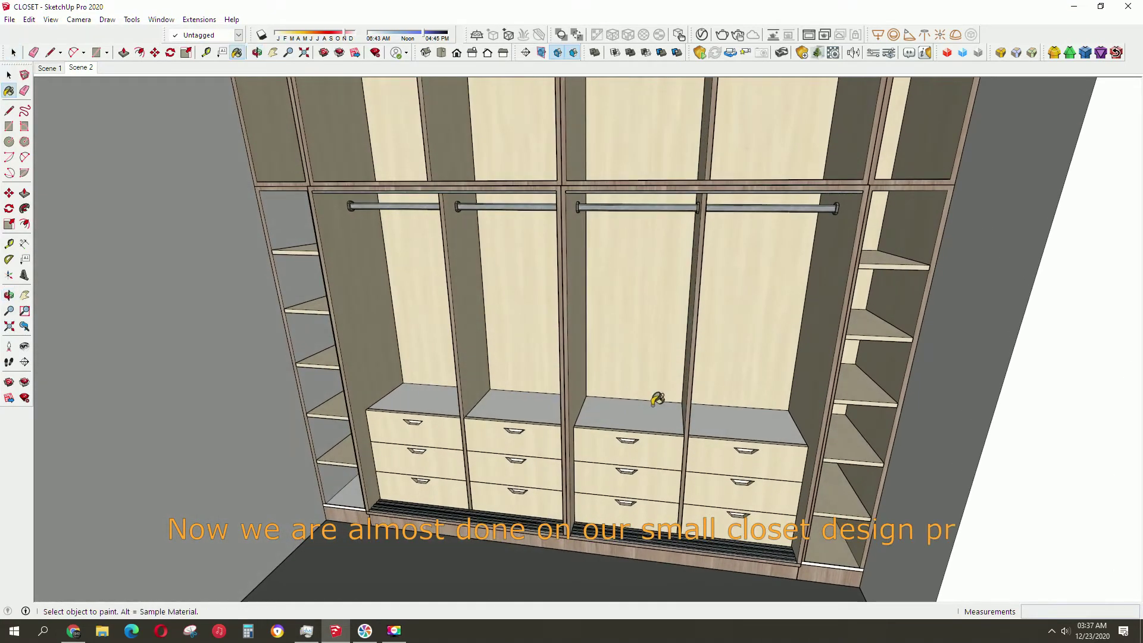
mouse_move(505, 400)
middle_mouse_down()
mouse_move(544, 403)
mouse_move(751, 503)
middle_mouse_up()
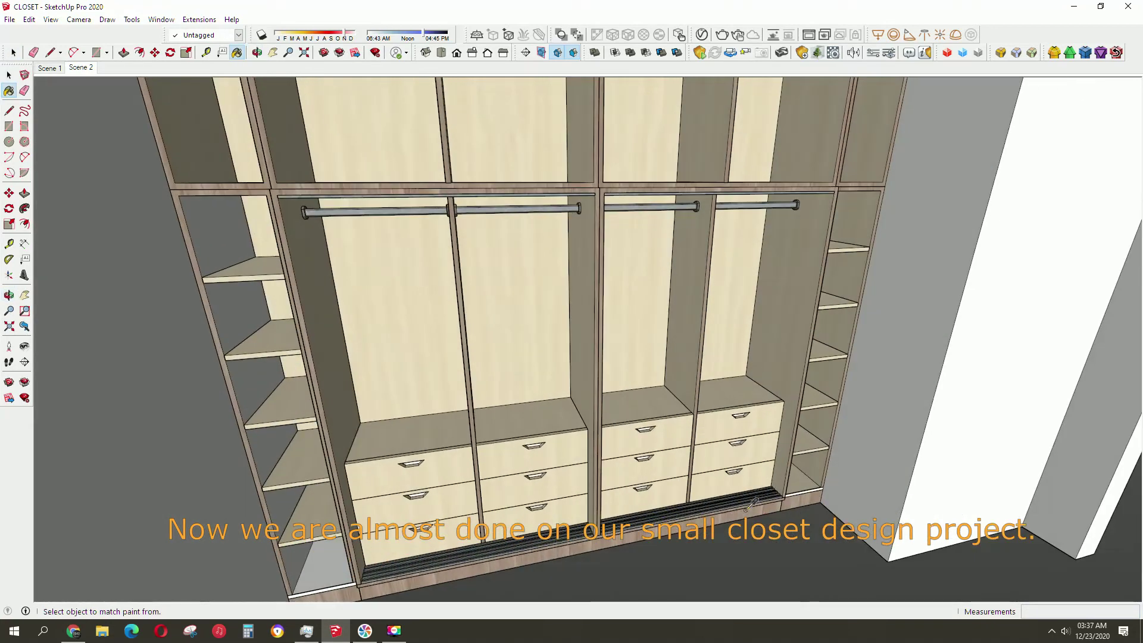
key("space")
key("b")
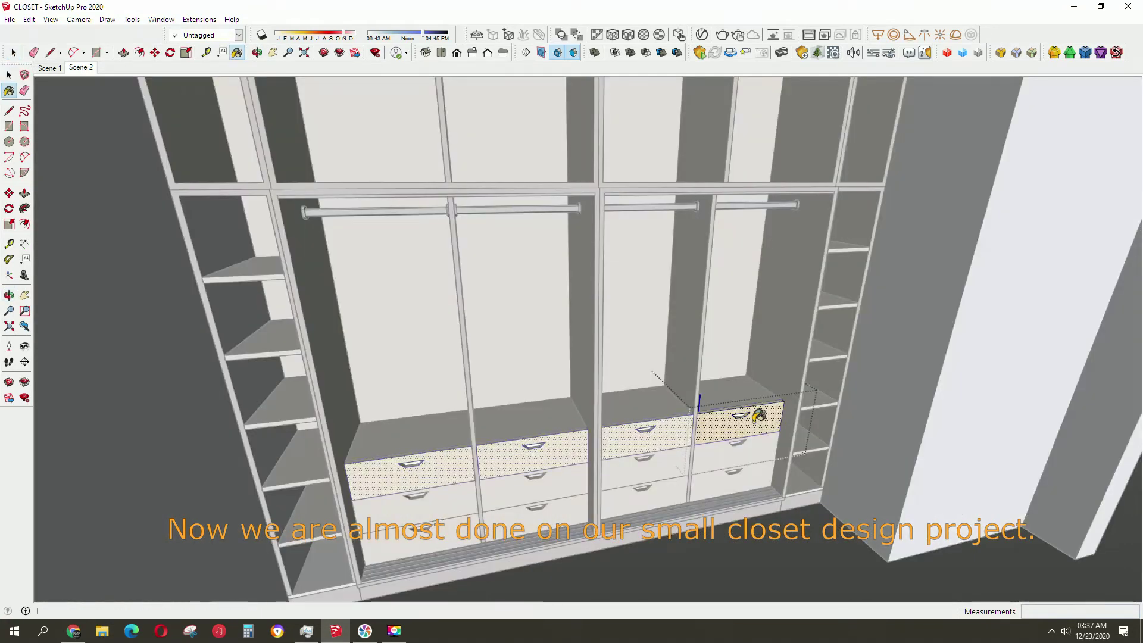
middle_click_drag(759, 415, 732, 409)
key("space")
left_click_drag(352, 477, 768, 459)
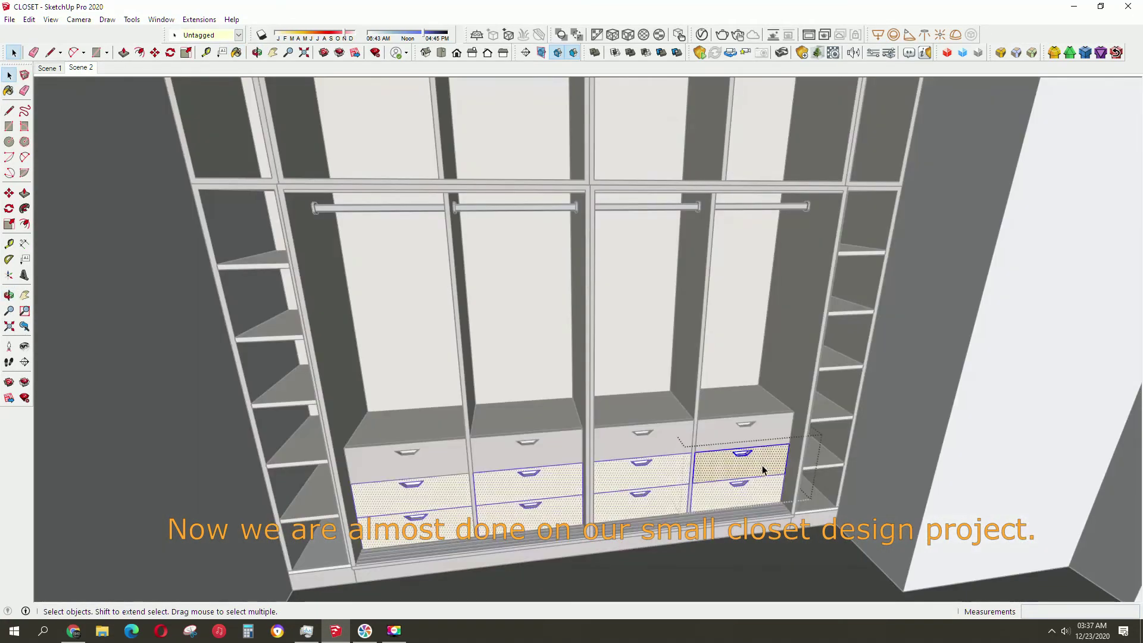
key("b")
left_click(768, 458)
Paint the remaining drawer front wood, then view the whole closet.
mouse_move(768, 458)
middle_mouse_down()
mouse_move(655, 448)
mouse_move(673, 435)
middle_mouse_up()
key("space")
scroll(656, 448, "up", 5)
key("b")
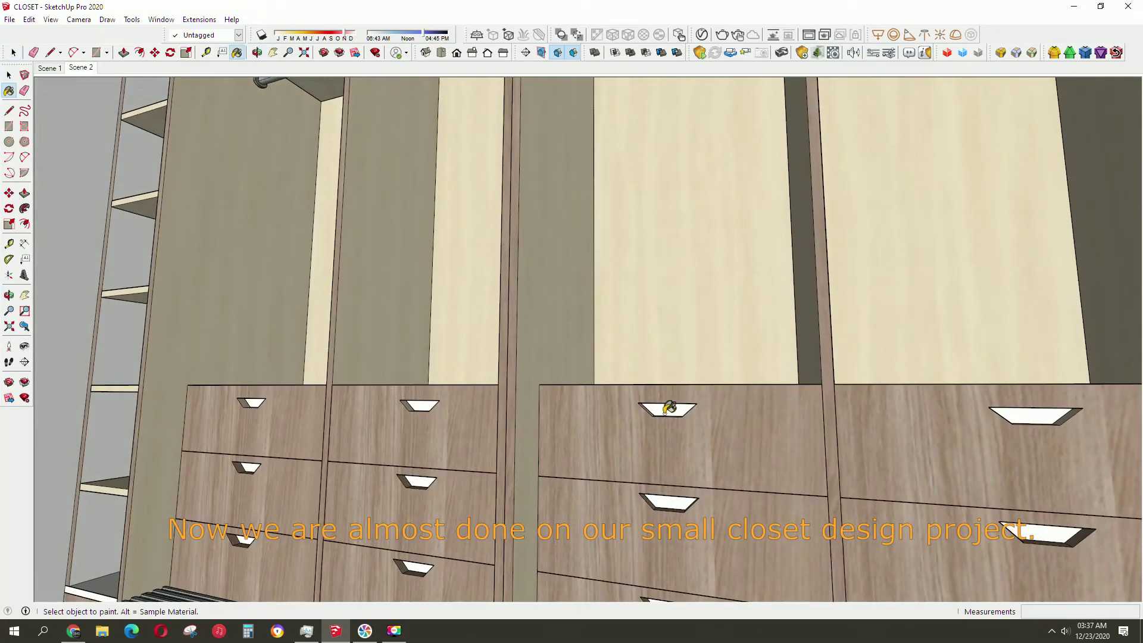
left_click(669, 408)
key("space")
left_click(676, 413)
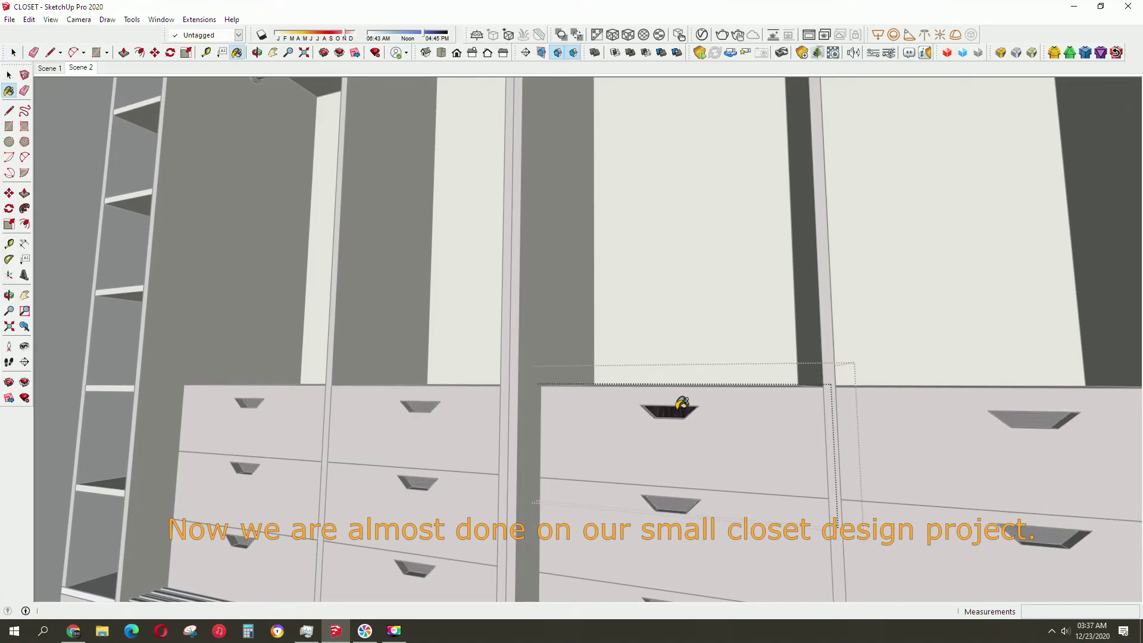
scroll(680, 403, "down", 5)
mouse_move(716, 480)
middle_mouse_down()
mouse_move(768, 524)
mouse_move(767, 352)
mouse_move(816, 375)
mouse_move(439, 473)
middle_mouse_up()
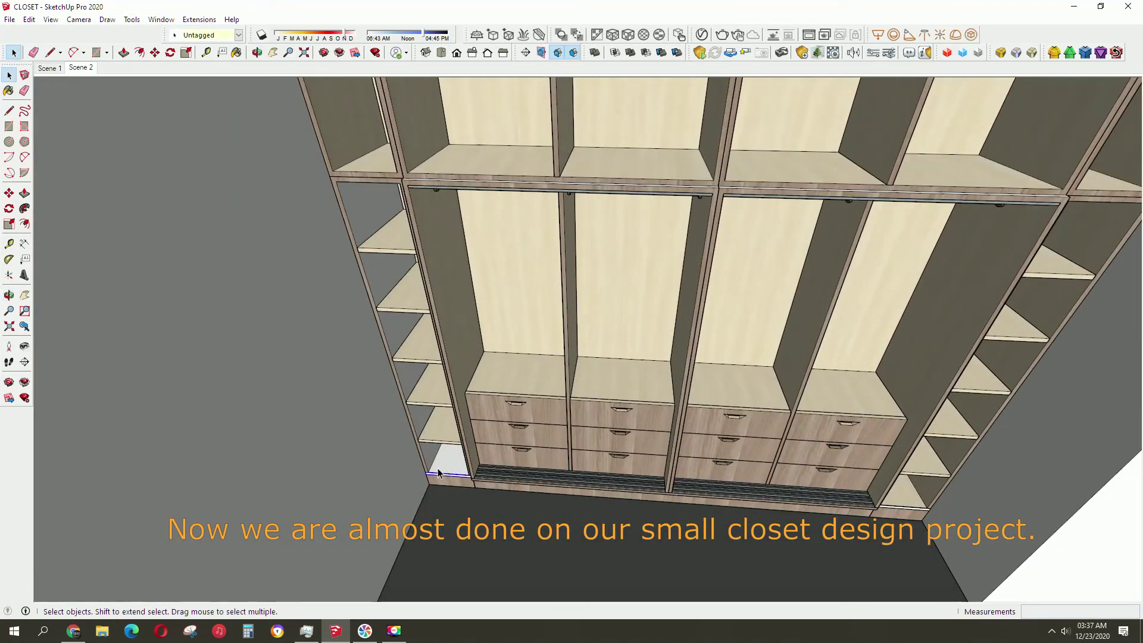
Paint the bottom strip of the left compartment with wood.
scroll(438, 473, "up", 3)
scroll(454, 467, "up", 2)
key("b")
scroll(528, 453, "down", 1)
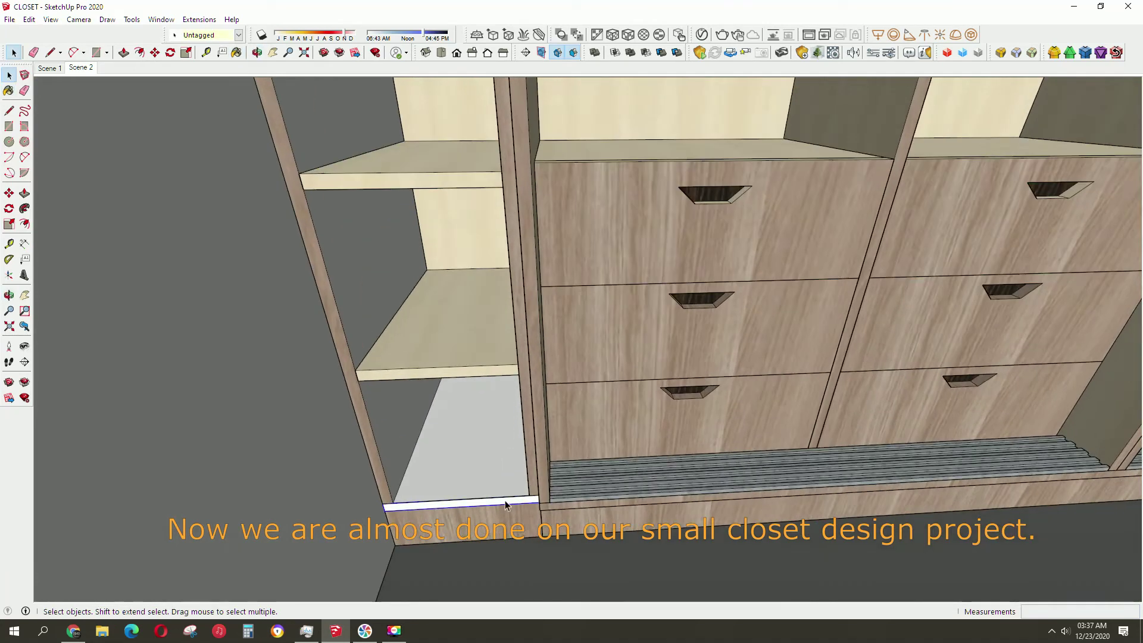
left_click(505, 500)
key("space")
scroll(511, 493, "up", 2)
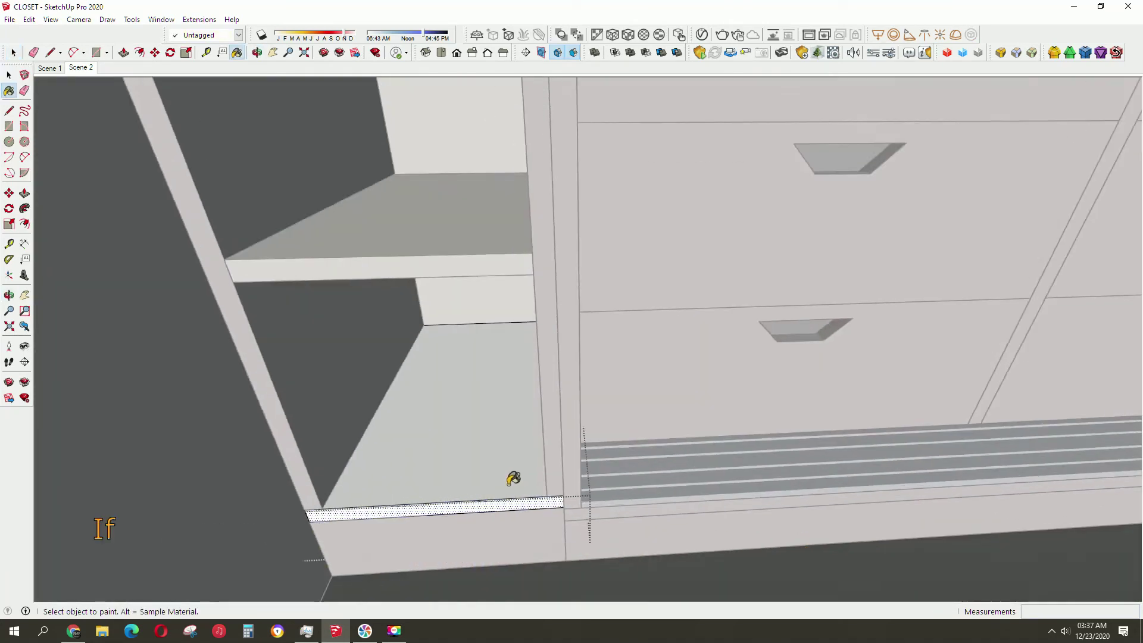
left_click(566, 485)
key("space")
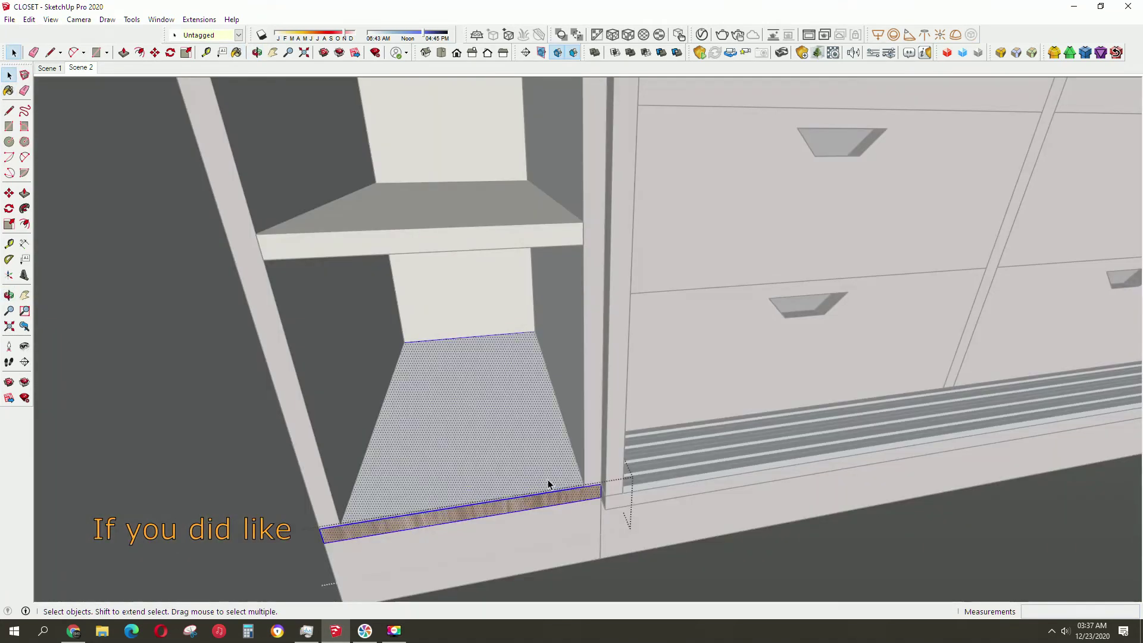
Sample the light wood finish and paint the compartment floor with it.
key("b")
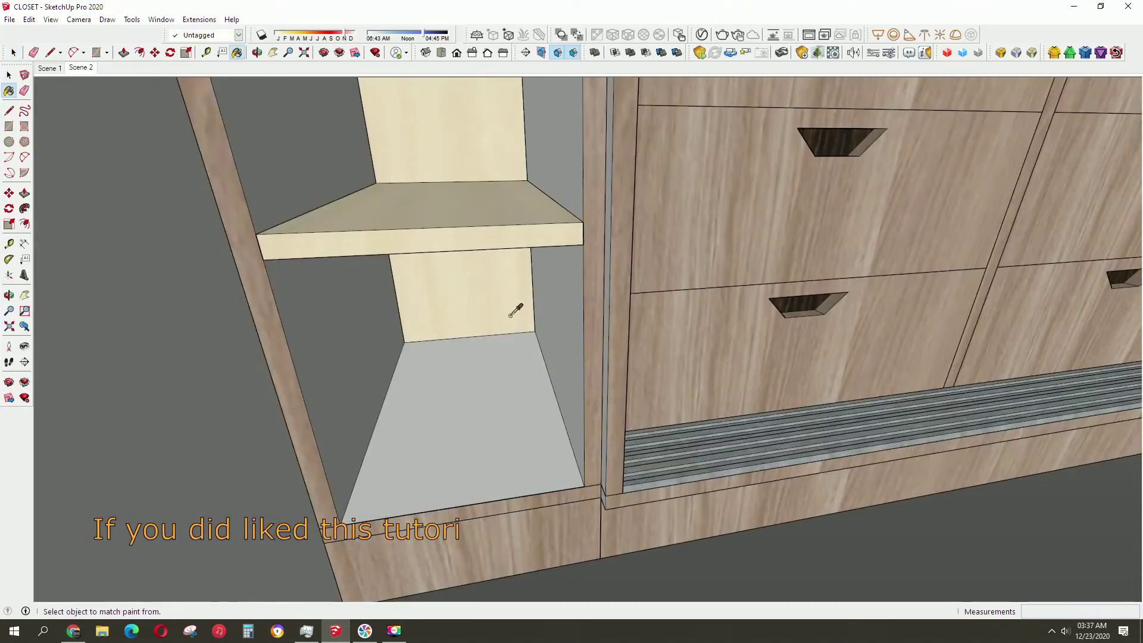
key("space")
triple_click(561, 344)
key("b")
left_click(388, 357)
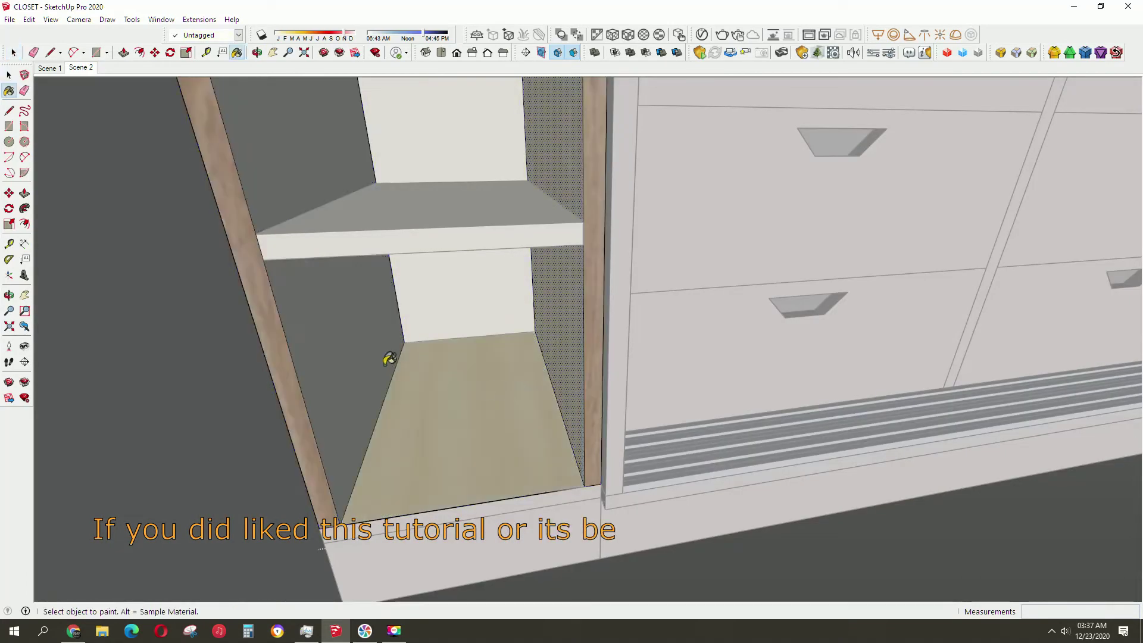
scroll(462, 320, "down", 2)
scroll(538, 325, "down", 2)
key("space")
mouse_move(538, 325)
middle_mouse_down()
mouse_move(733, 427)
mouse_move(740, 409)
mouse_move(679, 324)
mouse_move(970, 231)
mouse_move(518, 408)
mouse_move(842, 515)
mouse_move(633, 391)
mouse_move(653, 314)
mouse_move(715, 333)
mouse_move(706, 261)
middle_mouse_up()
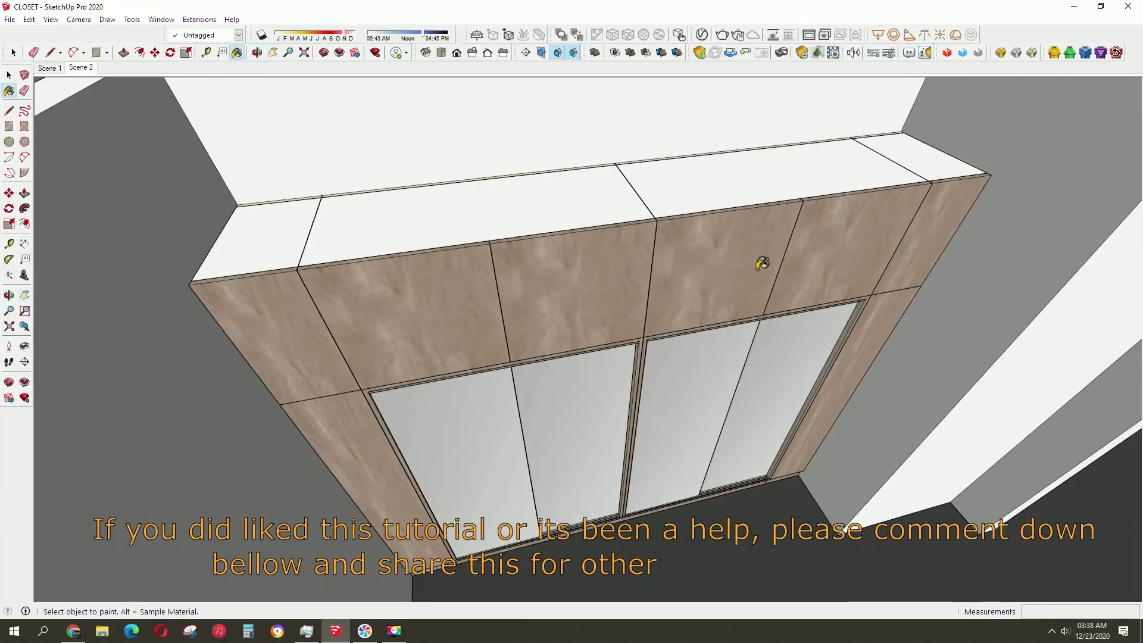
Paint the upper frame's top faces wood and pick its left end face.
key("space")
double_click(773, 178)
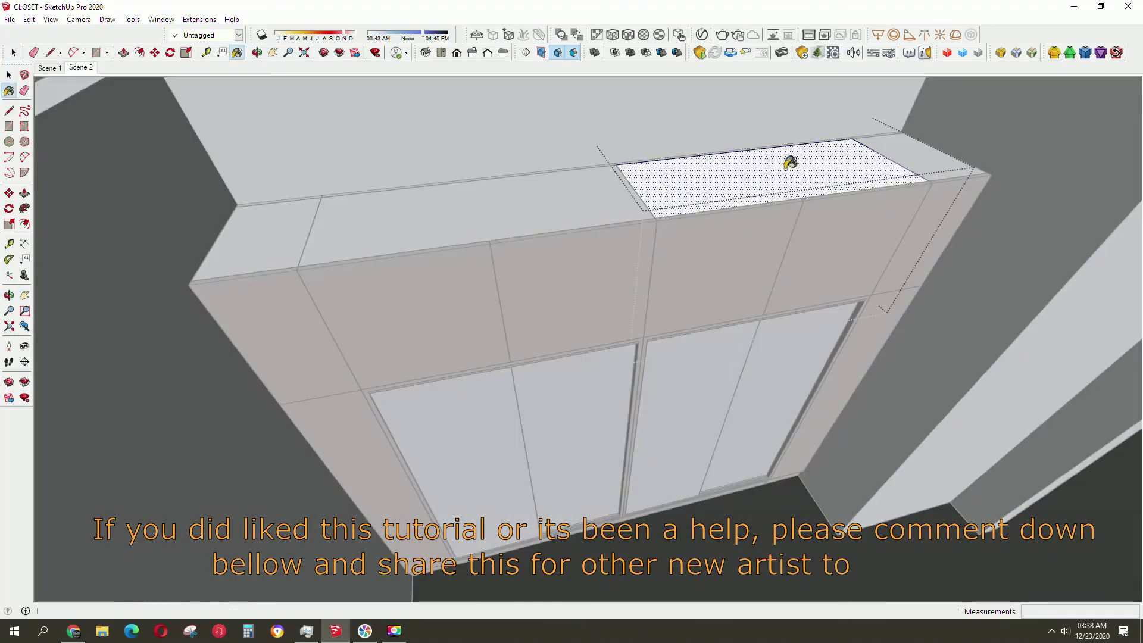
left_click(791, 162)
key("space")
left_click(931, 165)
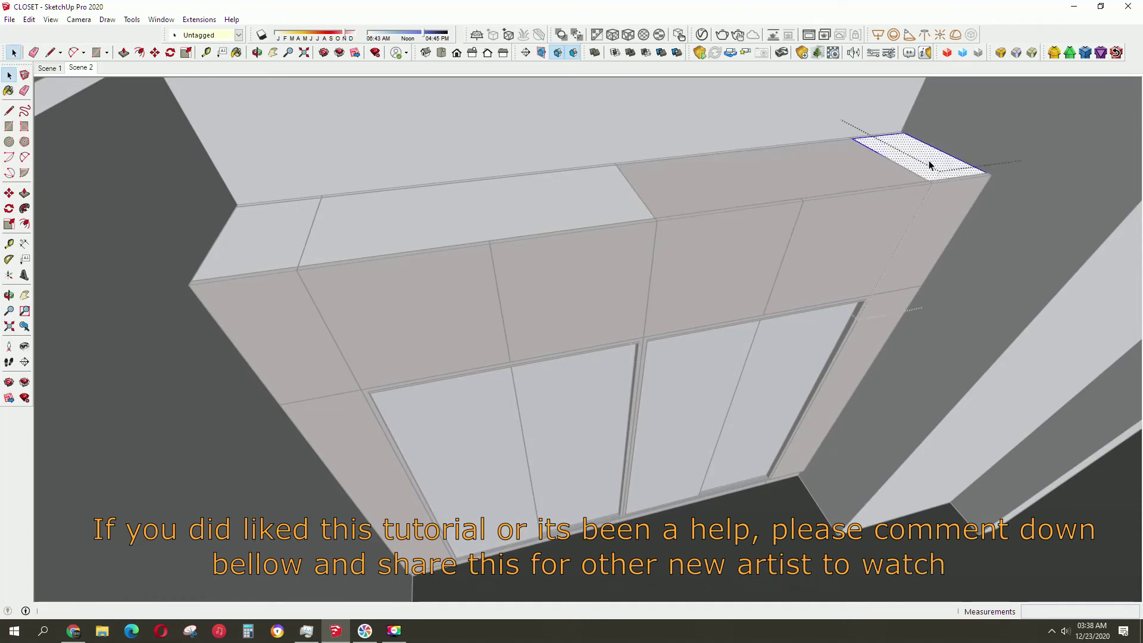
double_click(569, 221)
left_click(578, 196)
key("space")
double_click(277, 224)
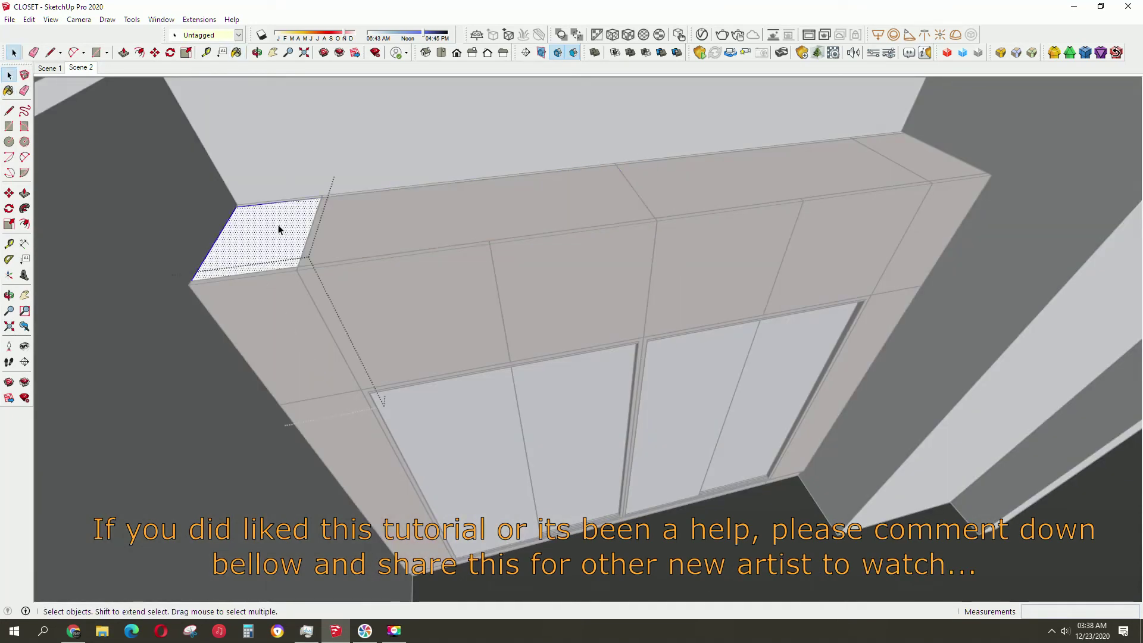
Draw a door rectangle over the upper-left cabinet opening.
key("b")
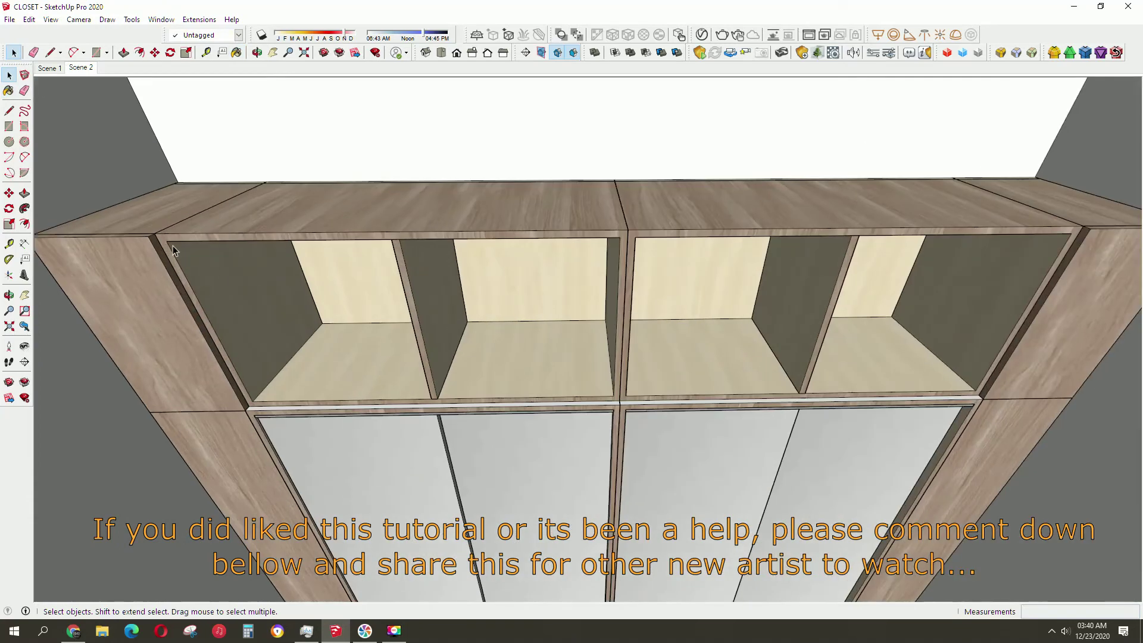
key("r")
left_click(155, 233)
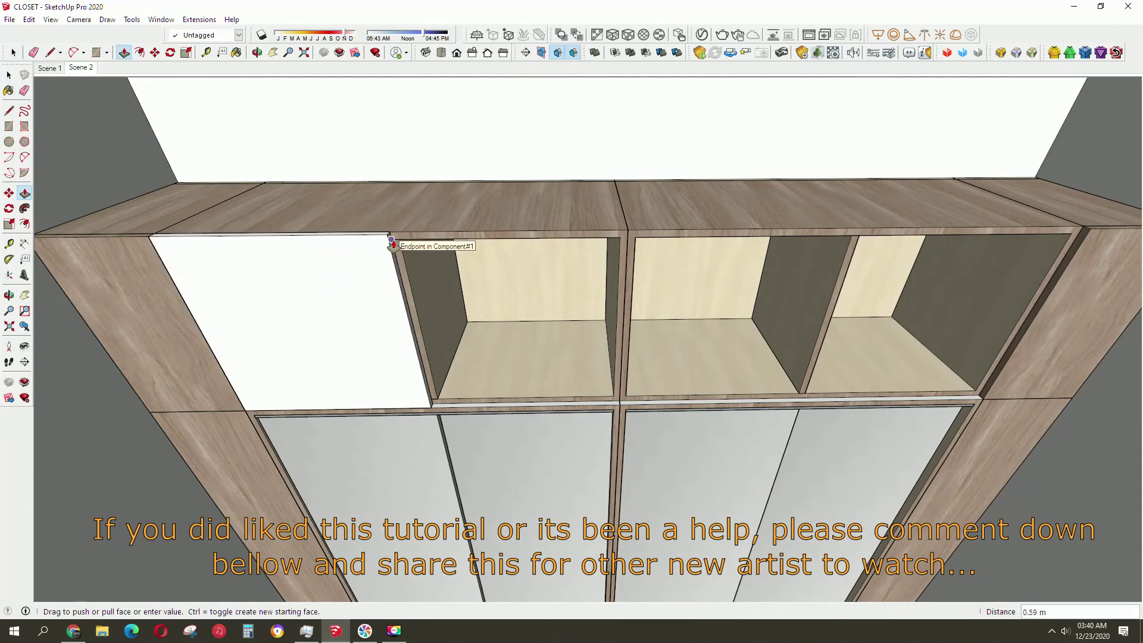
scroll(398, 241, "up", 3)
scroll(396, 242, "up", 2)
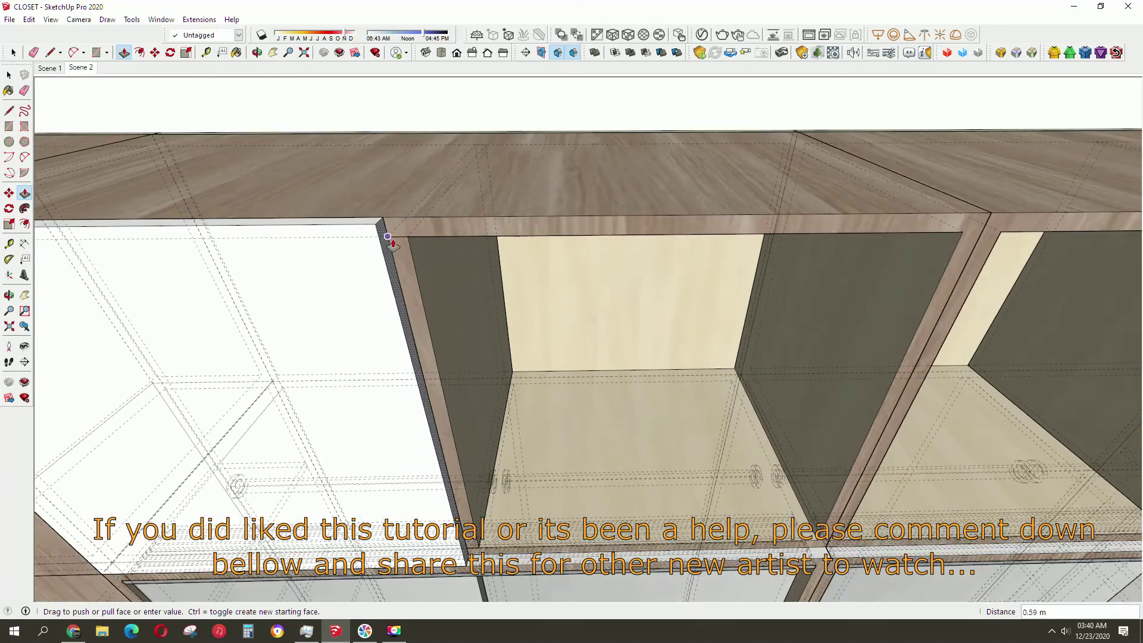
scroll(381, 262, "down", 5)
Make the door panel a component and paint it wood.
right_click(340, 292)
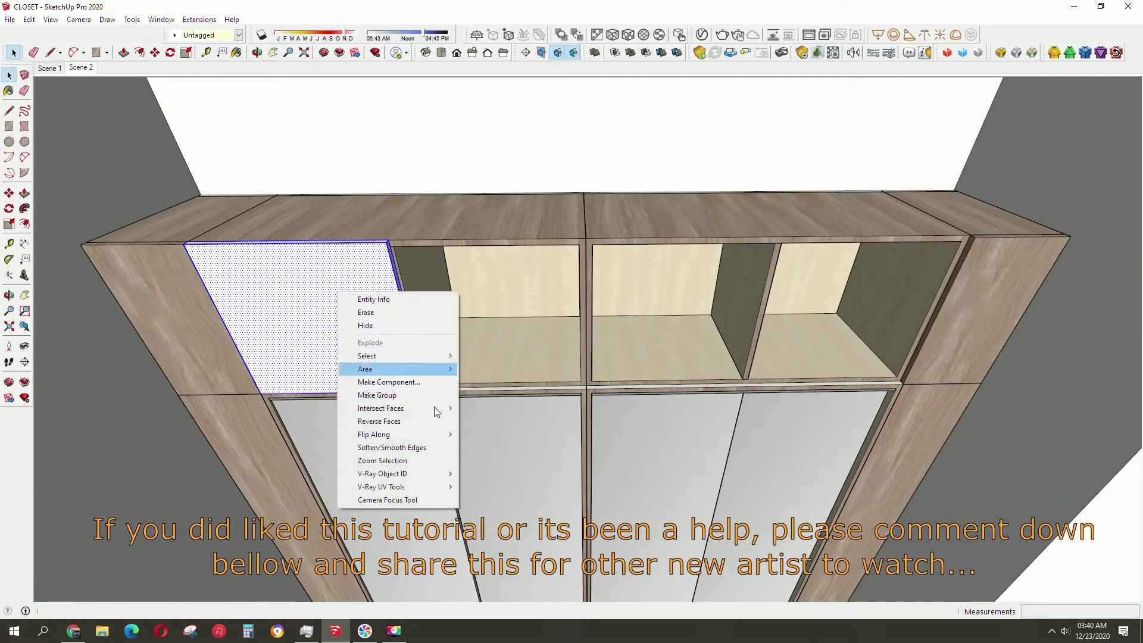
left_click(417, 384)
key("Return")
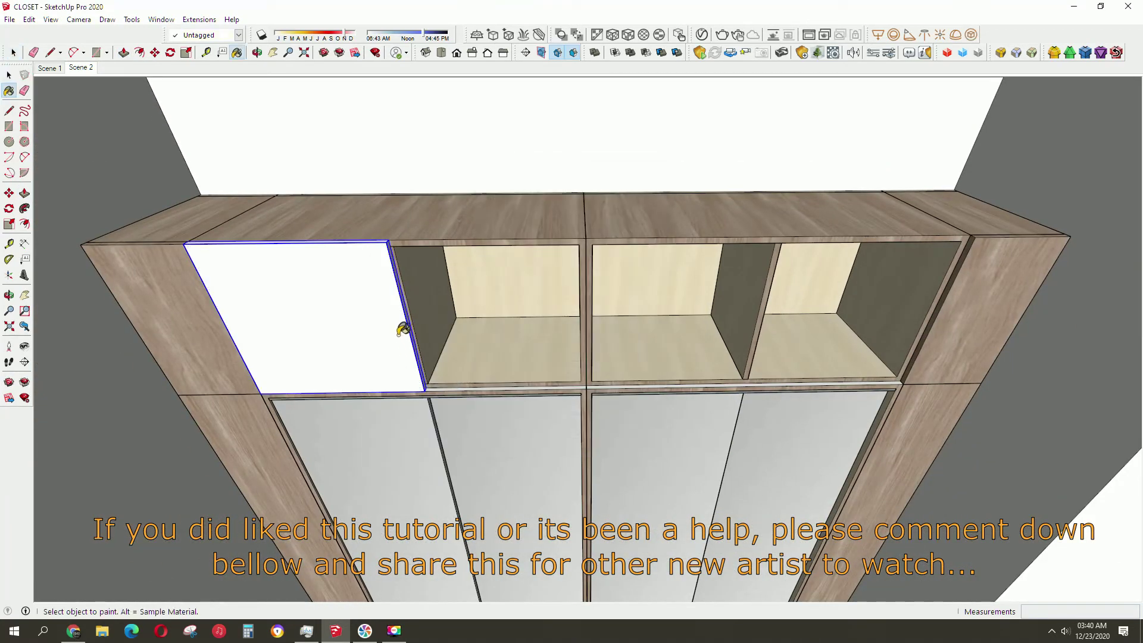
left_click(465, 239, "alt")
left_click(375, 287)
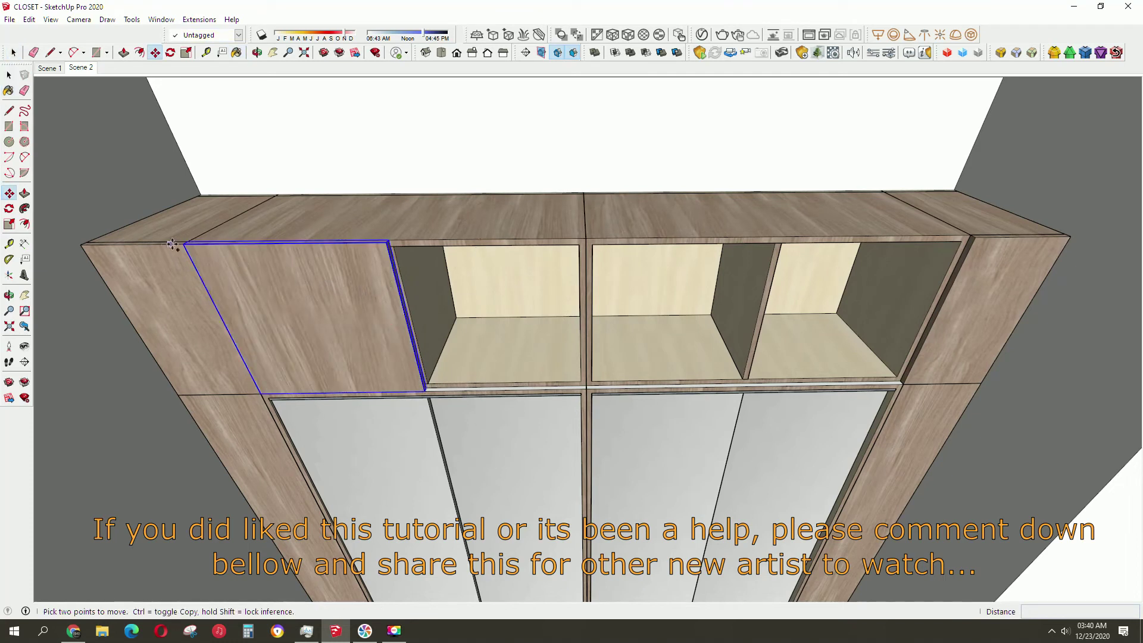
Copy the wood door across into the other three upper openings.
left_click_drag(172, 245, 387, 245, "ctrl")
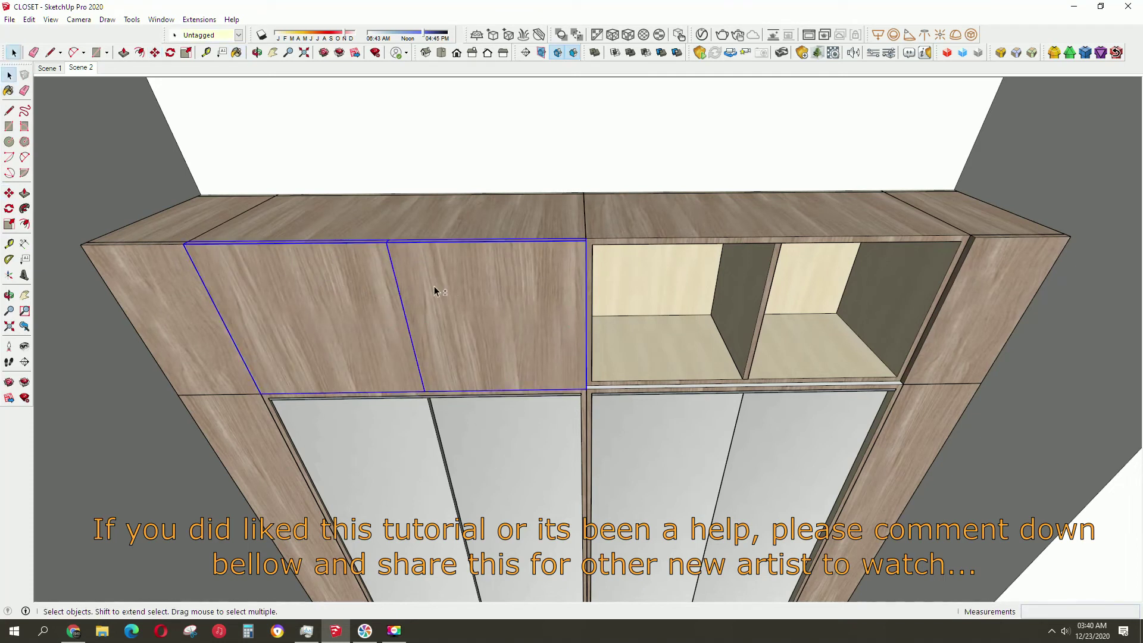
left_click_drag(183, 244, 587, 241)
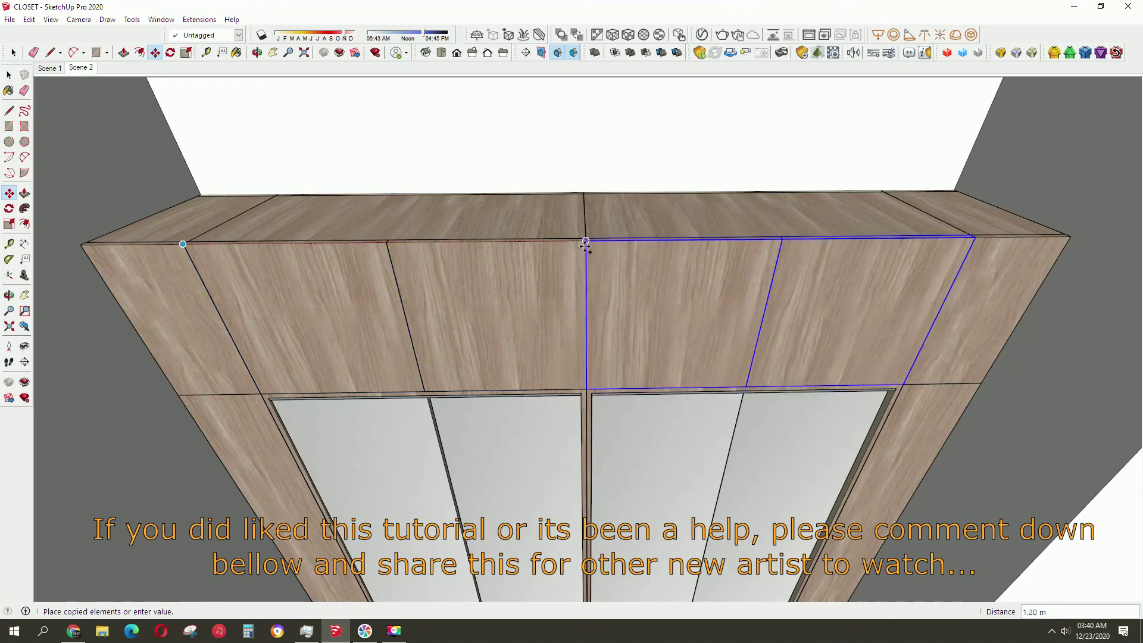
key("space")
scroll(734, 518, "down", 3)
scroll(733, 518, "down", 2)
middle_click_drag(733, 518, 768, 246)
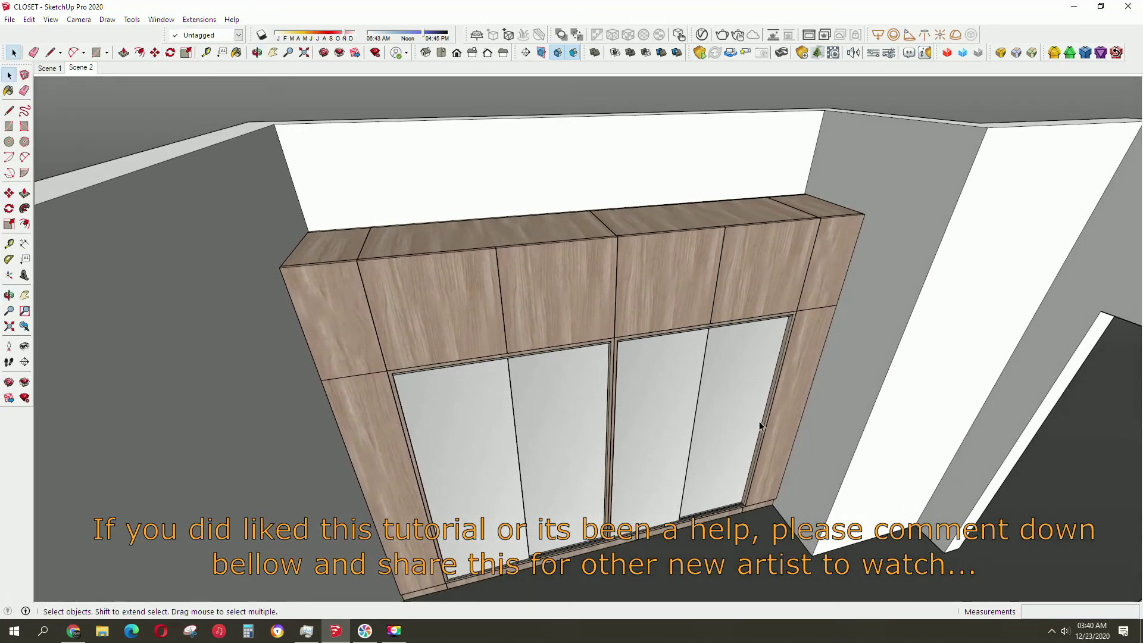
Pan back to the closet and push the left wall face inward.
scroll(769, 246, "up", 3)
scroll(771, 250, "down", 3)
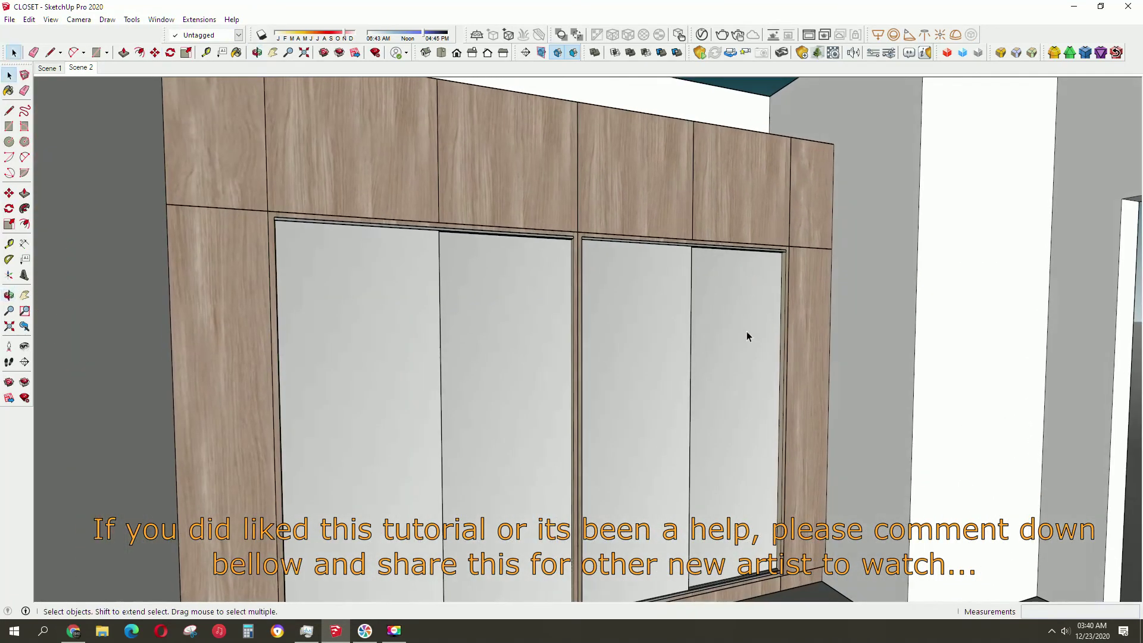
middle_click_drag(746, 332, 775, 316, "shift")
key("h")
mouse_move(232, 396)
left_mouse_down()
mouse_move(598, 347)
mouse_move(444, 364)
mouse_move(316, 205)
left_mouse_up()
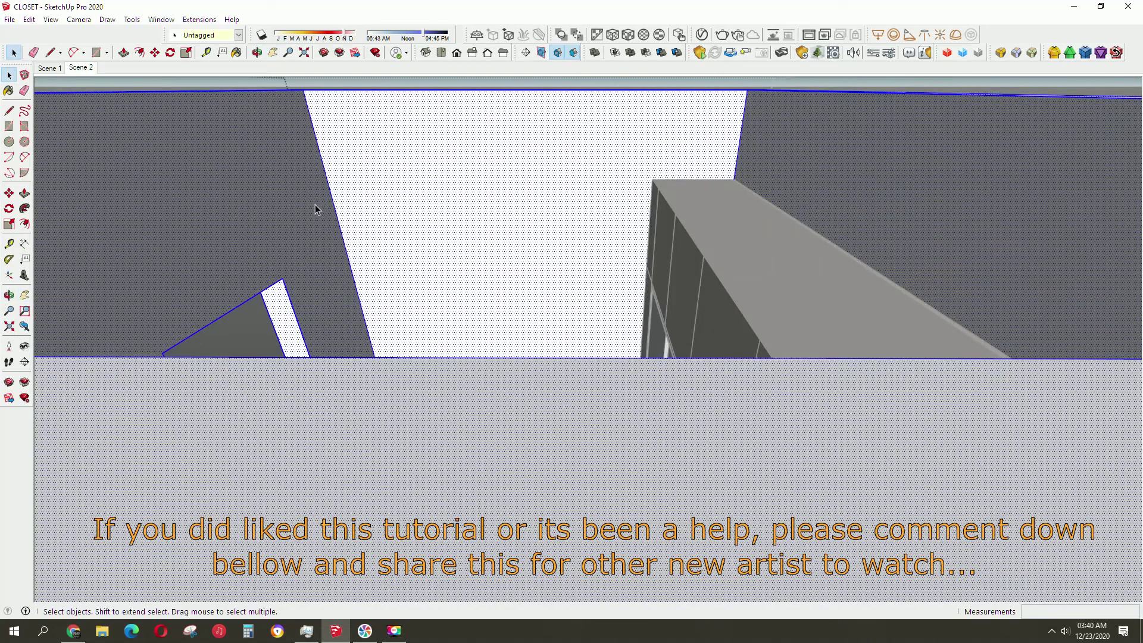
key("p")
left_click(310, 239)
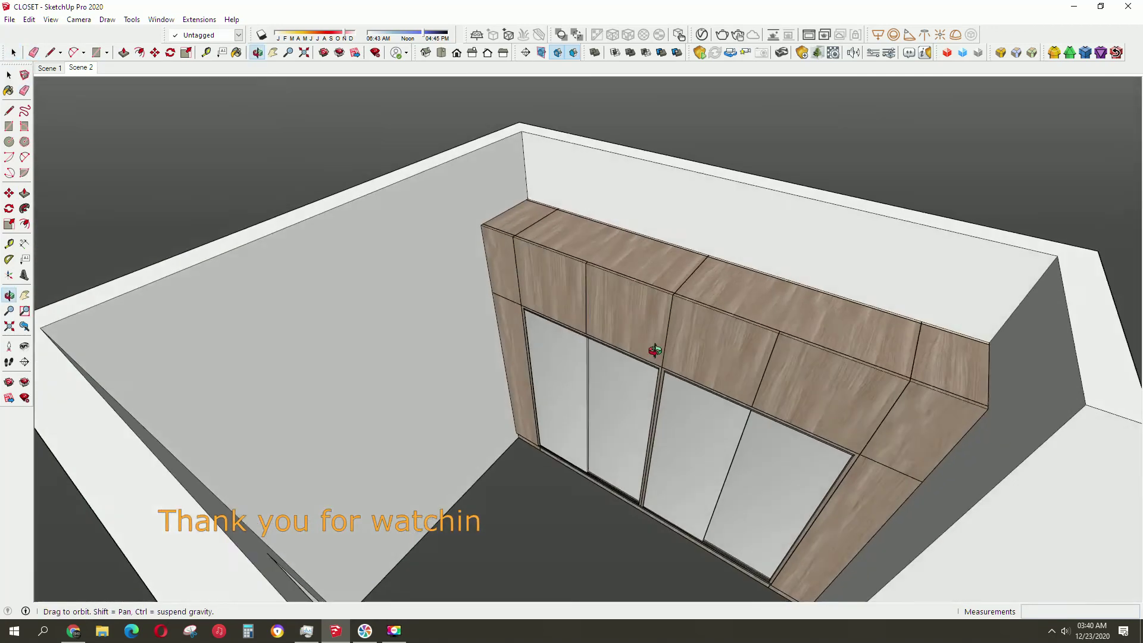
Set the camera field of view to 80 degrees, framing the closet.
left_click(289, 53)
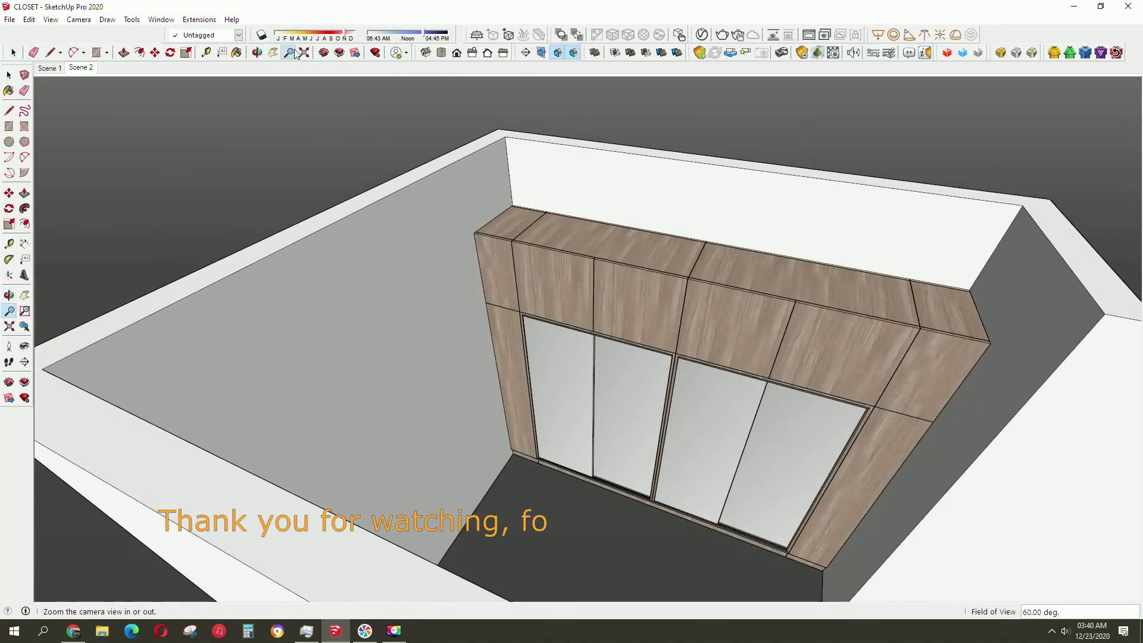
type("80")
key("Return")
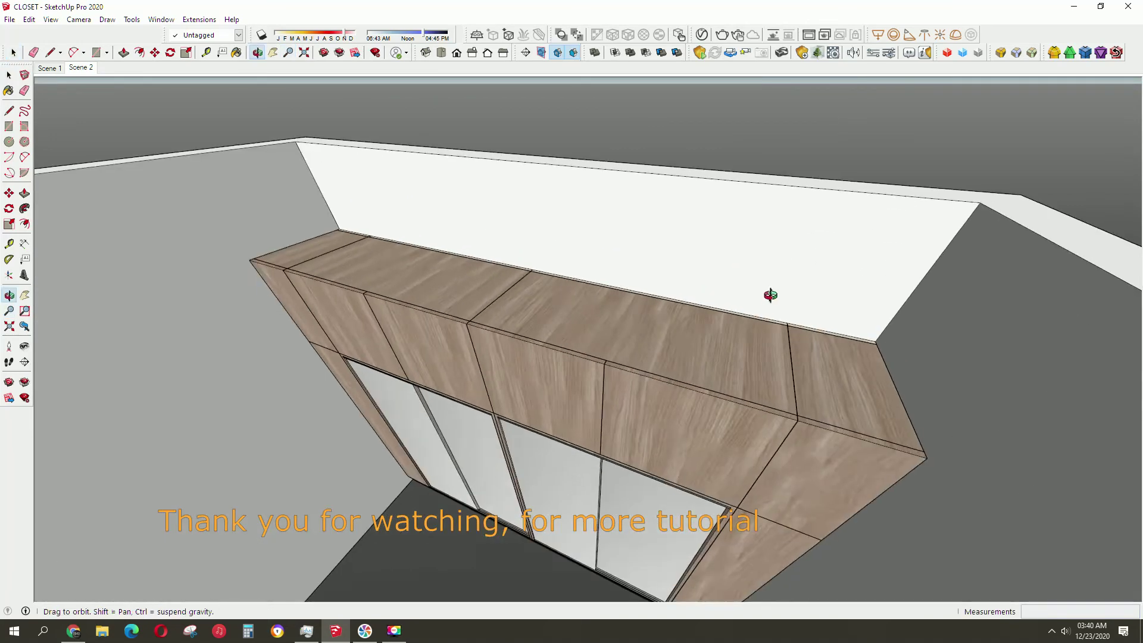
mouse_move(829, 116)
middle_mouse_down()
mouse_move(855, 104)
mouse_move(799, 199)
mouse_move(855, 127)
mouse_move(926, 110)
mouse_move(880, 193)
mouse_move(850, 204)
mouse_move(498, 197)
mouse_move(513, 207)
middle_mouse_up()
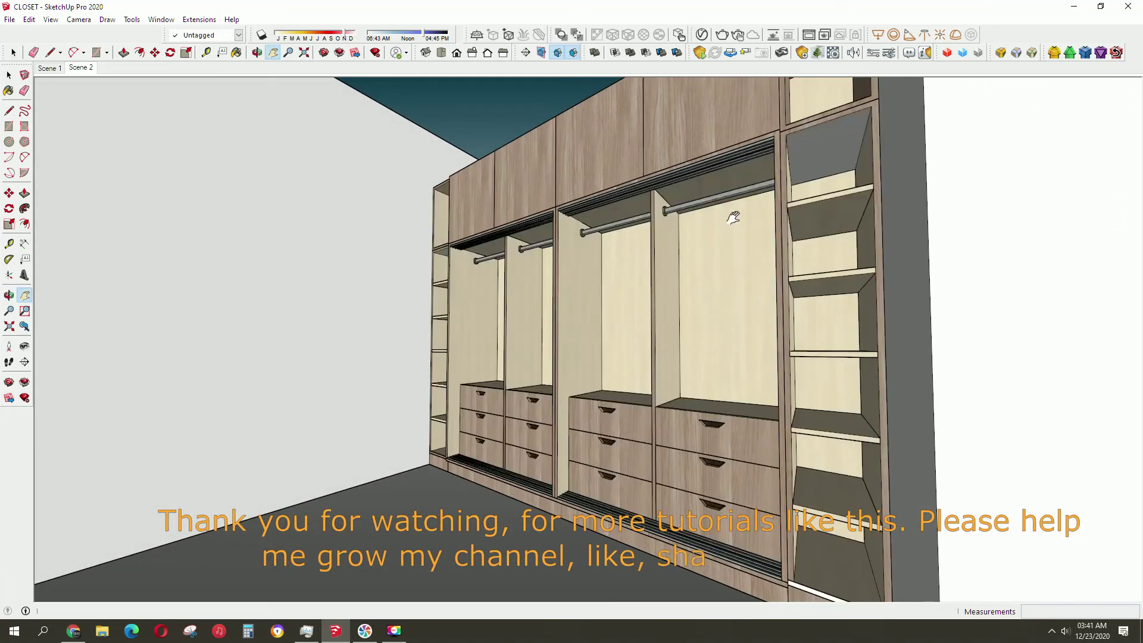
Move the upper cabinet doors onto the hidden doors tag to expose the upper shelves.
key("space")
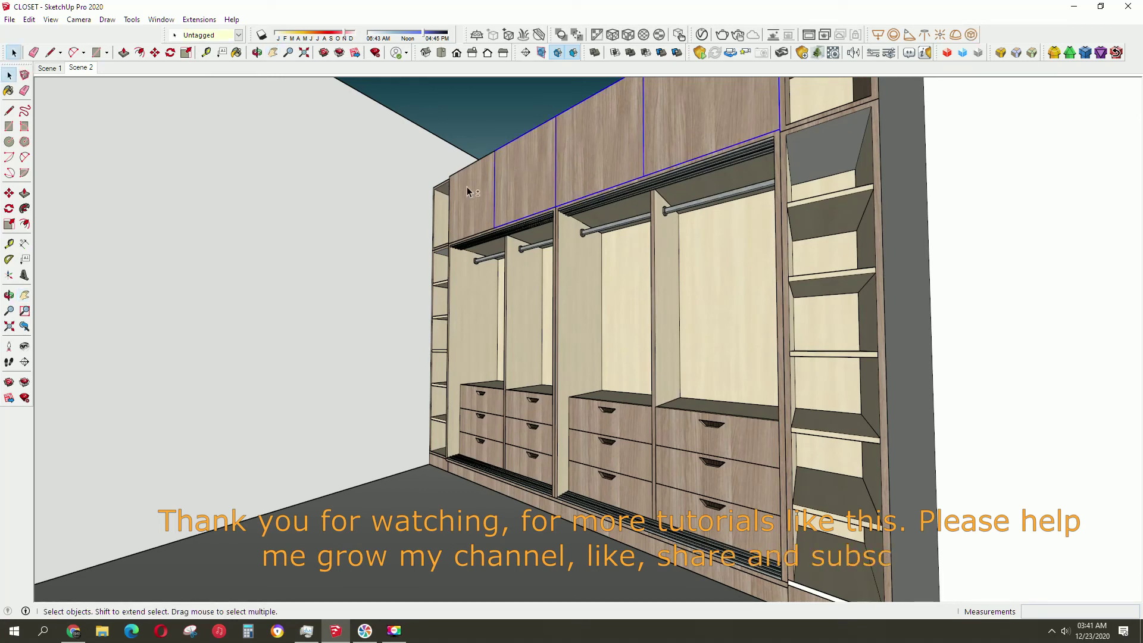
left_click(205, 34)
left_click(199, 77)
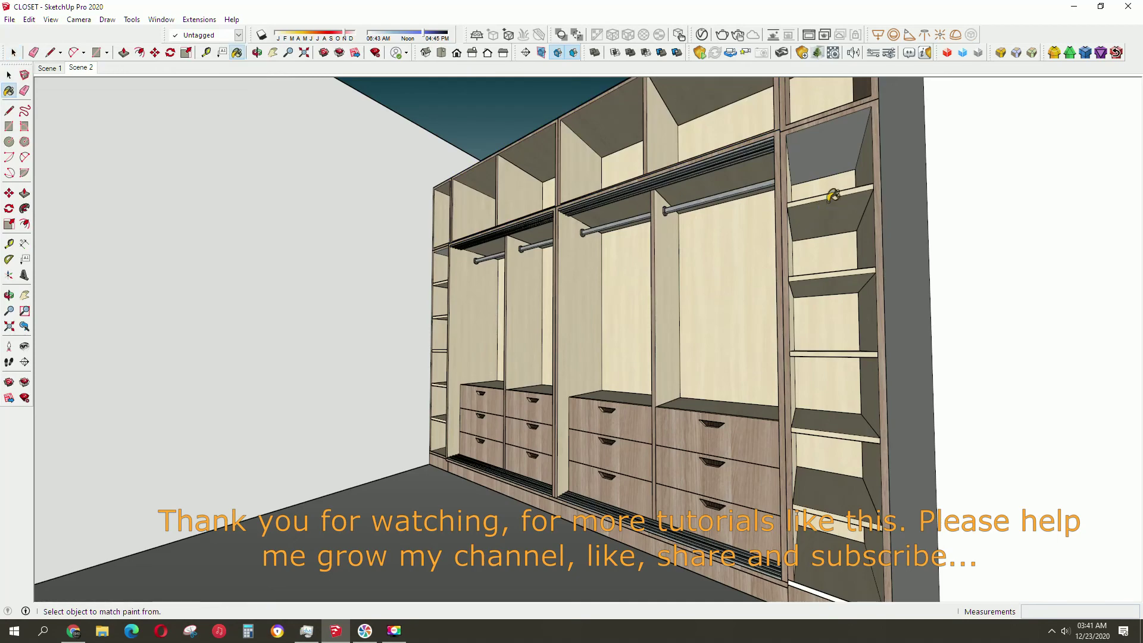
key("space")
Paint the back of the top-right cubby with the wood material.
key("o")
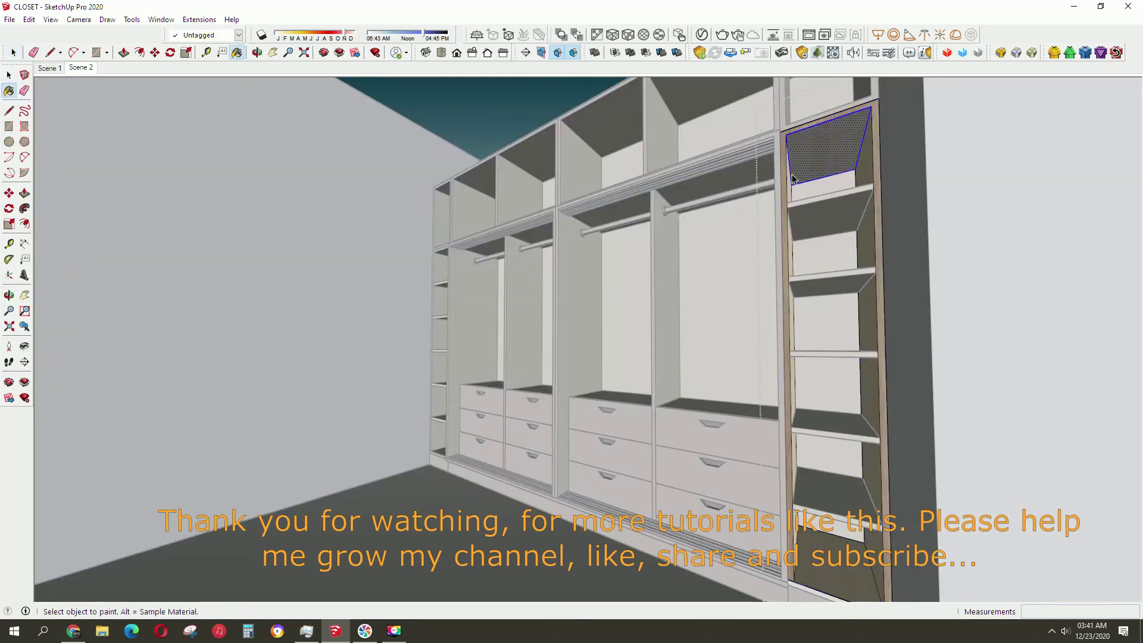
mouse_move(824, 164)
left_mouse_down()
mouse_move(846, 250)
mouse_move(939, 238)
left_mouse_up()
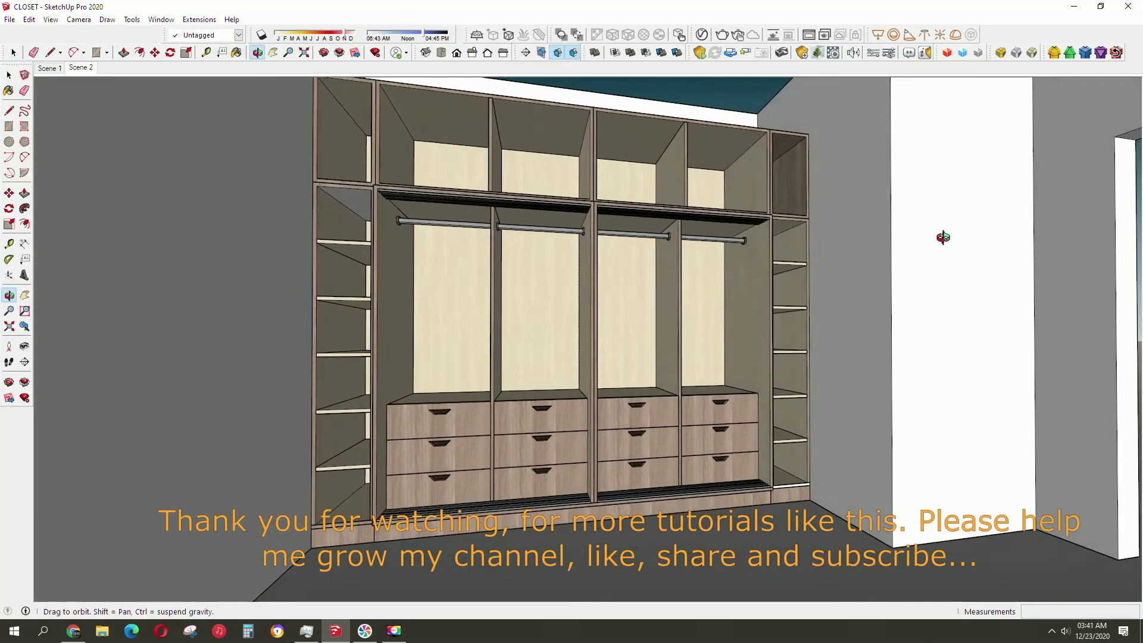
key("space")
left_click(795, 174)
key("b")
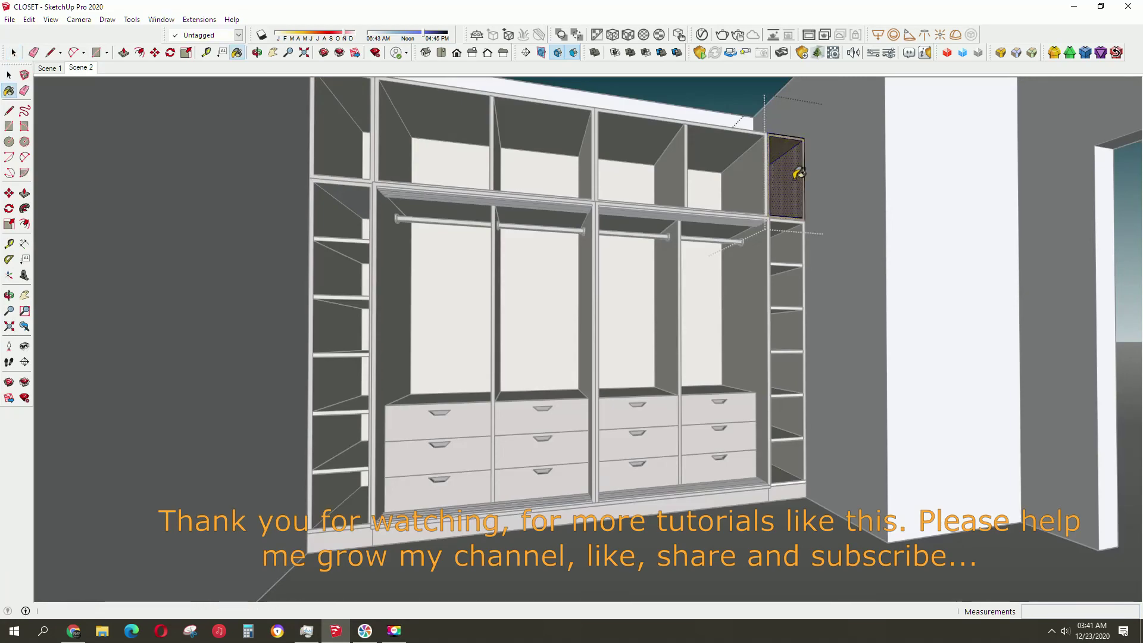
left_click(797, 173)
Orbit around the closet to review it, then select the bottom-right shelf face.
middle_click_drag(798, 174, 852, 280)
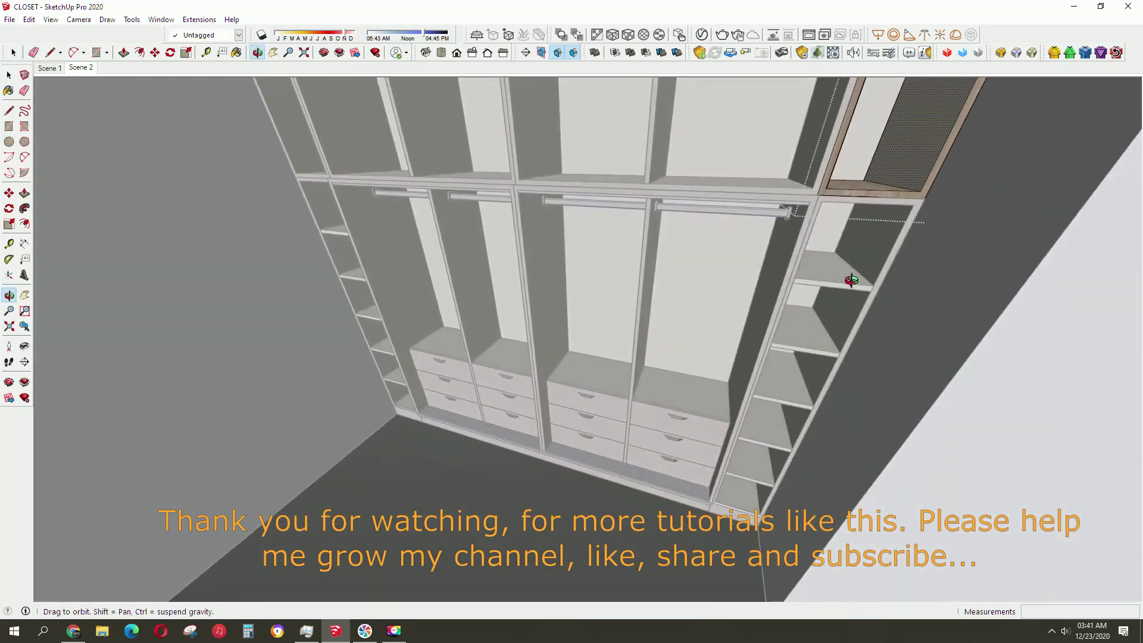
key("space")
mouse_move(727, 314)
middle_mouse_down()
mouse_move(229, 138)
mouse_move(217, 102)
middle_mouse_up()
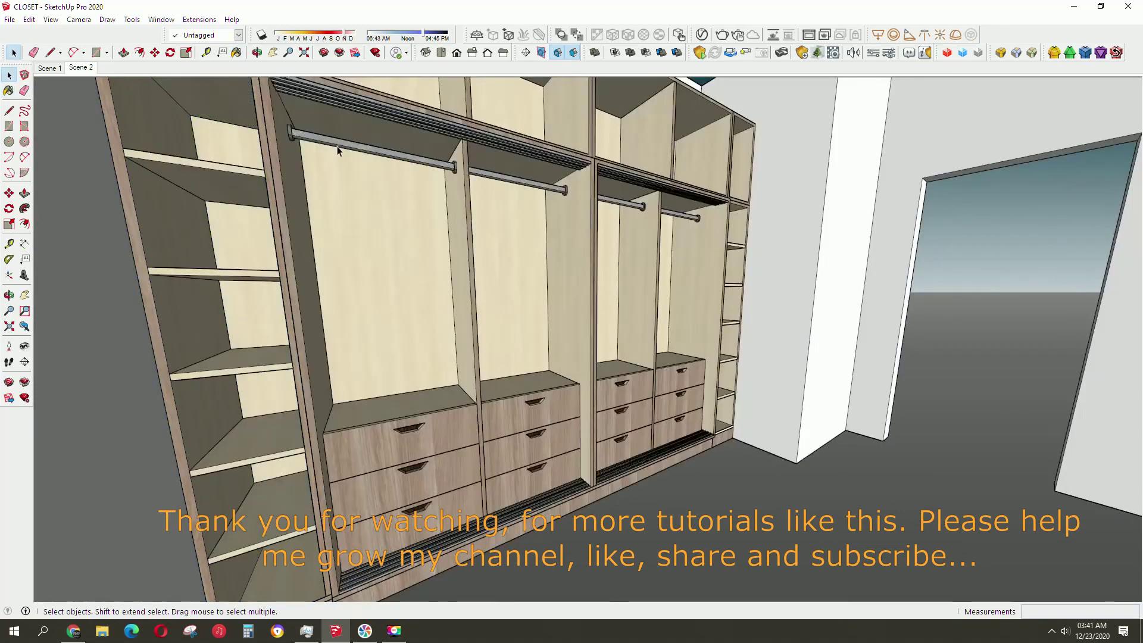
mouse_move(357, 152)
middle_mouse_down()
mouse_move(501, 234)
mouse_move(416, 307)
mouse_move(658, 299)
mouse_move(459, 296)
mouse_move(439, 373)
mouse_move(522, 255)
middle_mouse_up()
scroll(765, 536, "up", 5)
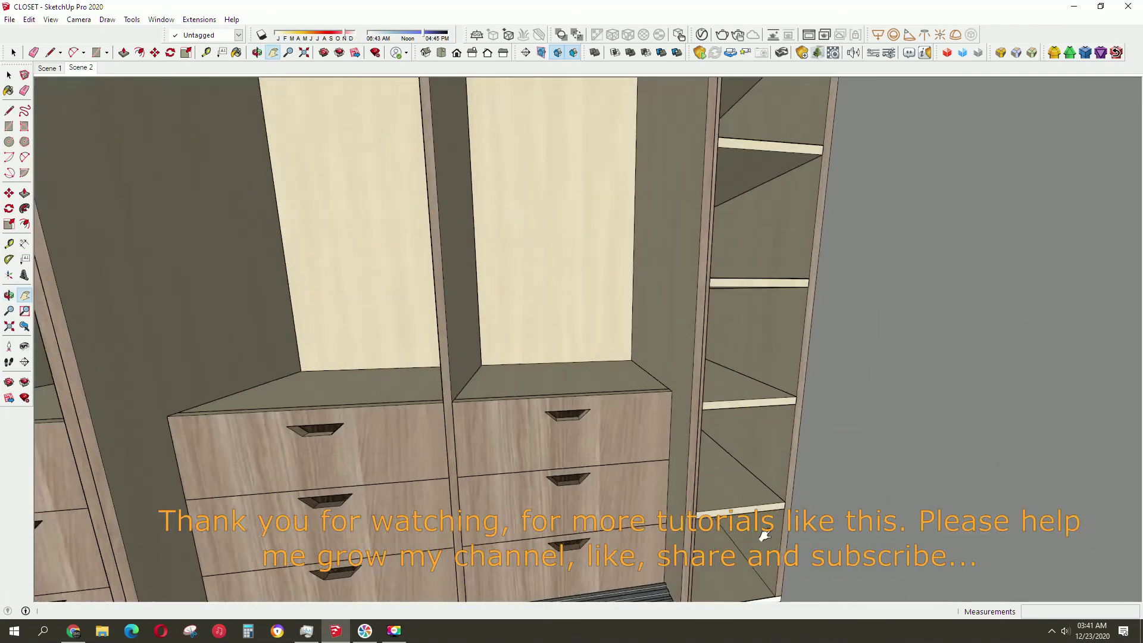
middle_click_drag(765, 535, 763, 408)
key("b")
key("space")
left_click(715, 478)
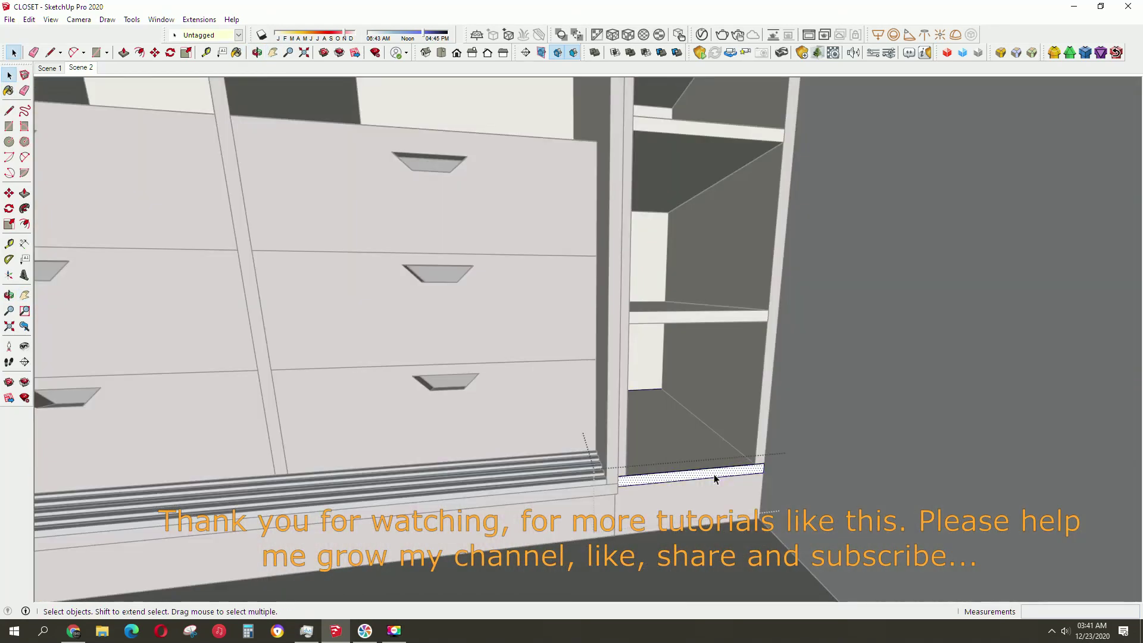